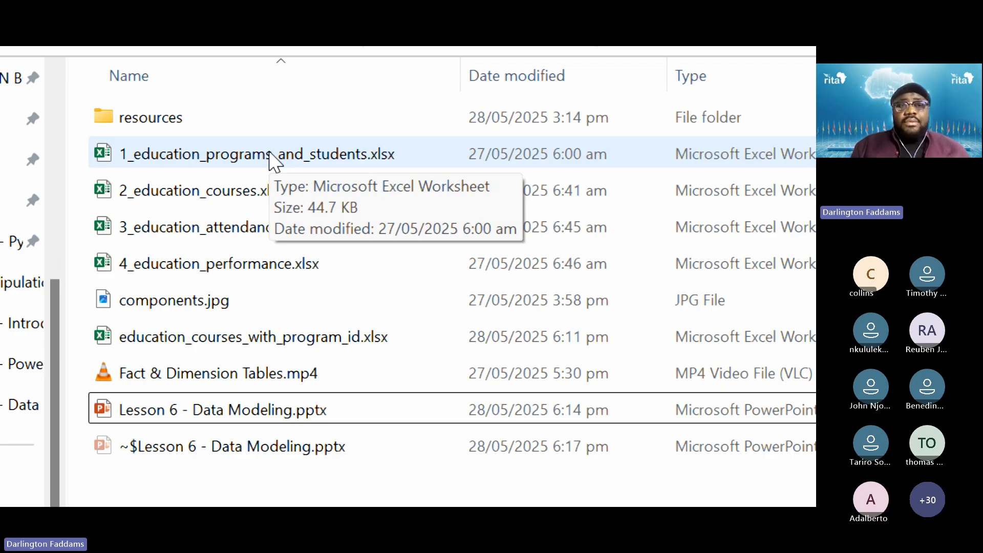
Step: Open 1_education_programs_and_students.xlsx and widen the Programs sheet's columns to fit their contents
{"action": "left_click", "coordinate": [271, 154]}
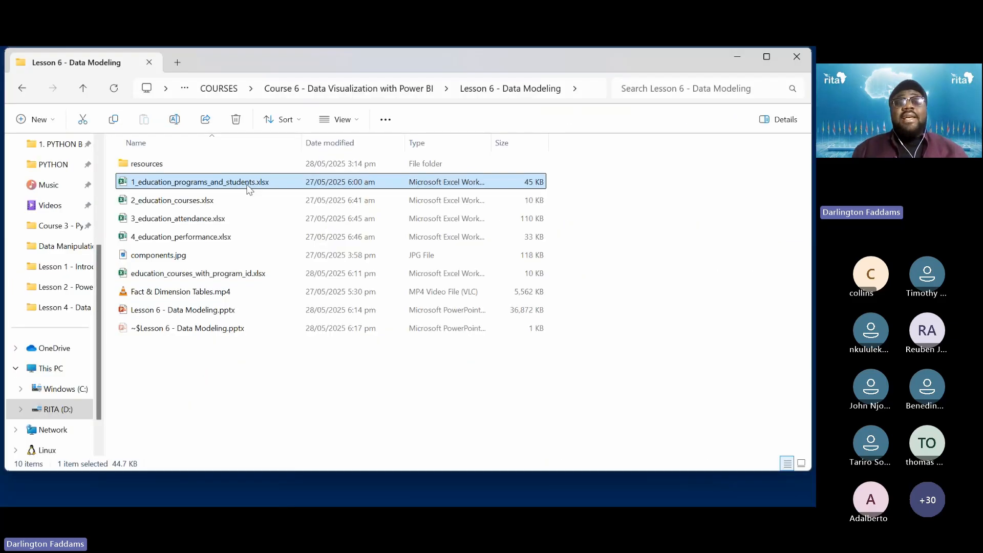
{"action": "double_click", "coordinate": [227, 186]}
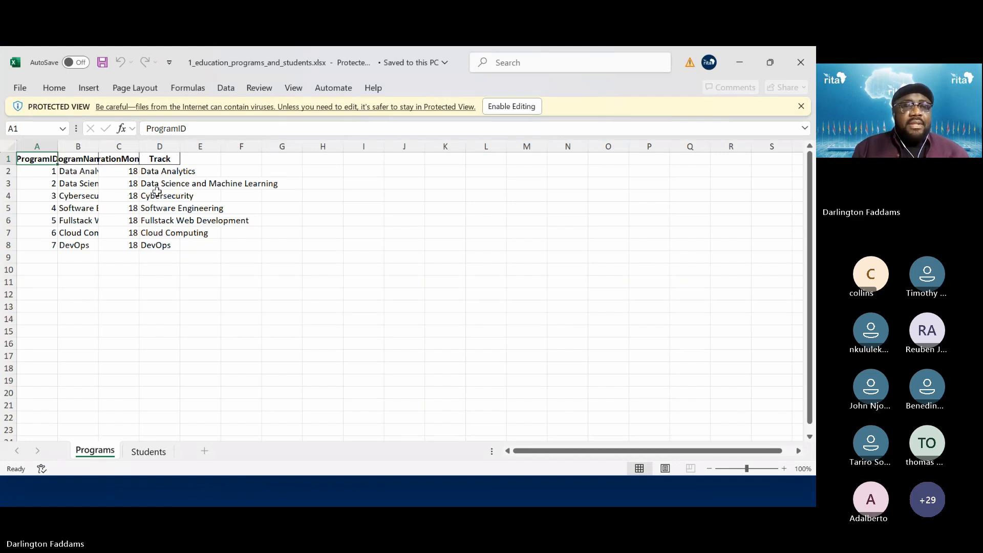
{"action": "left_click_drag", "start_coordinate": [58, 145], "coordinate": [142, 145]}
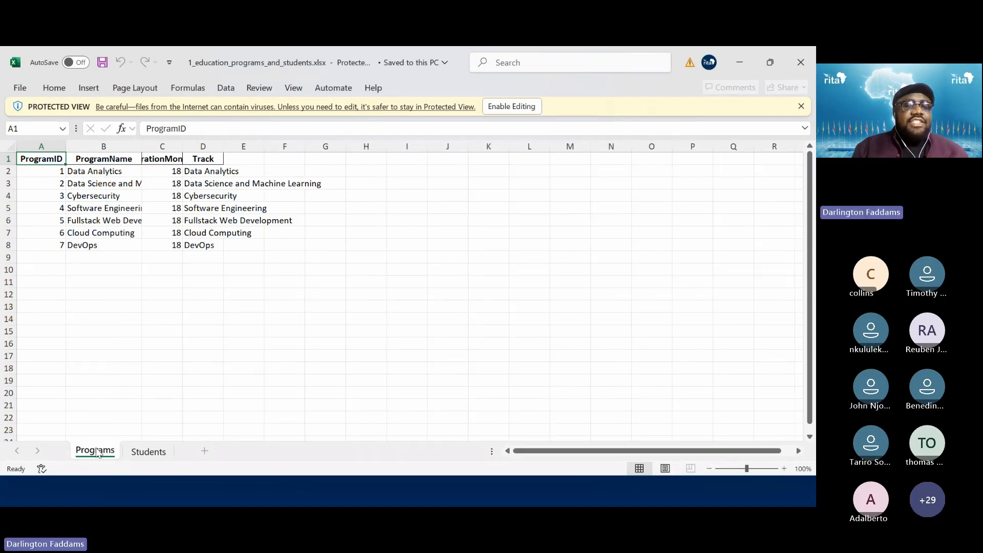
{"action": "double_click", "coordinate": [142, 146]}
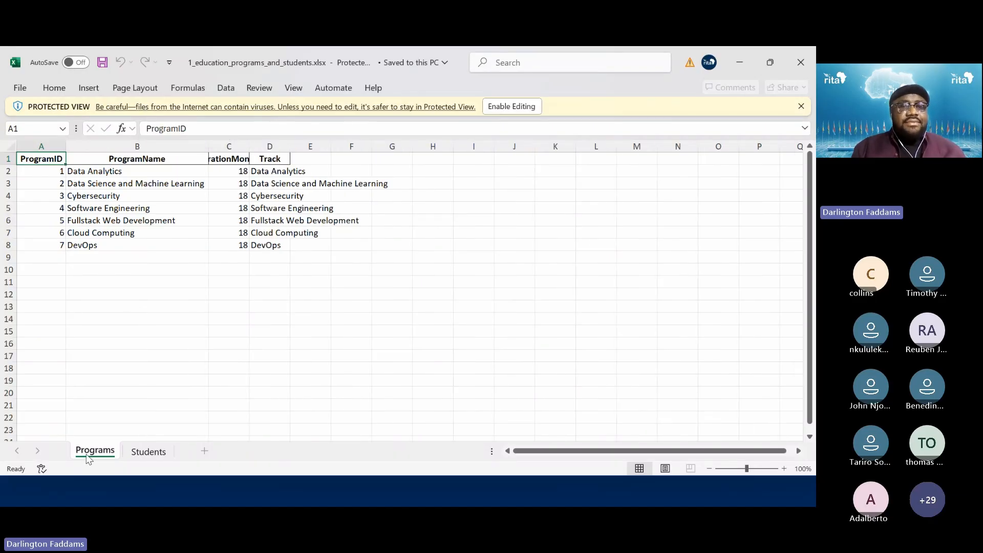
{"action": "double_click", "coordinate": [250, 147]}
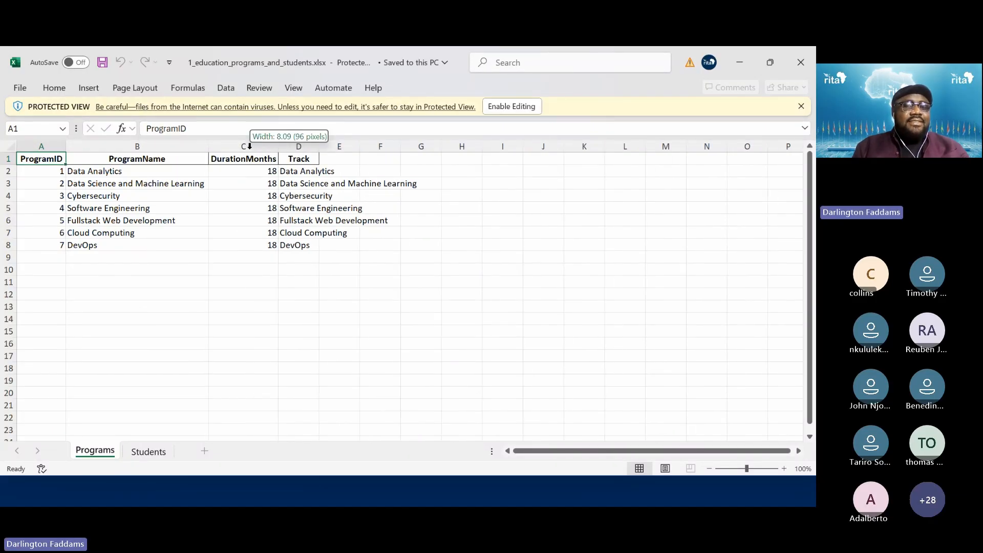
{"action": "double_click", "coordinate": [318, 146]}
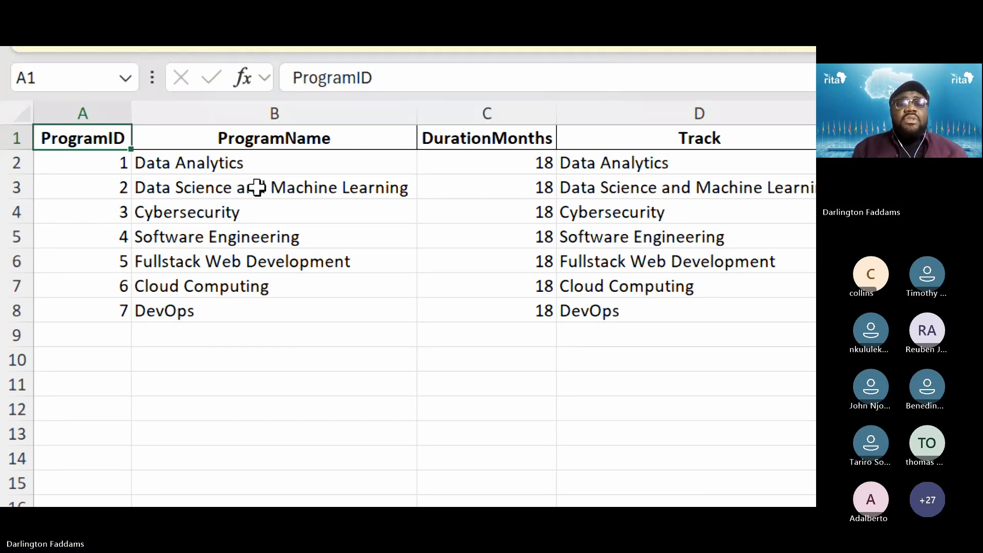
Step: Examine the ProgramID, ProgramName and DurationMonths values in rows 2 to 8 of the Programs sheet
{"action": "left_click_drag", "start_coordinate": [219, 167], "coordinate": [217, 314]}
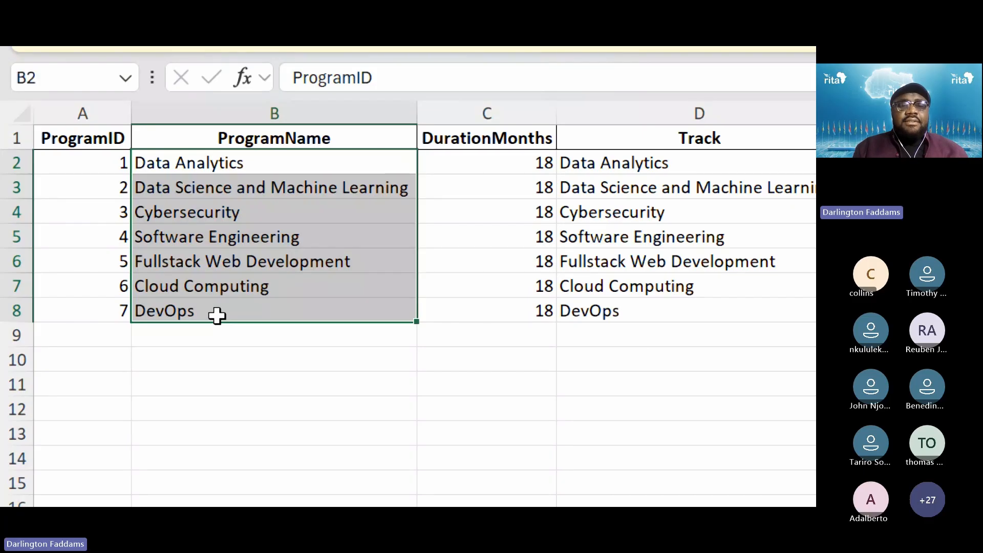
{"action": "left_click", "coordinate": [217, 314]}
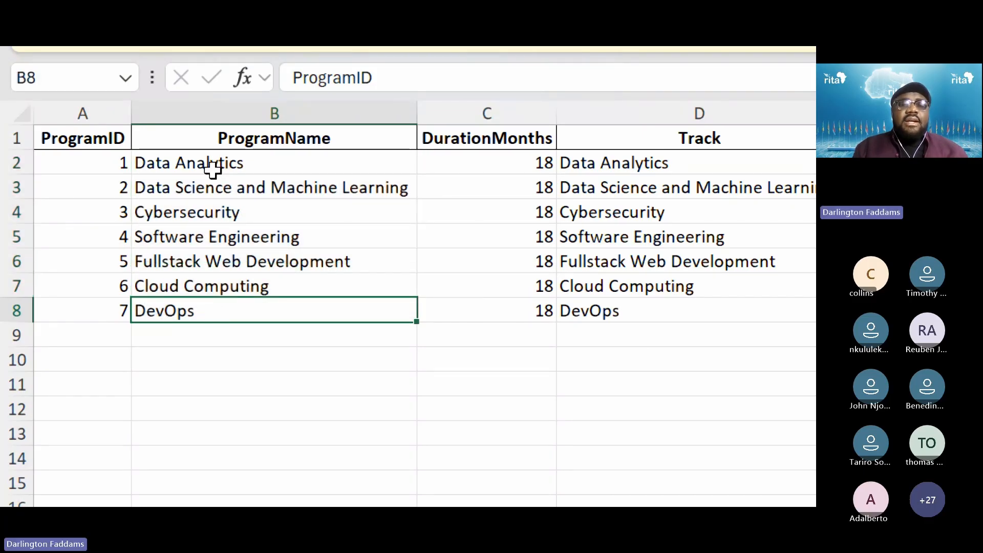
{"action": "left_click_drag", "start_coordinate": [212, 170], "coordinate": [217, 313]}
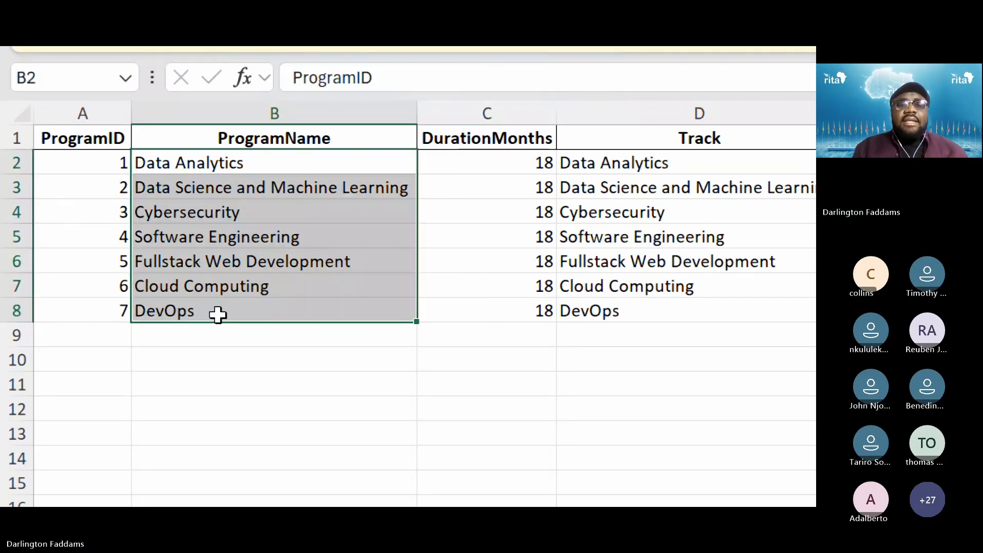
{"action": "left_click", "coordinate": [85, 145]}
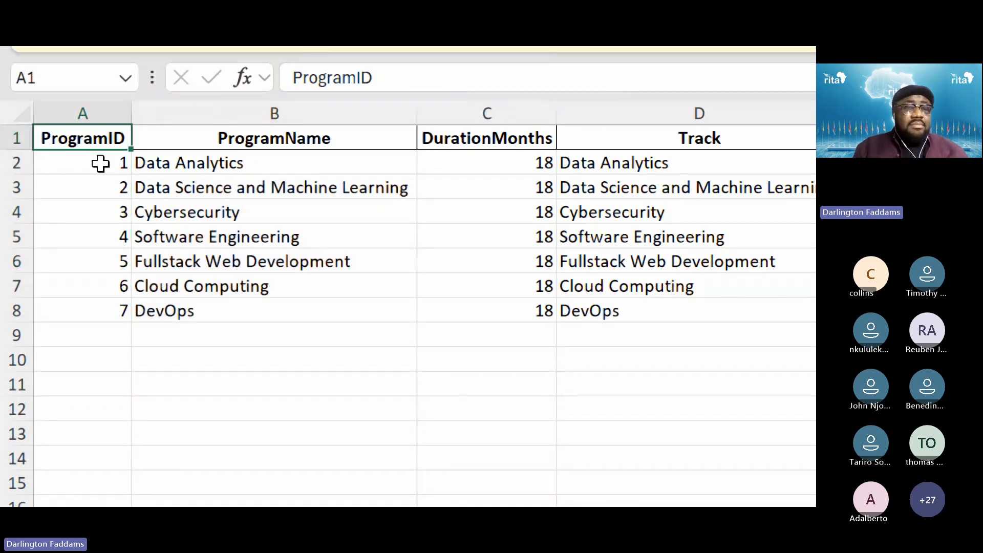
{"action": "left_click_drag", "start_coordinate": [100, 163], "coordinate": [104, 308]}
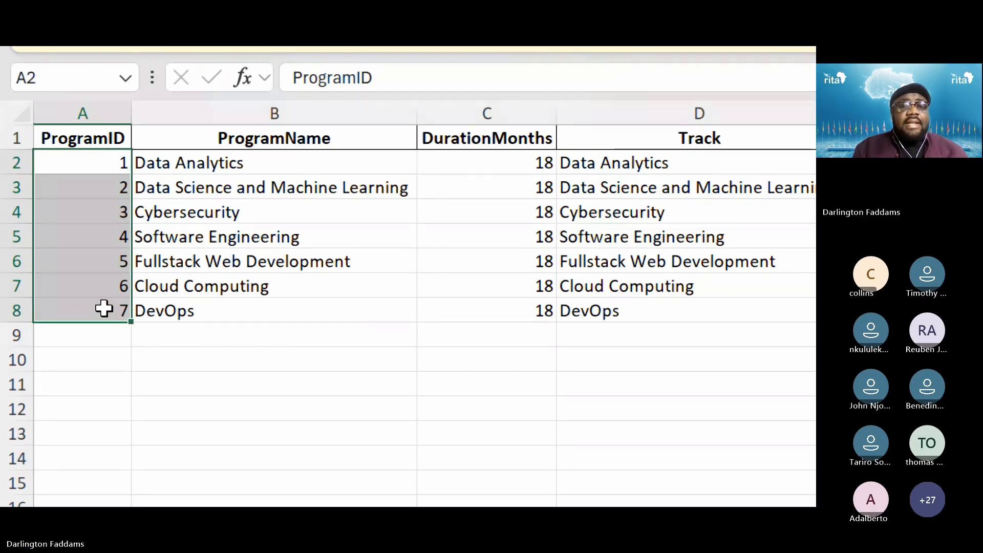
{"action": "left_click_drag", "start_coordinate": [222, 164], "coordinate": [216, 321]}
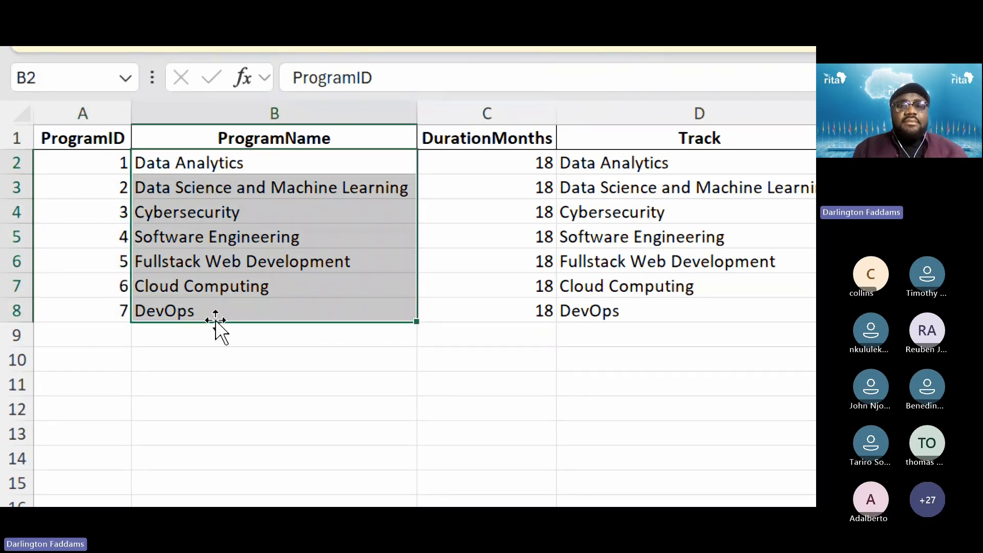
{"action": "left_click_drag", "start_coordinate": [490, 169], "coordinate": [474, 303]}
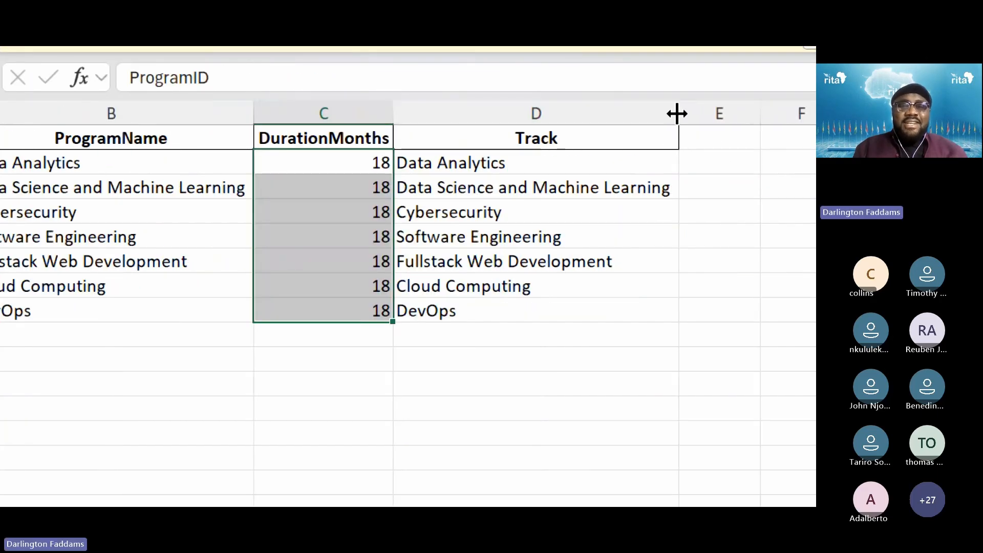
Step: Widen the Track column on the Programs sheet further and review its entries in rows 2 to 8
{"action": "left_click_drag", "start_coordinate": [677, 114], "coordinate": [749, 115]}
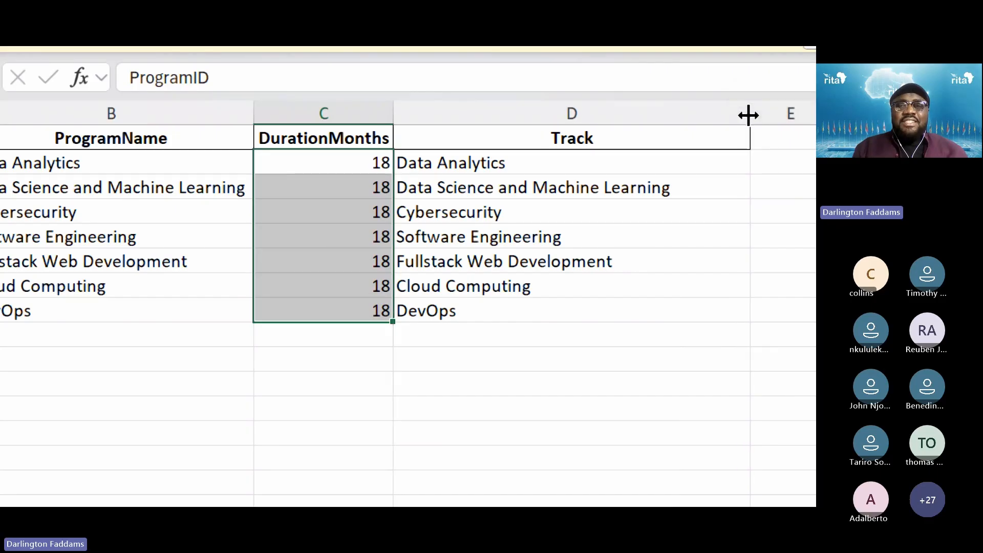
{"action": "left_click_drag", "start_coordinate": [460, 162], "coordinate": [463, 310]}
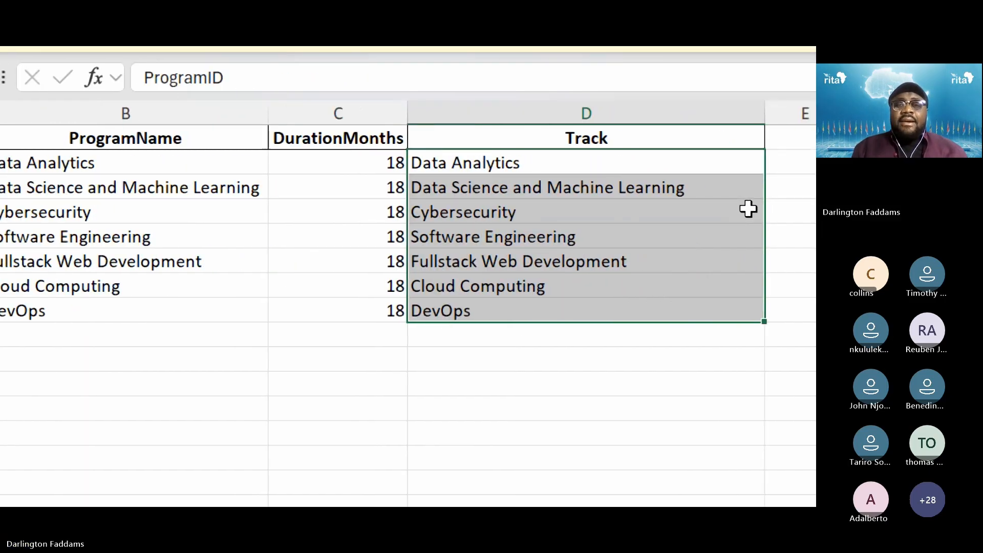
{"action": "left_click", "coordinate": [689, 237]}
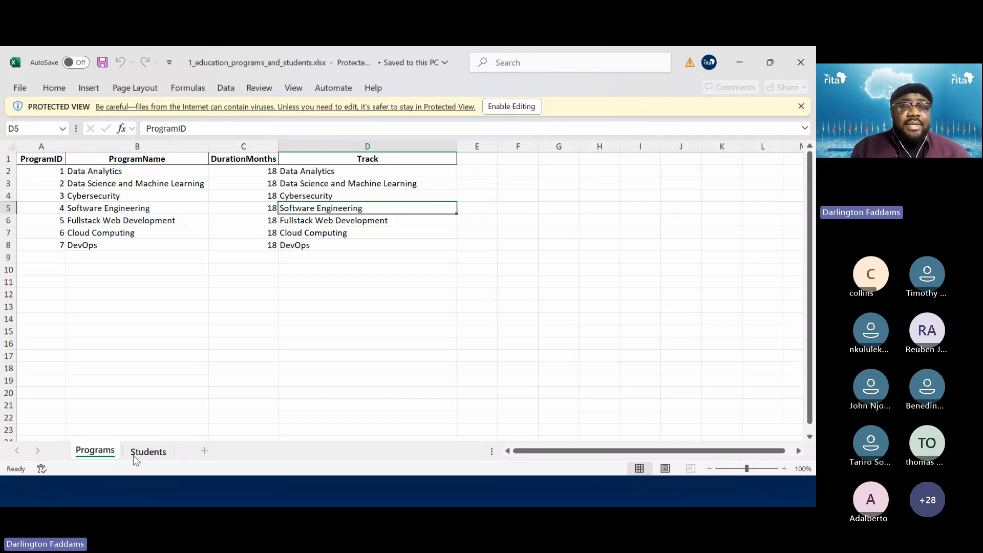
Step: Show the Students sheet and widen its columns so the names, countries and enrollment dates are readable
{"action": "left_click", "coordinate": [148, 452]}
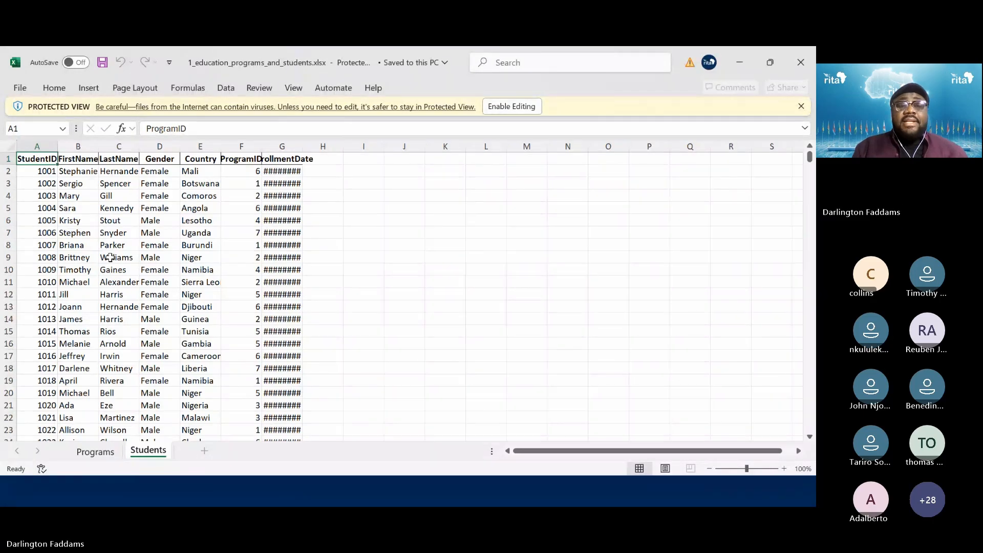
{"action": "double_click", "coordinate": [56, 151]}
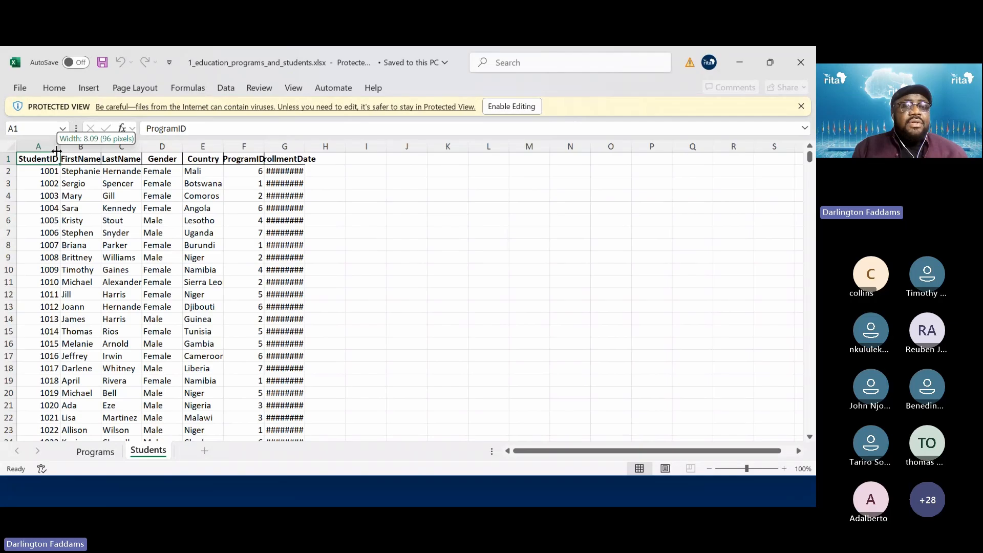
{"action": "left_click", "coordinate": [101, 153]}
{"action": "double_click", "coordinate": [101, 146]}
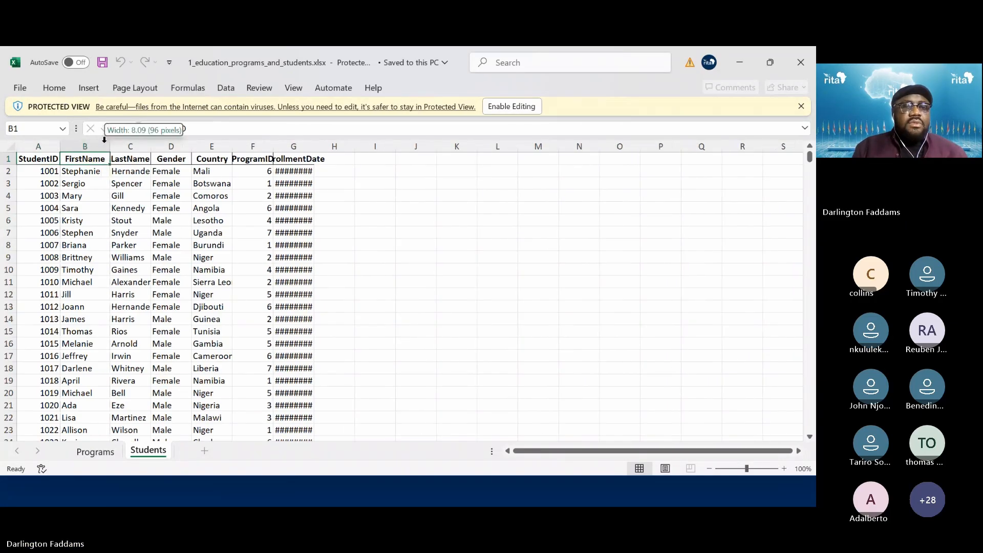
{"action": "double_click", "coordinate": [151, 146]}
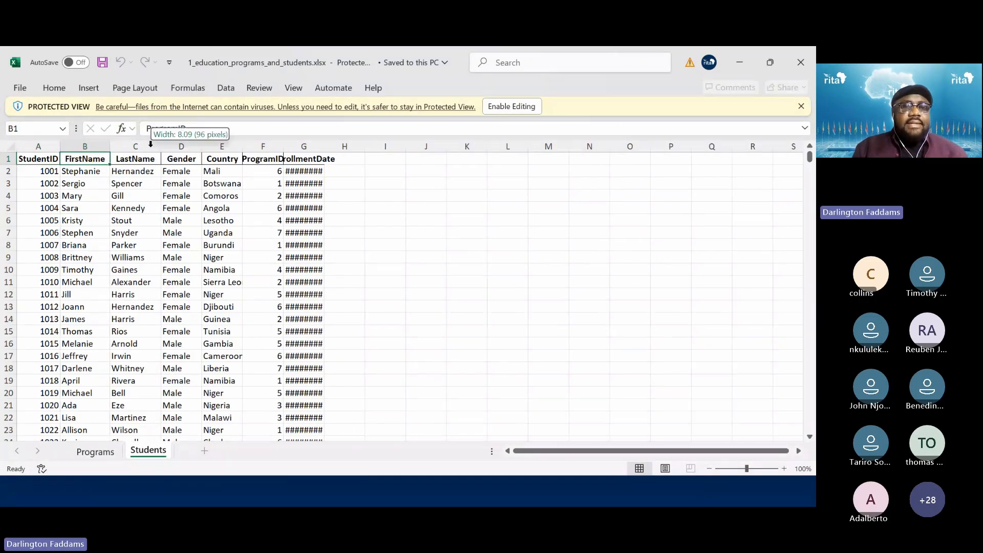
{"action": "double_click", "coordinate": [200, 146]}
{"action": "left_click_drag", "start_coordinate": [199, 146], "coordinate": [400, 147]}
Step: Look through the student records down to the last filled row of the Students sheet
{"action": "scroll", "coordinate": [469, 304], "scroll_direction": "down", "scroll_amount": 20}
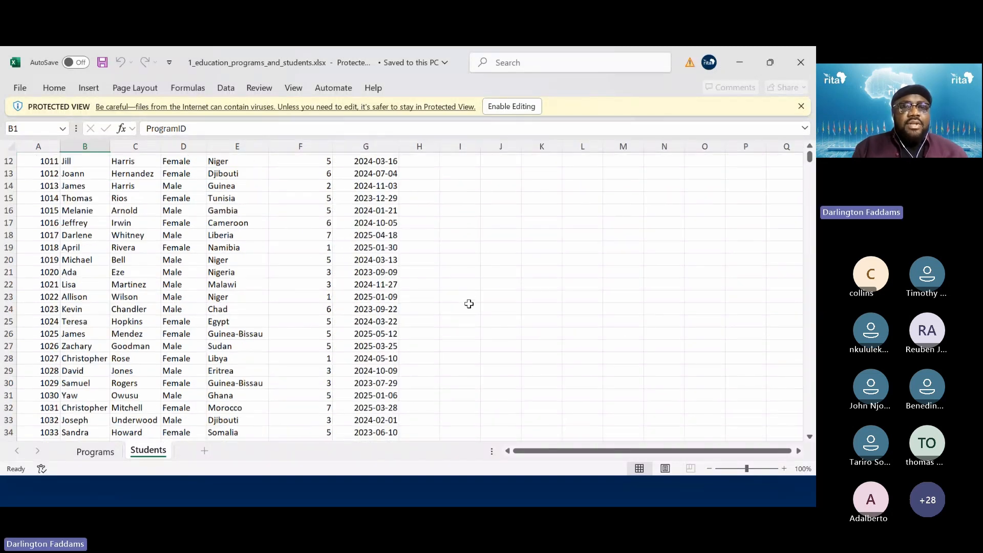
{"action": "scroll", "coordinate": [469, 305], "scroll_direction": "down", "scroll_amount": 20}
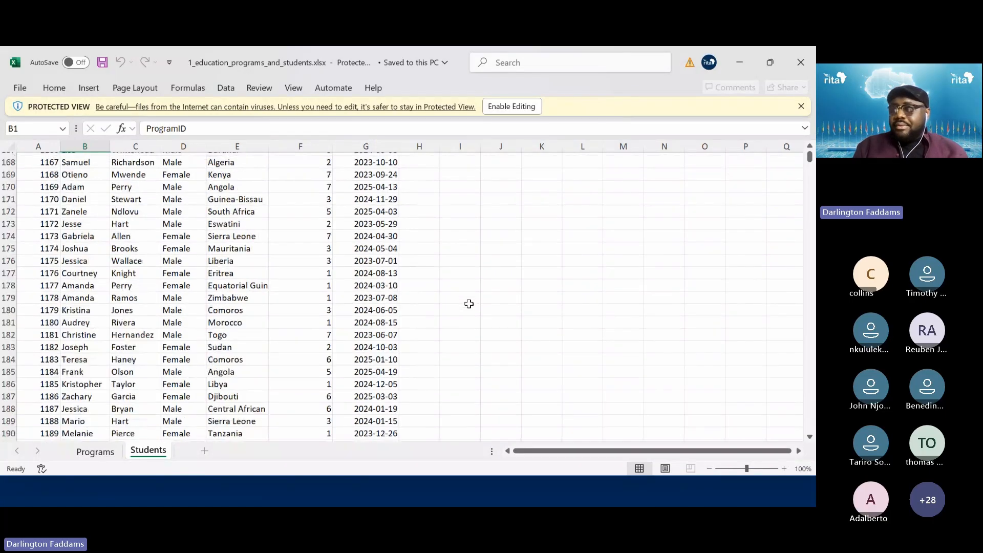
{"action": "scroll", "coordinate": [469, 304], "scroll_direction": "down", "scroll_amount": 20}
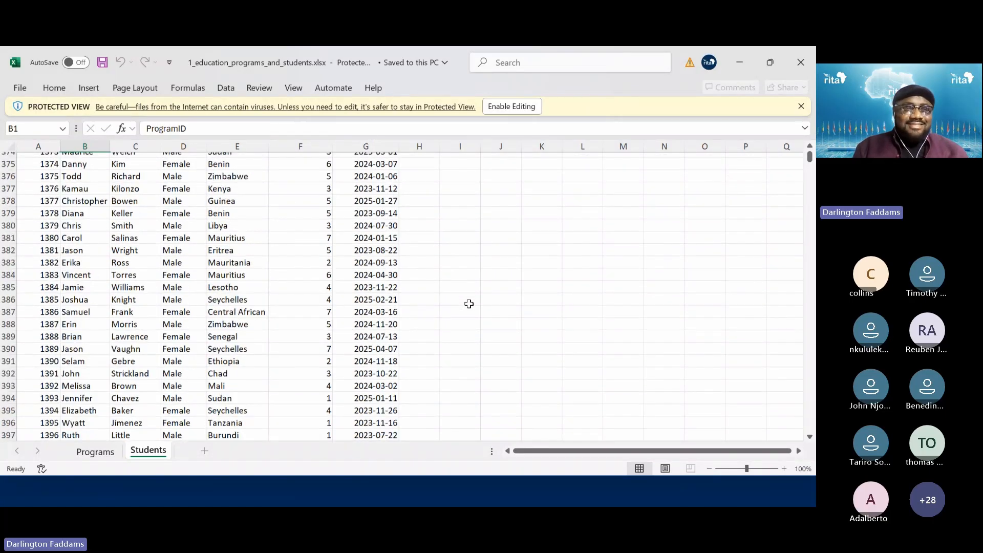
{"action": "scroll", "coordinate": [469, 304], "scroll_direction": "down", "scroll_amount": 20}
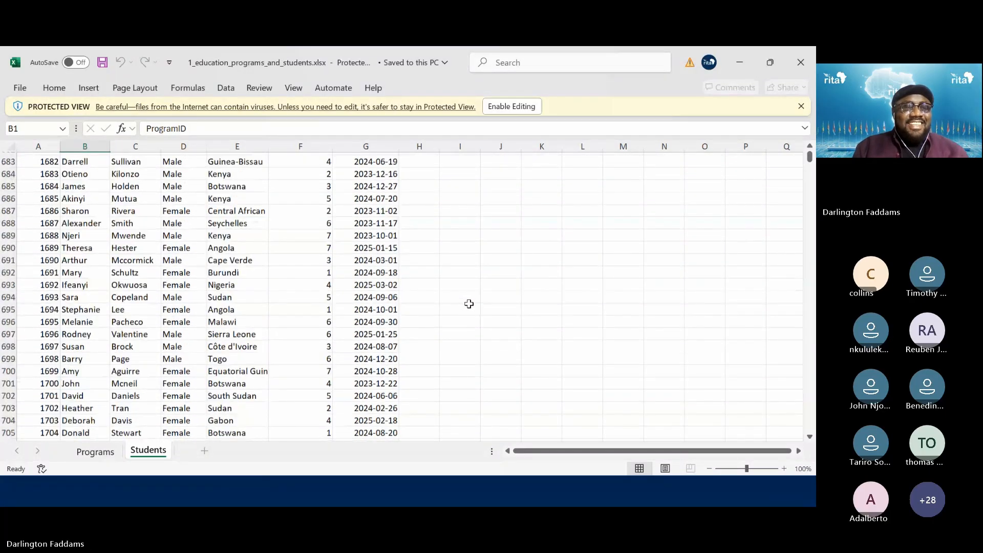
{"action": "scroll", "coordinate": [469, 304], "scroll_direction": "down", "scroll_amount": 20}
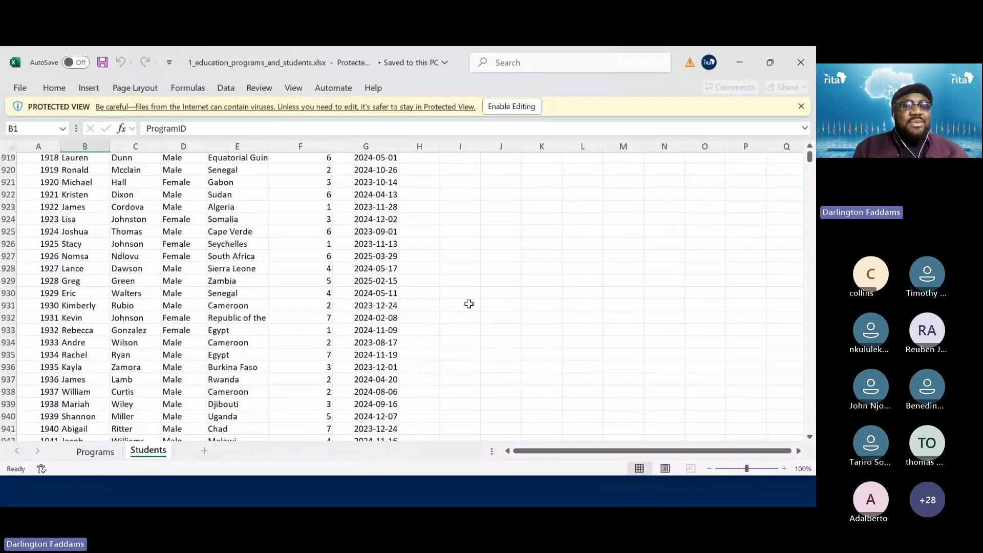
{"action": "scroll", "coordinate": [469, 304], "scroll_direction": "up", "scroll_amount": 3}
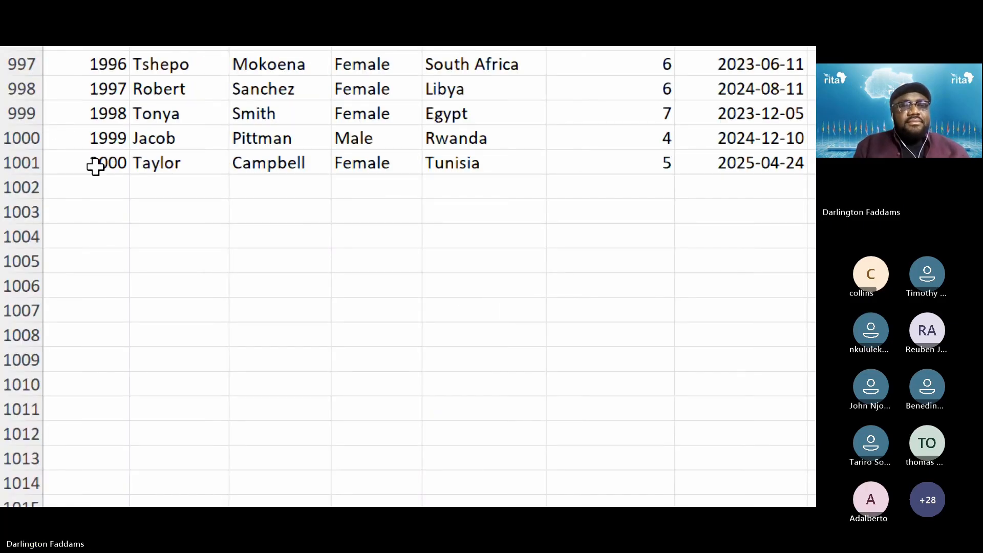
Step: Examine the fields of the last student record in row 1001, cell by cell from column A to G, and return to its StudentID
{"action": "left_click", "coordinate": [94, 166]}
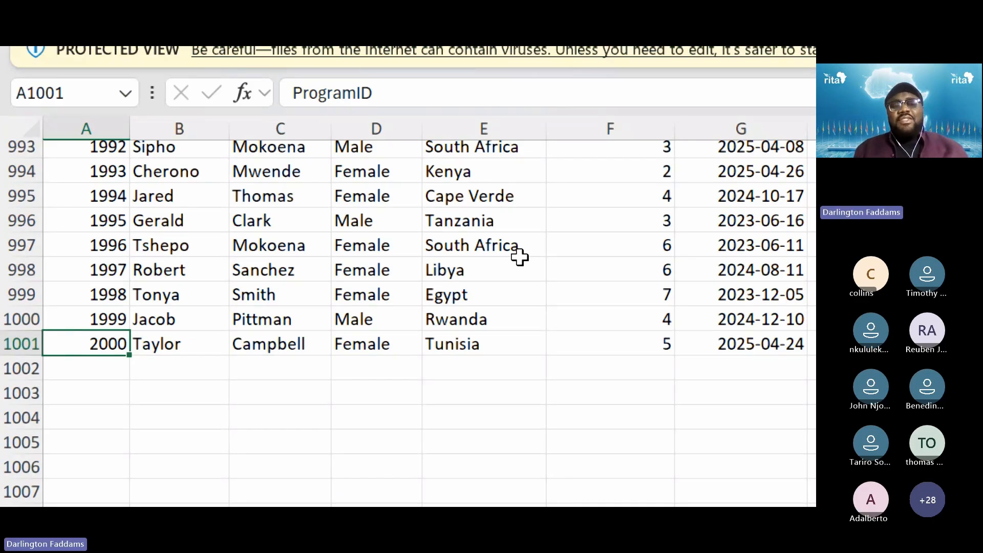
{"action": "key", "text": "Right"}
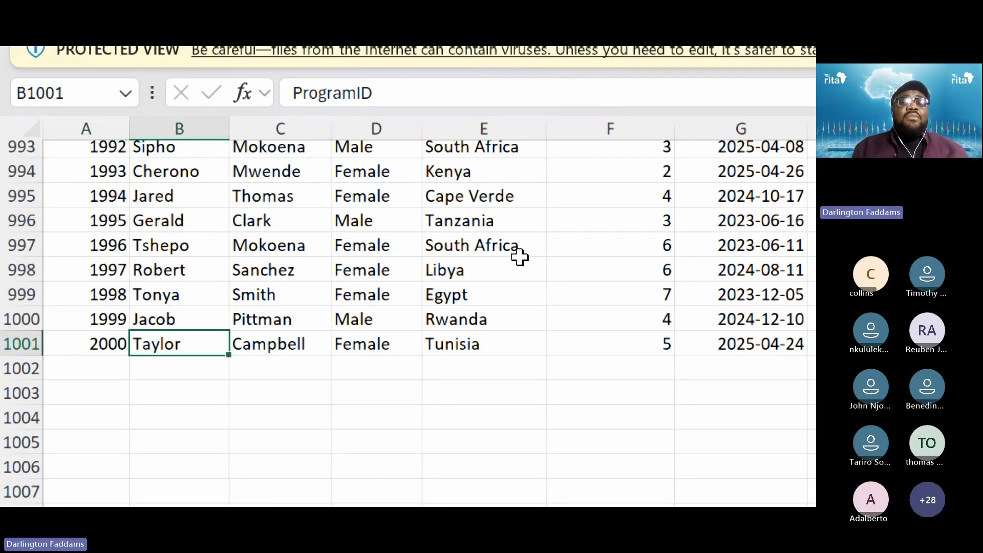
{"action": "key", "text": "Right"}
{"action": "key", "text": "Right"}
{"action": "key", "text": "Right"}
{"action": "key", "text": "Right"}
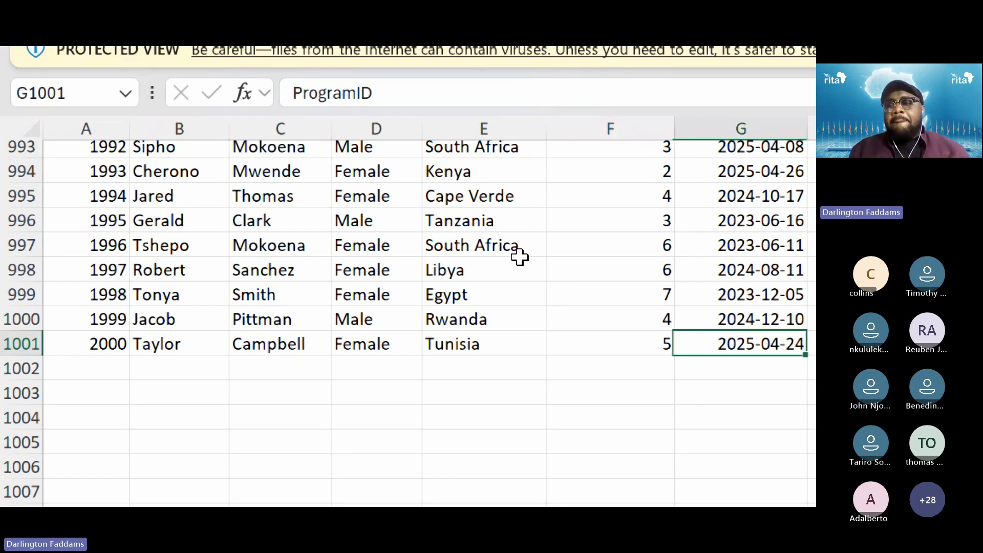
{"action": "key", "text": "Right"}
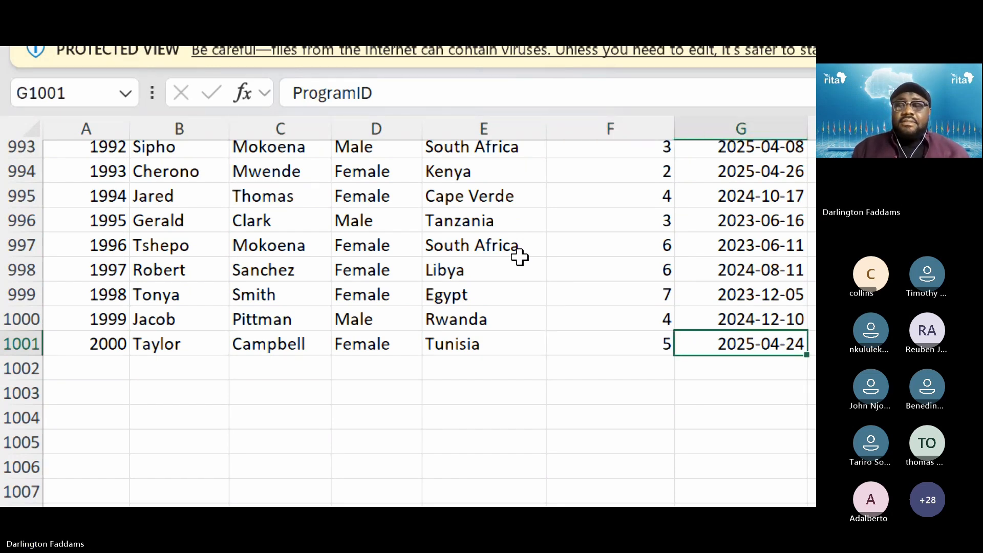
{"action": "key", "text": "Right"}
{"action": "key", "text": "Left"}
{"action": "key", "text": "Left"}
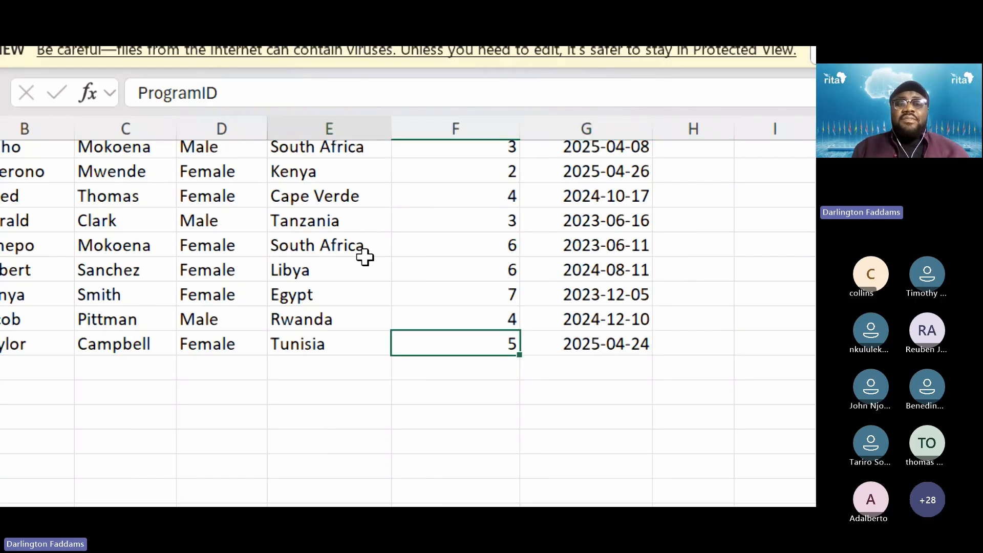
{"action": "key", "text": "ctrl+Left"}
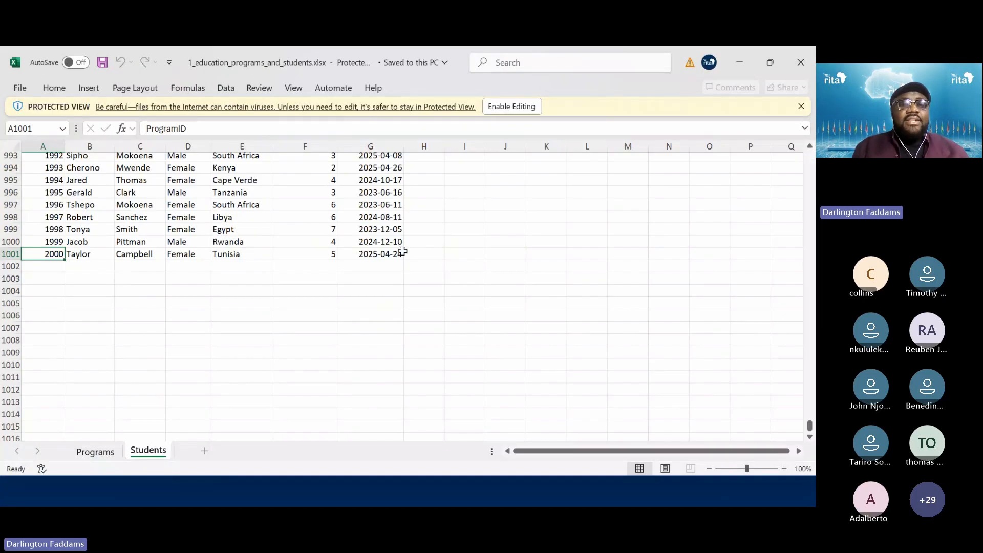
Step: Look back through the student records from the last row up to the header row of the Students sheet
{"action": "scroll", "coordinate": [404, 252], "scroll_direction": "up", "scroll_amount": 3}
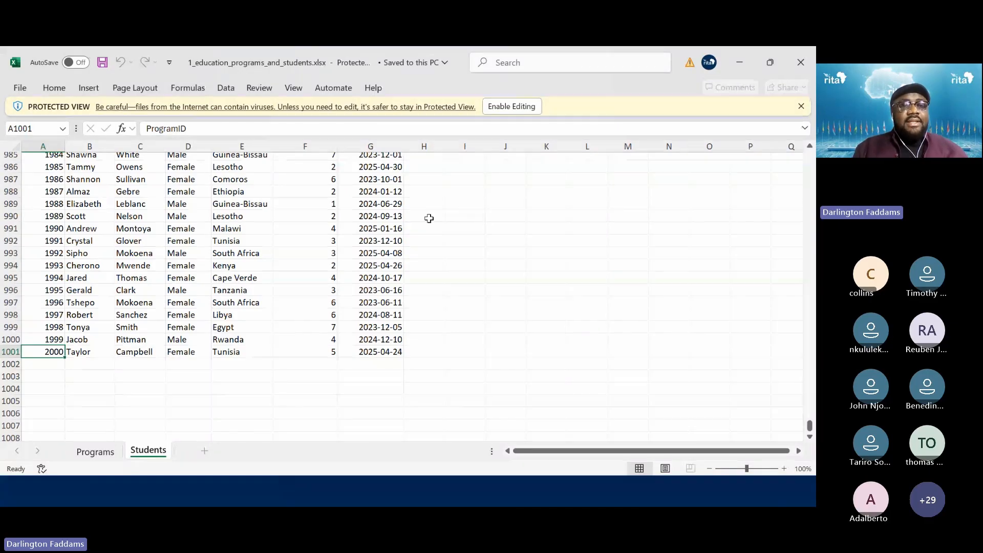
{"action": "scroll", "coordinate": [429, 218], "scroll_direction": "up", "scroll_amount": 2}
{"action": "scroll", "coordinate": [429, 218], "scroll_direction": "up", "scroll_amount": 2}
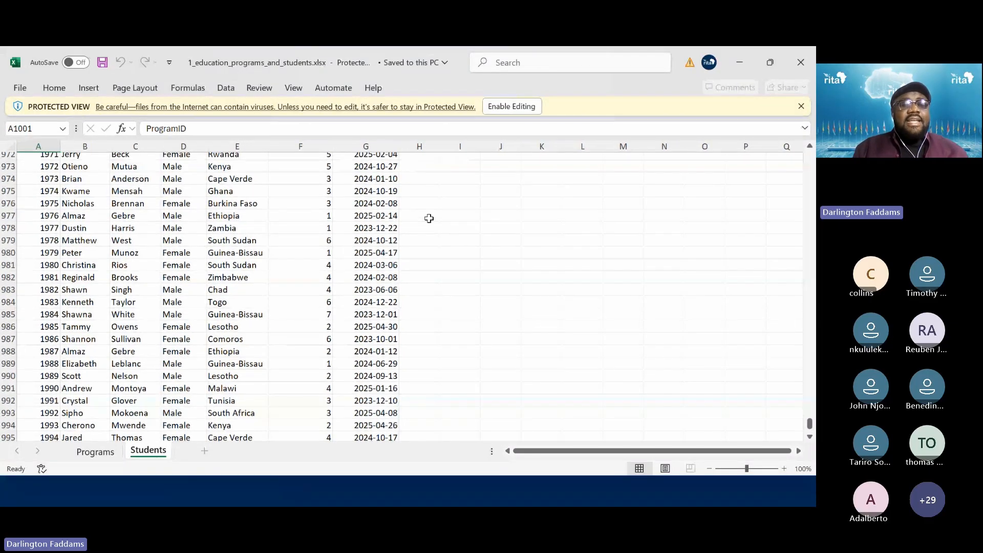
{"action": "scroll", "coordinate": [429, 218], "scroll_direction": "up", "scroll_amount": 1}
{"action": "scroll", "coordinate": [429, 218], "scroll_direction": "up", "scroll_amount": 20}
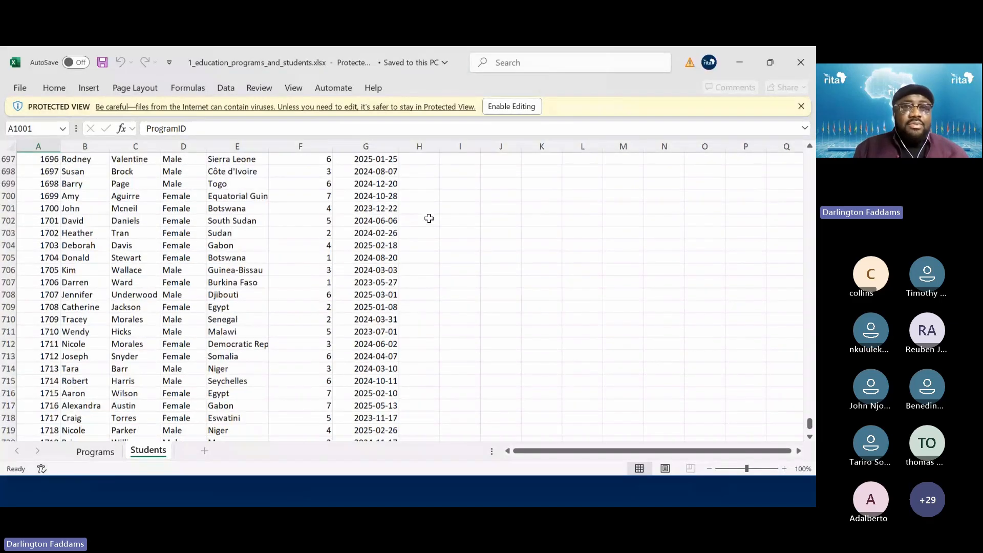
{"action": "scroll", "coordinate": [429, 219], "scroll_direction": "up", "scroll_amount": 20}
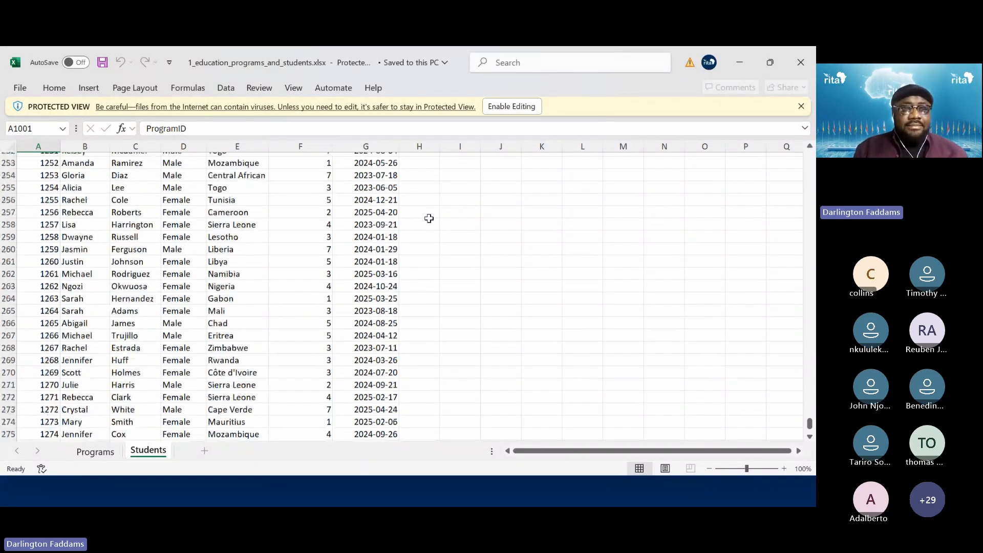
{"action": "scroll", "coordinate": [429, 219], "scroll_direction": "up", "scroll_amount": 20}
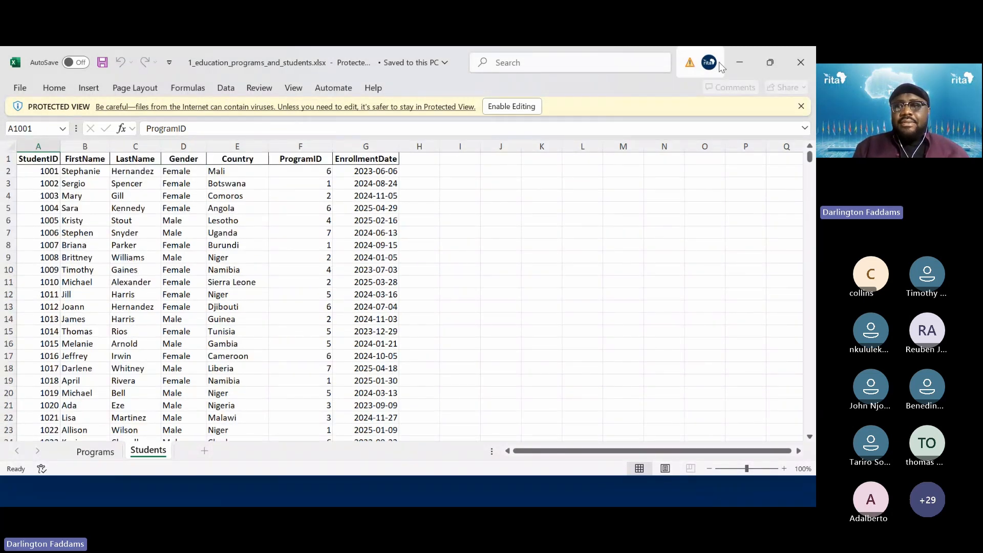
Step: Open 2_education_courses.xlsx from the lesson folder and fit the CourseName and ProgramName columns to their contents
{"action": "left_click", "coordinate": [739, 66]}
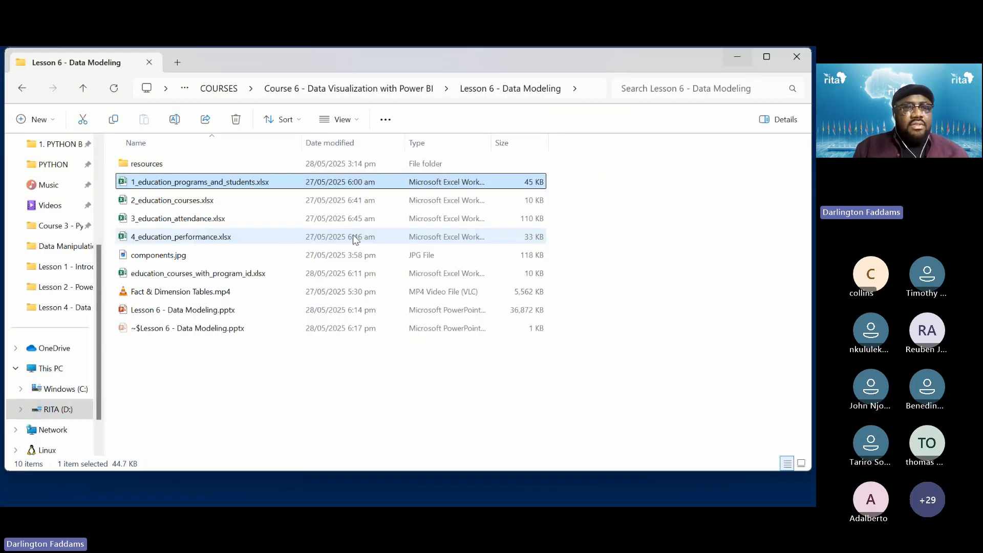
{"action": "left_click", "coordinate": [171, 201]}
{"action": "double_click", "coordinate": [172, 200]}
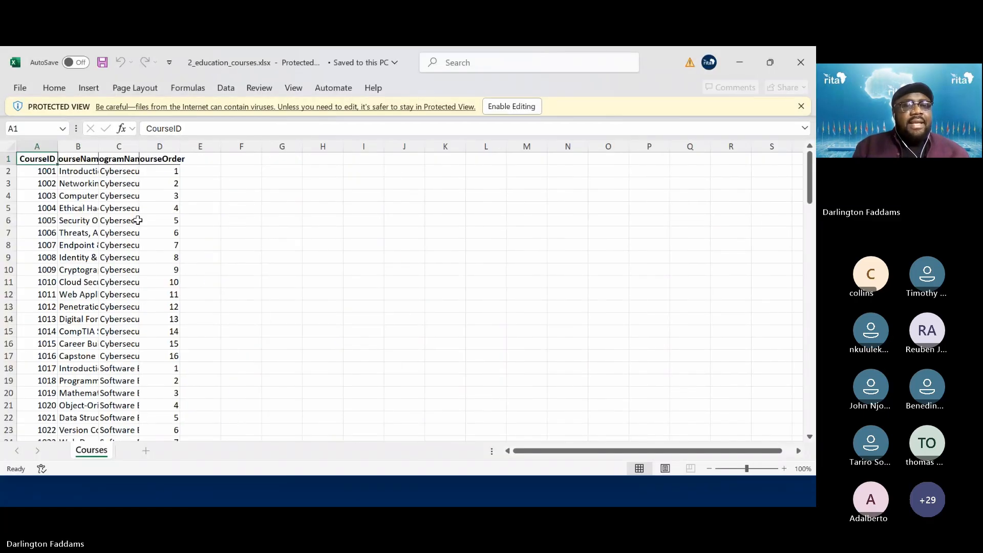
{"action": "double_click", "coordinate": [99, 146]}
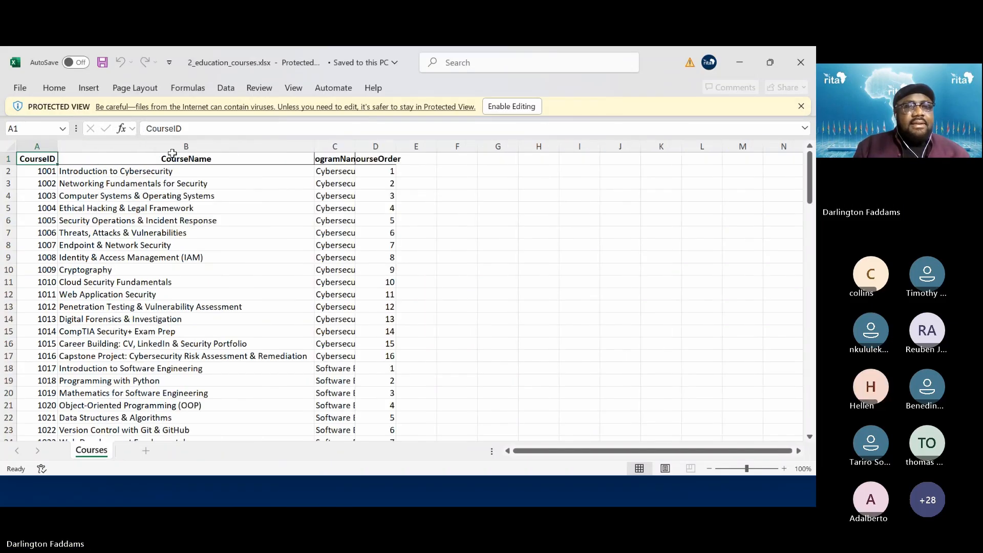
{"action": "double_click", "coordinate": [355, 147]}
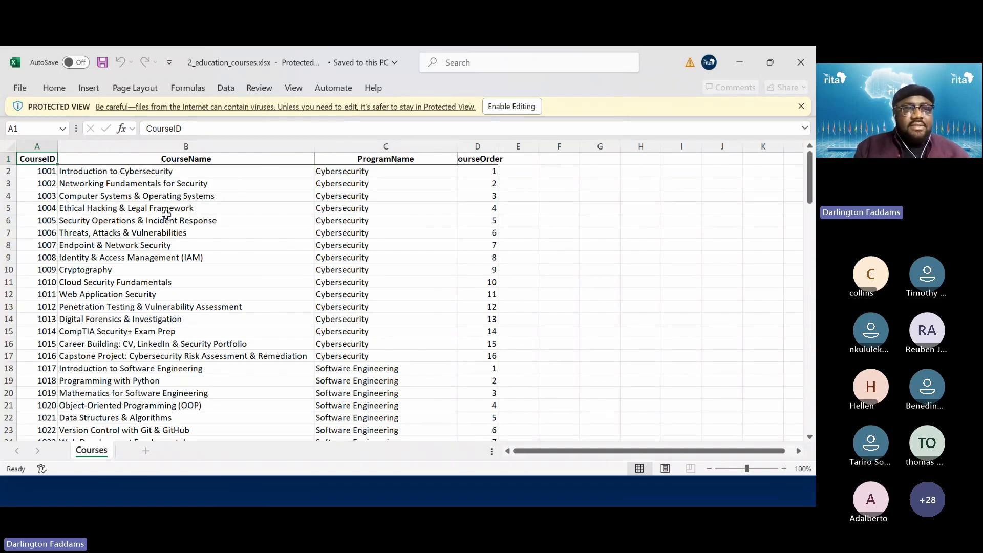
Step: Look through the course records down to the last filled row of the Courses sheet and return to the header row
{"action": "scroll", "coordinate": [203, 275], "scroll_direction": "down", "scroll_amount": 13}
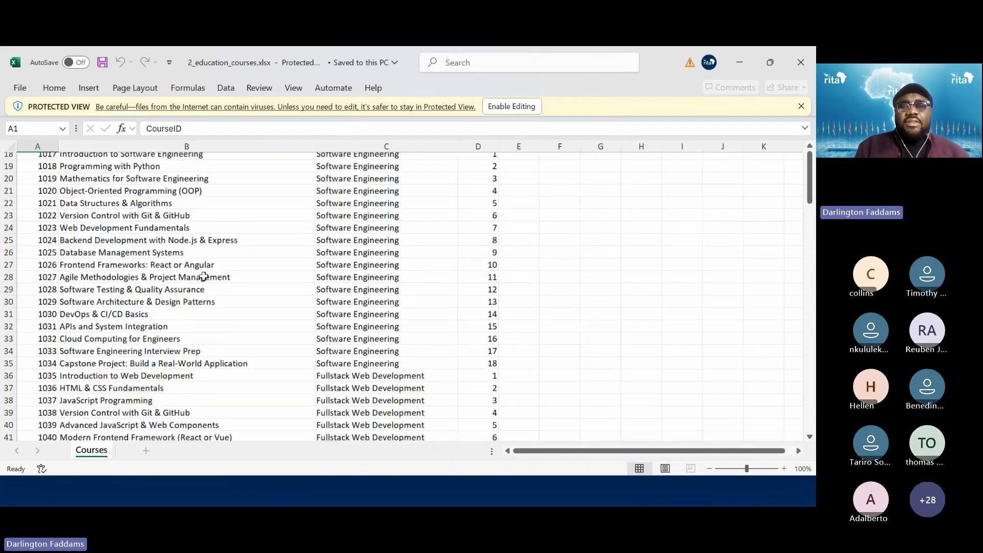
{"action": "scroll", "coordinate": [204, 276], "scroll_direction": "down", "scroll_amount": 20}
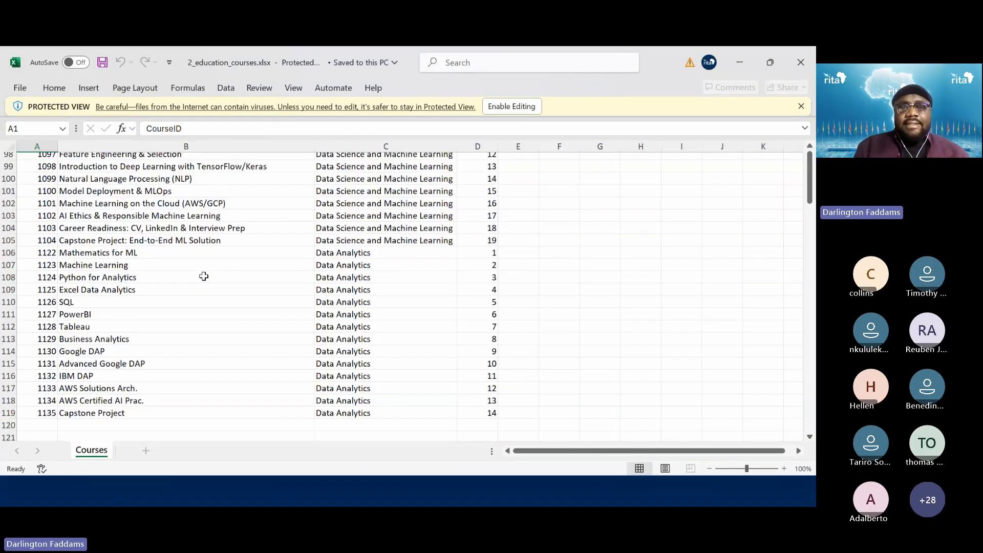
{"action": "scroll", "coordinate": [204, 276], "scroll_direction": "up", "scroll_amount": 13}
{"action": "scroll", "coordinate": [203, 275], "scroll_direction": "up", "scroll_amount": 20}
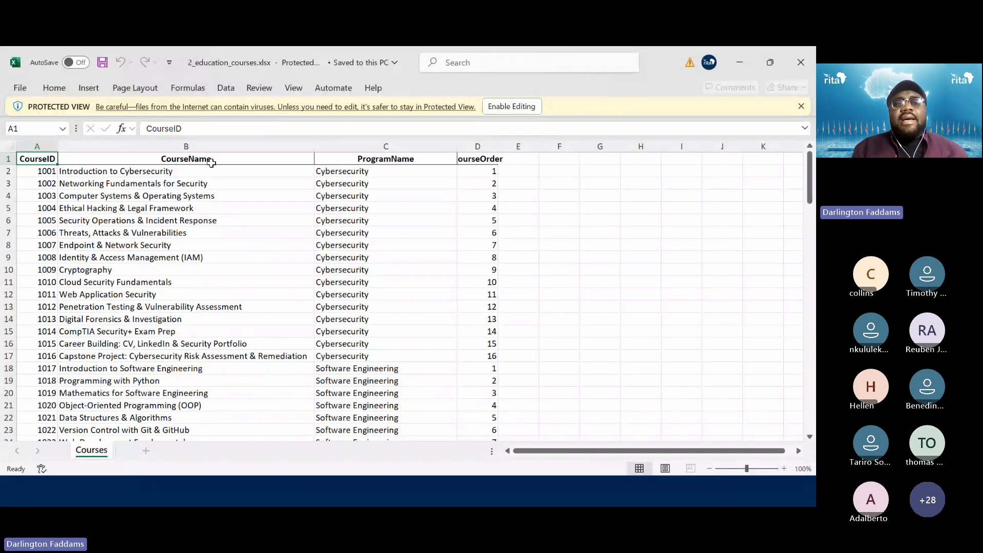
Step: Highlight the ProgramName column and fit the CourseOrder column to its contents
{"action": "left_click", "coordinate": [388, 147]}
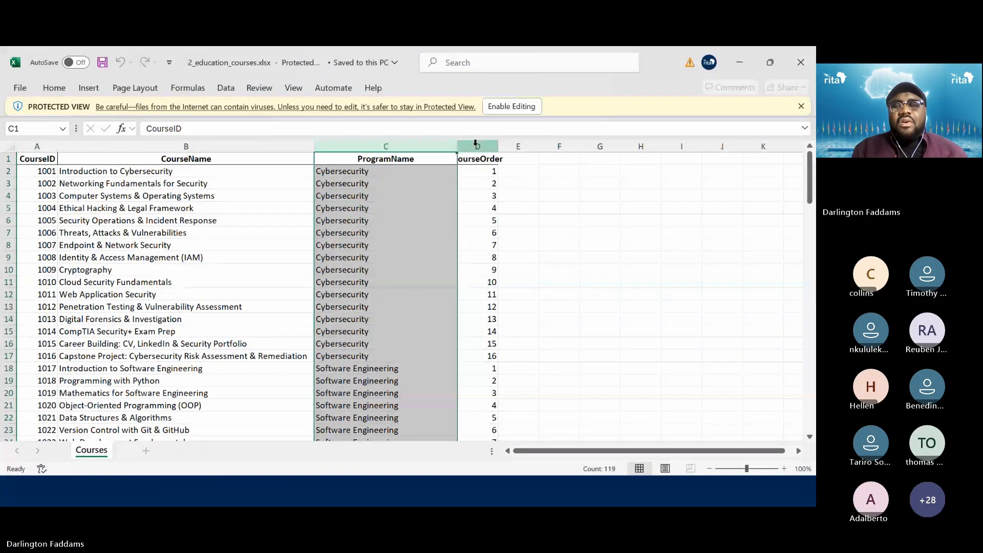
{"action": "left_click", "coordinate": [476, 146]}
{"action": "double_click", "coordinate": [499, 145]}
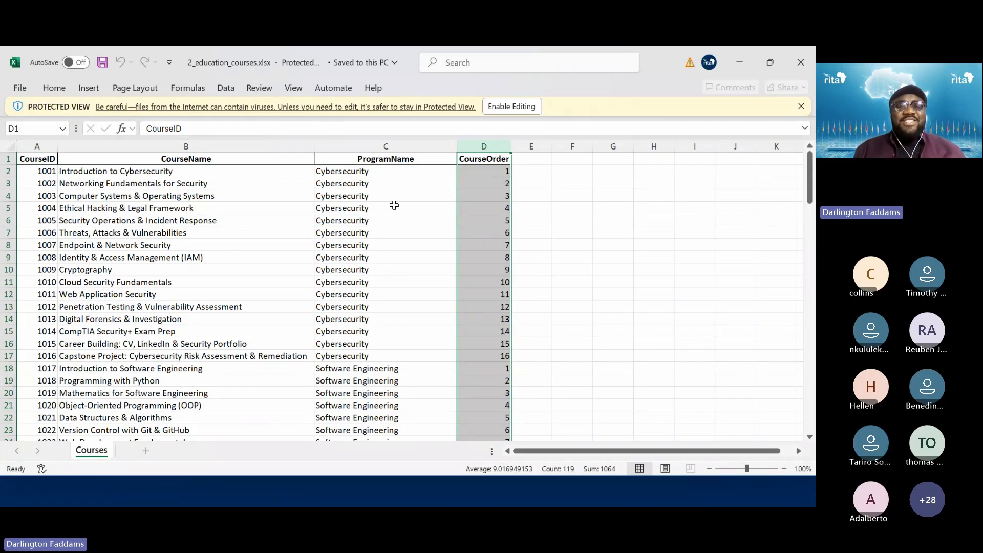
Step: Examine the ProgramName column and compare the CourseName and ProgramName entries in the first rows of the Courses sheet
{"action": "left_click", "coordinate": [381, 146]}
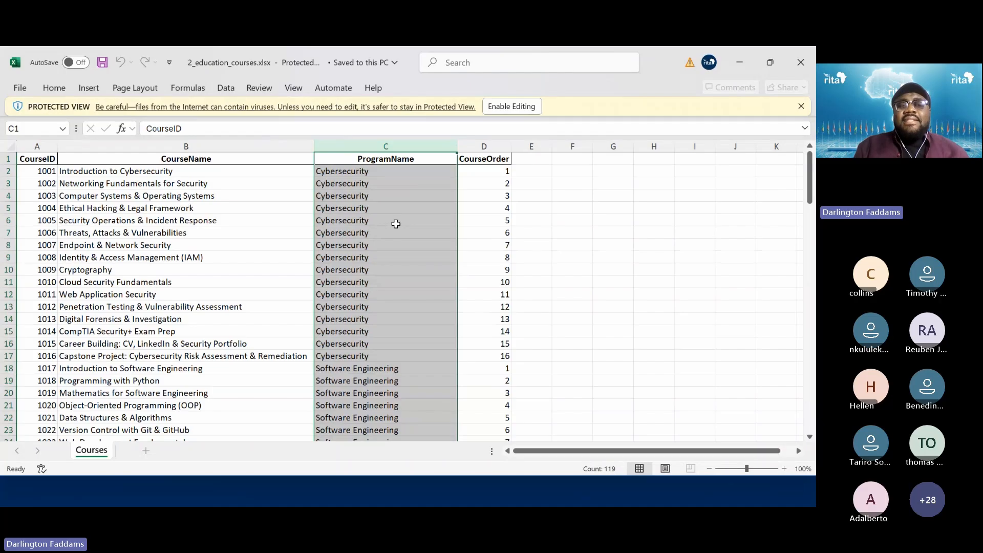
{"action": "left_click", "coordinate": [396, 224]}
{"action": "left_click", "coordinate": [339, 173]}
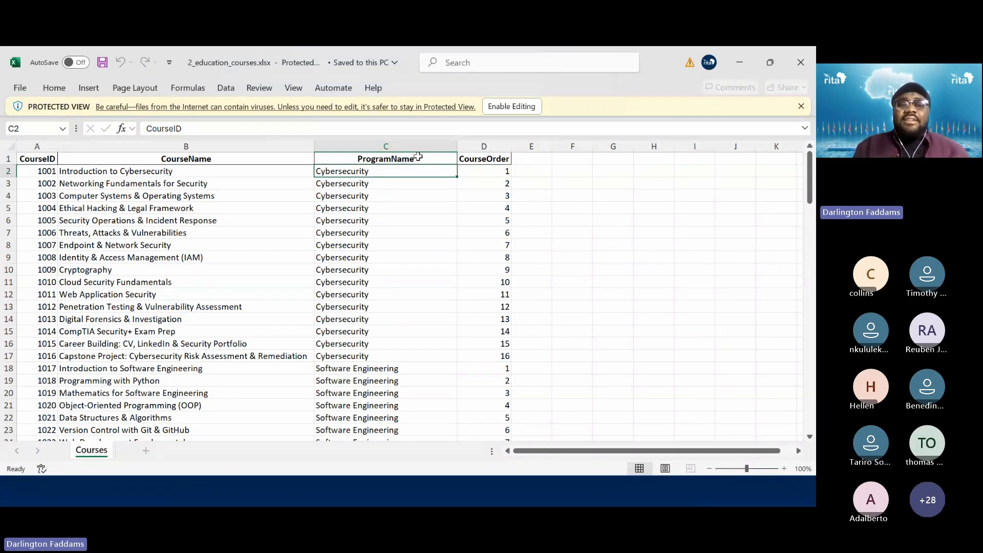
{"action": "left_click", "coordinate": [371, 184]}
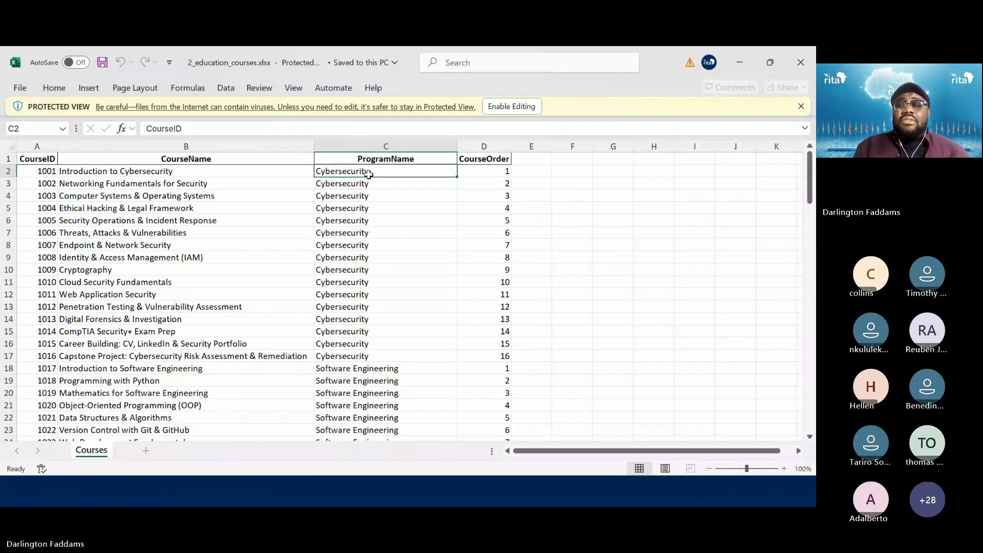
{"action": "left_click", "coordinate": [221, 176]}
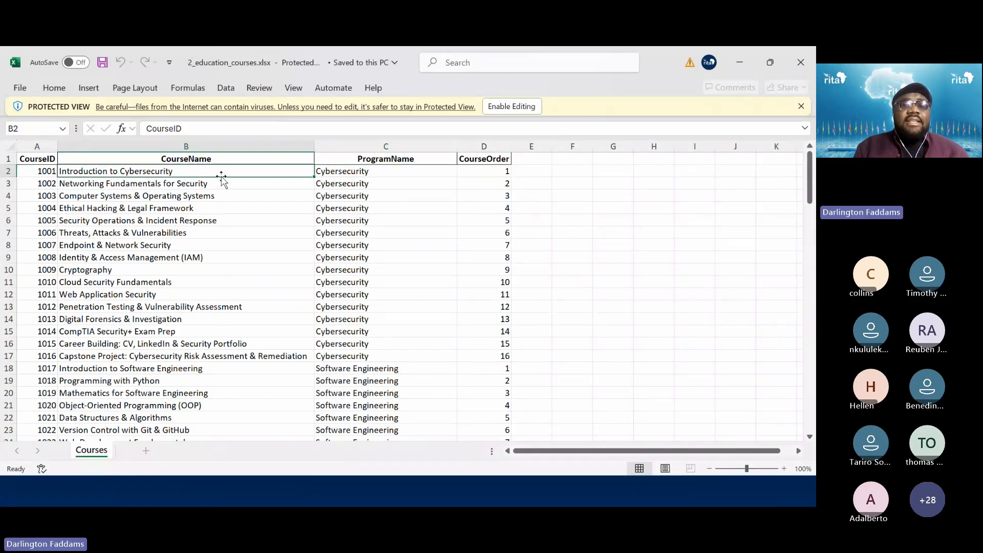
{"action": "left_click", "coordinate": [224, 188]}
{"action": "left_click", "coordinate": [342, 185]}
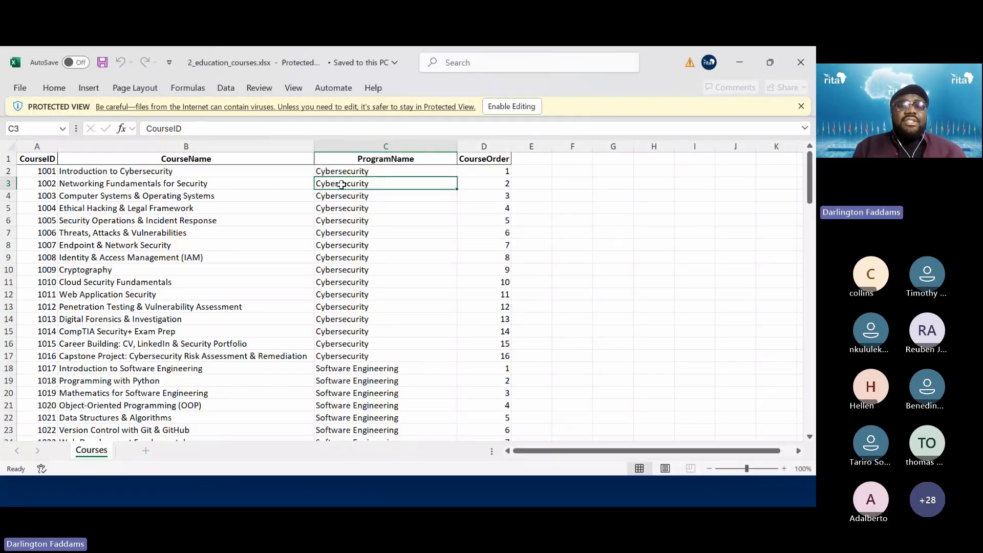
{"action": "left_click", "coordinate": [292, 184]}
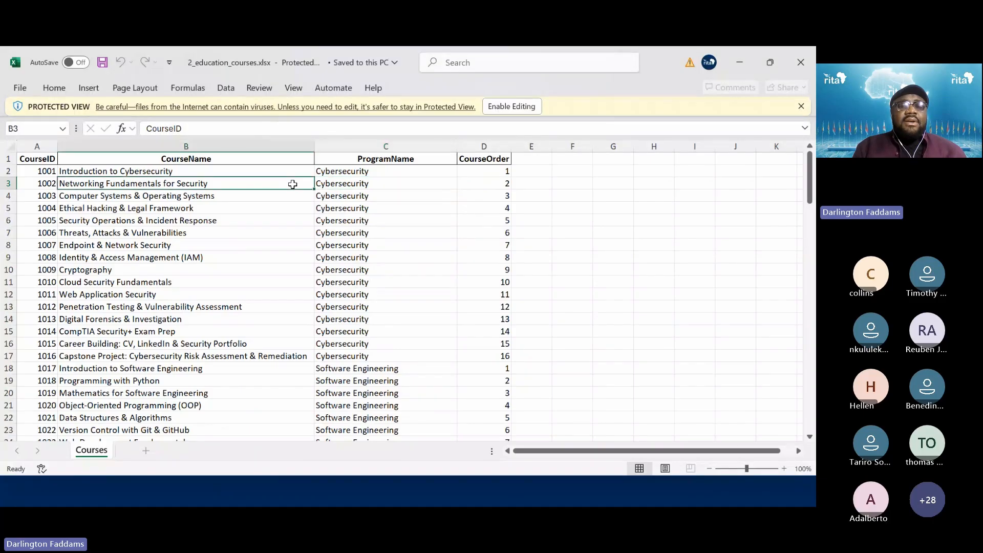
{"action": "left_click", "coordinate": [342, 184]}
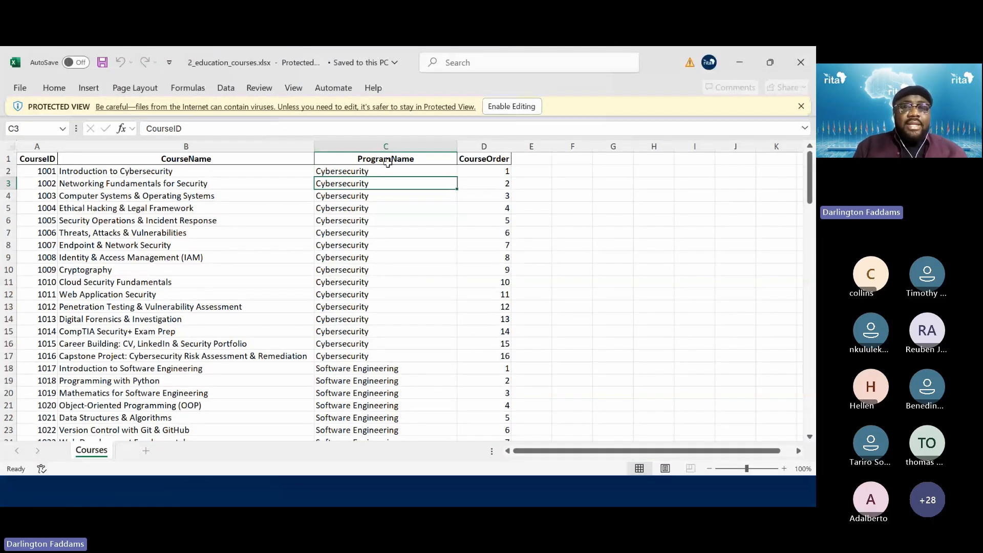
{"action": "key", "text": "Down"}
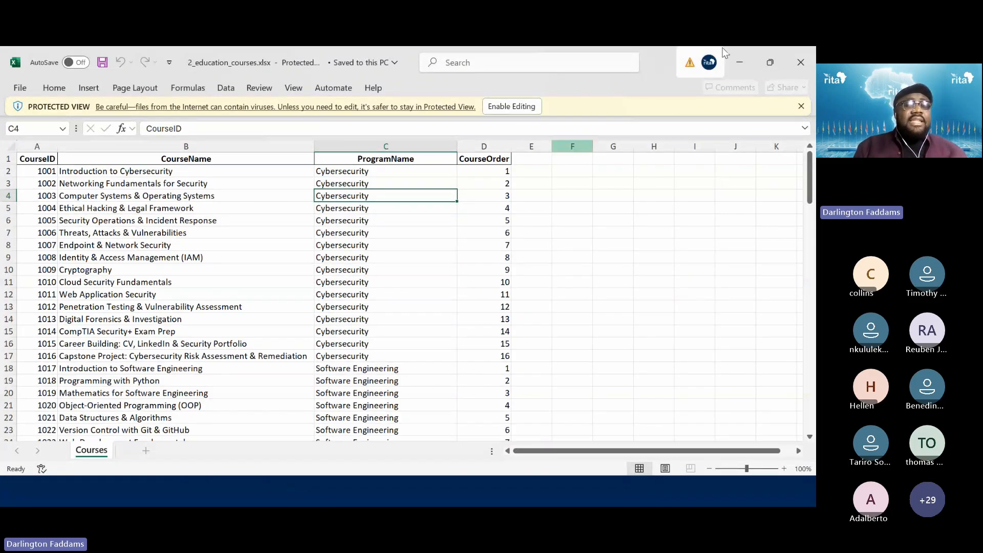
Step: Open 3_education_attendance.xlsx and 4_education_performance.xlsx from the lesson folder
{"action": "key", "text": "alt+Tab"}
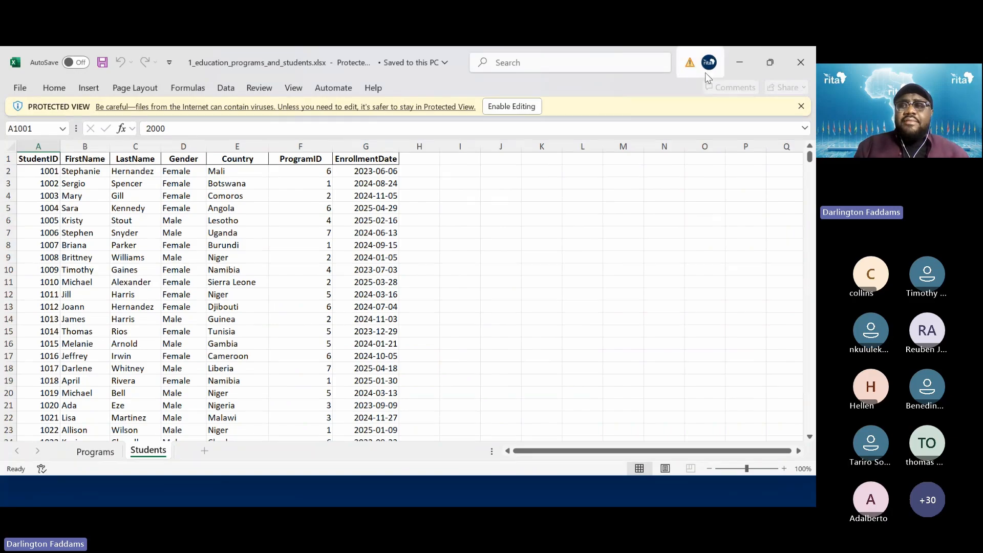
{"action": "left_click", "coordinate": [740, 65]}
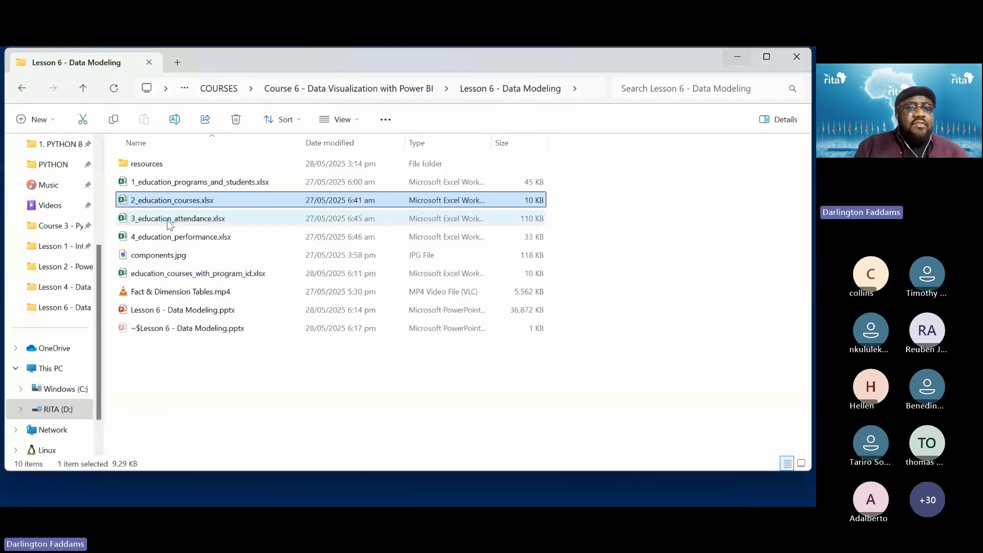
{"action": "left_click", "coordinate": [170, 224]}
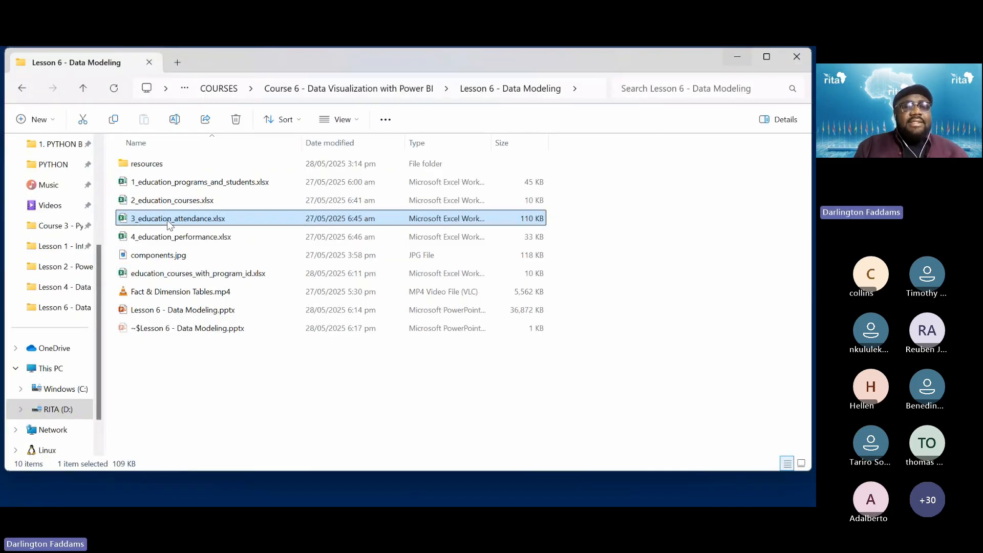
{"action": "double_click", "coordinate": [169, 224]}
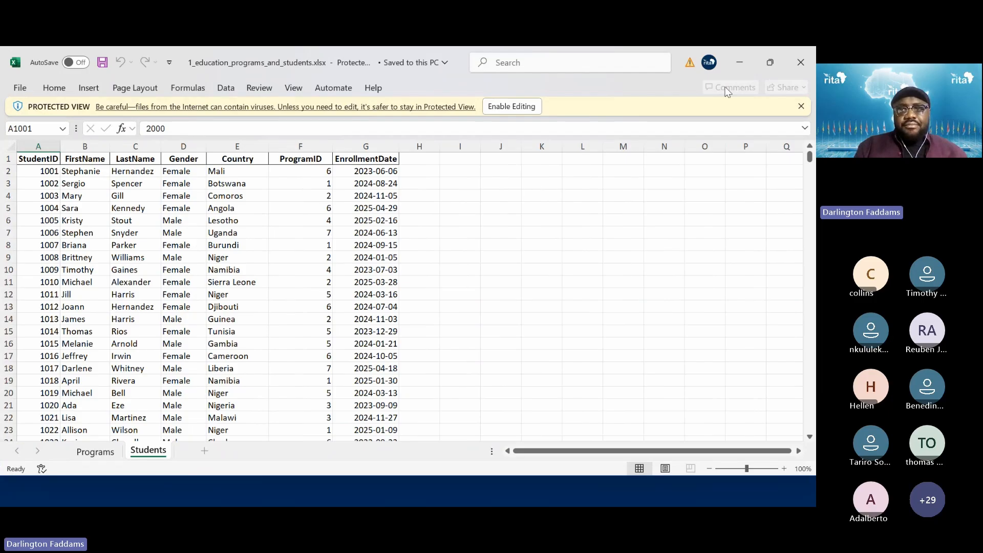
{"action": "left_click", "coordinate": [739, 62]}
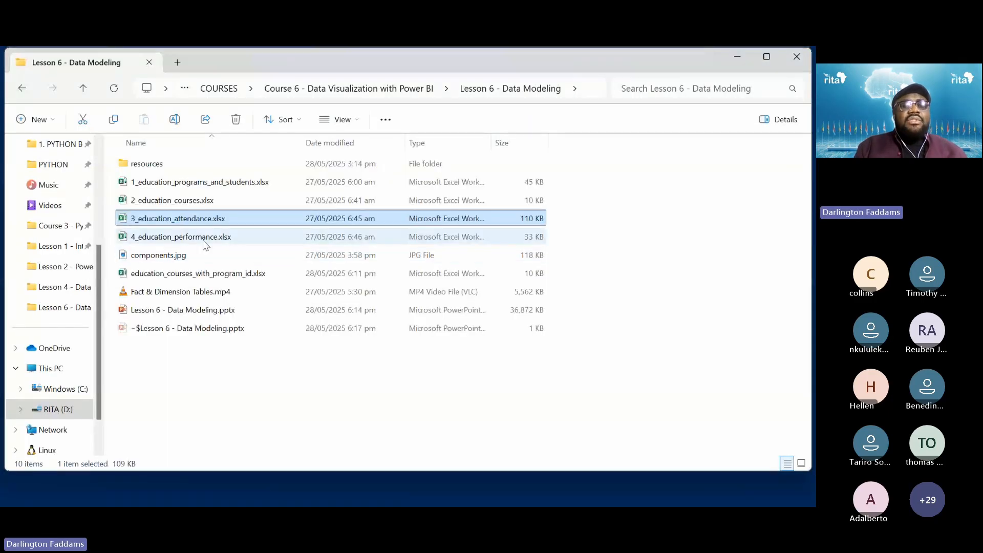
{"action": "double_click", "coordinate": [203, 241]}
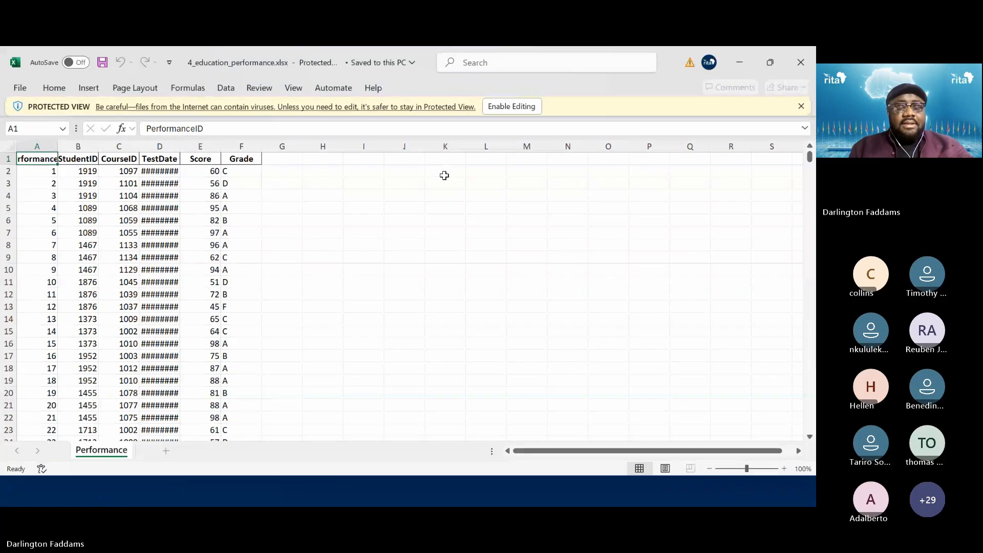
Step: Switch to Chrome using the RITA Africa profile and exit the full-screen view of the database diagram image
{"action": "key", "text": "super"}
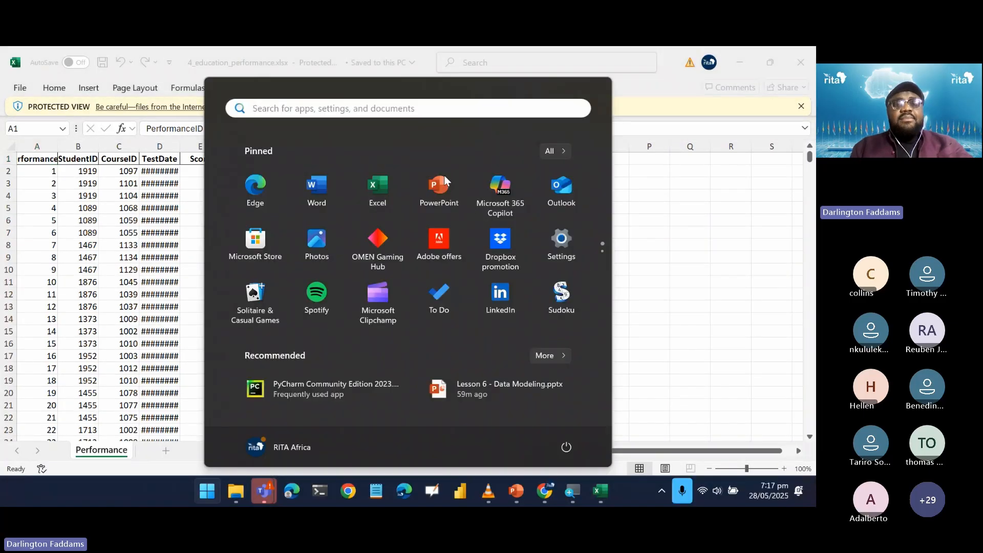
{"action": "left_click", "coordinate": [349, 493]}
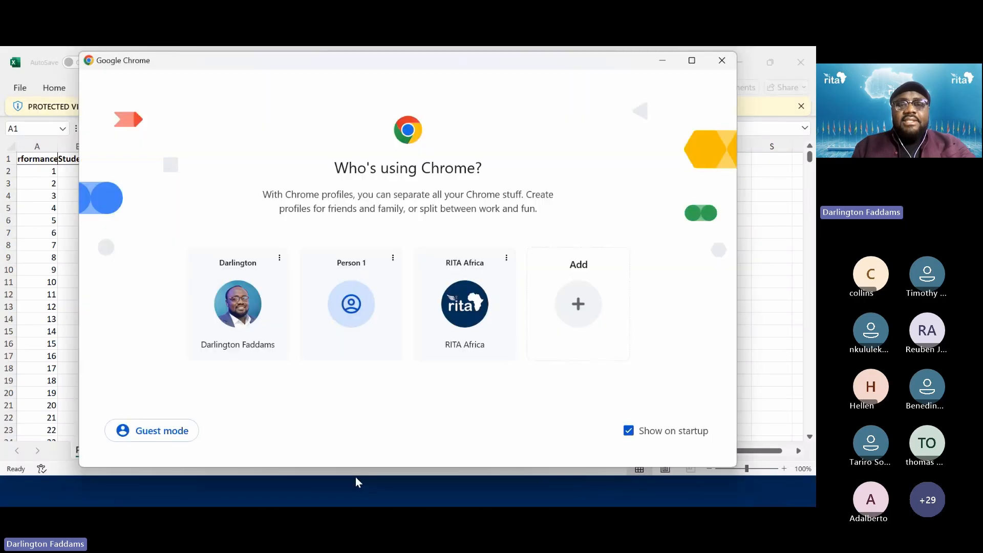
{"action": "left_click", "coordinate": [485, 307]}
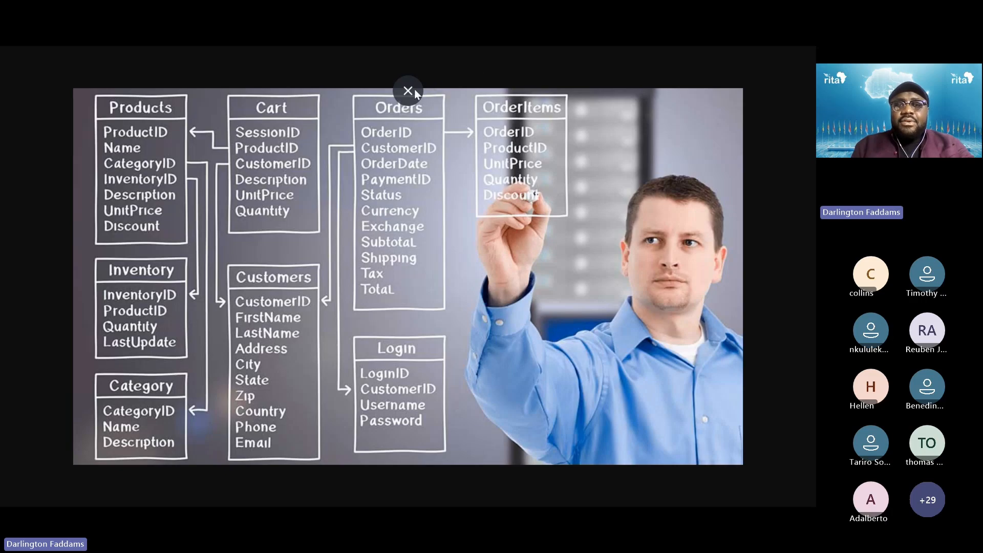
{"action": "left_click", "coordinate": [408, 91]}
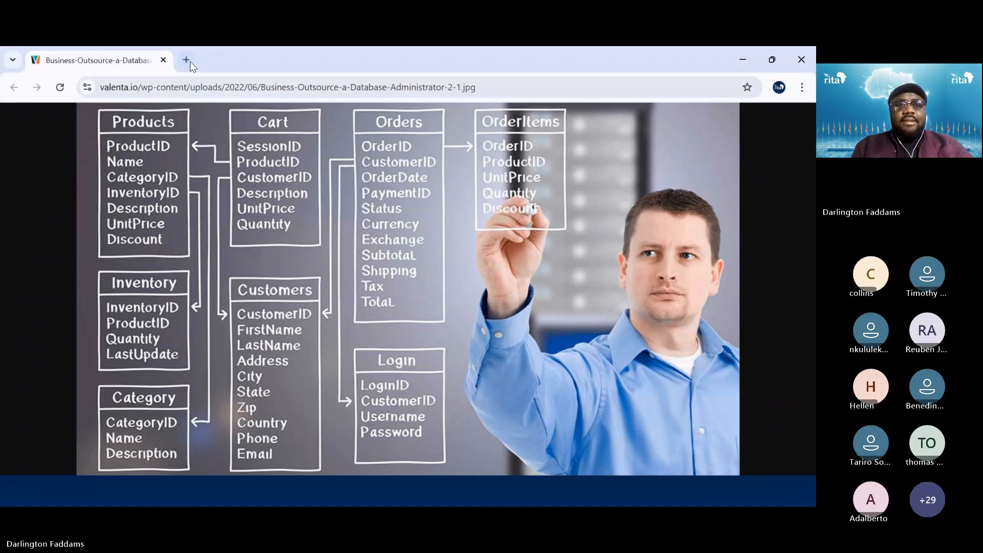
Step: Open the GitHub page github.com/ritaafrica/ in a new browser tab
{"action": "left_click", "coordinate": [189, 61]}
{"action": "type", "text": "github.com/ritaafrica/"}
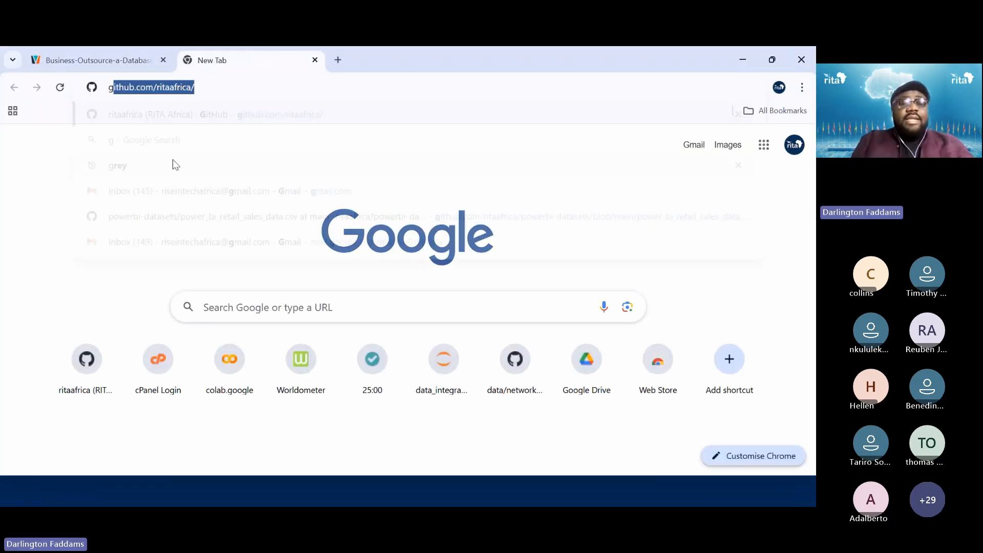
{"action": "key", "text": "Right"}
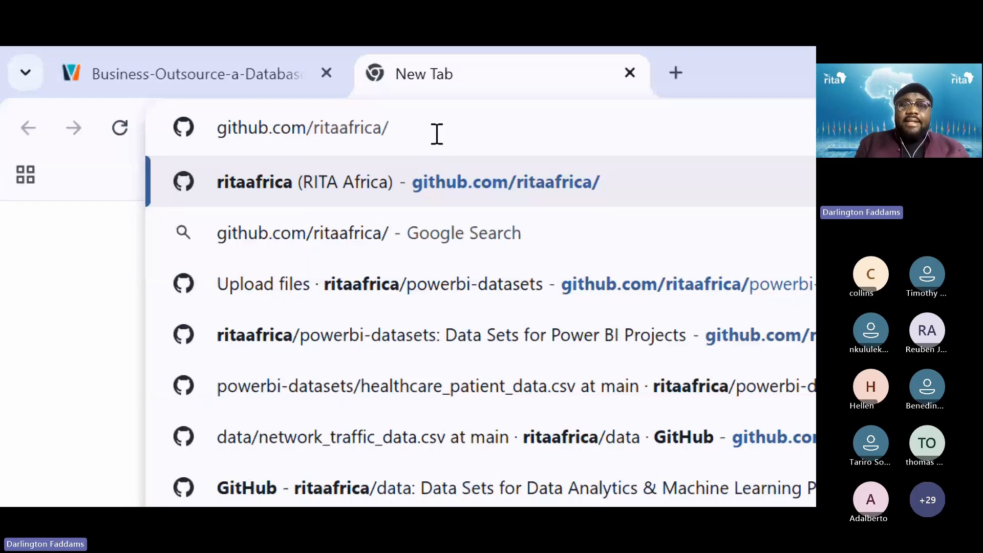
{"action": "key", "text": "Return"}
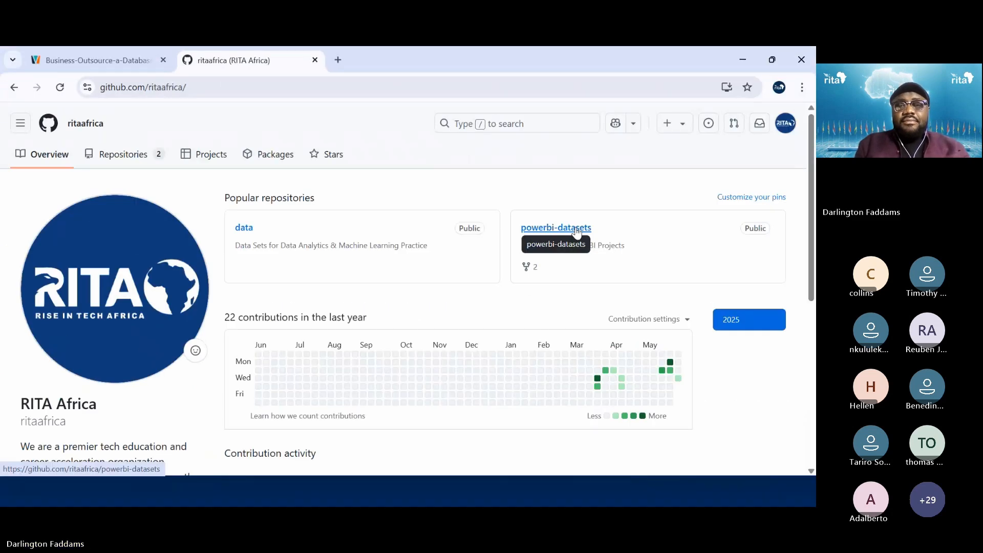
Step: Open the powerbi-datasets repository and look through its list of education dataset files
{"action": "left_click", "coordinate": [577, 228]}
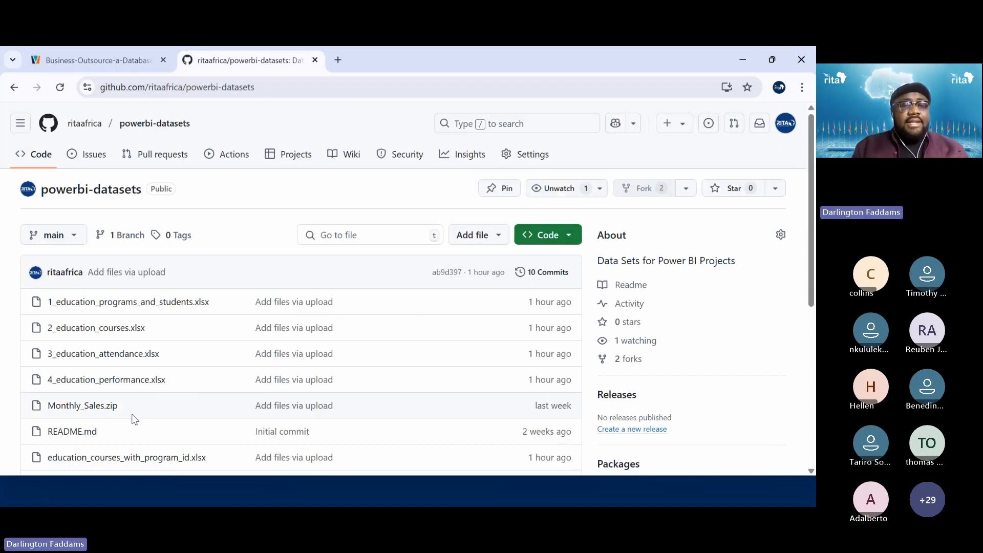
{"action": "scroll", "coordinate": [118, 426], "scroll_direction": "down", "scroll_amount": 1}
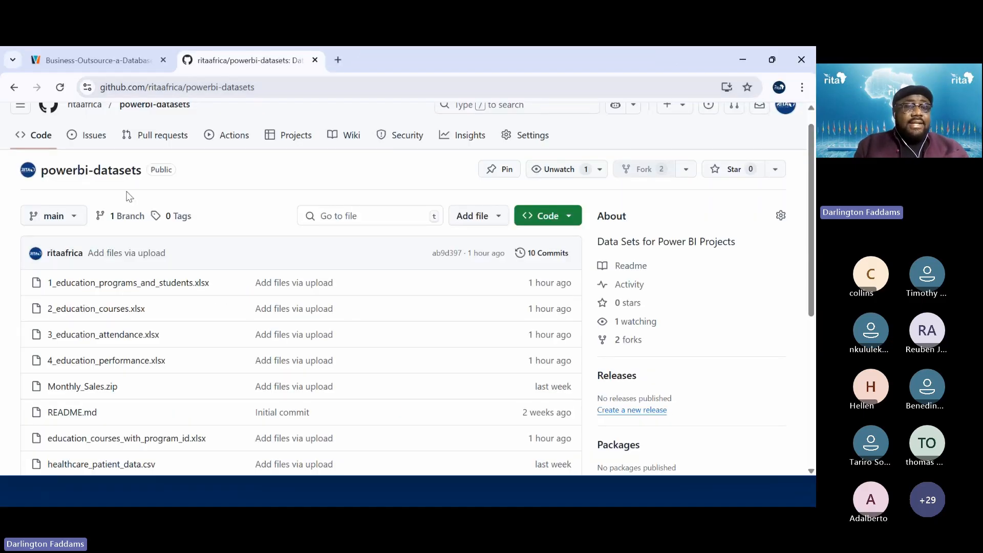
{"action": "scroll", "coordinate": [113, 328], "scroll_direction": "down", "scroll_amount": 1}
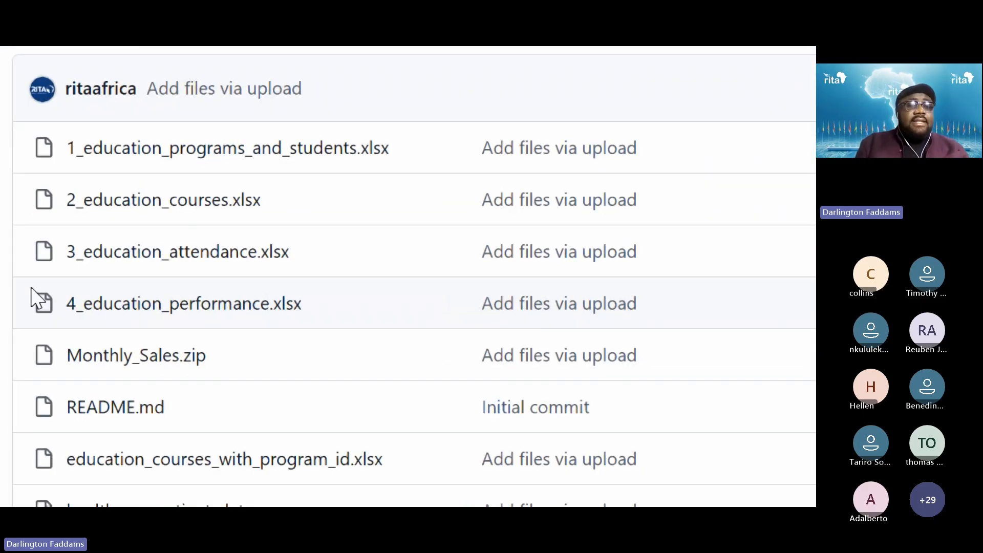
Step: Open the page of 1_education_programs_and_students.xlsx and view its raw file download options
{"action": "left_click", "coordinate": [129, 151]}
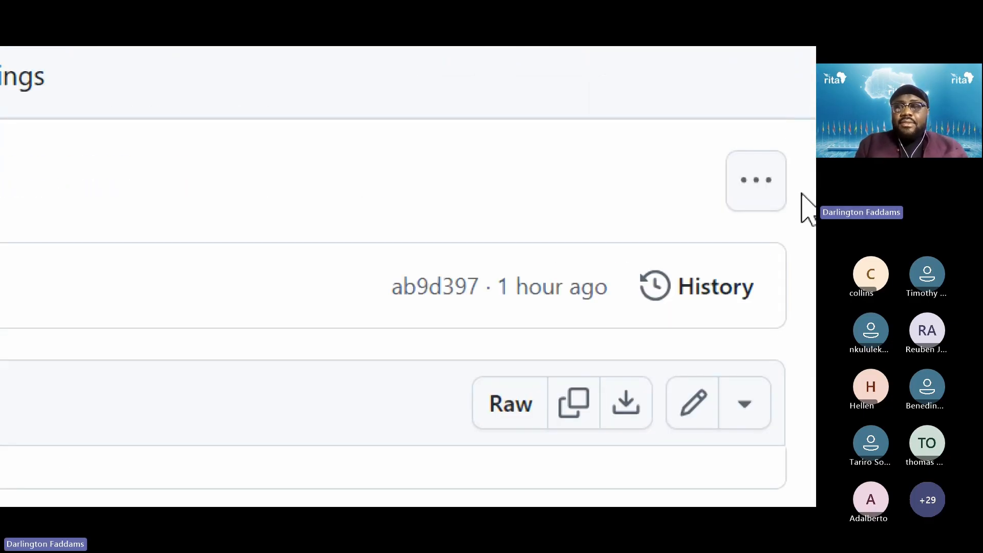
{"action": "left_click", "coordinate": [756, 186]}
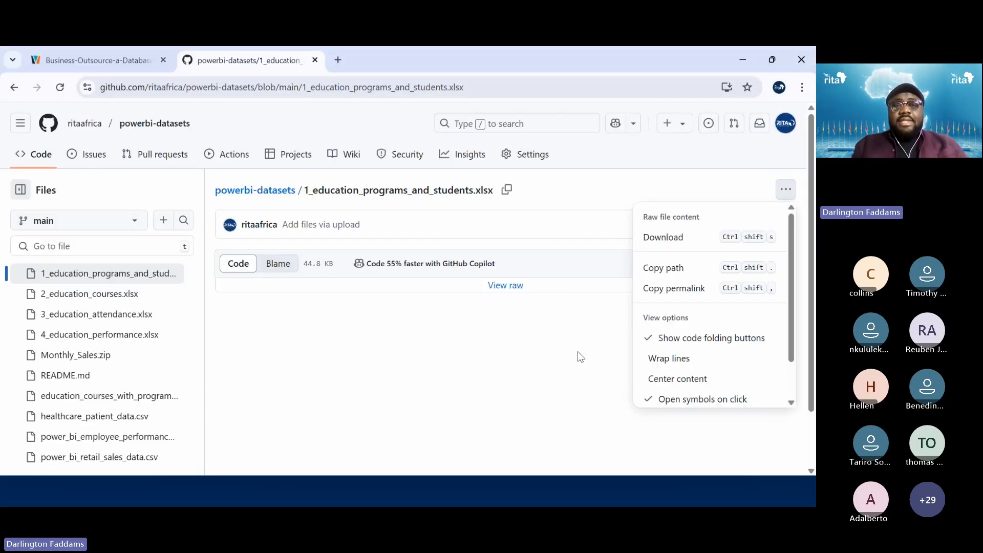
{"action": "left_click", "coordinate": [581, 357]}
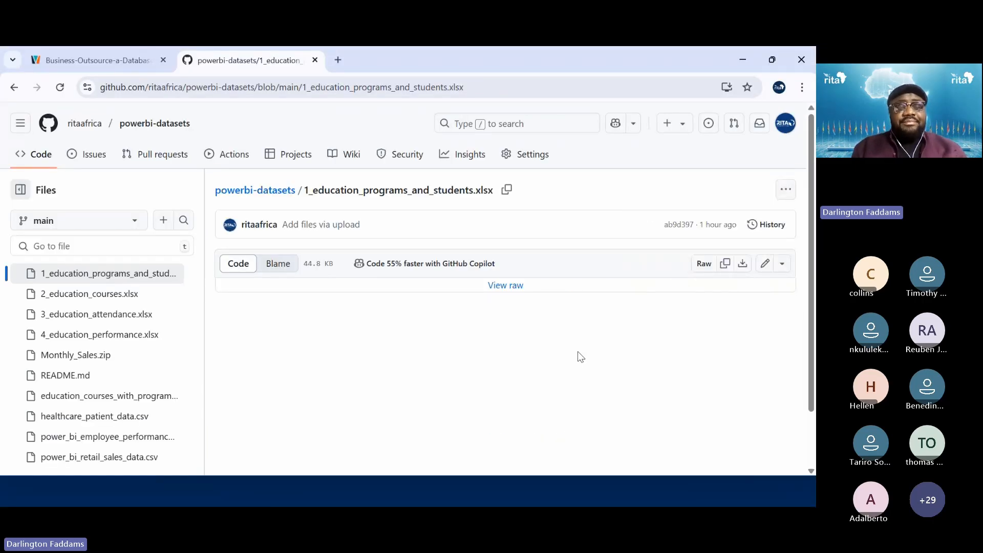
Step: Switch to the PowerPoint slide show and advance from the education datasets slide to the Fact Tables slide
{"action": "key", "text": "alt+Tab"}
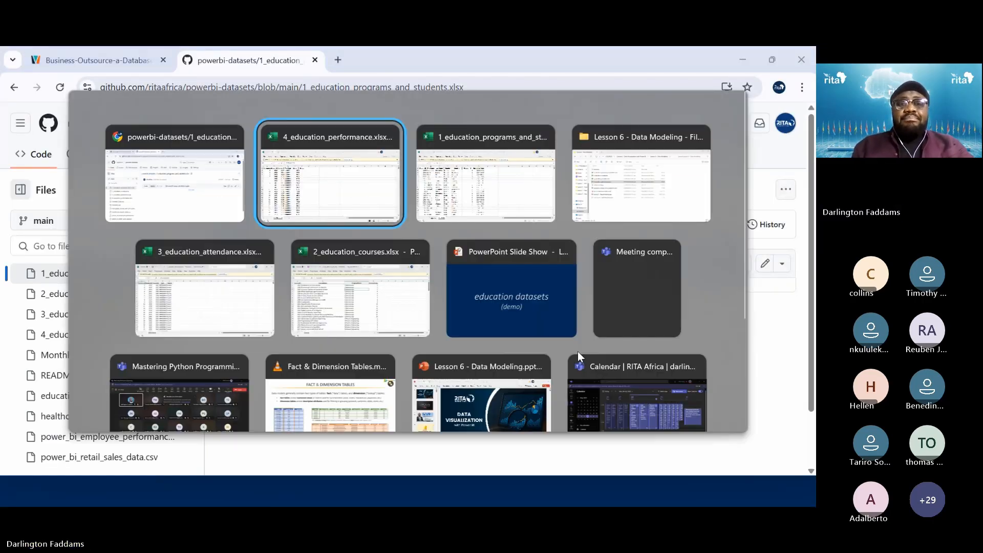
{"action": "key", "text": "alt+Tab"}
{"action": "key", "text": "alt+Tab"}
{"action": "key", "text": "alt+Tab"}
{"action": "key", "text": "alt+Tab"}
{"action": "key", "text": "alt+Tab"}
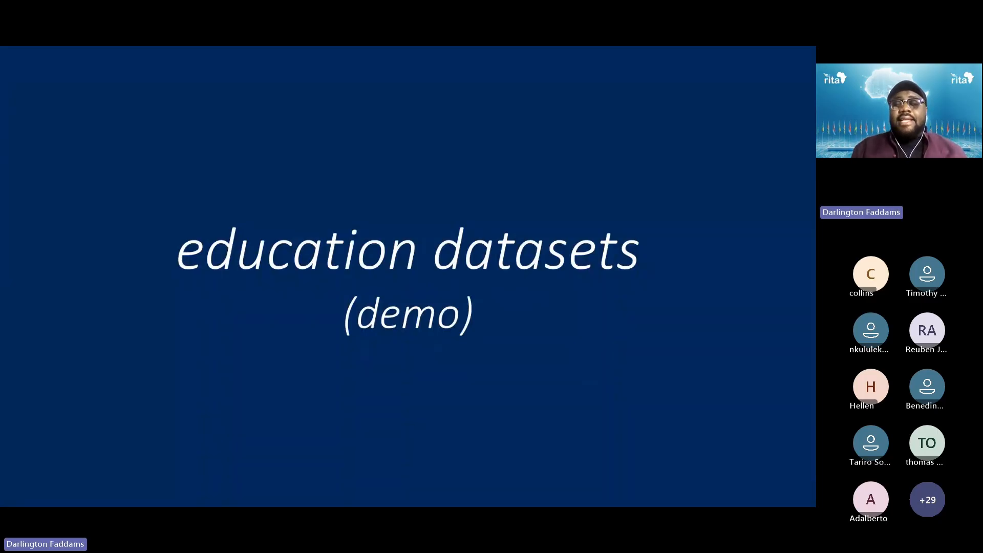
{"action": "key", "text": "Right"}
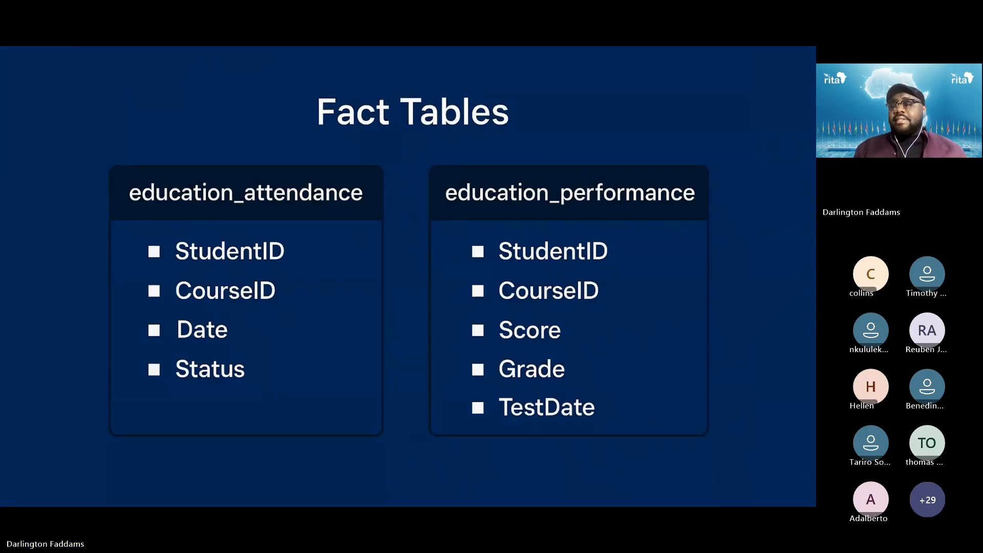
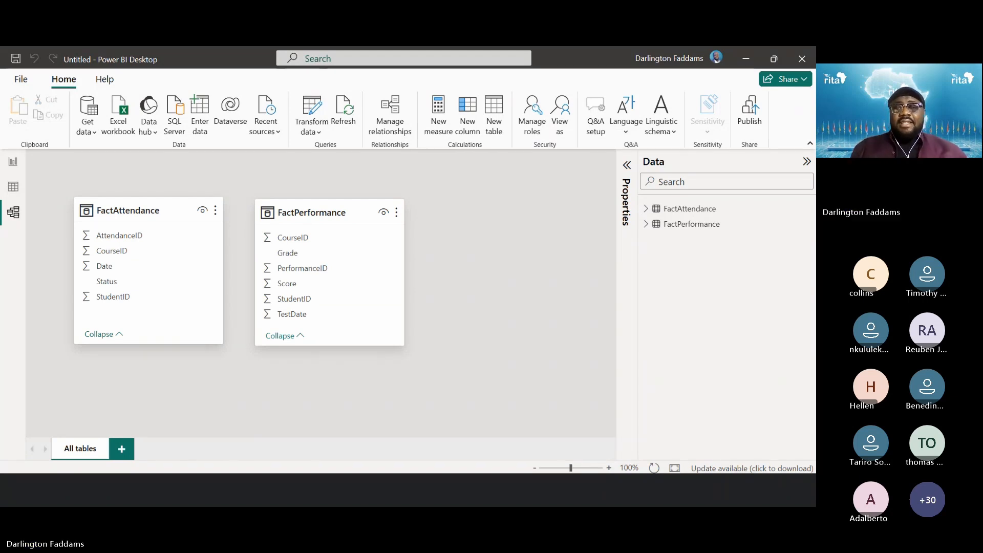
Step: Launch a new Power BI Desktop window and start a blank report
{"action": "key", "text": "super"}
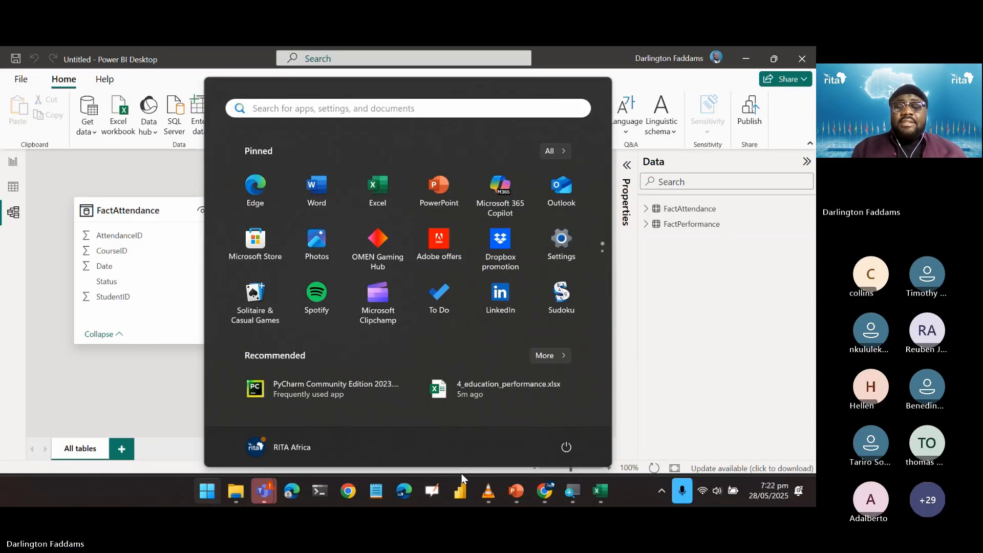
{"action": "left_click", "coordinate": [461, 492]}
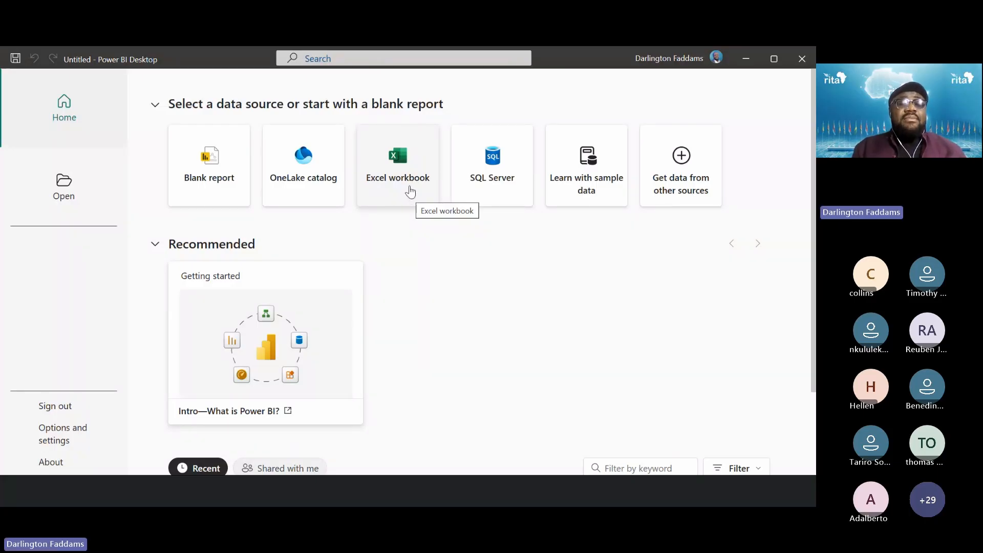
{"action": "left_click", "coordinate": [228, 194]}
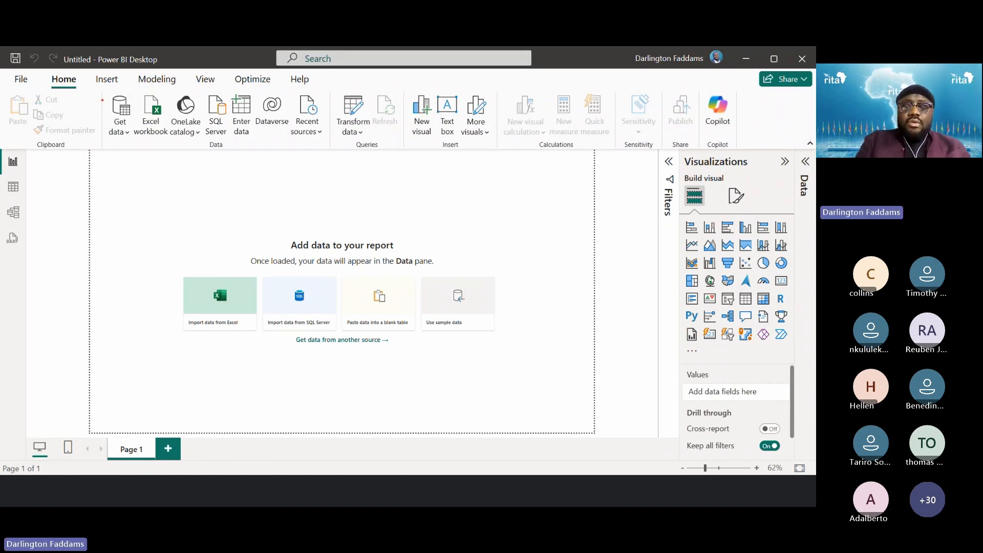
{"action": "scroll", "coordinate": [103, 100], "scroll_direction": "up", "scroll_amount": 2}
{"action": "left_click_drag", "start_coordinate": [106, 78], "coordinate": [161, 190]}
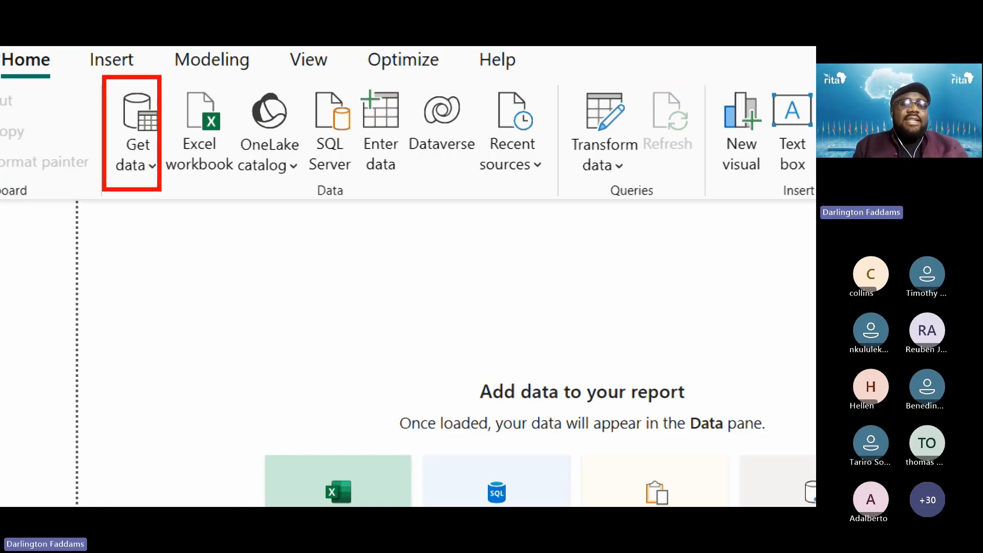
{"action": "mouse_move", "coordinate": [163, 76]}
{"action": "left_mouse_down"}
{"action": "mouse_move", "coordinate": [221, 204]}
{"action": "mouse_move", "coordinate": [233, 187]}
{"action": "left_mouse_up"}
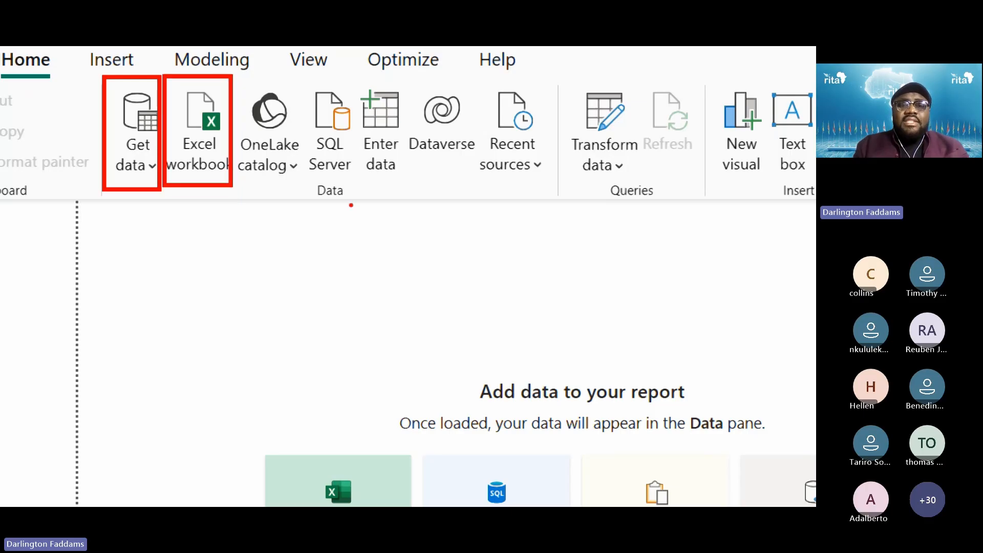
{"action": "left_click_drag", "start_coordinate": [344, 199], "coordinate": [421, 280]}
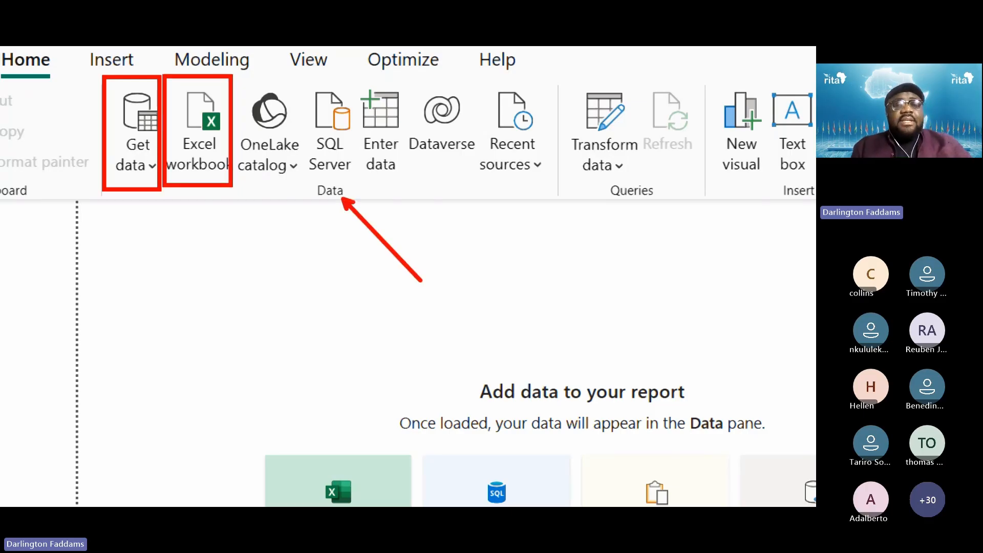
{"action": "key", "text": "Escape"}
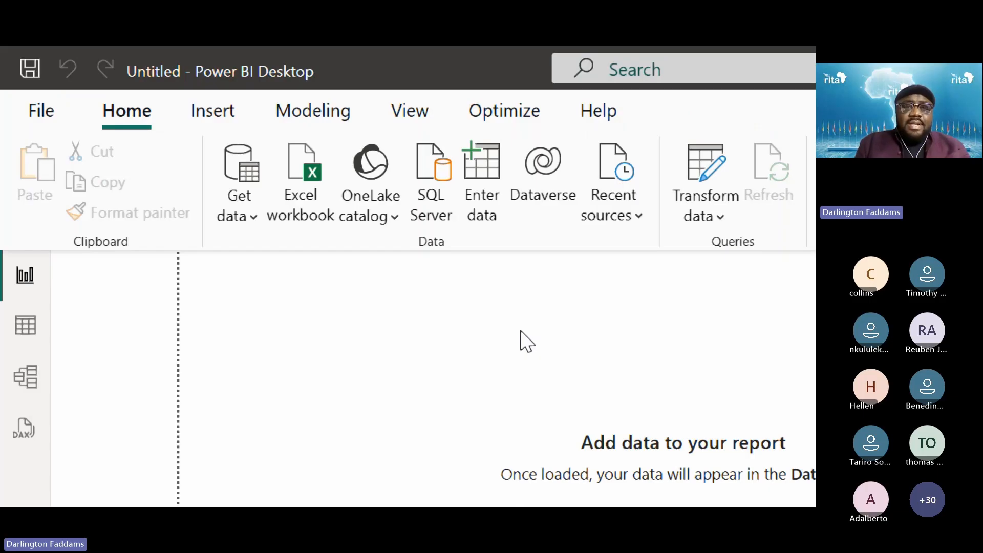
Step: Get data from an Excel workbook, opening 3_education_attendance.xlsx from the Lesson 6 data modeling folder
{"action": "left_click", "coordinate": [256, 225]}
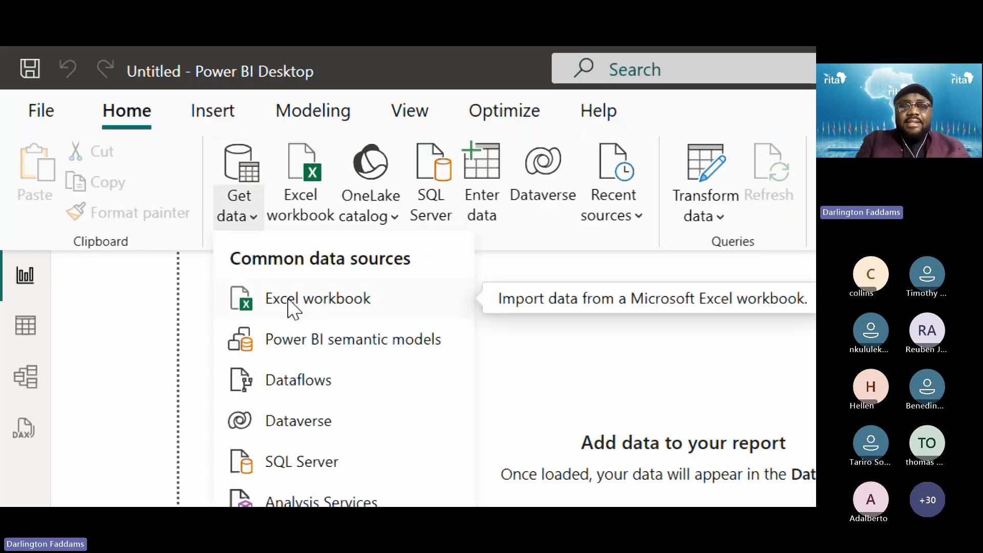
{"action": "left_click", "coordinate": [294, 307]}
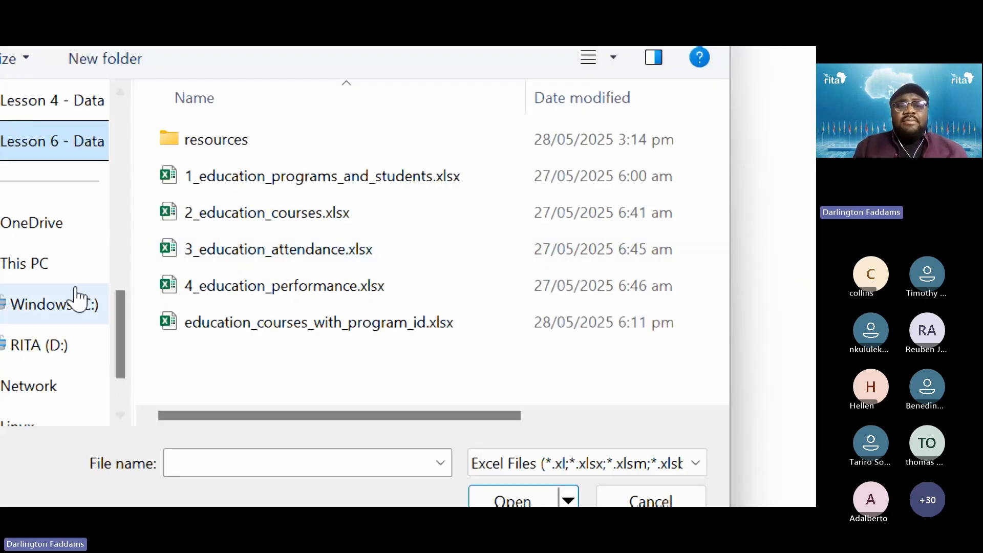
{"action": "left_click", "coordinate": [248, 256]}
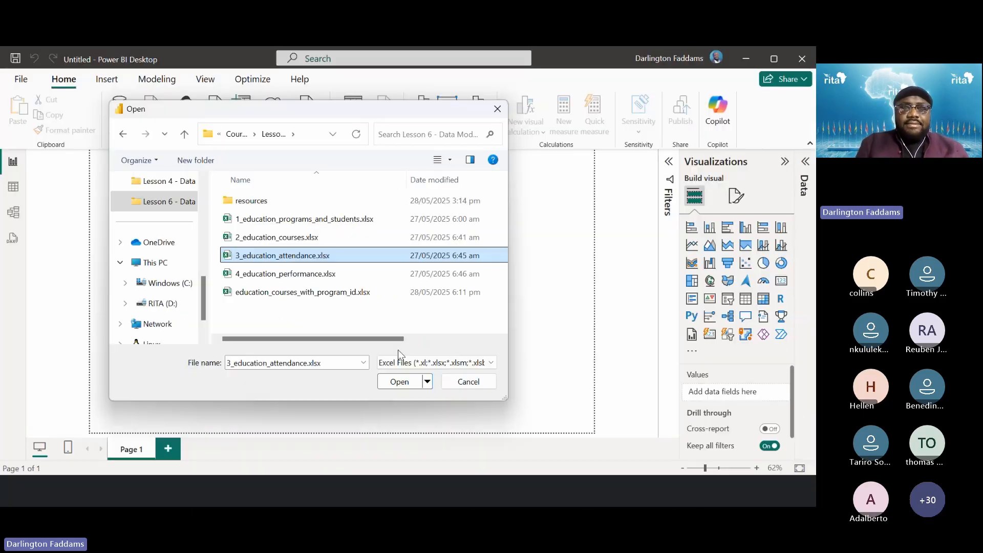
{"action": "left_click", "coordinate": [507, 498]}
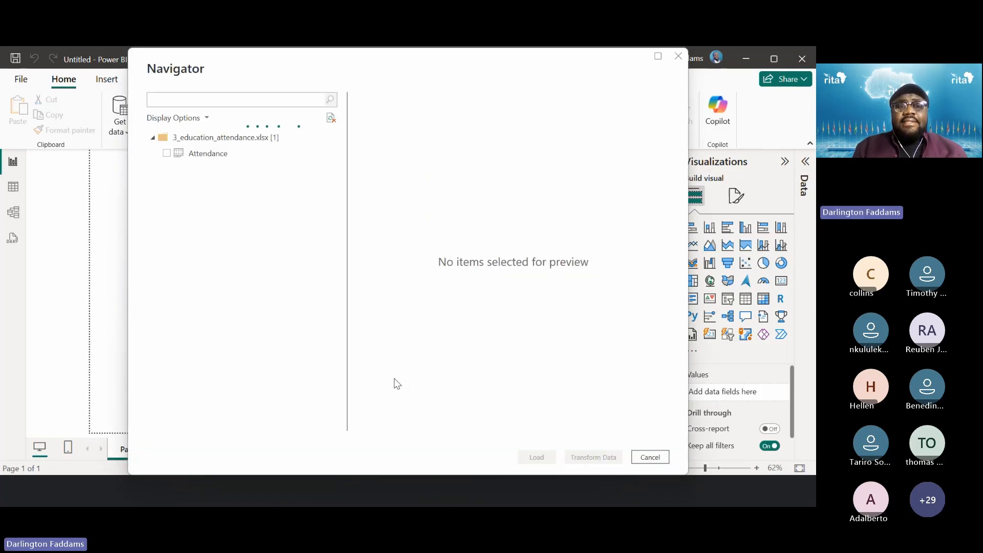
Step: Select the Attendance table, review its preview rows and load it into the report
{"action": "left_click", "coordinate": [209, 156]}
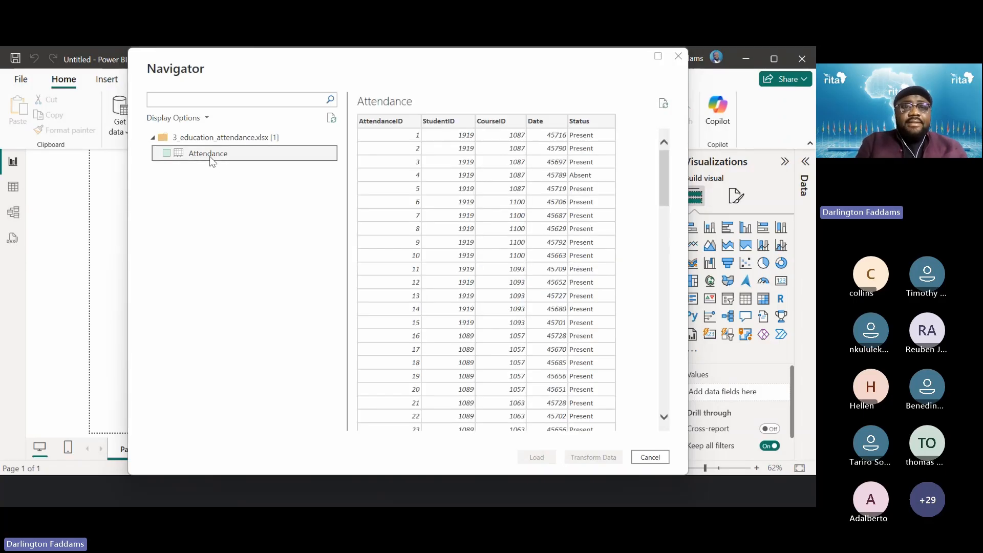
{"action": "left_click", "coordinate": [167, 153]}
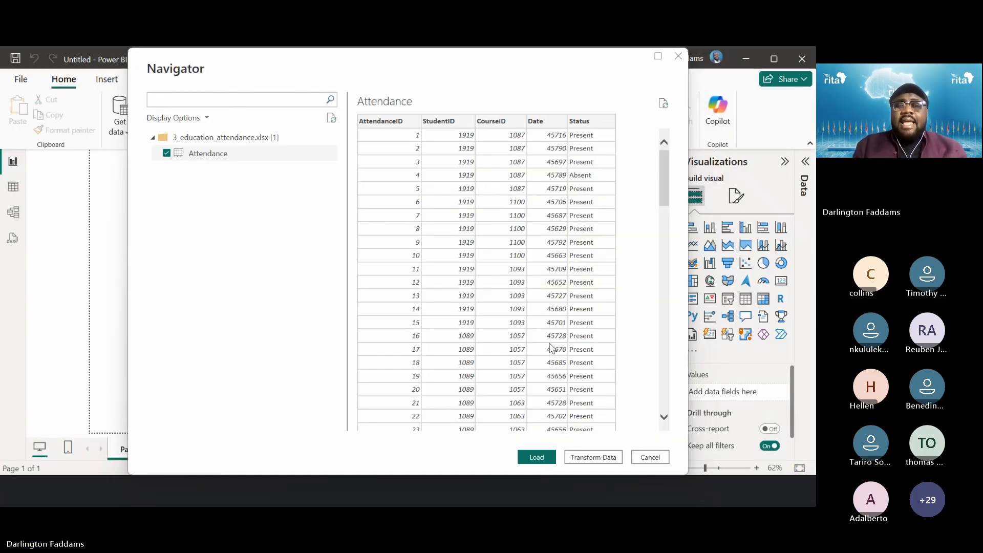
{"action": "scroll", "coordinate": [552, 348], "scroll_direction": "down", "scroll_amount": 3}
{"action": "scroll", "coordinate": [551, 348], "scroll_direction": "down", "scroll_amount": 20}
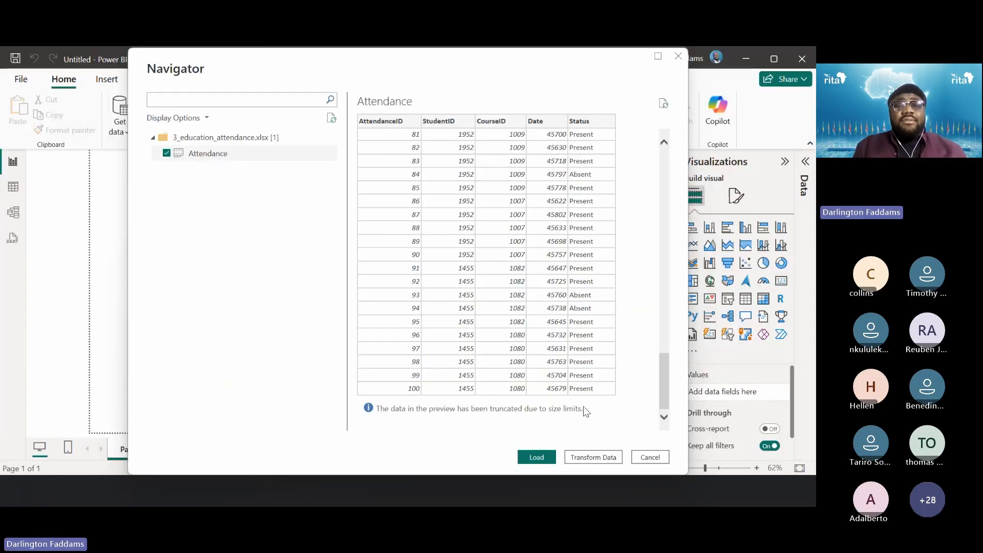
{"action": "scroll", "coordinate": [553, 313], "scroll_direction": "up", "scroll_amount": 15}
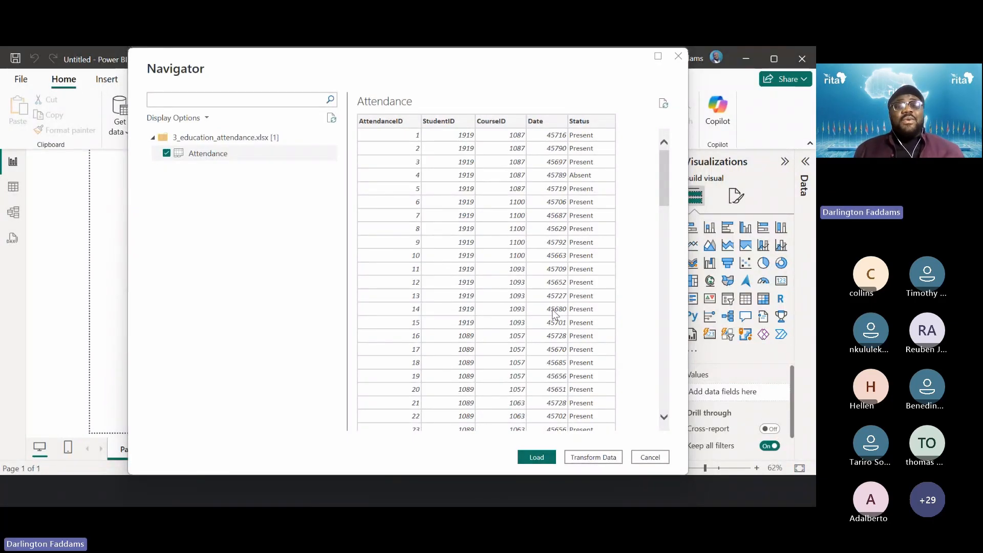
{"action": "scroll", "coordinate": [555, 315], "scroll_direction": "down", "scroll_amount": 20}
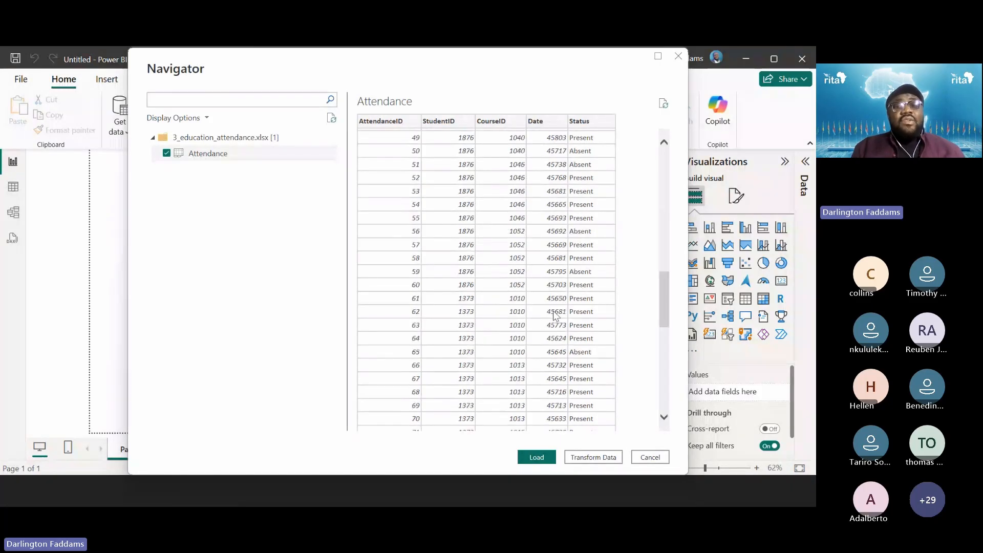
{"action": "scroll", "coordinate": [554, 315], "scroll_direction": "up", "scroll_amount": 20}
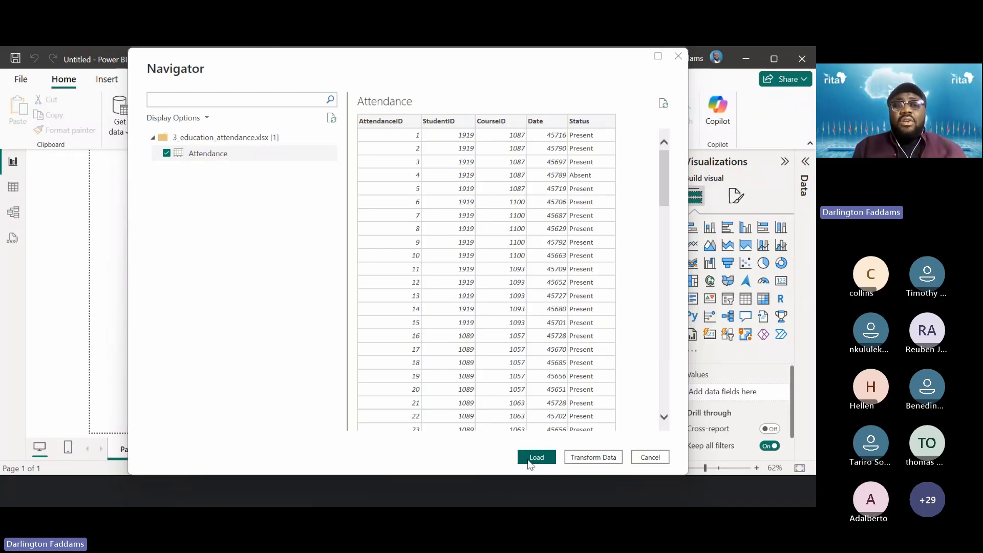
{"action": "left_click", "coordinate": [532, 458]}
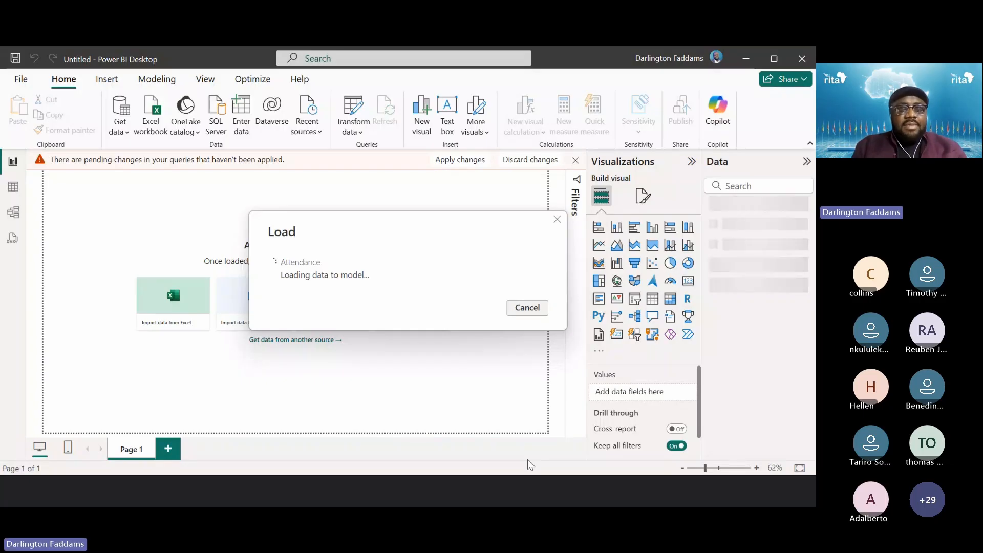
Step: Close all open Excel windows and return to the Power BI report
{"action": "key", "text": "super"}
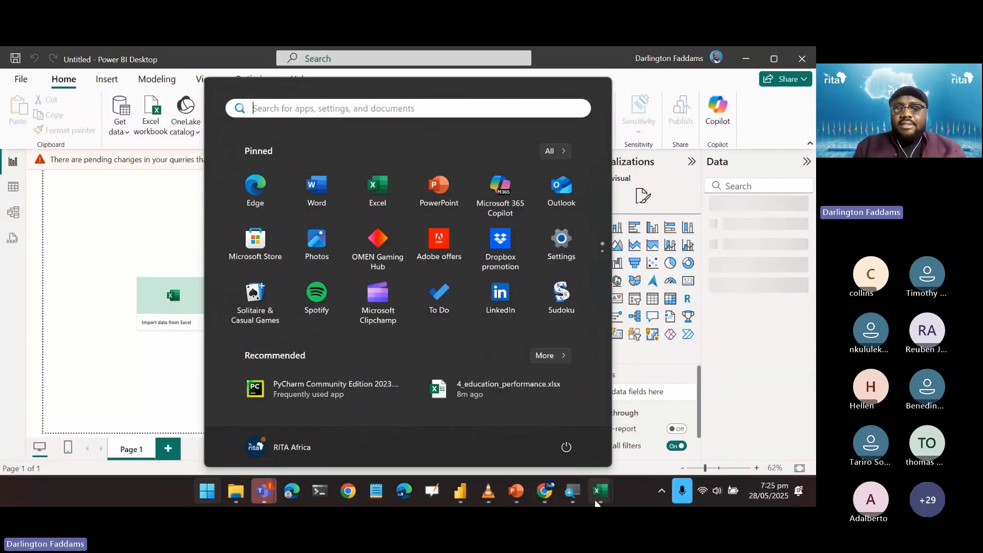
{"action": "mouse_move", "coordinate": [597, 502]}
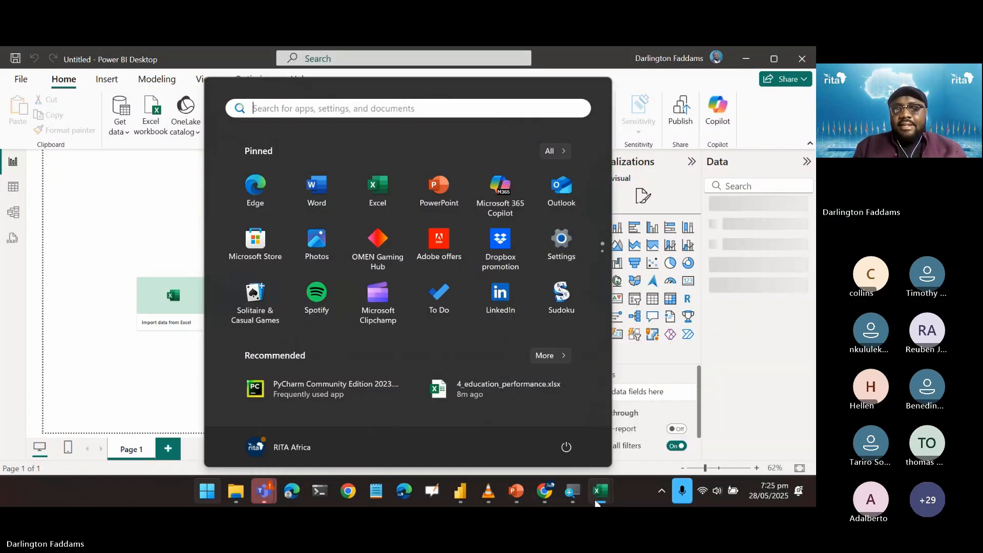
{"action": "right_click", "coordinate": [597, 502]}
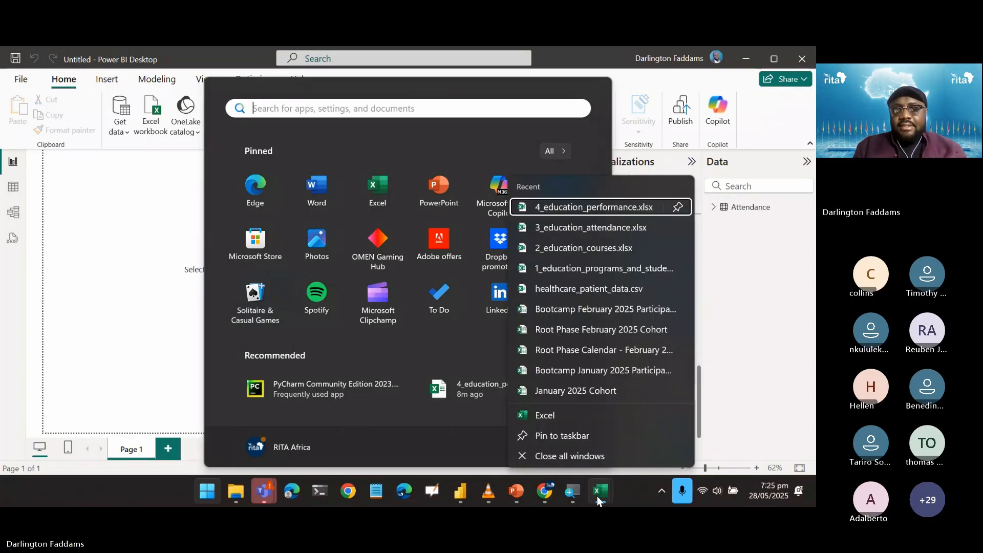
{"action": "left_click", "coordinate": [603, 460]}
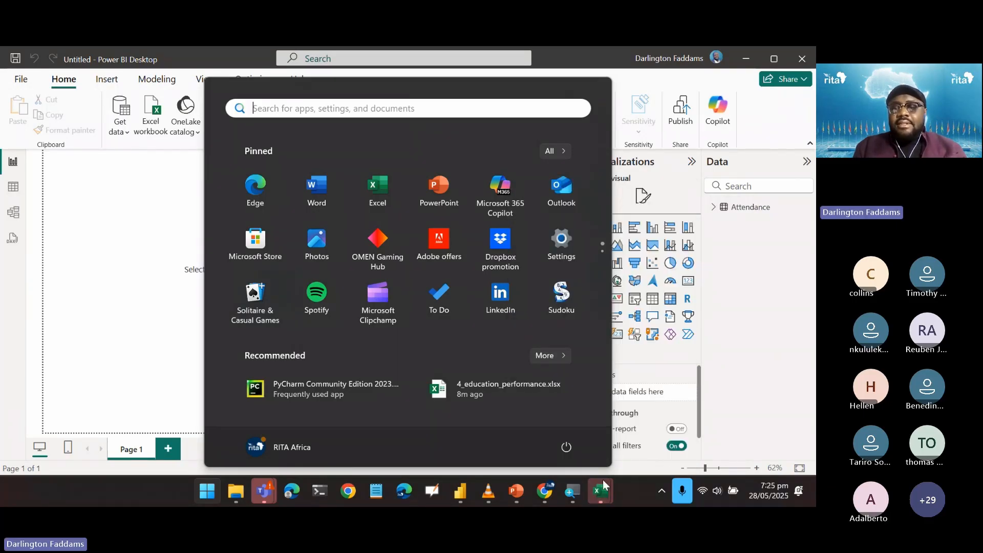
{"action": "left_click", "coordinate": [776, 274]}
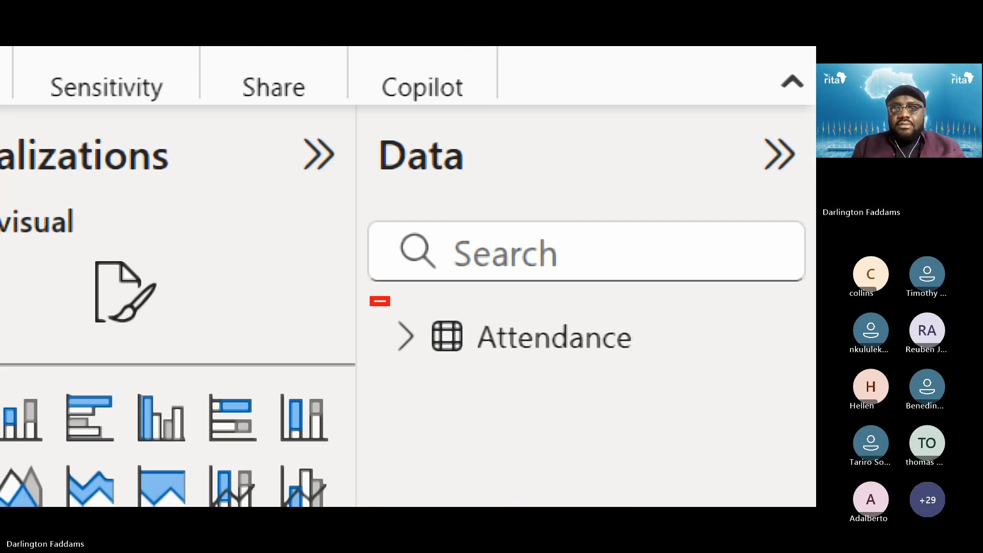
{"action": "left_click_drag", "start_coordinate": [372, 297], "coordinate": [659, 377]}
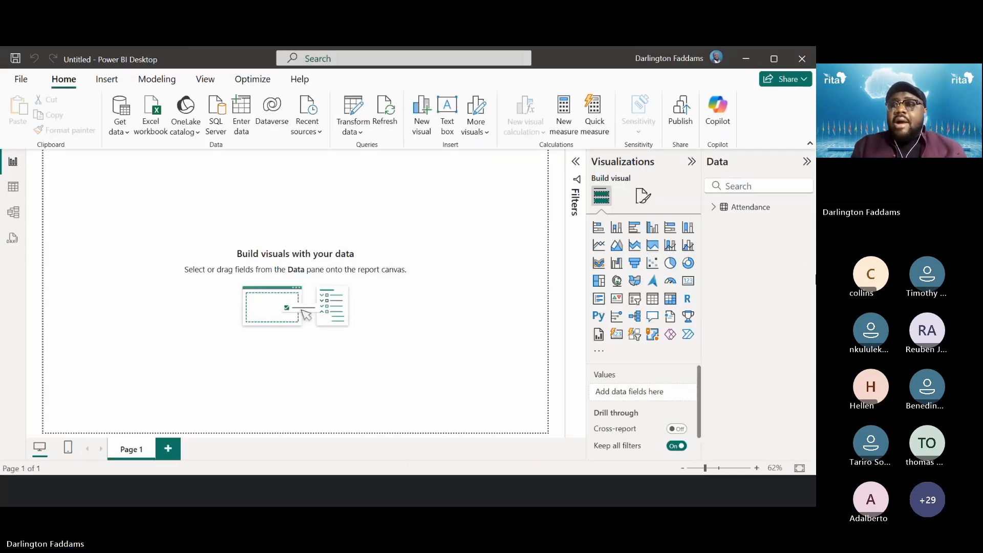
{"action": "mouse_move", "coordinate": [749, 212]}
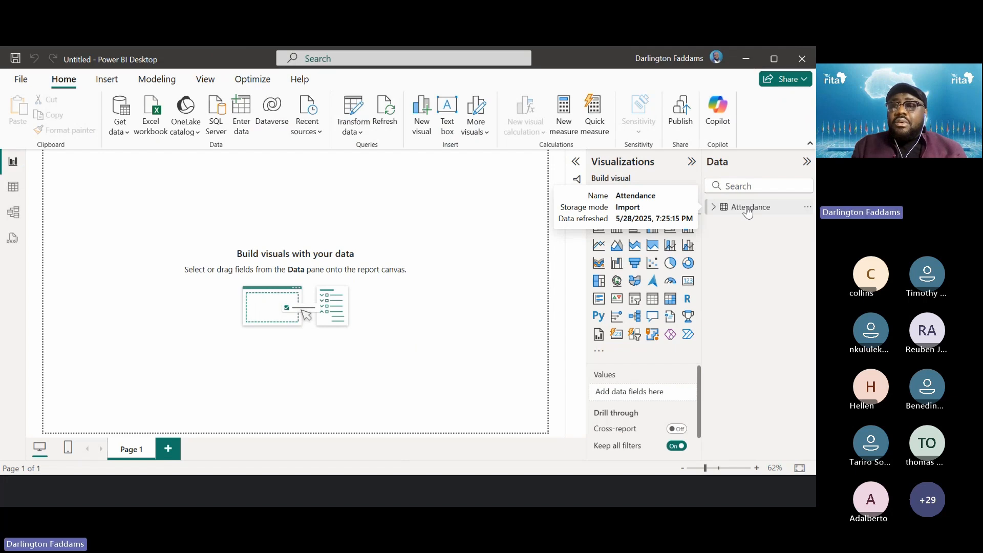
Step: Rename the Attendance table as FactAttendance
{"action": "double_click", "coordinate": [749, 208]}
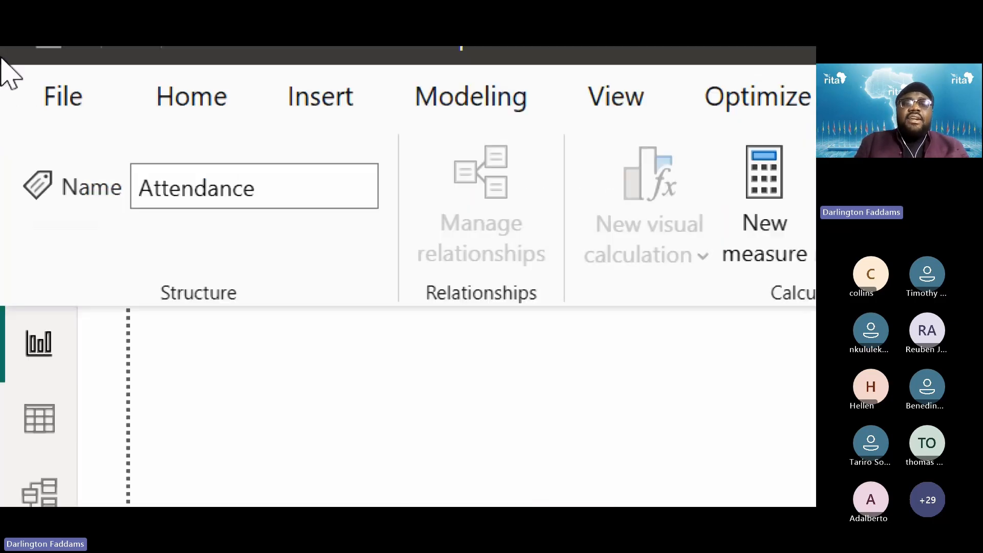
{"action": "left_click", "coordinate": [134, 182]}
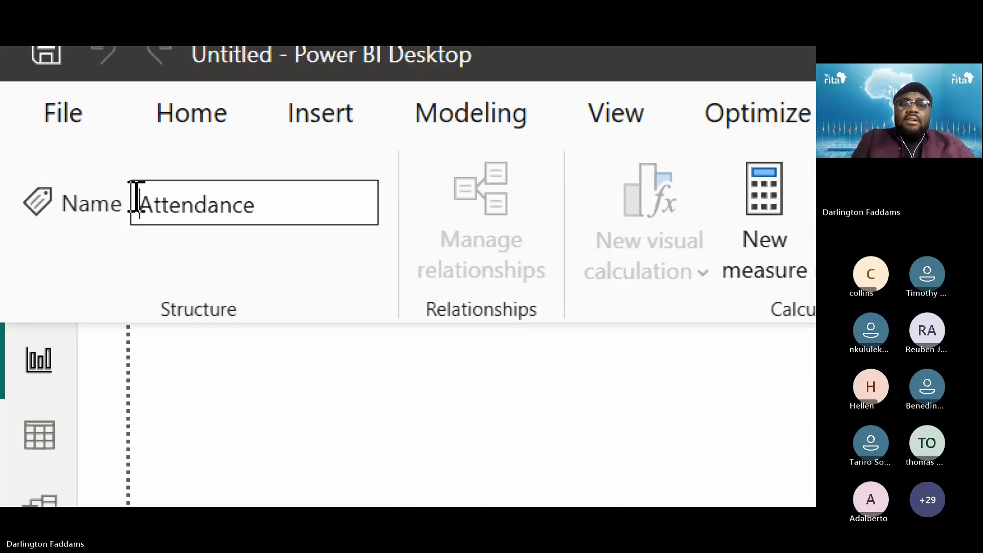
{"action": "type", "text": "F"}
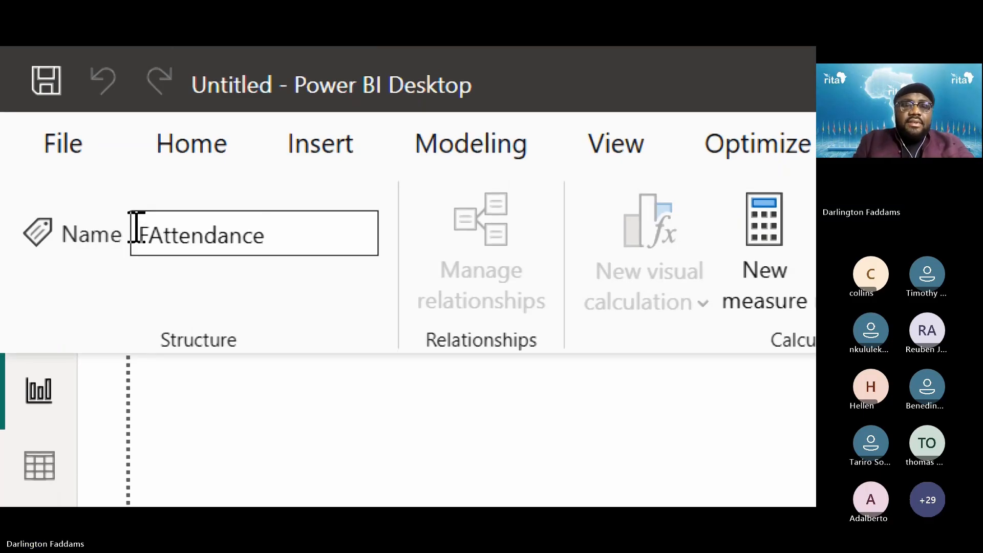
{"action": "key", "text": "End"}
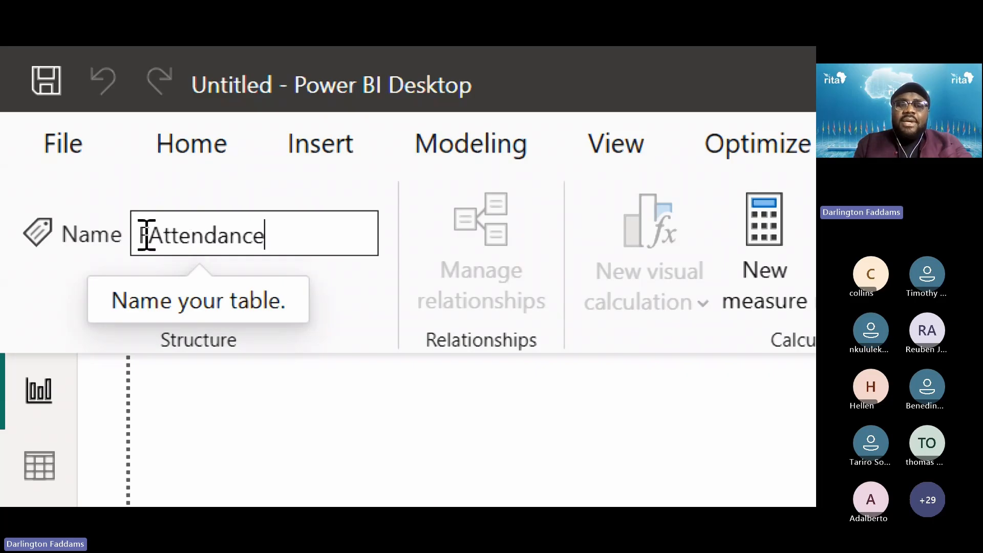
{"action": "left_click", "coordinate": [147, 236]}
{"action": "type", "text": "ac"}
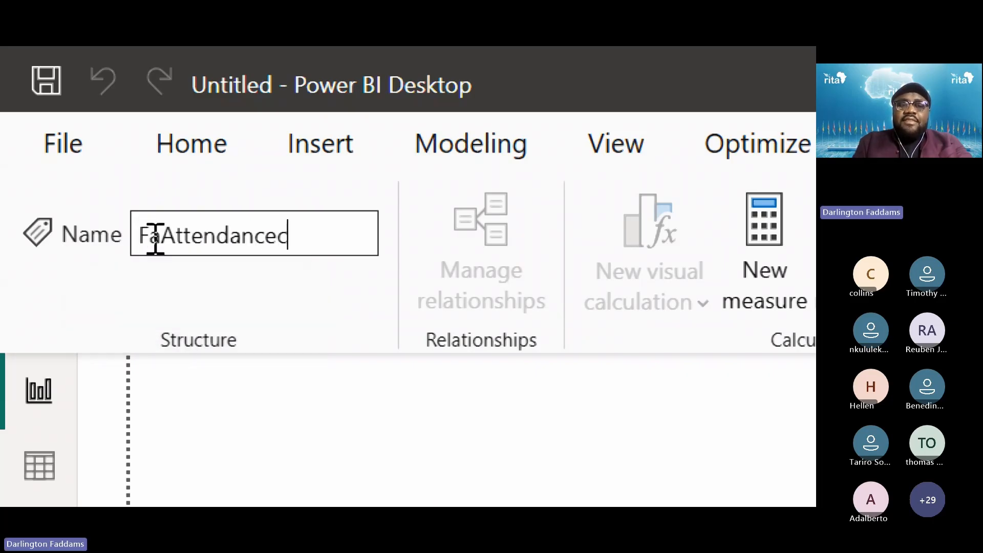
{"action": "key", "text": "BackSpace"}
{"action": "left_click", "coordinate": [159, 237]}
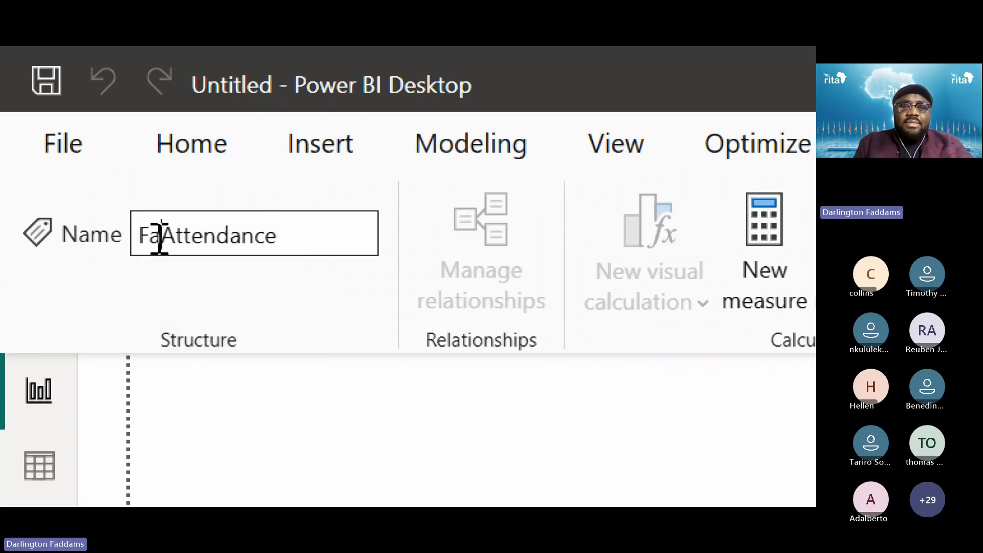
{"action": "type", "text": "ct"}
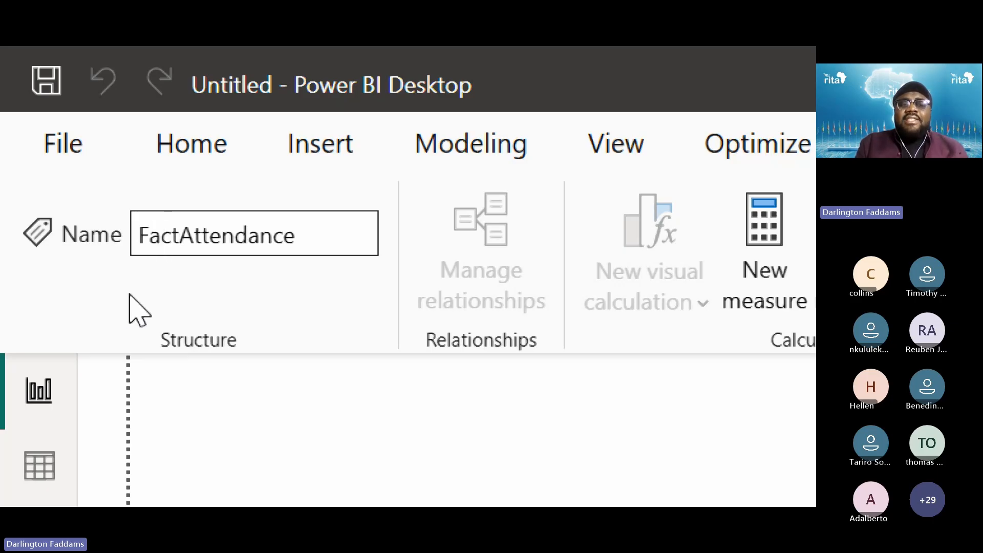
{"action": "key", "text": "ctrl+a"}
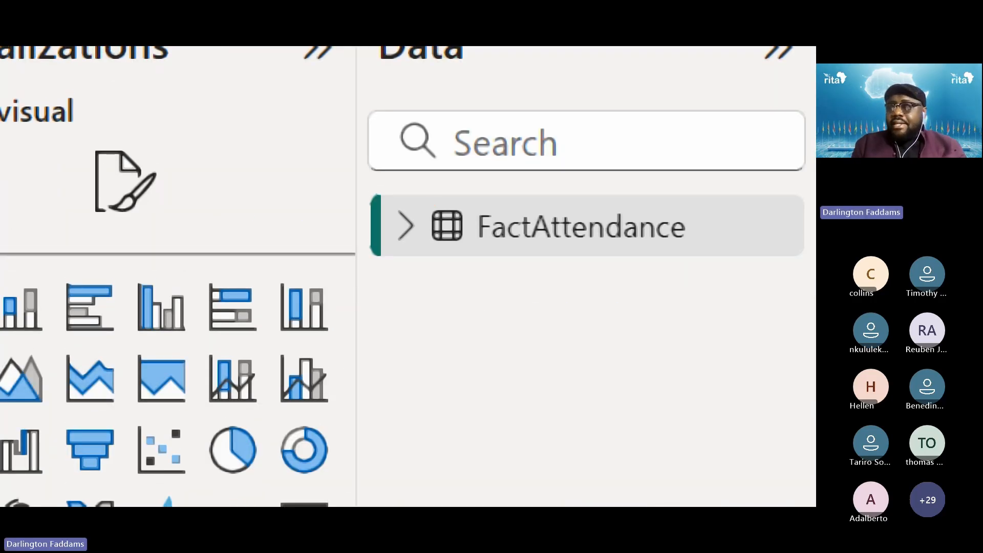
{"action": "mouse_move", "coordinate": [364, 177]}
{"action": "left_mouse_down"}
{"action": "mouse_move", "coordinate": [566, 264]}
{"action": "mouse_move", "coordinate": [732, 292]}
{"action": "mouse_move", "coordinate": [727, 279]}
{"action": "left_mouse_up"}
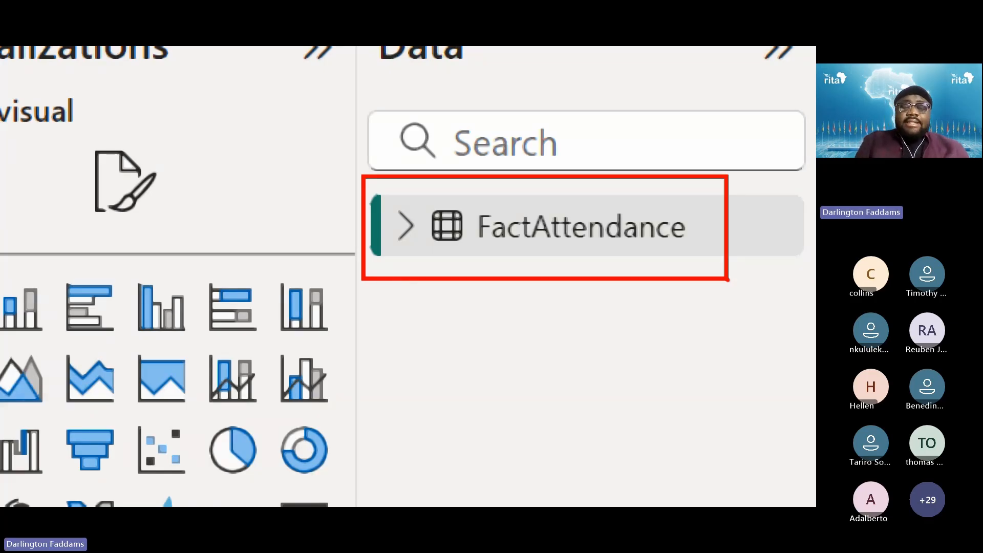
{"action": "key", "text": "Escape"}
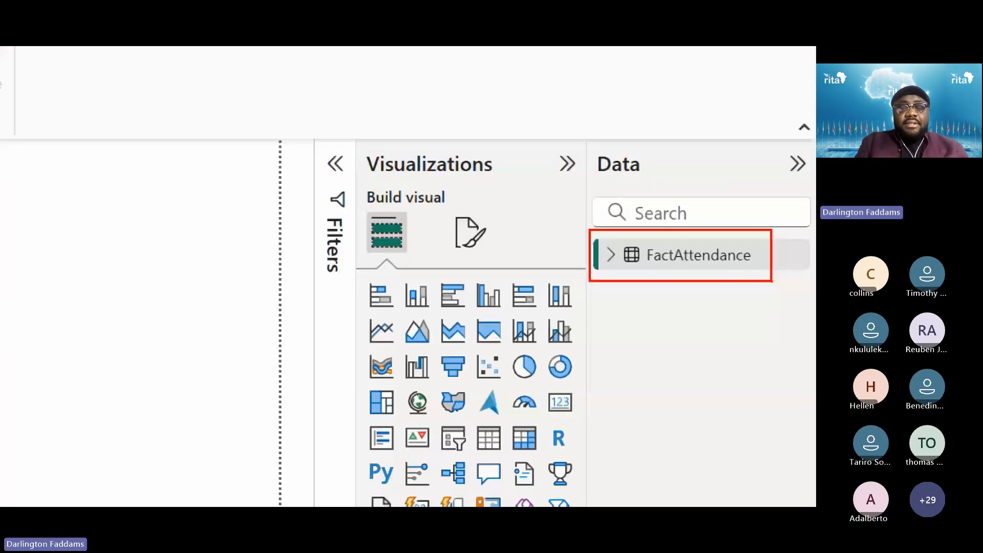
{"action": "key", "text": "Escape"}
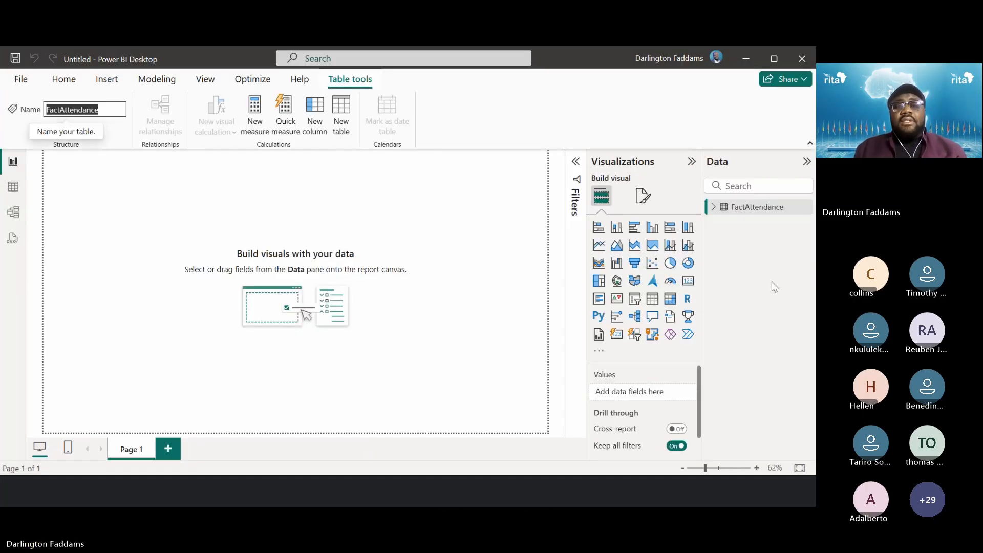
{"action": "left_click", "coordinate": [772, 282]}
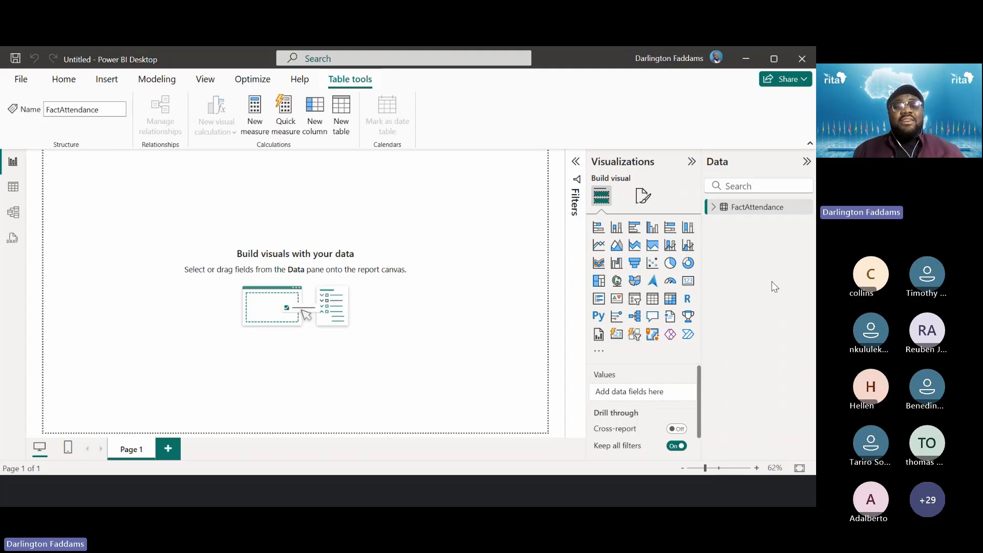
Step: Switch to the slide show picturing the FactAttendance and FactPerformance tables, examine it and return to the Power BI Desktop report
{"action": "key", "text": "alt+Tab"}
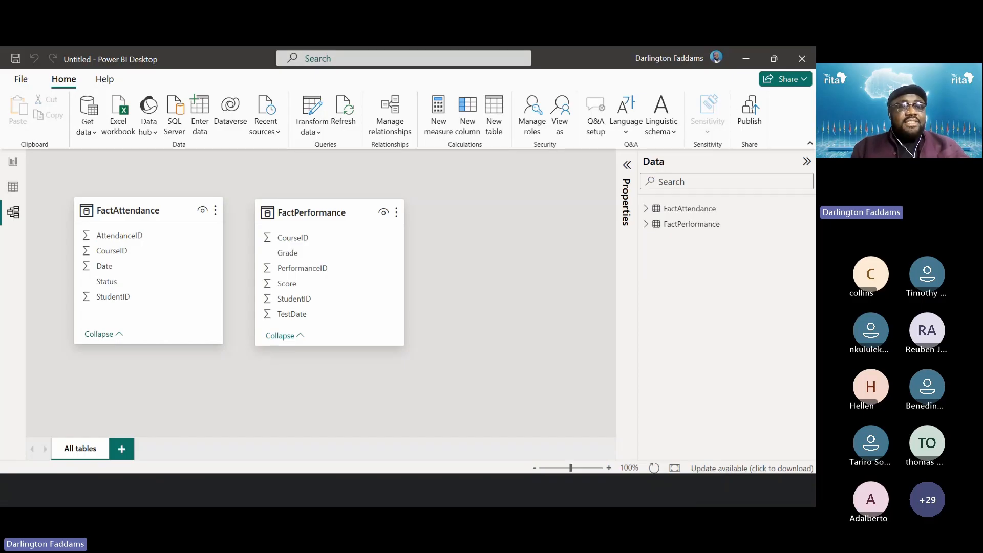
{"action": "left_click_drag", "start_coordinate": [27, 208], "coordinate": [86, 172]}
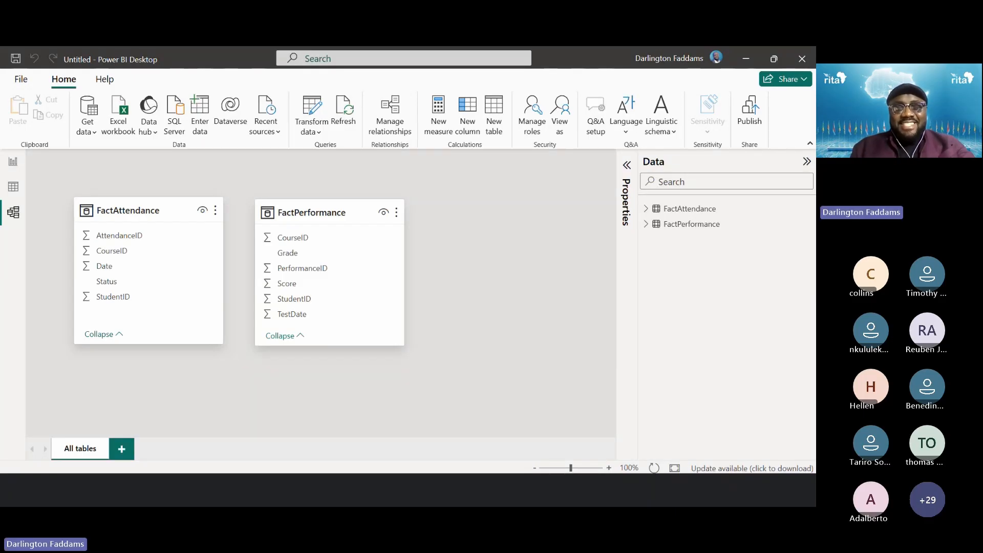
{"action": "key", "text": "super"}
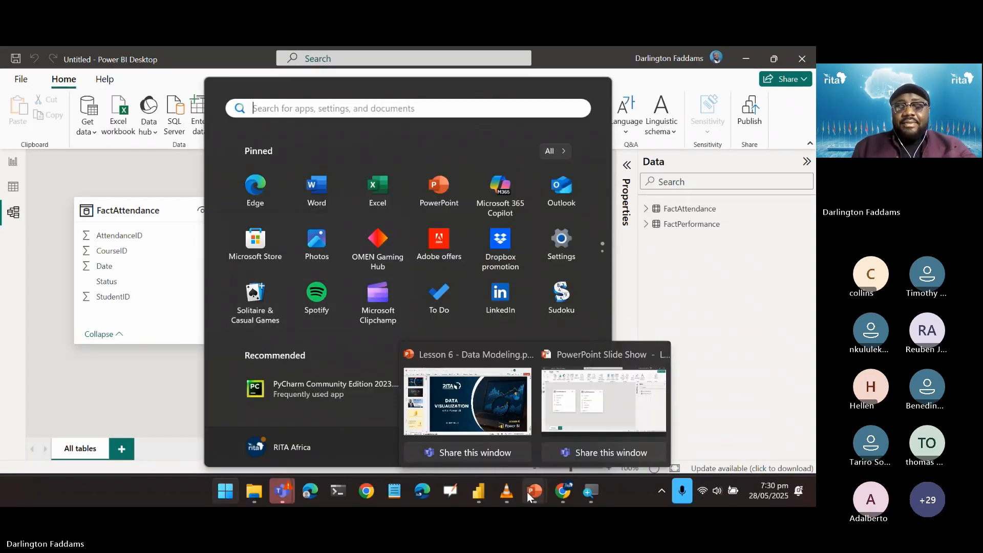
{"action": "left_click", "coordinate": [484, 492]}
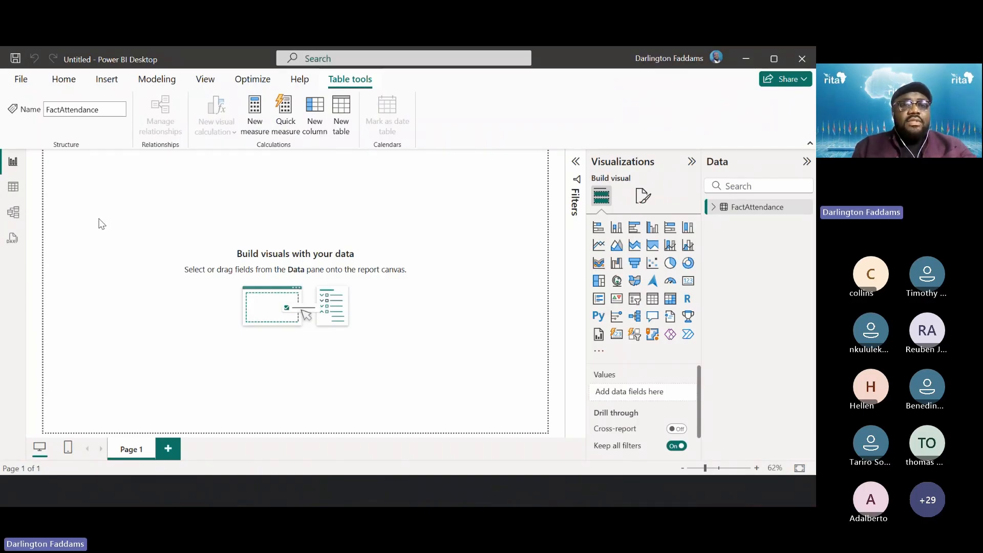
Step: Get data from another Excel workbook, opening 4_education_performance.xlsx
{"action": "left_click", "coordinate": [63, 80]}
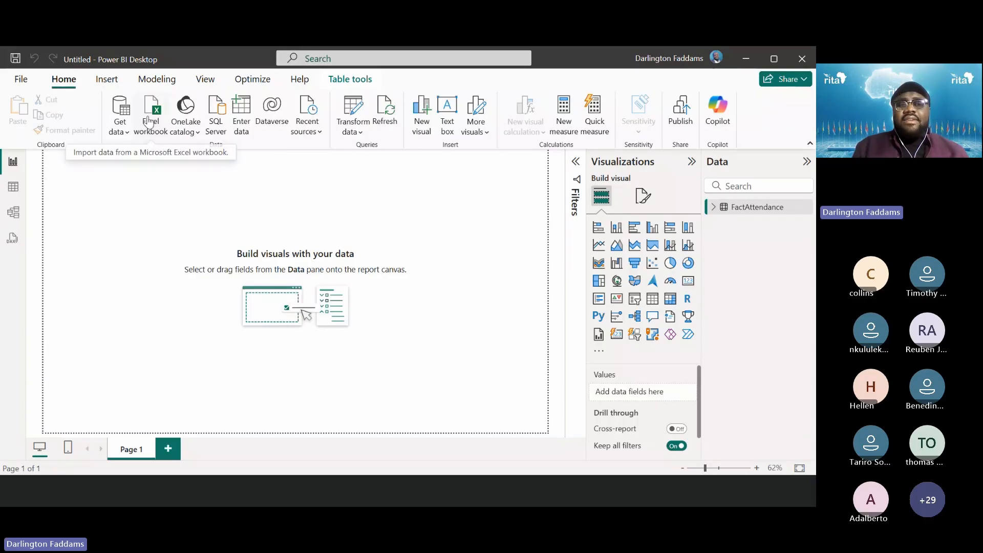
{"action": "key", "text": "ctrl+1"}
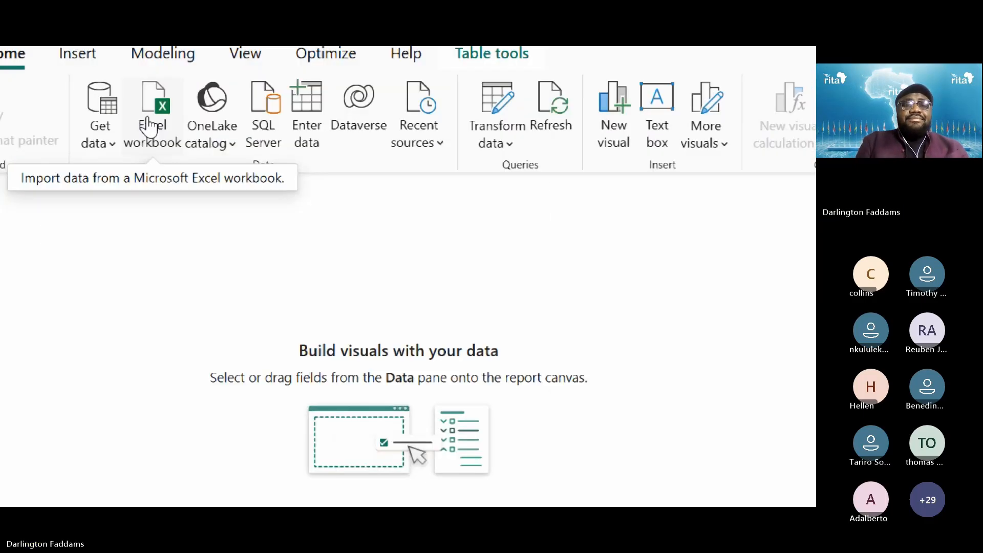
{"action": "left_click", "coordinate": [149, 123]}
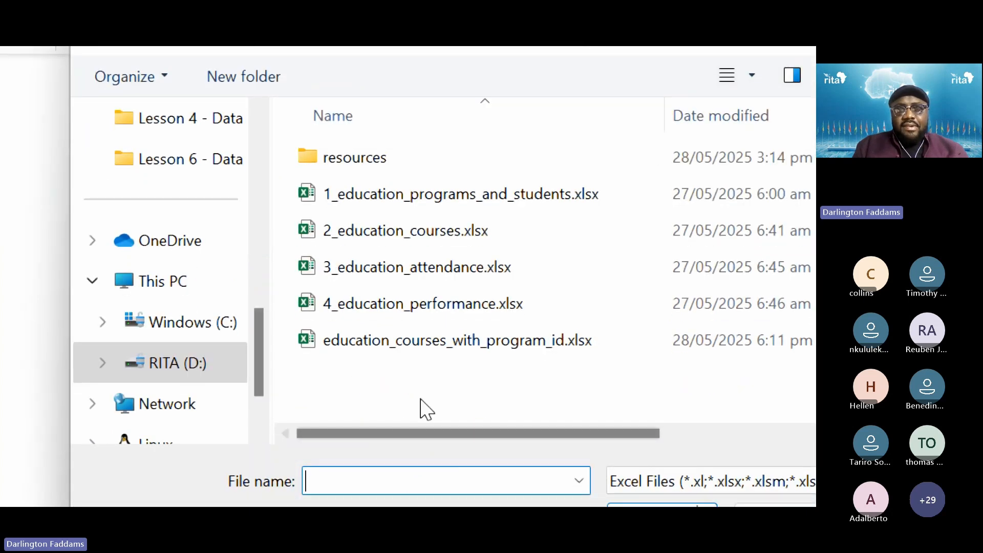
{"action": "left_click", "coordinate": [414, 318]}
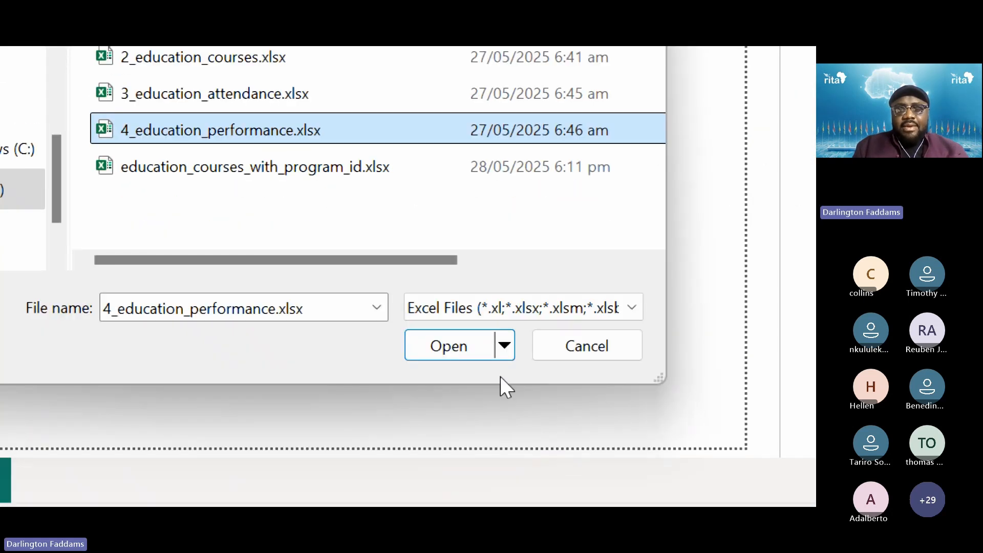
{"action": "left_click", "coordinate": [456, 349]}
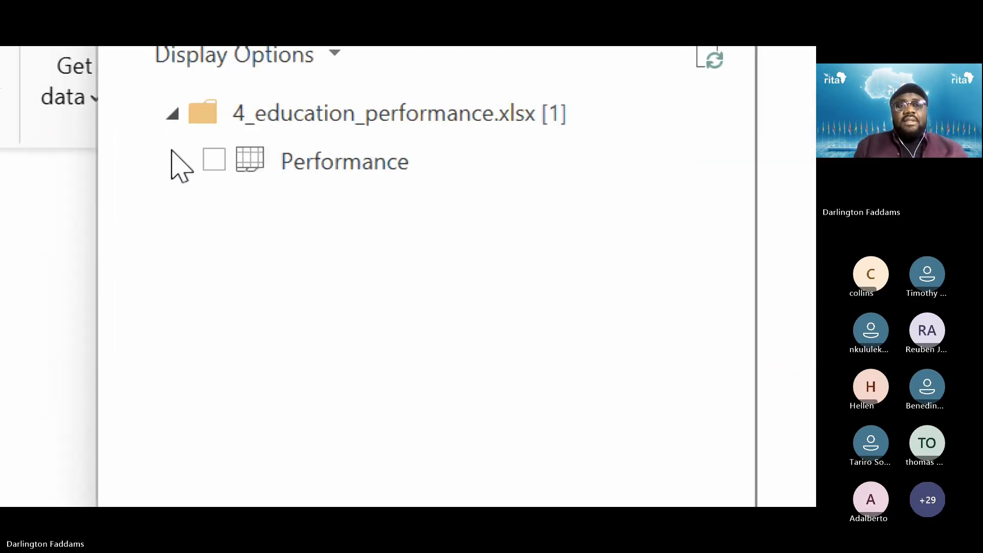
Step: Select the Performance table, review its preview rows and load it into the report
{"action": "left_click", "coordinate": [215, 160]}
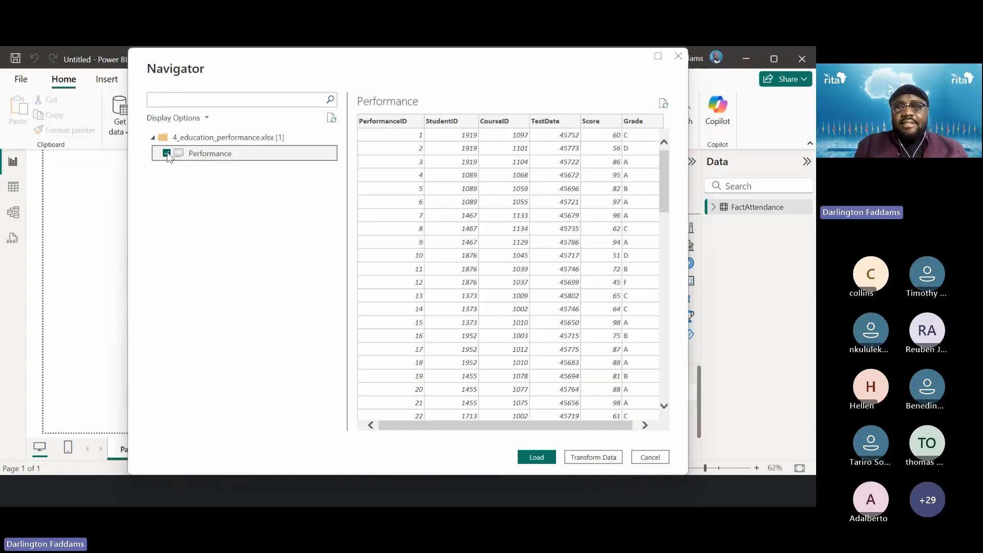
{"action": "scroll", "coordinate": [599, 209], "scroll_direction": "down", "scroll_amount": 5}
{"action": "scroll", "coordinate": [599, 208], "scroll_direction": "up", "scroll_amount": 5}
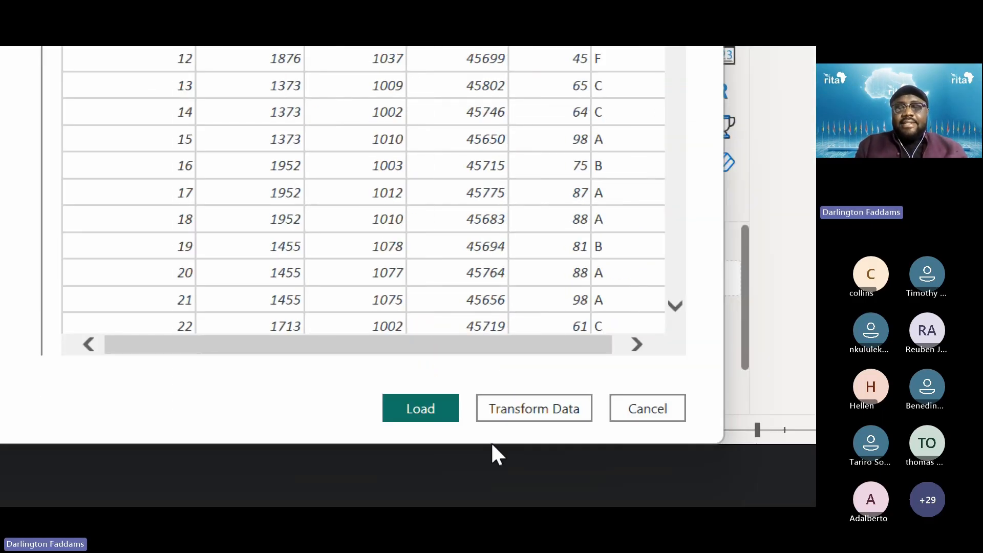
{"action": "left_click", "coordinate": [437, 415]}
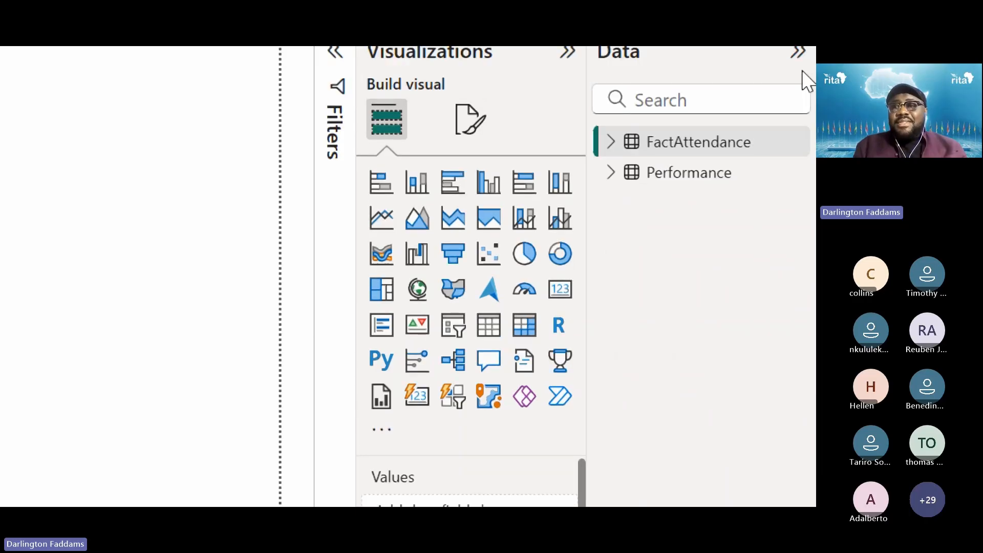
Step: Rename the Performance table as FactPerformance
{"action": "right_click", "coordinate": [687, 176]}
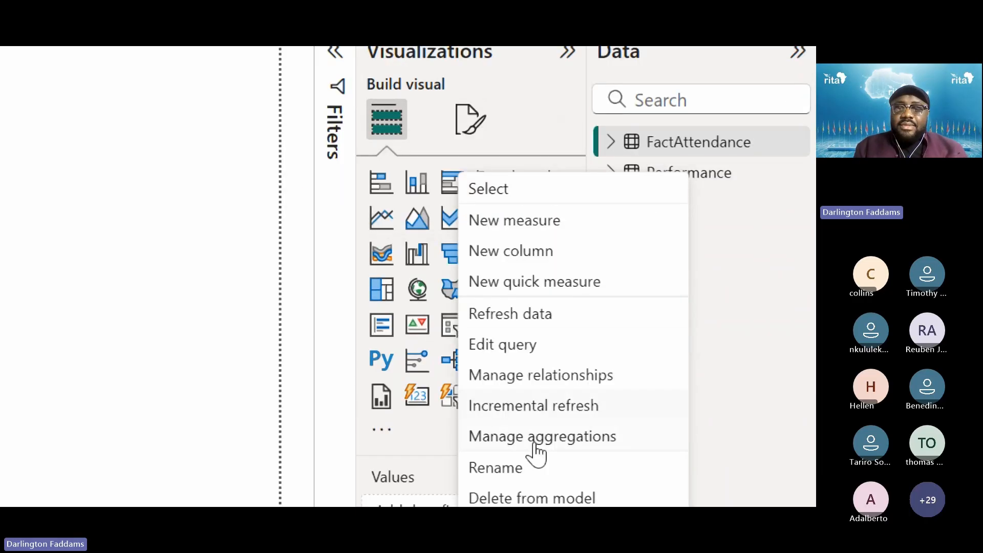
{"action": "left_click", "coordinate": [532, 475]}
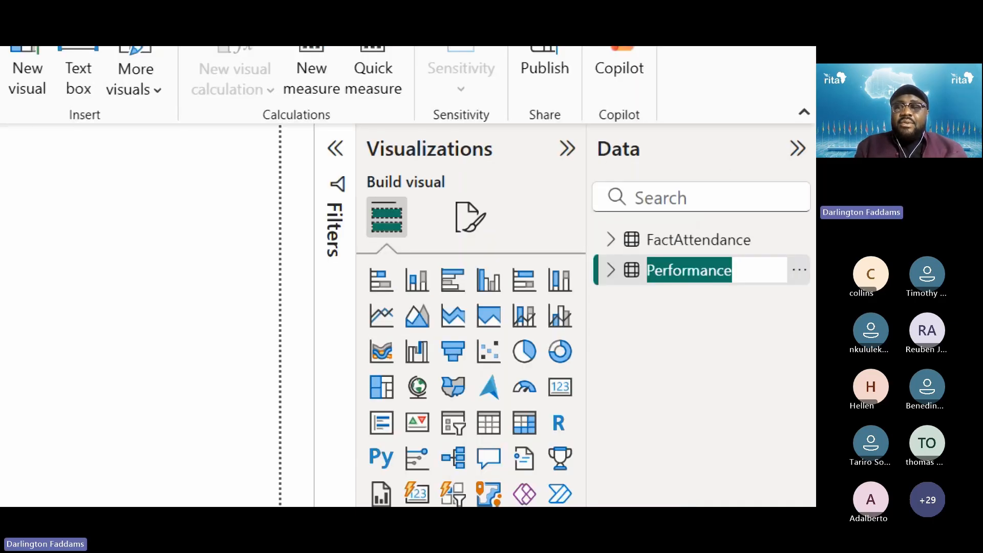
{"action": "key", "text": "Return"}
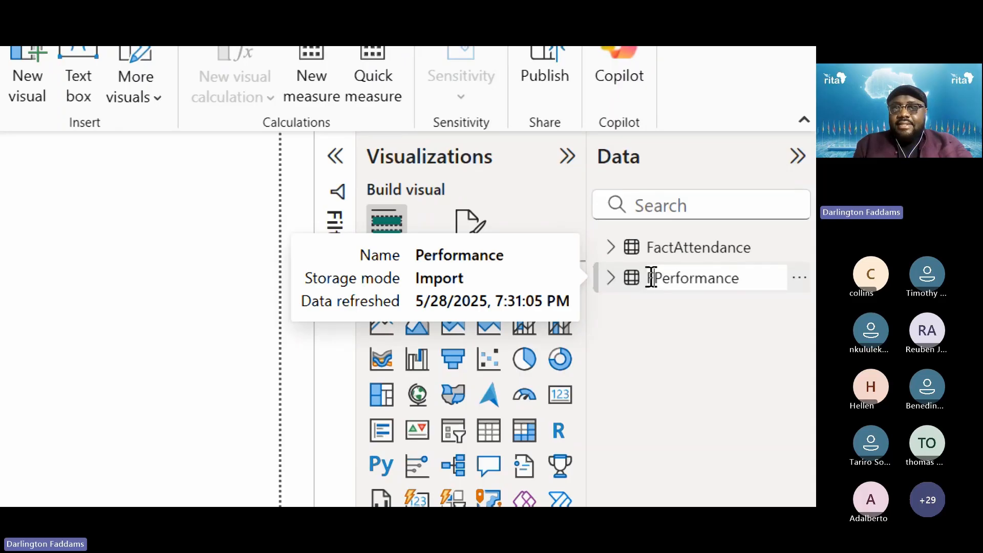
{"action": "left_click", "coordinate": [651, 278]}
{"action": "type", "text": "Fact"}
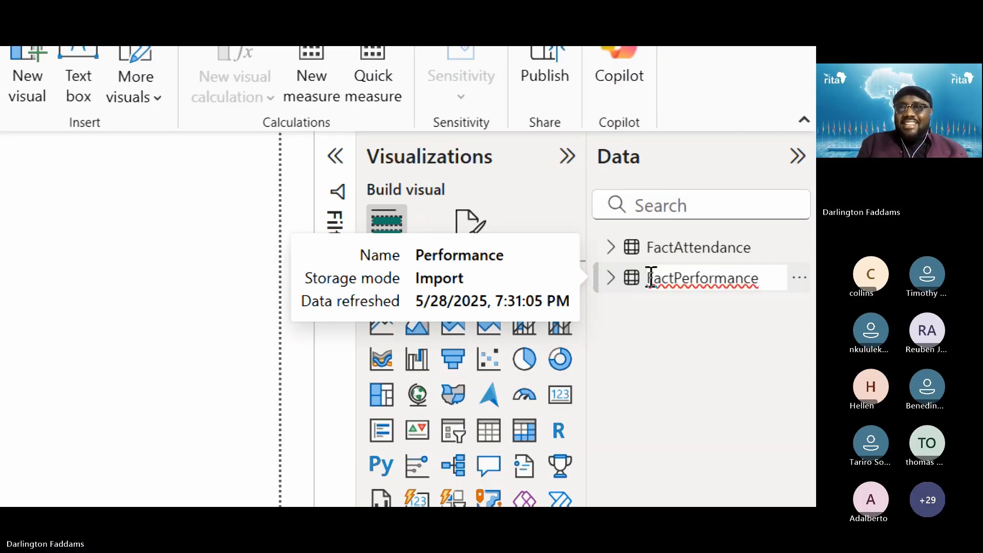
{"action": "key", "text": "Return"}
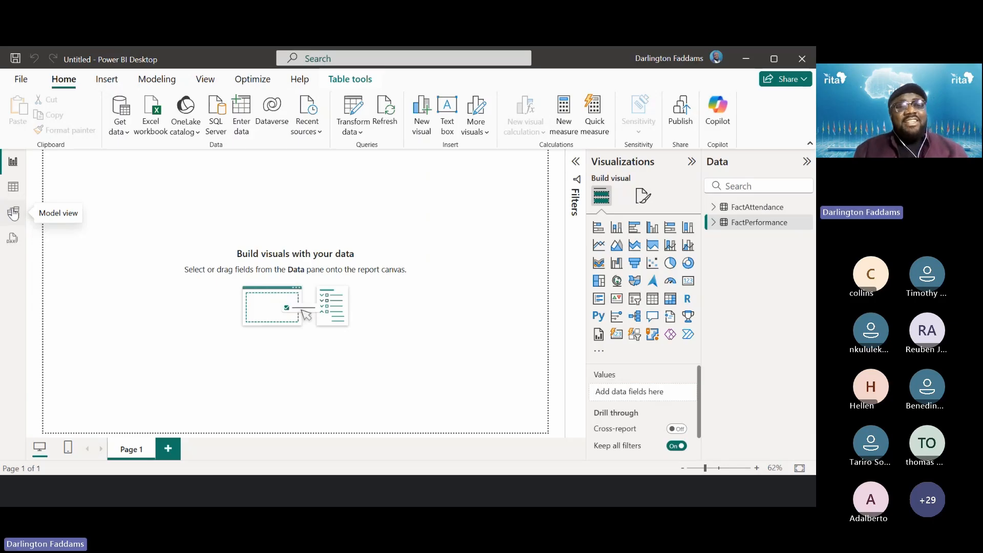
Step: Show the data model with its properties collapsed, and resize and align the FactAttendance and FactPerformance cards so all their fields fit
{"action": "left_click", "coordinate": [13, 214]}
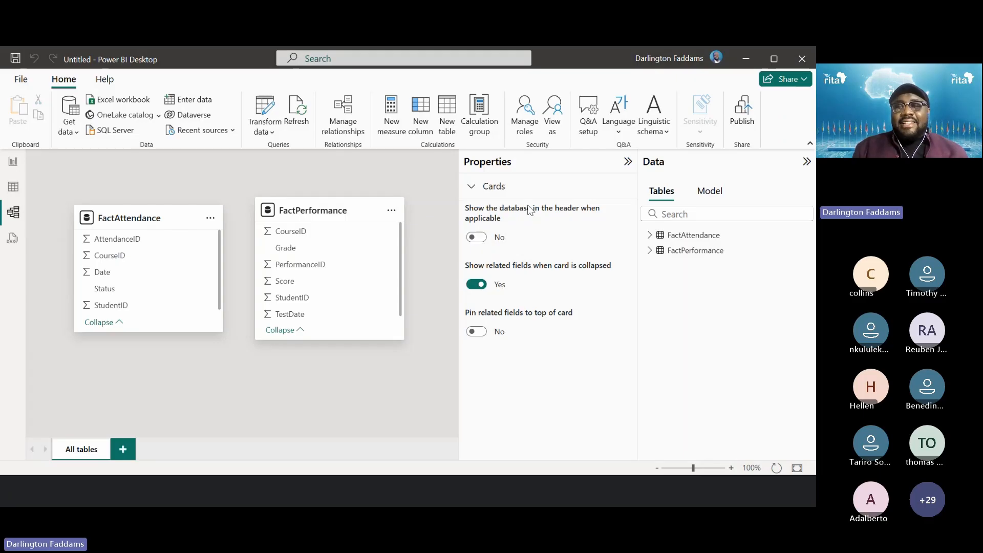
{"action": "left_click", "coordinate": [626, 163]}
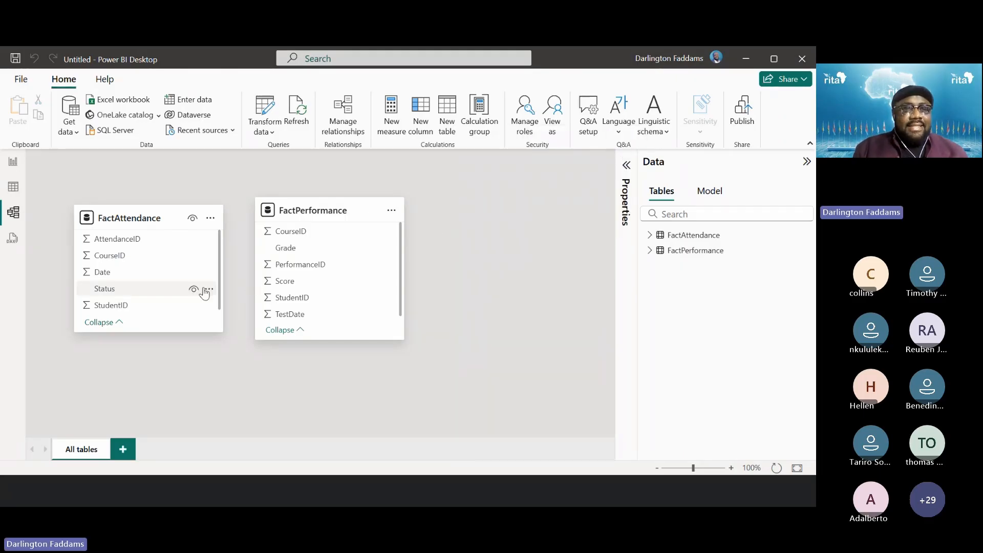
{"action": "left_click", "coordinate": [169, 216]}
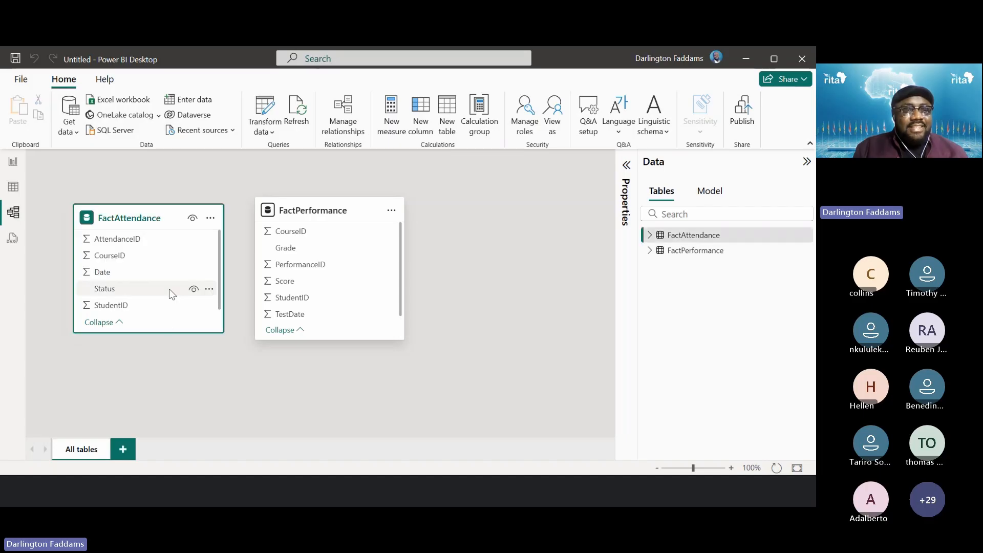
{"action": "left_click_drag", "start_coordinate": [161, 331], "coordinate": [163, 342]}
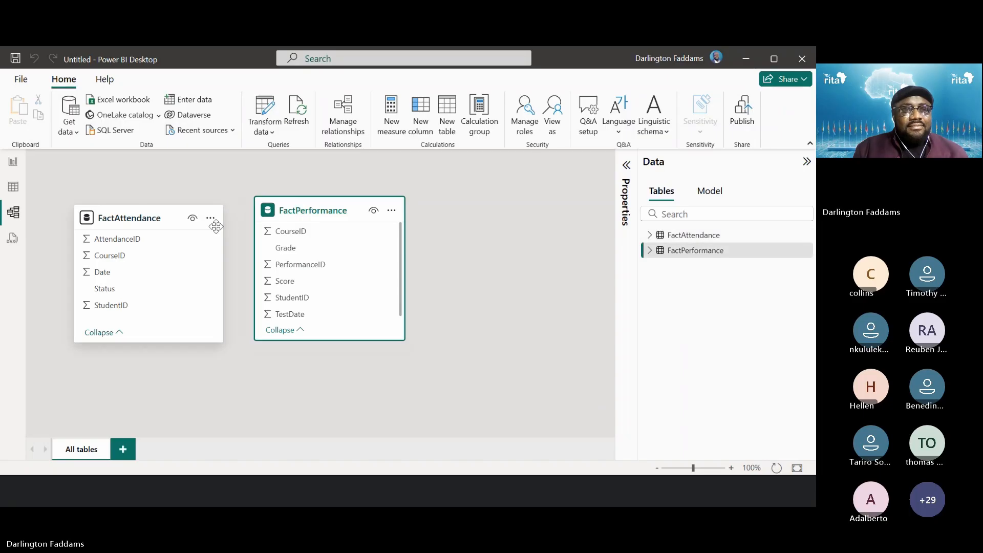
{"action": "left_click_drag", "start_coordinate": [166, 219], "coordinate": [166, 212]}
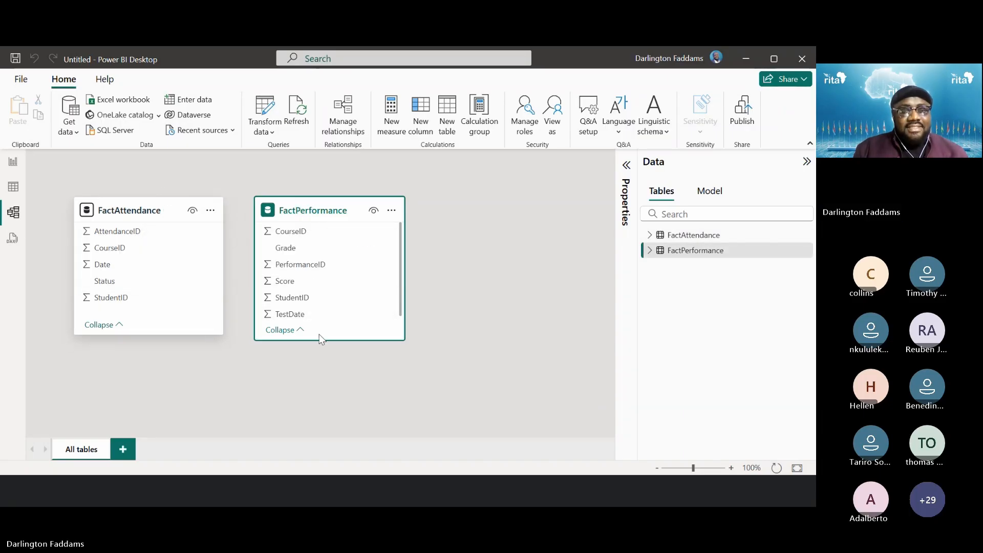
{"action": "left_click_drag", "start_coordinate": [317, 340], "coordinate": [317, 348]}
{"action": "left_click", "coordinate": [464, 290]}
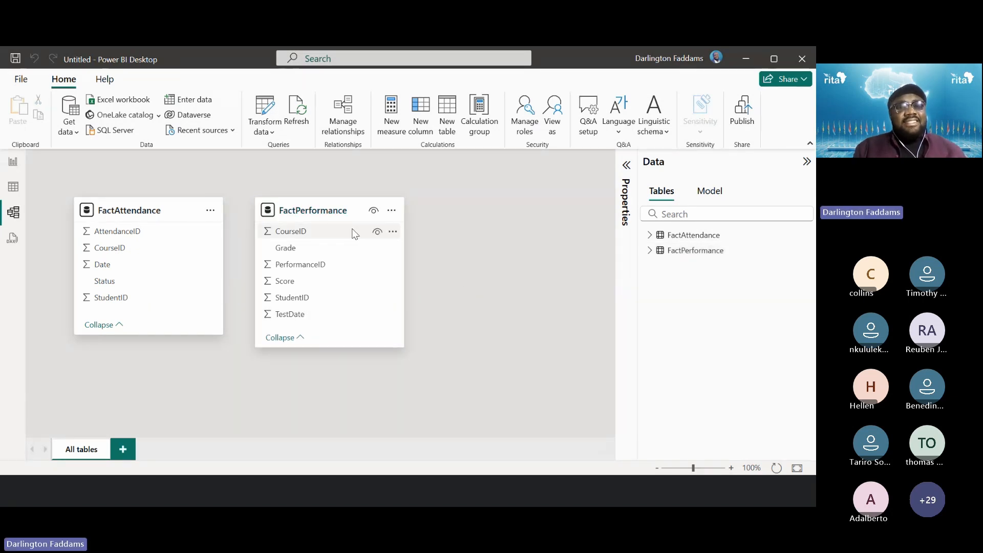
Step: Reposition the FactPerformance card beside FactAttendance using the presentation's model layout as reference, and advance the presentation to the Fact Table slide
{"action": "left_click_drag", "start_coordinate": [326, 215], "coordinate": [306, 215]}
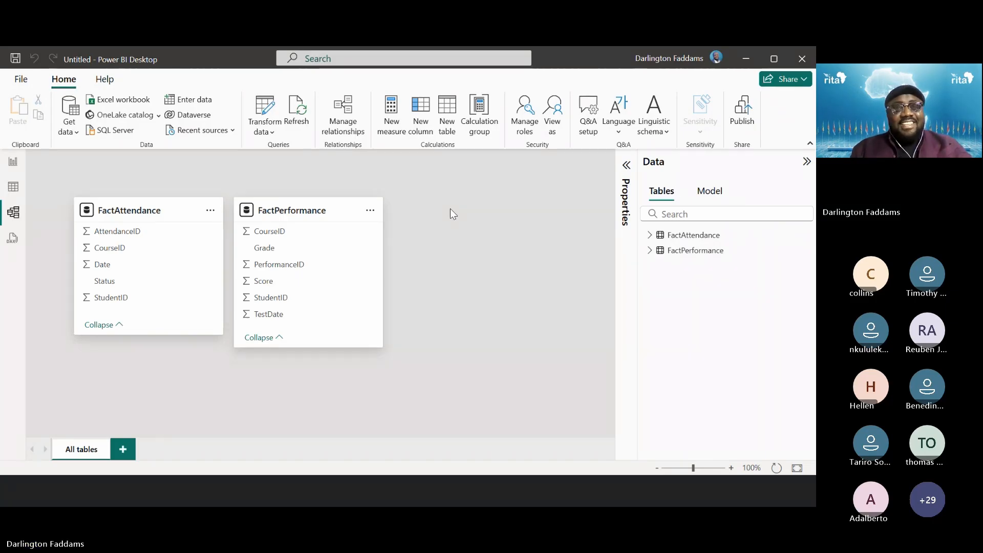
{"action": "key", "text": "alt+Tab"}
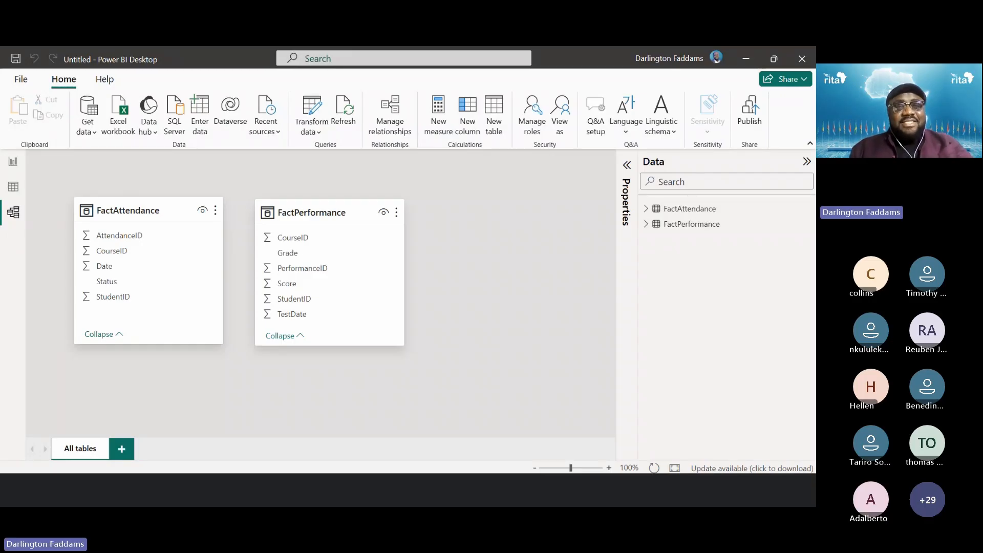
{"action": "key", "text": "alt+Tab"}
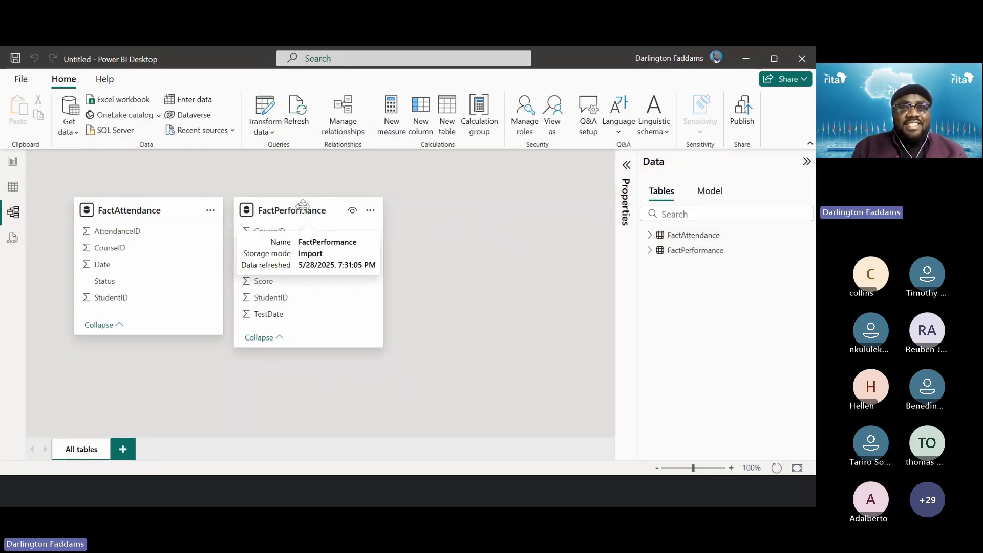
{"action": "left_click_drag", "start_coordinate": [303, 206], "coordinate": [316, 207]}
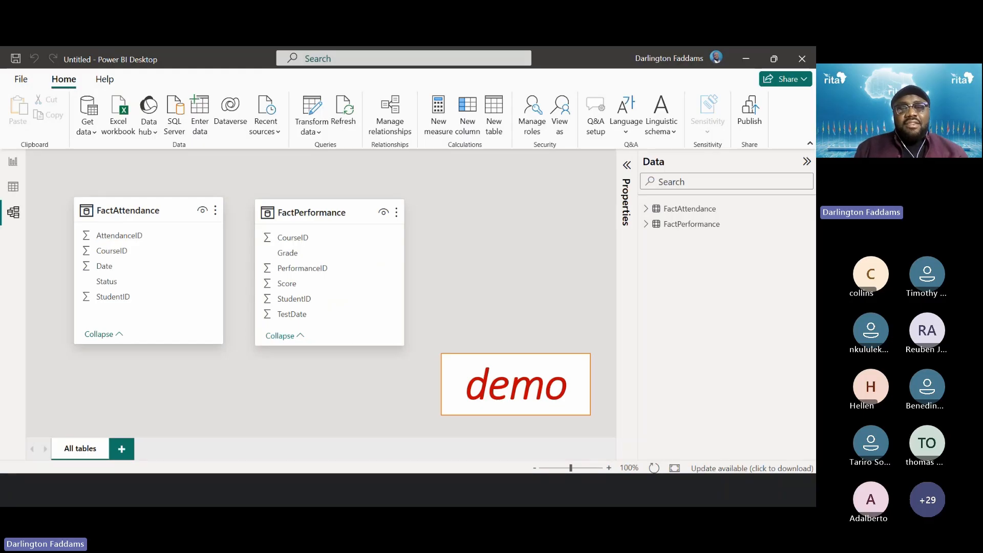
{"action": "key", "text": "Right"}
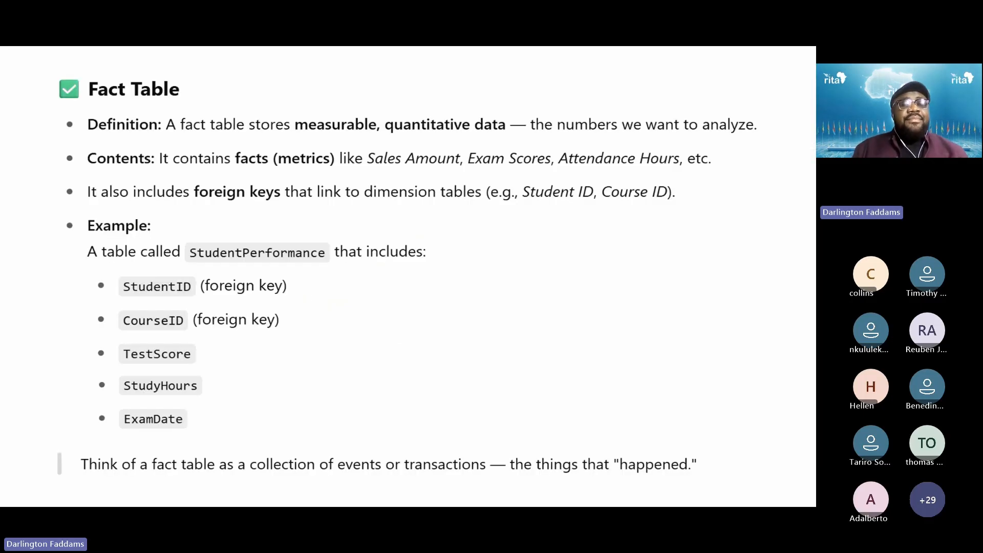
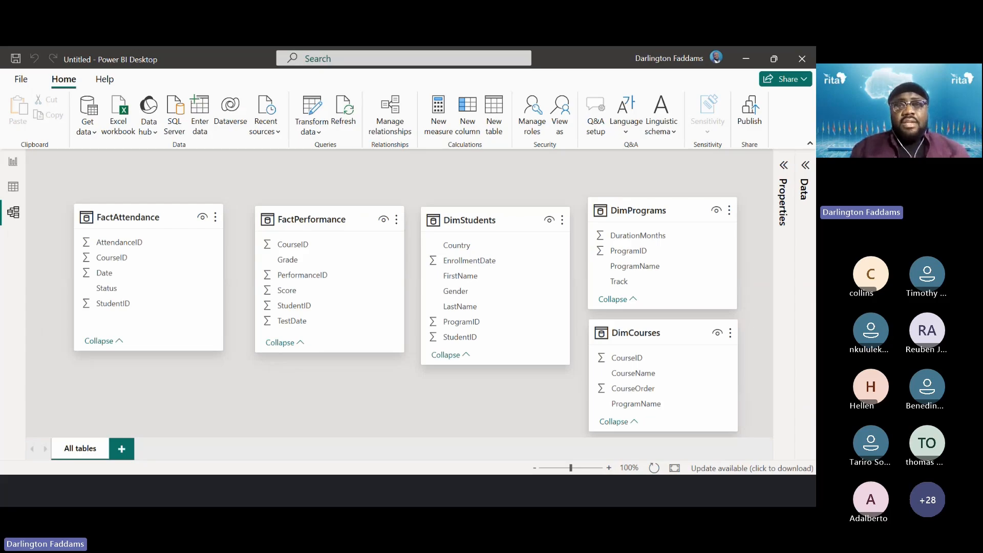
Step: Switch to Power BI Desktop and get data from the Excel workbook 1_education_programs_and_students.xlsx
{"action": "key", "text": "super"}
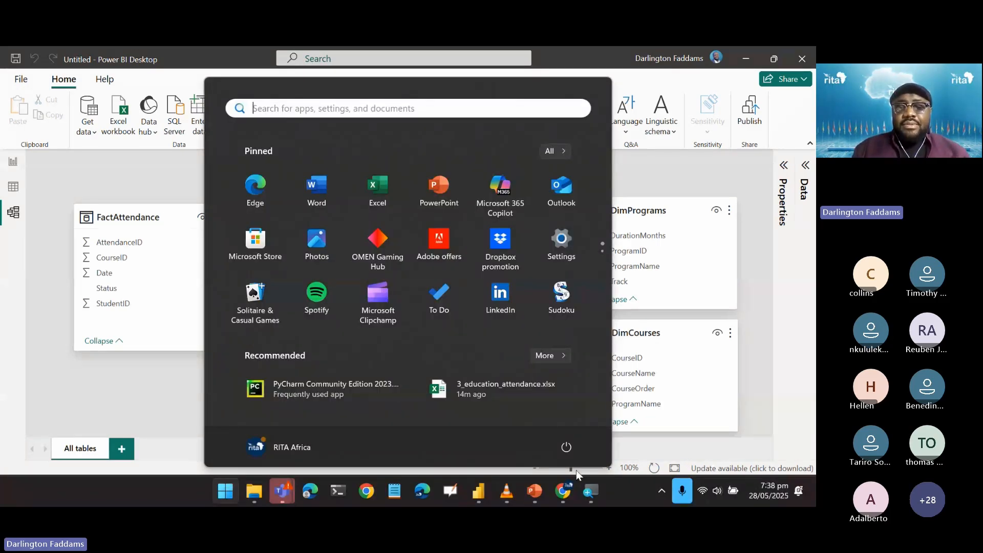
{"action": "left_click", "coordinate": [484, 504]}
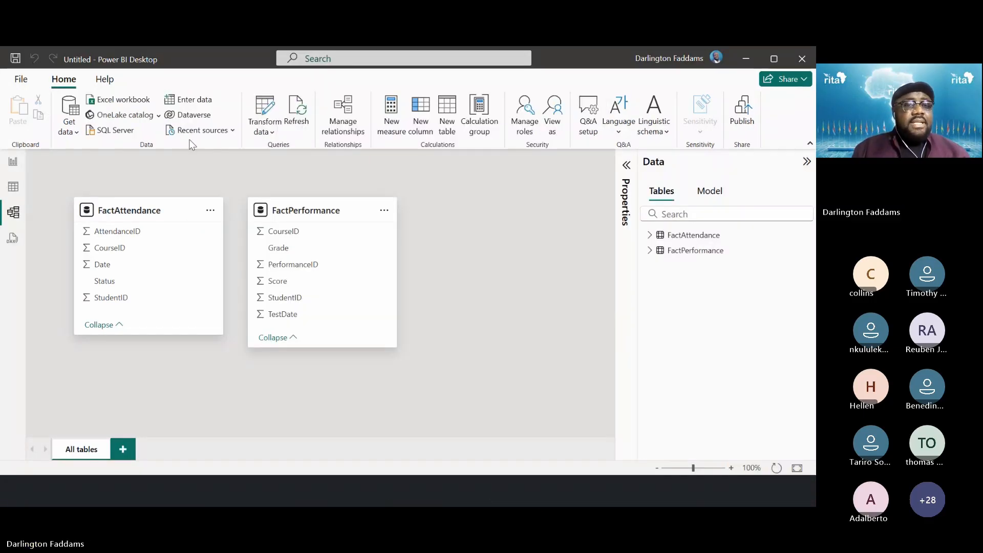
{"action": "left_click", "coordinate": [125, 100]}
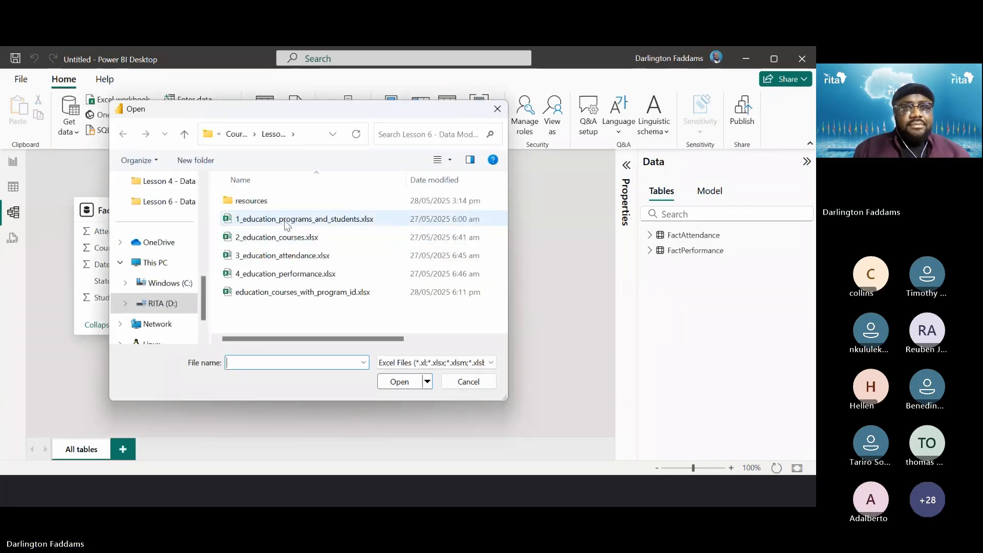
{"action": "double_click", "coordinate": [287, 226]}
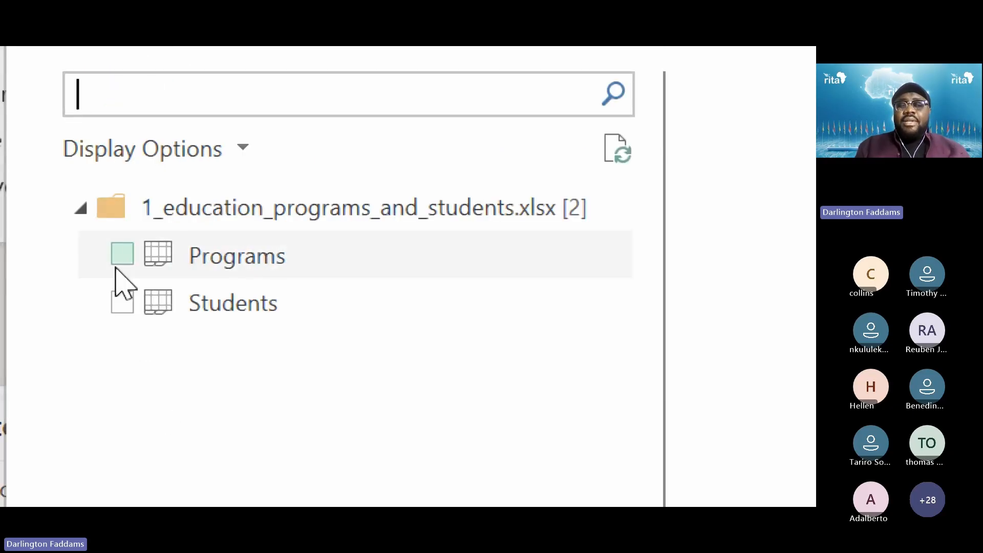
Step: Select the Programs and Students tables, review their preview rows and load both into the report
{"action": "left_click", "coordinate": [122, 254]}
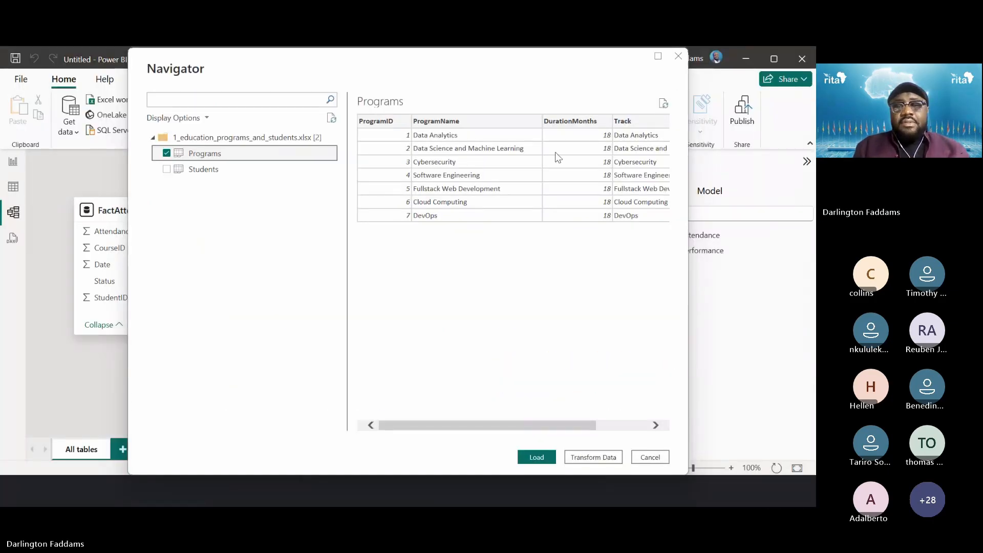
{"action": "left_click", "coordinate": [166, 169]}
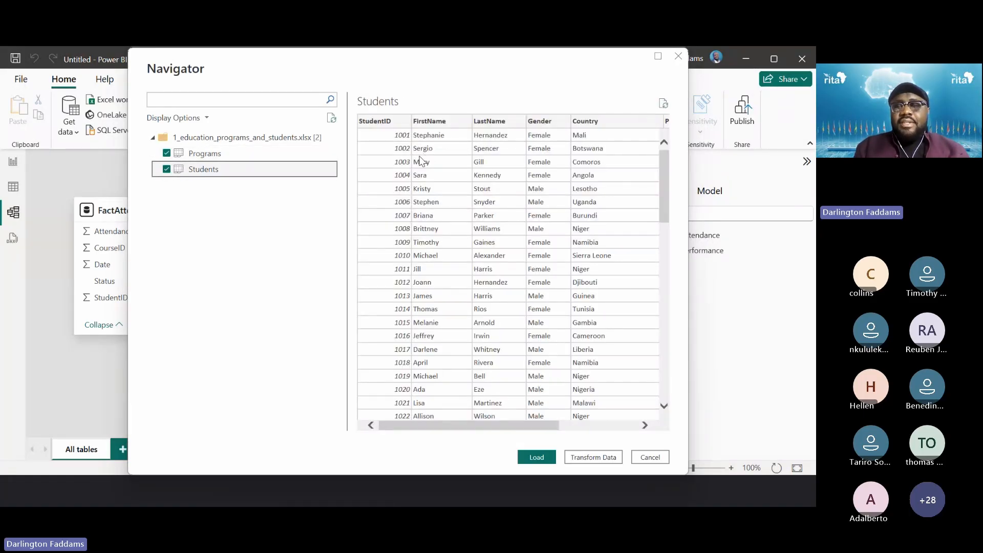
{"action": "scroll", "coordinate": [420, 161], "scroll_direction": "down", "scroll_amount": 15}
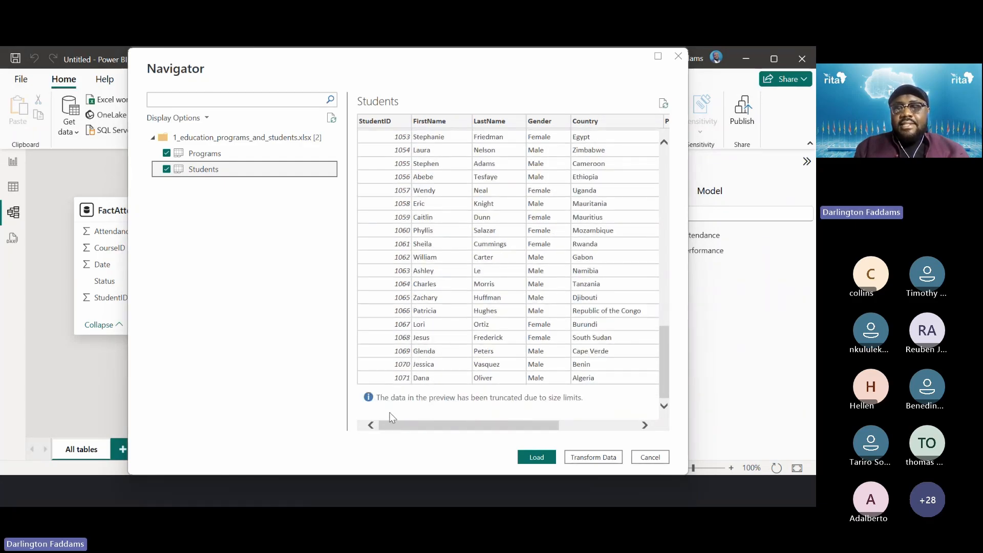
{"action": "scroll", "coordinate": [571, 279], "scroll_direction": "up", "scroll_amount": 15}
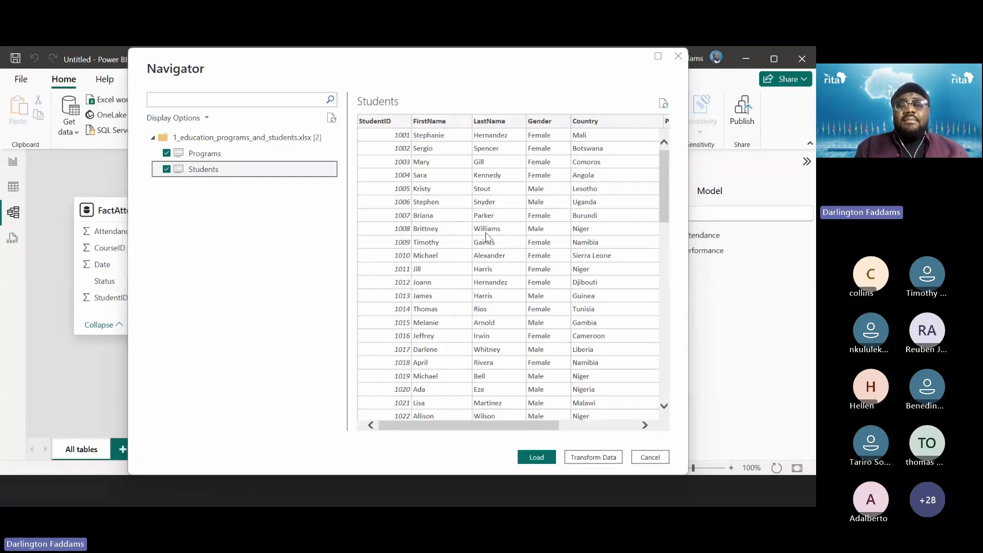
{"action": "left_click", "coordinate": [542, 451]}
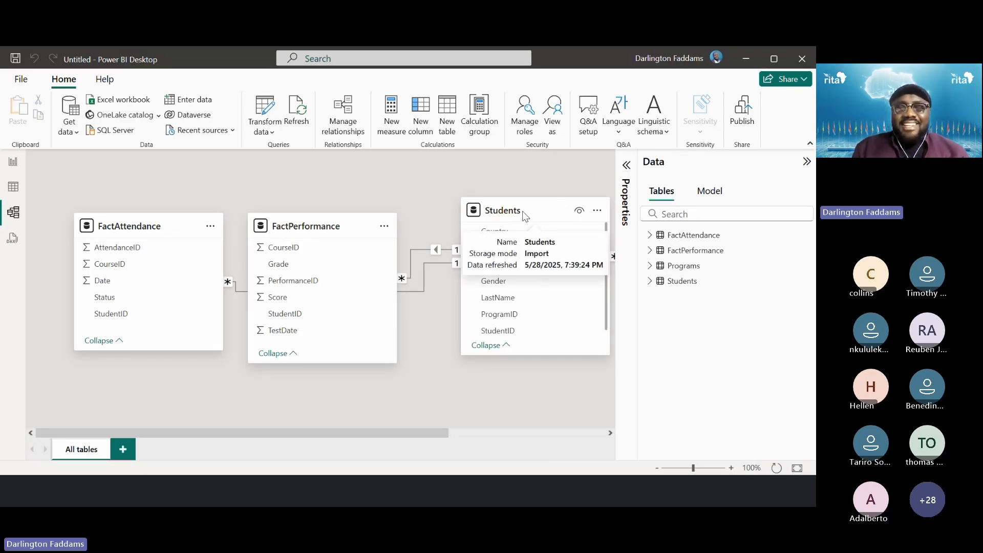
Step: Collapse the list of tables, place the Students card below and between FactPerformance and Programs, and enlarge it to fit all its fields
{"action": "left_click", "coordinate": [796, 170]}
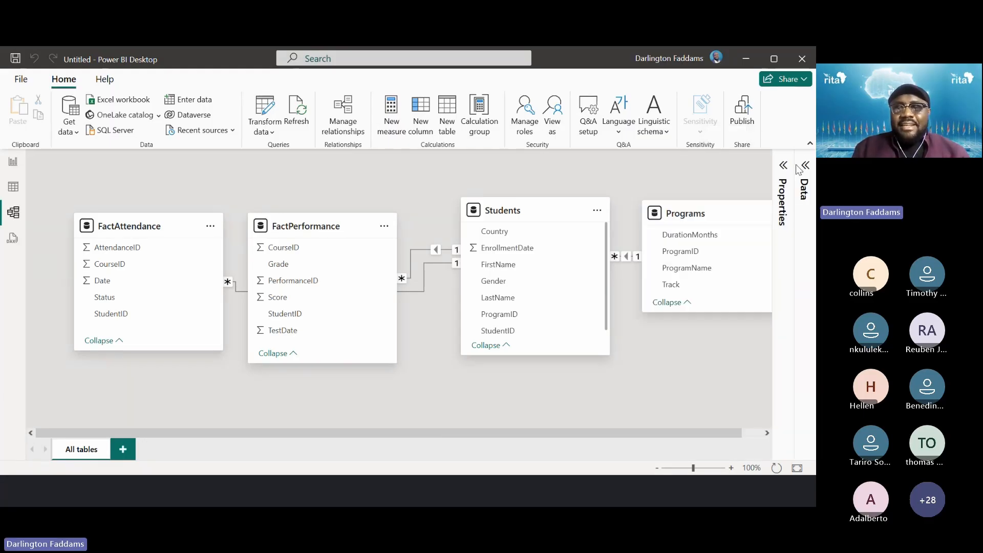
{"action": "left_click_drag", "start_coordinate": [530, 211], "coordinate": [532, 377]}
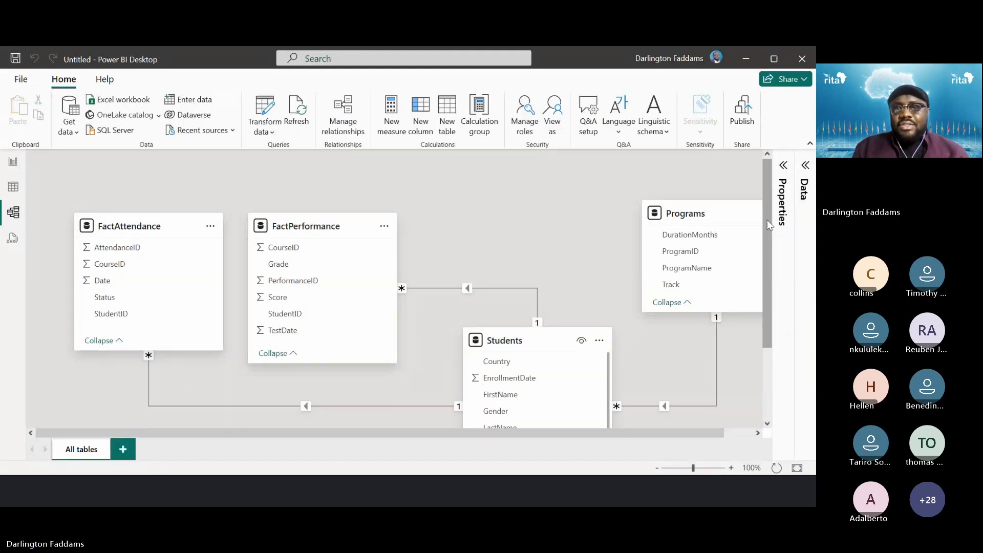
{"action": "left_click_drag", "start_coordinate": [767, 220], "coordinate": [774, 246]}
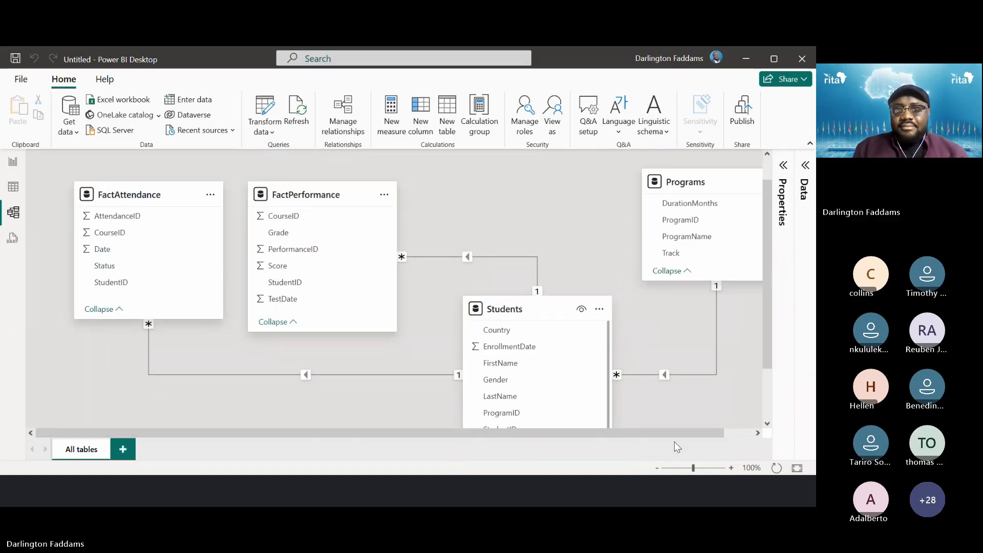
{"action": "left_click_drag", "start_coordinate": [672, 434], "coordinate": [731, 435]}
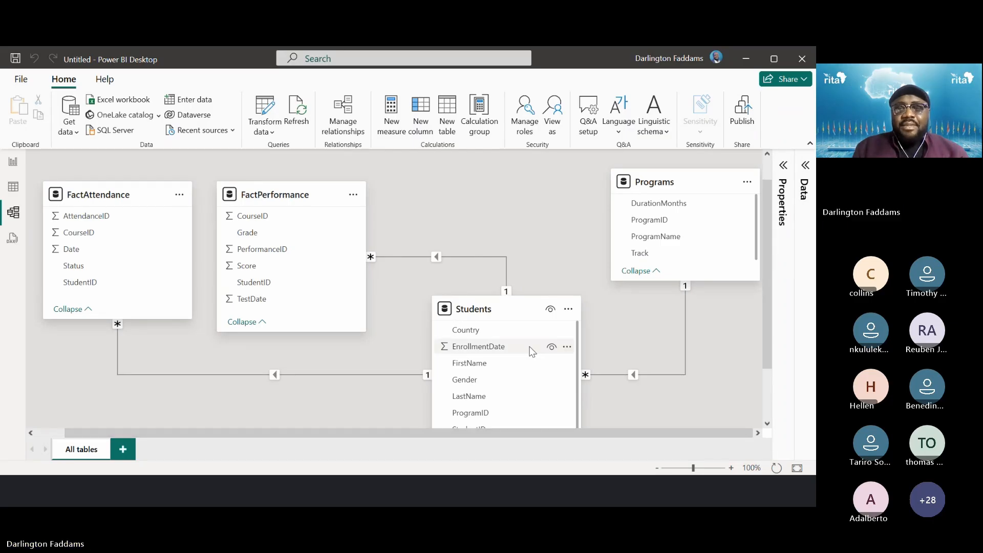
{"action": "left_click_drag", "start_coordinate": [507, 311], "coordinate": [508, 305]}
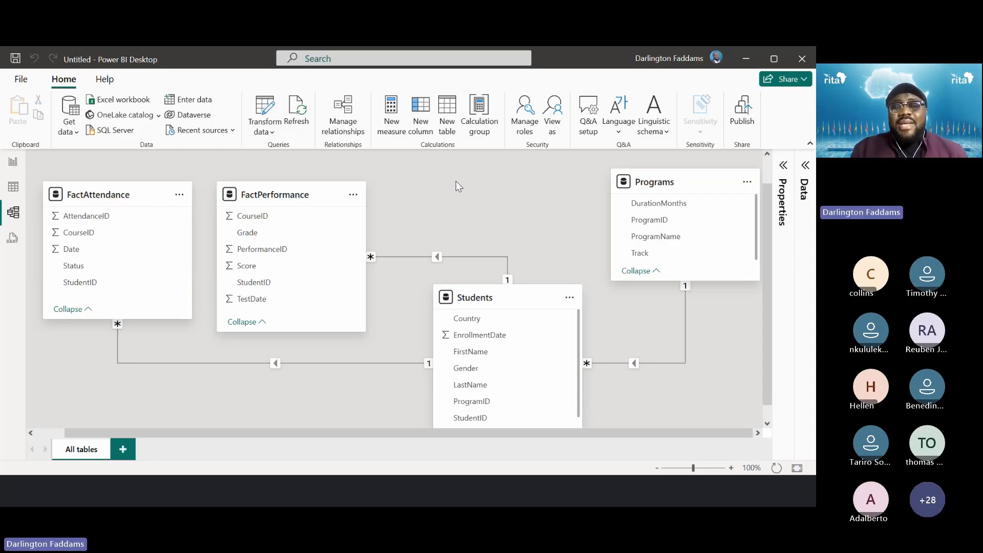
{"action": "scroll", "coordinate": [456, 180], "scroll_direction": "down", "scroll_amount": 1}
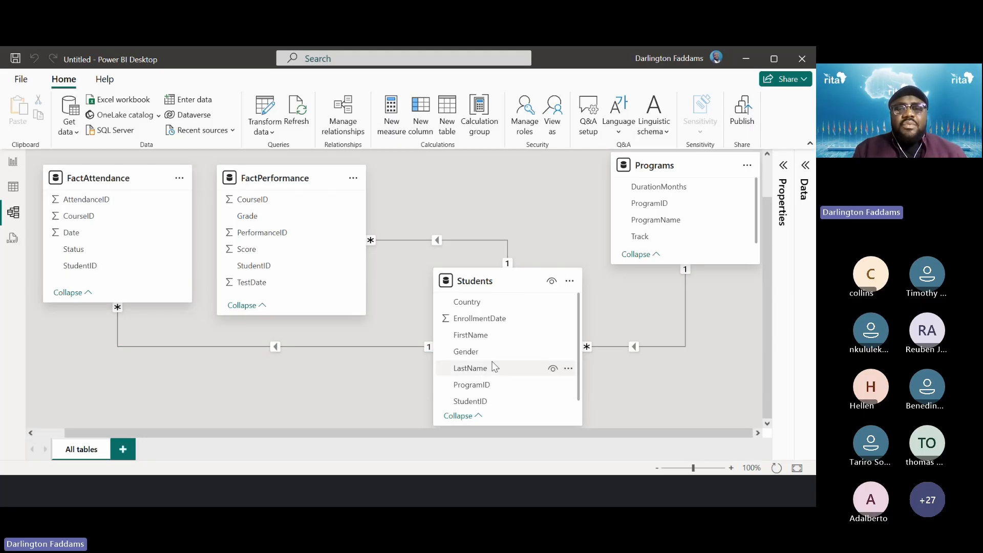
{"action": "left_click_drag", "start_coordinate": [530, 269], "coordinate": [531, 259]}
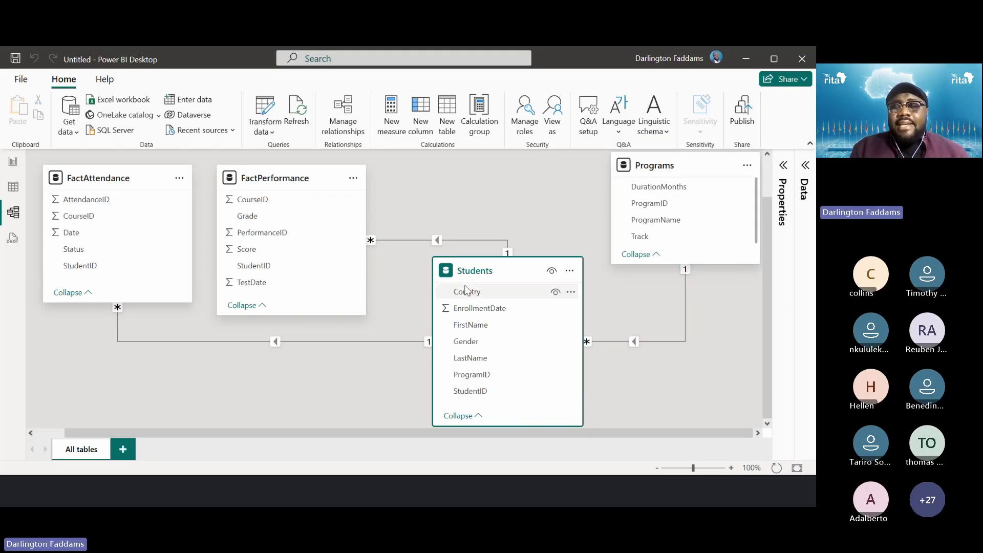
Step: Show the list of tables and rename the Students table as DimStudents
{"action": "left_click", "coordinate": [805, 185]}
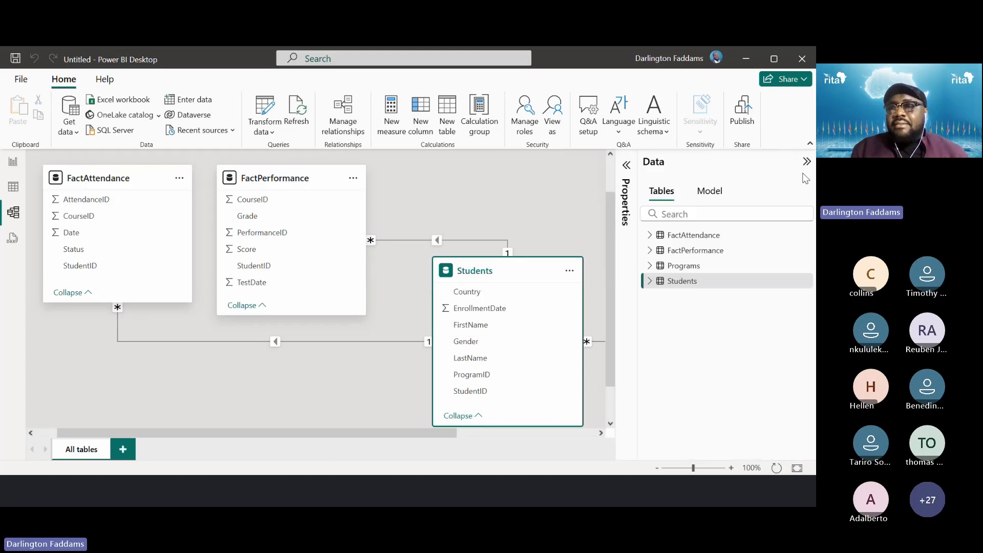
{"action": "double_click", "coordinate": [679, 284]}
{"action": "left_click", "coordinate": [675, 282]}
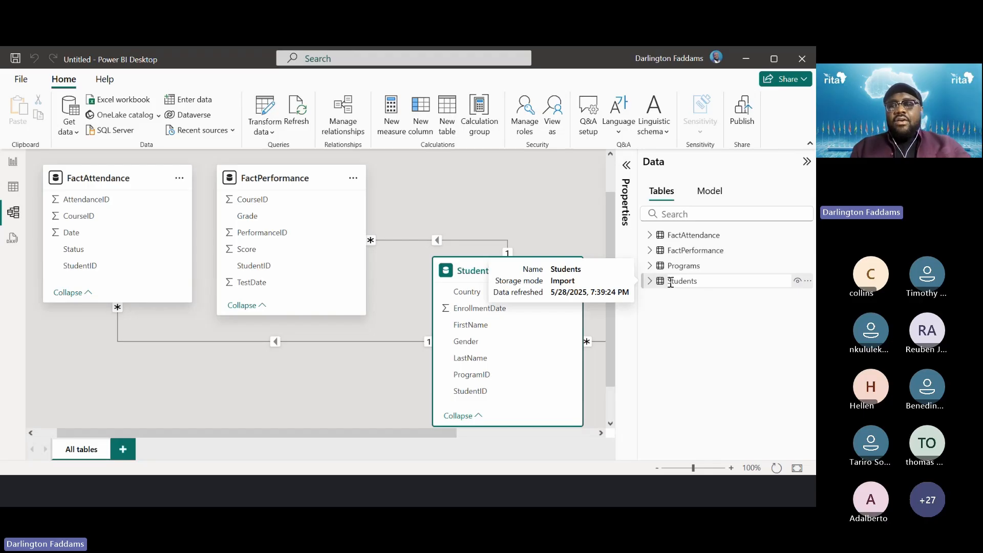
{"action": "type", "text": "D"}
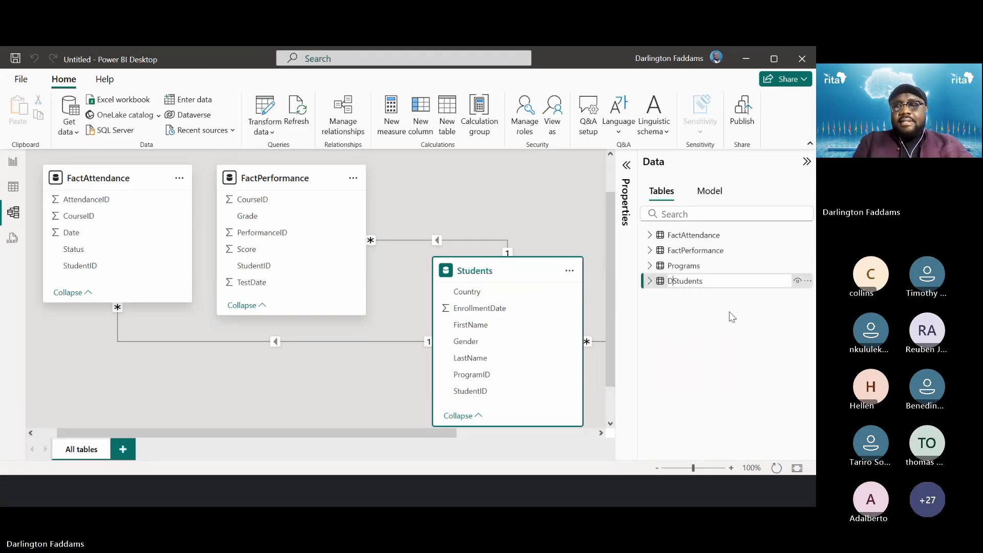
{"action": "type", "text": "im"}
{"action": "key", "text": "Return"}
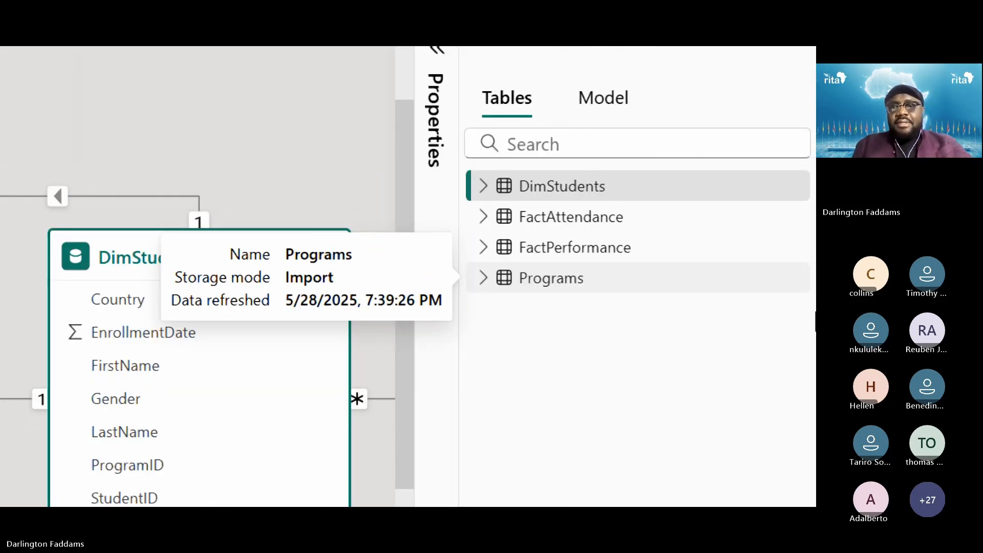
Step: Rename the Programs table as DimPrograms and collapse the list of tables to view the whole model
{"action": "double_click", "coordinate": [530, 281]}
{"action": "left_click", "coordinate": [523, 283]}
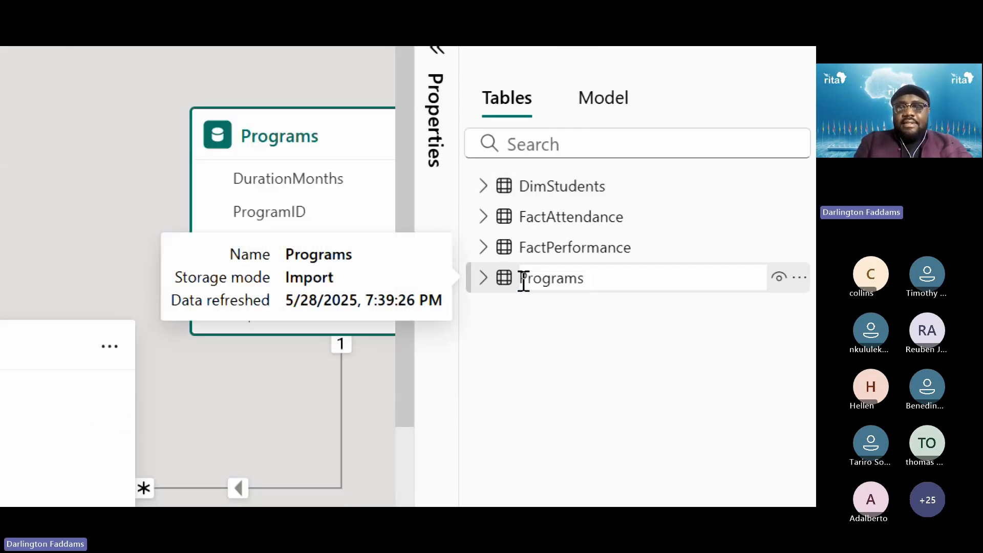
{"action": "type", "text": "Dim"}
{"action": "key", "text": "Return"}
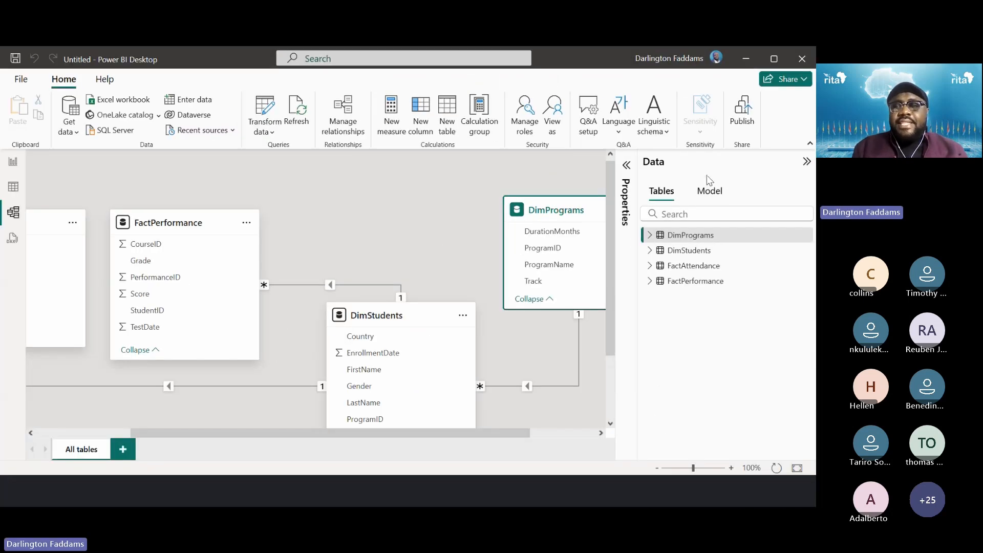
{"action": "left_click", "coordinate": [806, 163]}
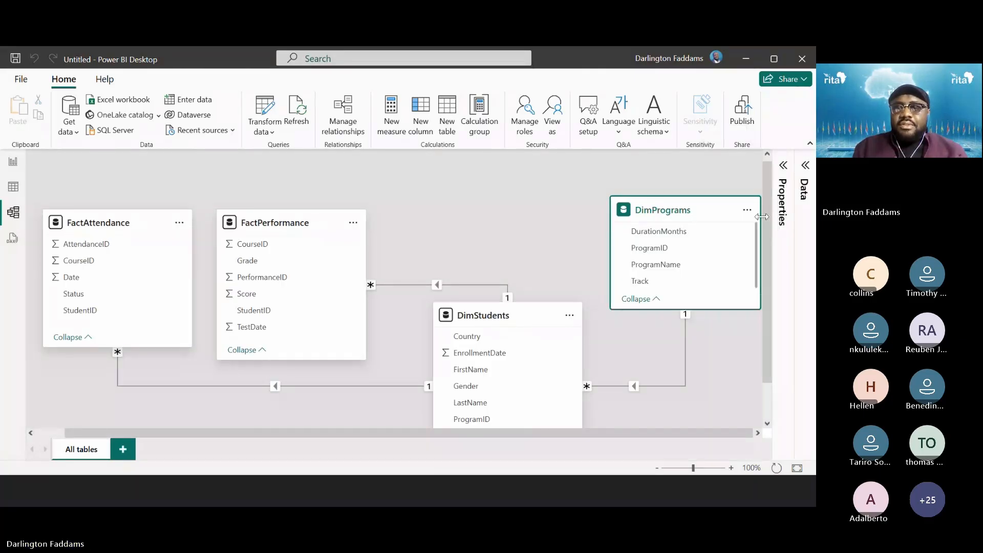
{"action": "scroll", "coordinate": [774, 241], "scroll_direction": "down", "scroll_amount": 2}
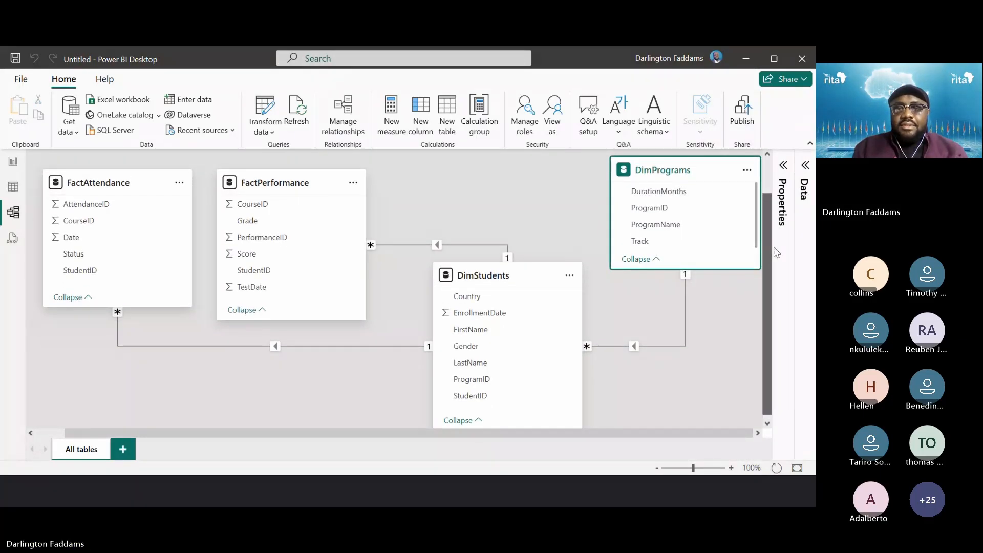
{"action": "scroll", "coordinate": [777, 252], "scroll_direction": "up", "scroll_amount": 1}
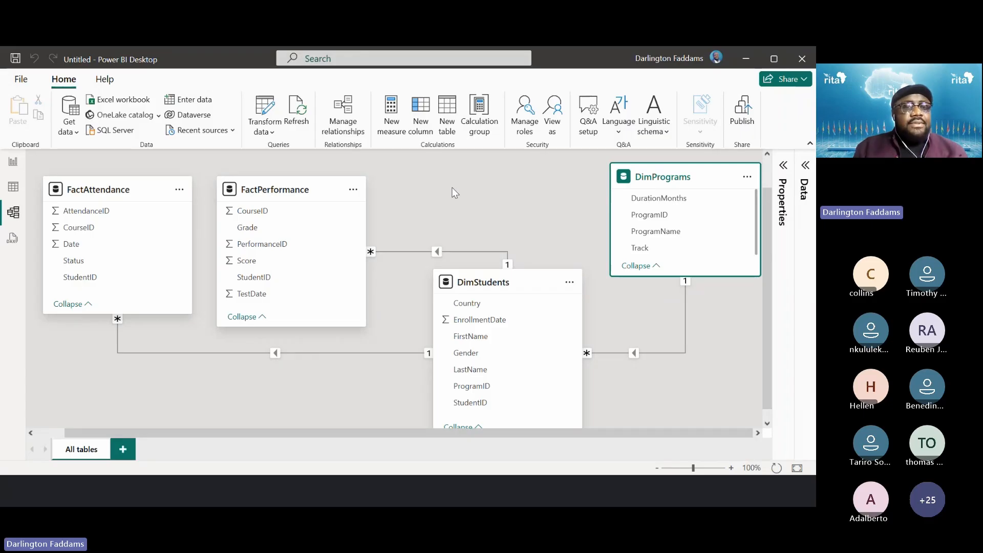
Step: Import the Courses table from the 2_education_courses.xlsx workbook, look through its preview rows and load it into the report
{"action": "left_click", "coordinate": [128, 99]}
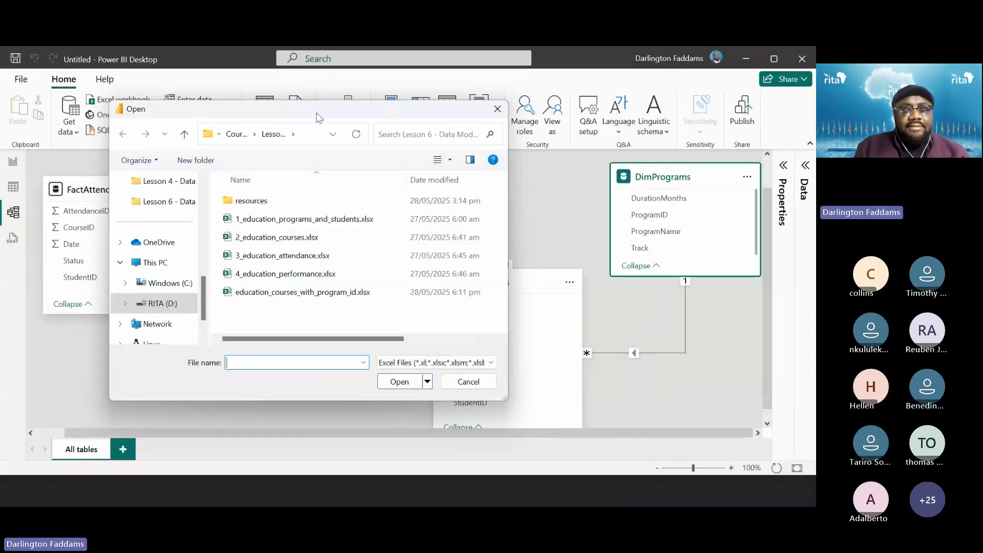
{"action": "left_click_drag", "start_coordinate": [315, 109], "coordinate": [389, 158]}
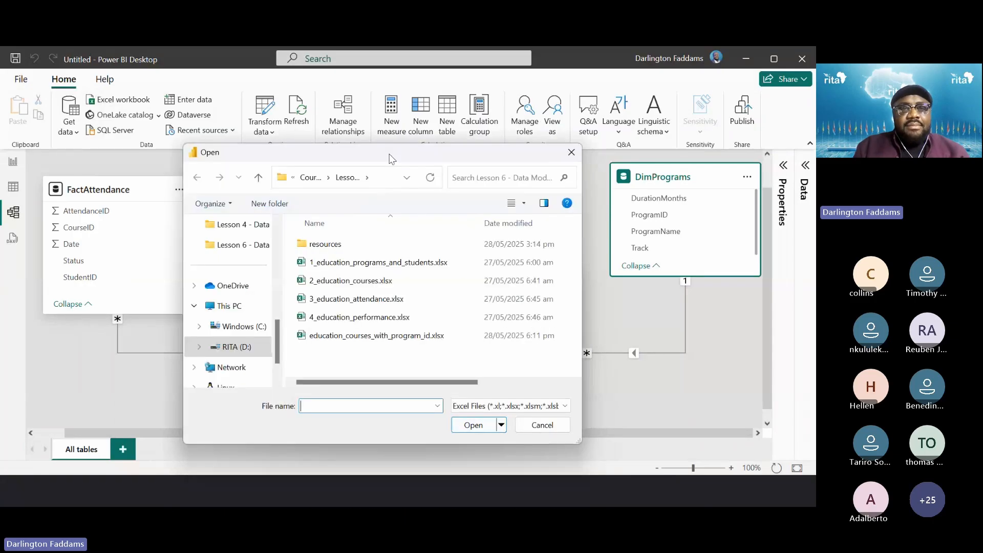
{"action": "double_click", "coordinate": [360, 285]}
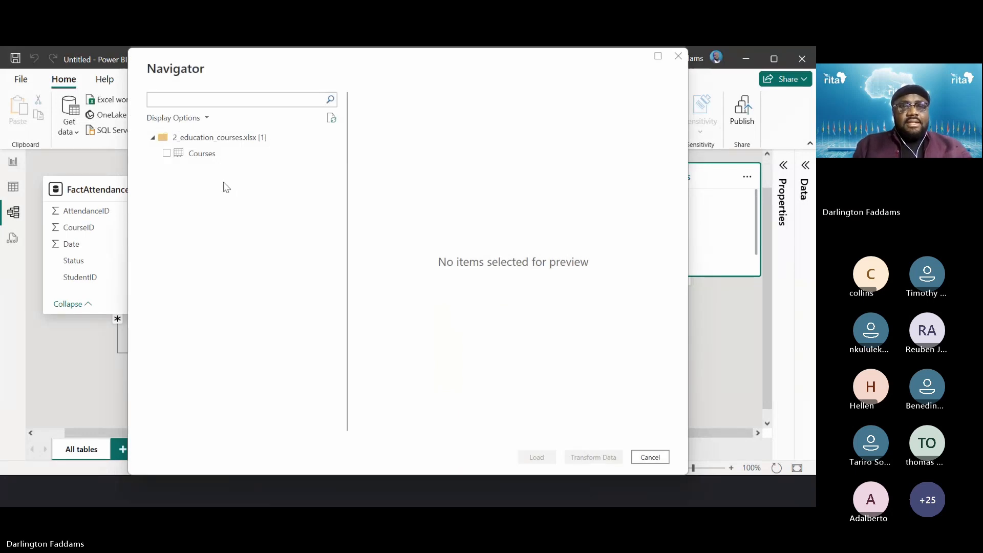
{"action": "left_click", "coordinate": [166, 154]}
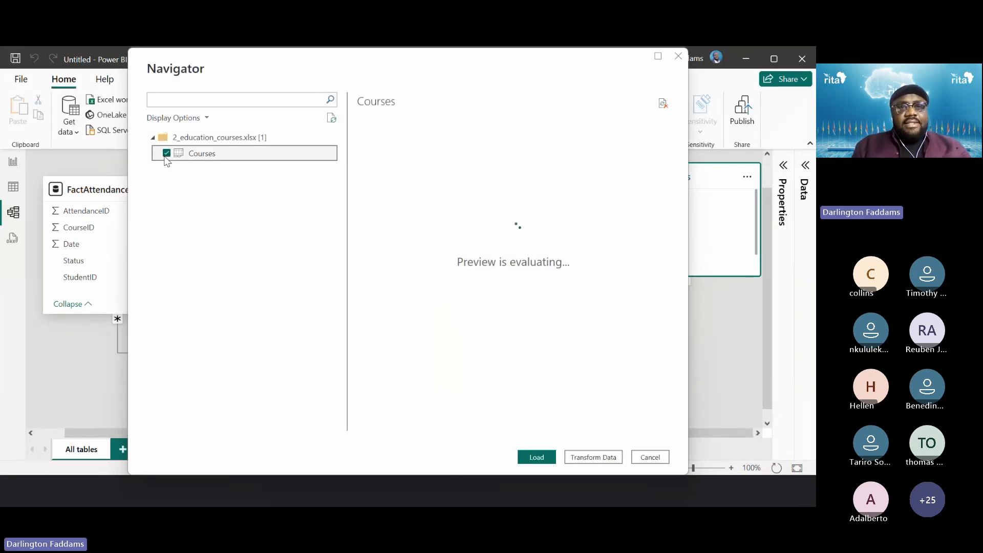
{"action": "scroll", "coordinate": [545, 169], "scroll_direction": "down", "scroll_amount": 8}
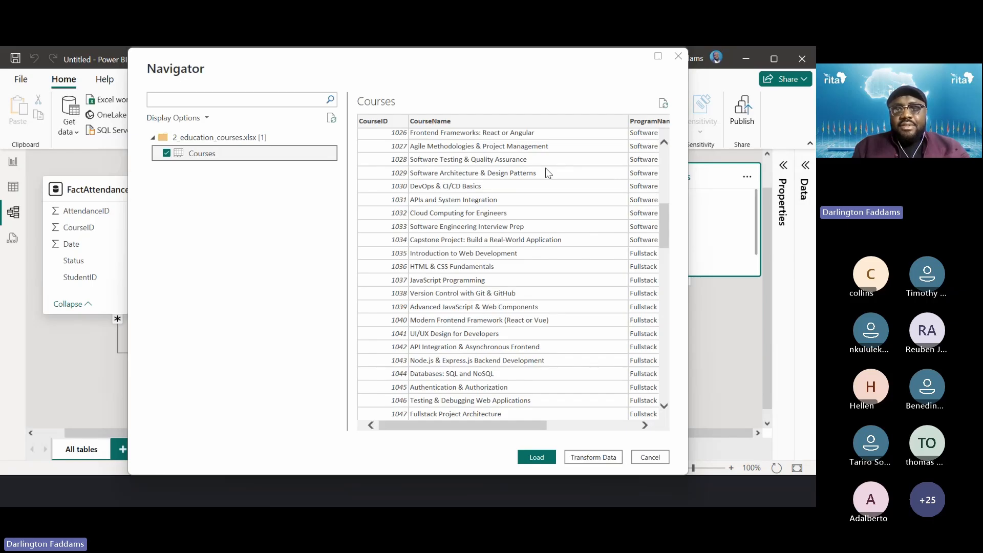
{"action": "scroll", "coordinate": [551, 170], "scroll_direction": "down", "scroll_amount": 8}
{"action": "left_click", "coordinate": [536, 456]}
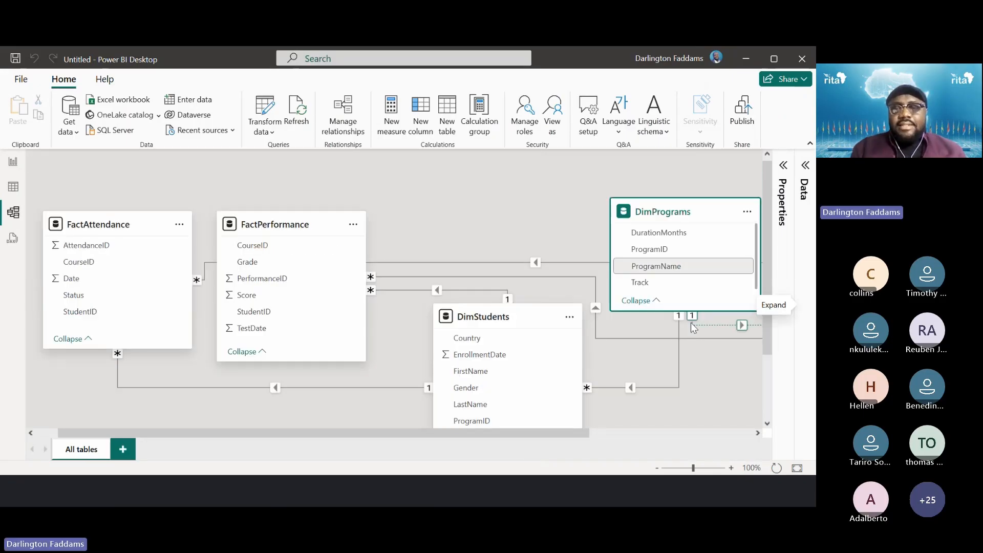
Step: Place the Courses card directly below DimPrograms and shift the DimStudents card down and to the left, clear of Courses
{"action": "left_click_drag", "start_coordinate": [588, 432], "coordinate": [717, 429]}
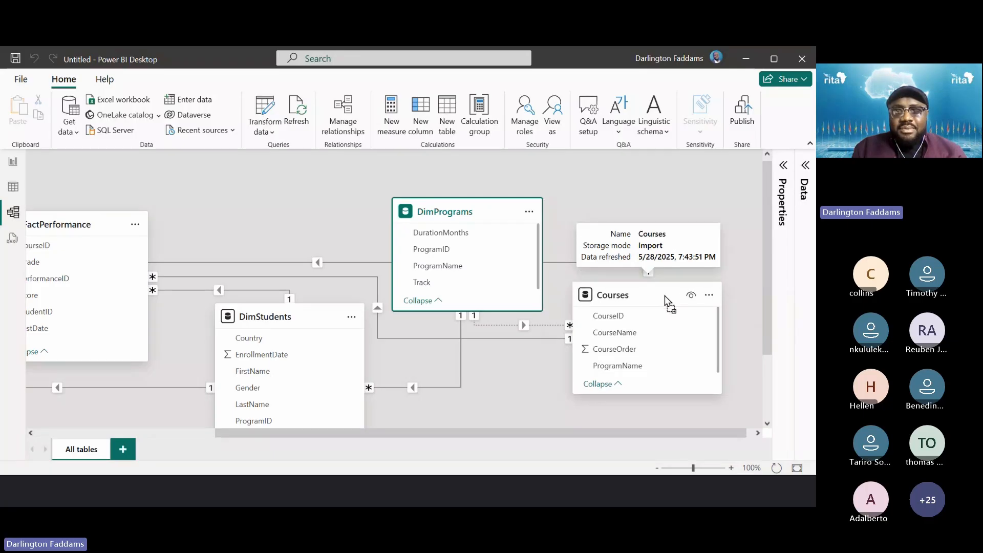
{"action": "left_click_drag", "start_coordinate": [664, 296], "coordinate": [668, 355]}
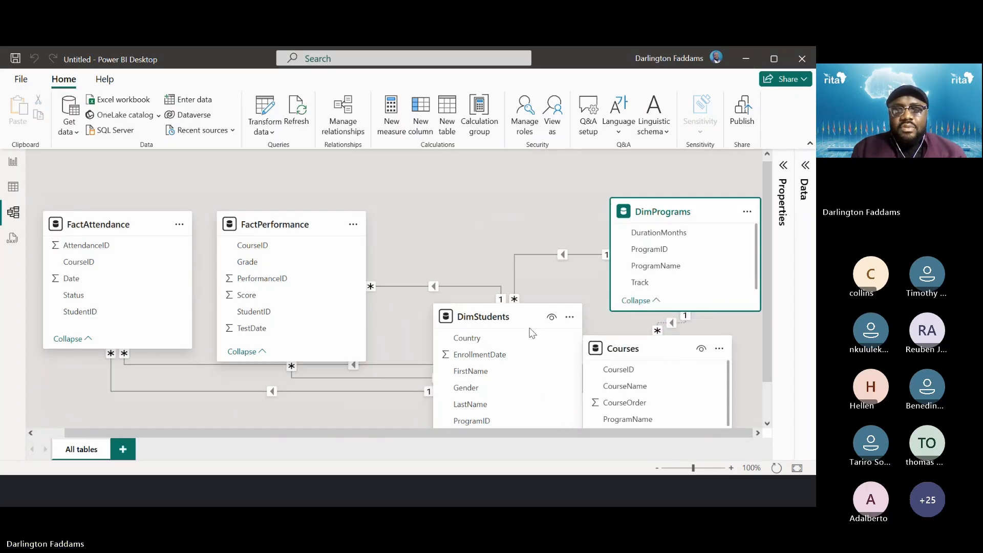
{"action": "scroll", "coordinate": [532, 333], "scroll_direction": "down", "scroll_amount": 1}
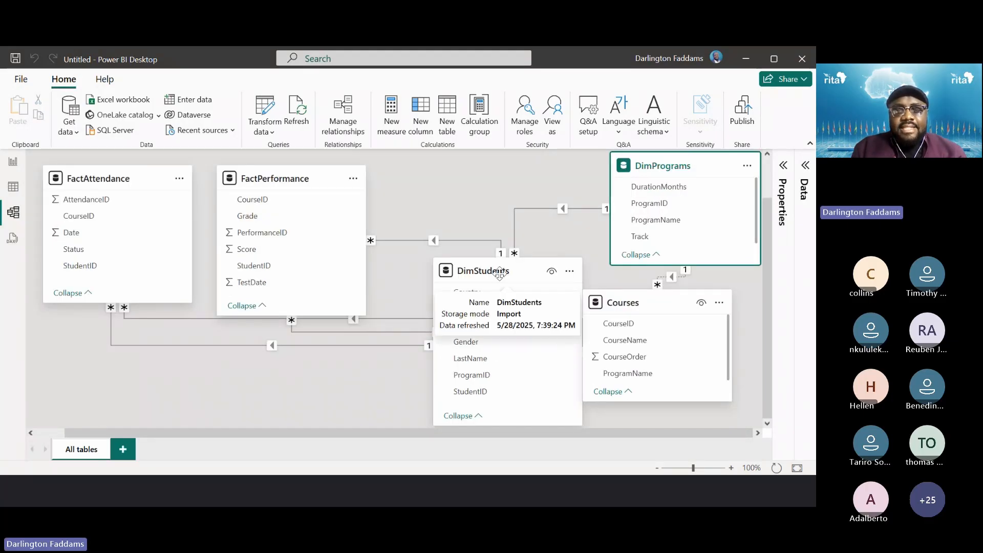
{"action": "left_click_drag", "start_coordinate": [499, 274], "coordinate": [465, 323]}
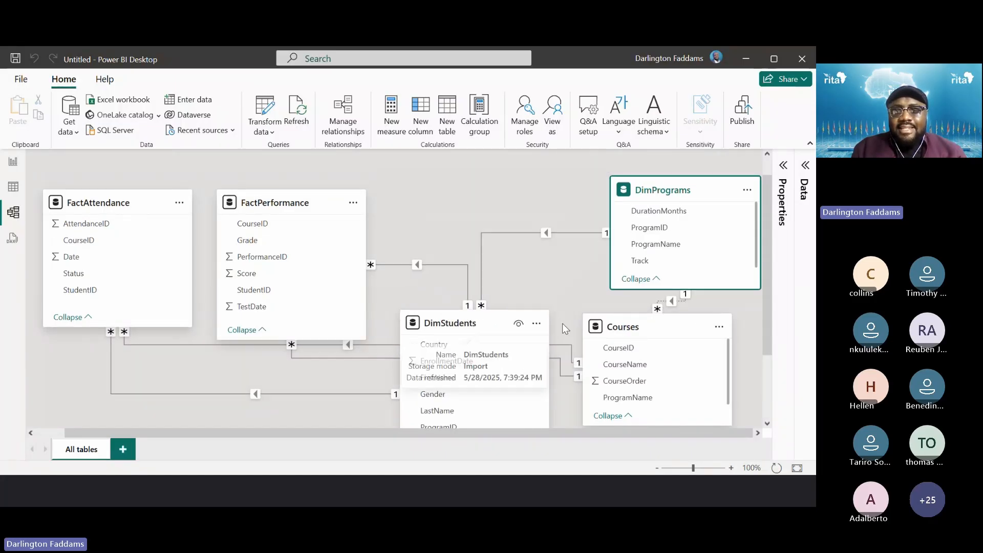
{"action": "left_click_drag", "start_coordinate": [611, 330], "coordinate": [618, 353]}
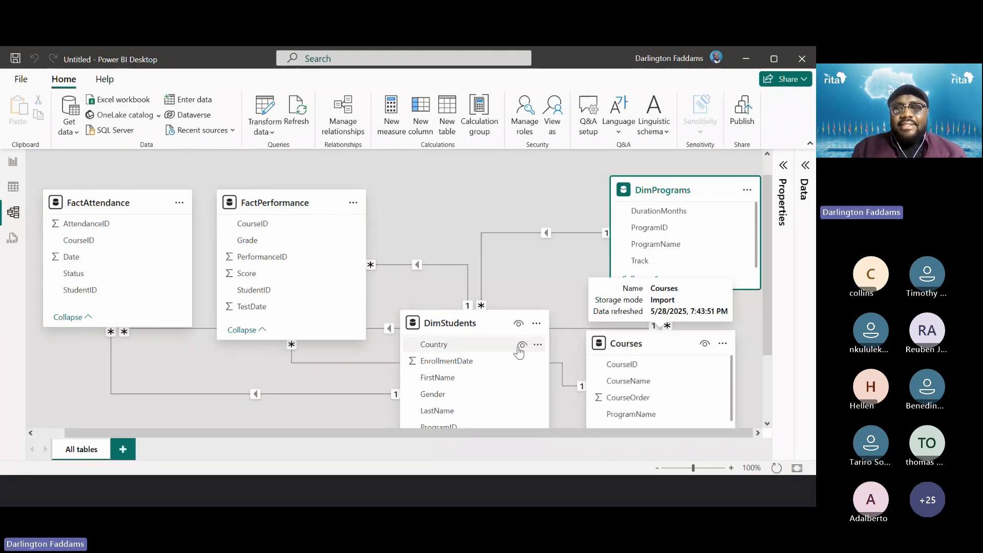
{"action": "left_click_drag", "start_coordinate": [484, 336], "coordinate": [459, 377]}
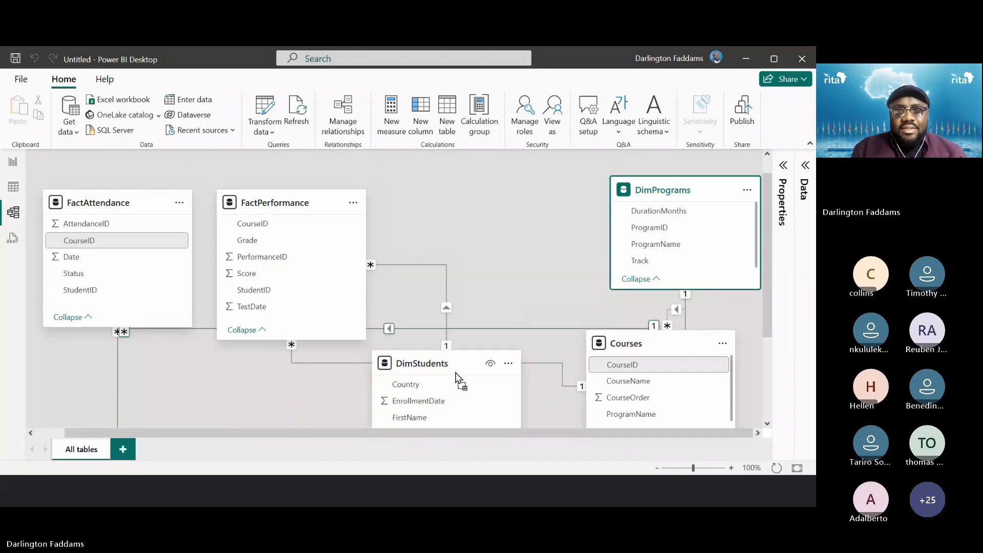
Step: Move the DimPrograms card slightly to the left, above the gap between DimStudents and Courses
{"action": "scroll", "coordinate": [459, 378], "scroll_direction": "down", "scroll_amount": 3}
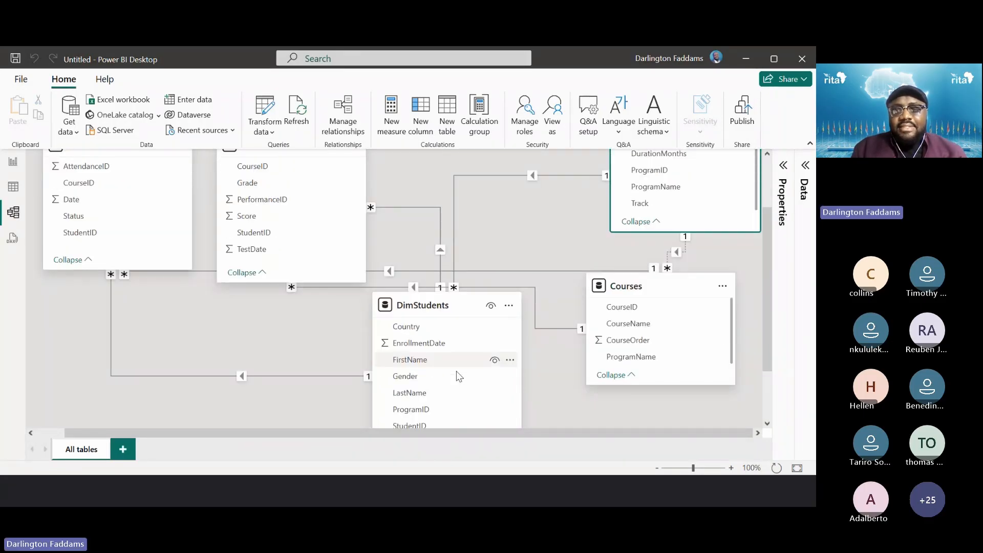
{"action": "scroll", "coordinate": [458, 377], "scroll_direction": "up", "scroll_amount": 1}
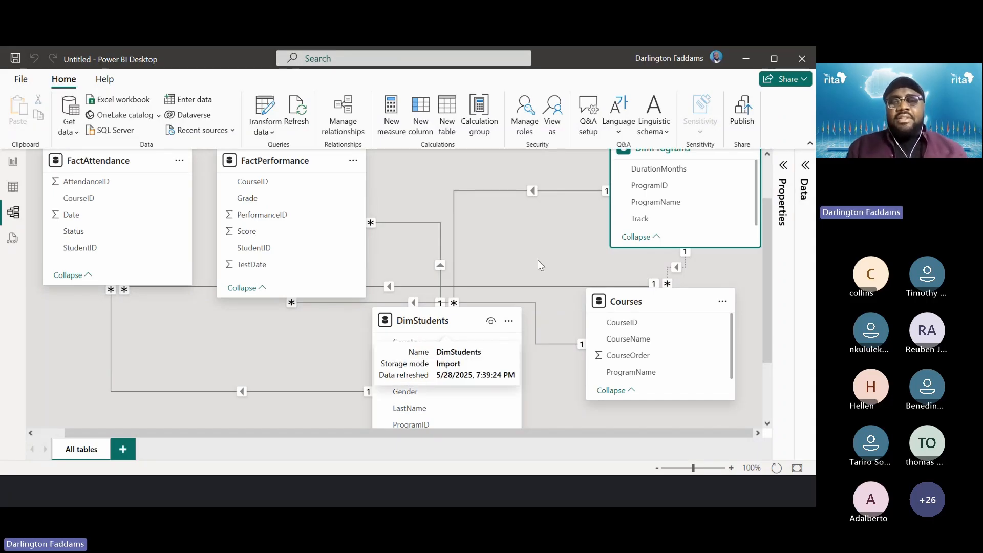
{"action": "scroll", "coordinate": [538, 260], "scroll_direction": "up", "scroll_amount": 2}
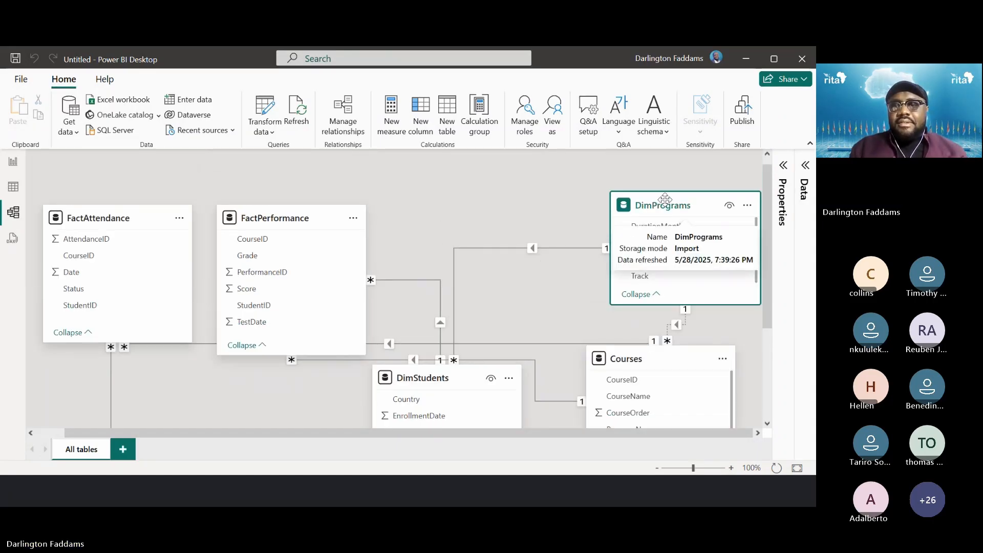
{"action": "left_click_drag", "start_coordinate": [665, 199], "coordinate": [607, 210]}
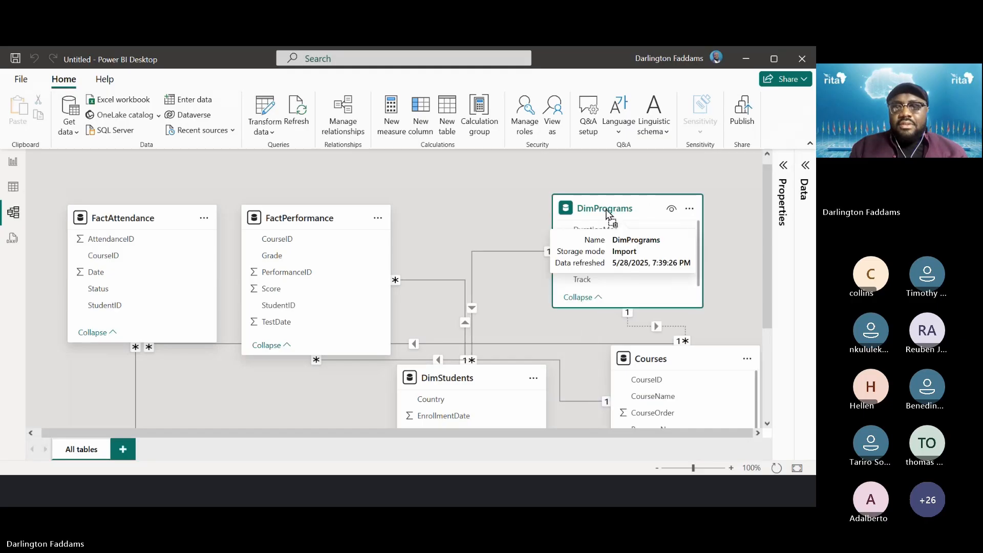
Step: Examine the automatically detected relationships between the tables, especially the inactive ProgramName link from DimPrograms to Courses
{"action": "scroll", "coordinate": [558, 314], "scroll_direction": "down", "scroll_amount": 2}
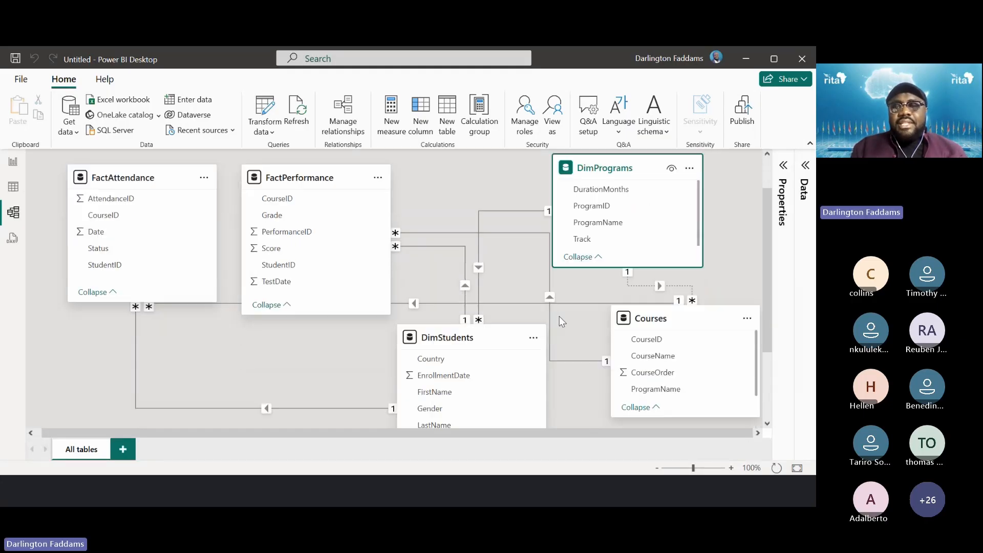
{"action": "scroll", "coordinate": [559, 316], "scroll_direction": "down", "scroll_amount": 1}
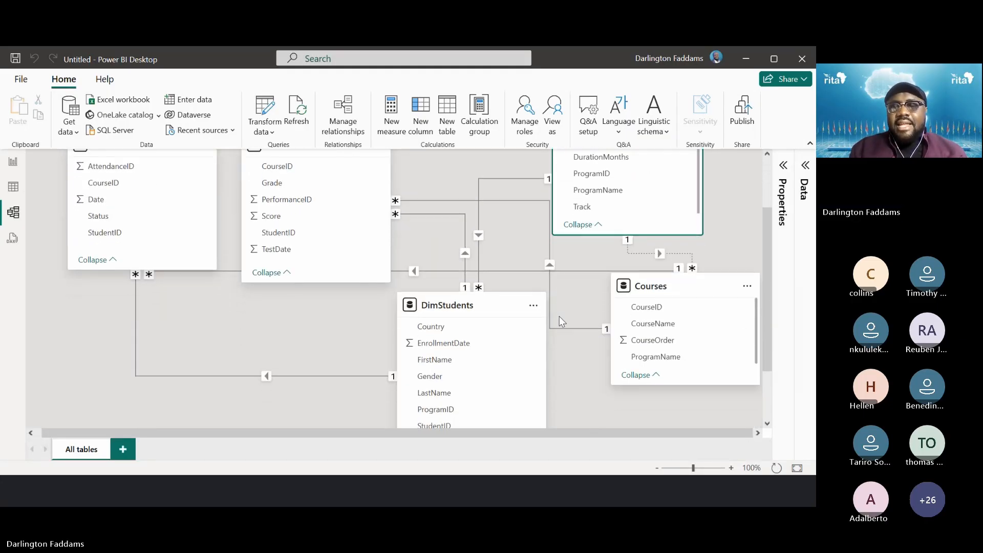
{"action": "scroll", "coordinate": [560, 317], "scroll_direction": "up", "scroll_amount": 1}
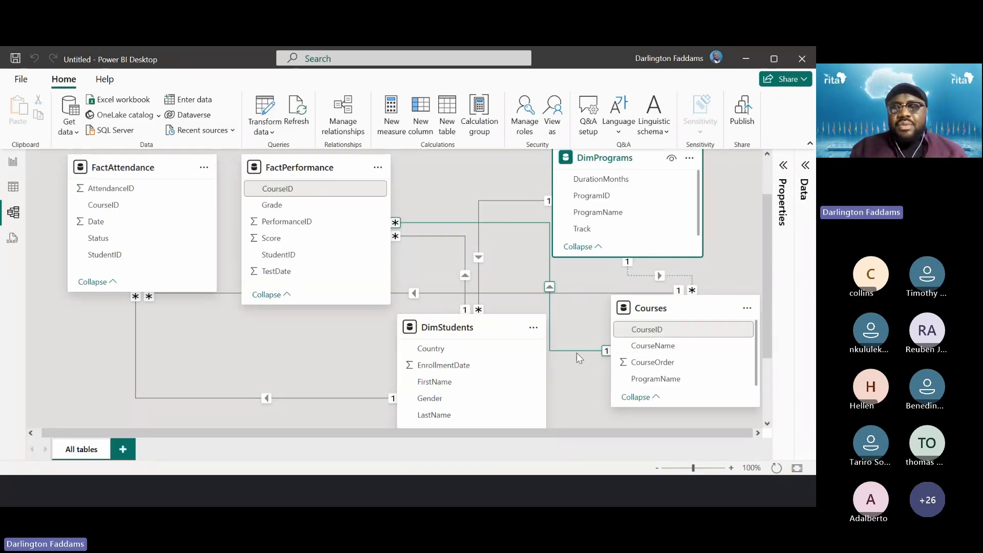
{"action": "scroll", "coordinate": [573, 353], "scroll_direction": "up", "scroll_amount": 2}
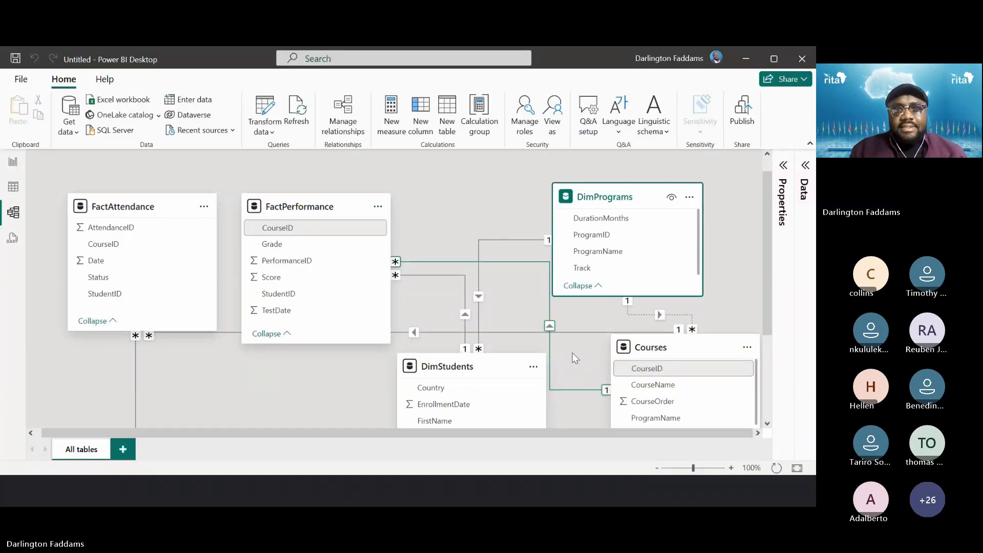
{"action": "scroll", "coordinate": [572, 352], "scroll_direction": "down", "scroll_amount": 1}
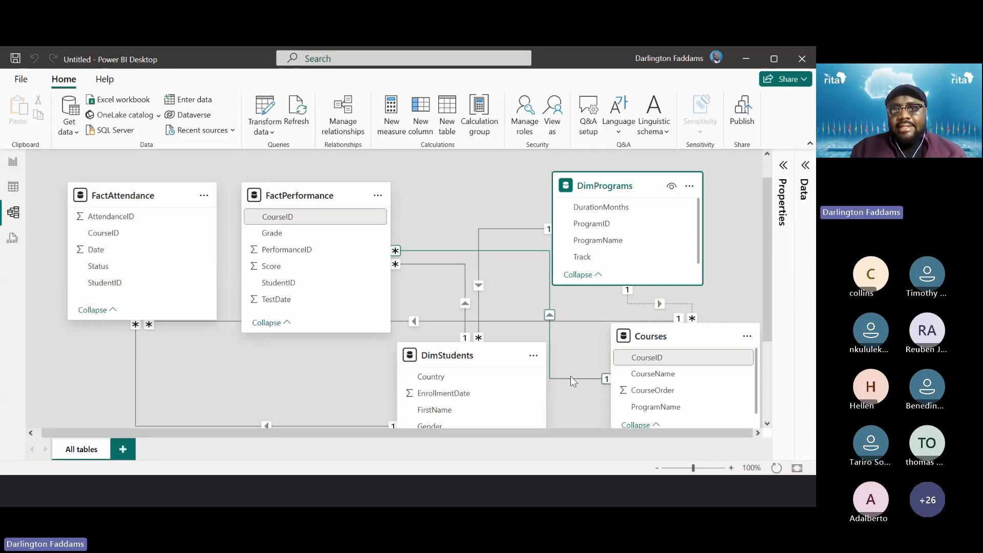
{"action": "scroll", "coordinate": [571, 378], "scroll_direction": "down", "scroll_amount": 1}
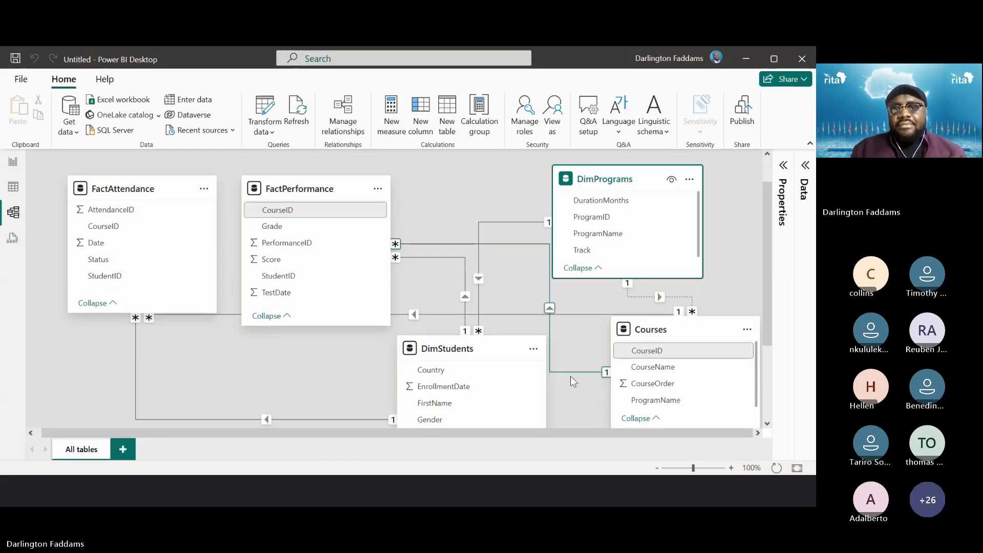
{"action": "scroll", "coordinate": [570, 378], "scroll_direction": "down", "scroll_amount": 1}
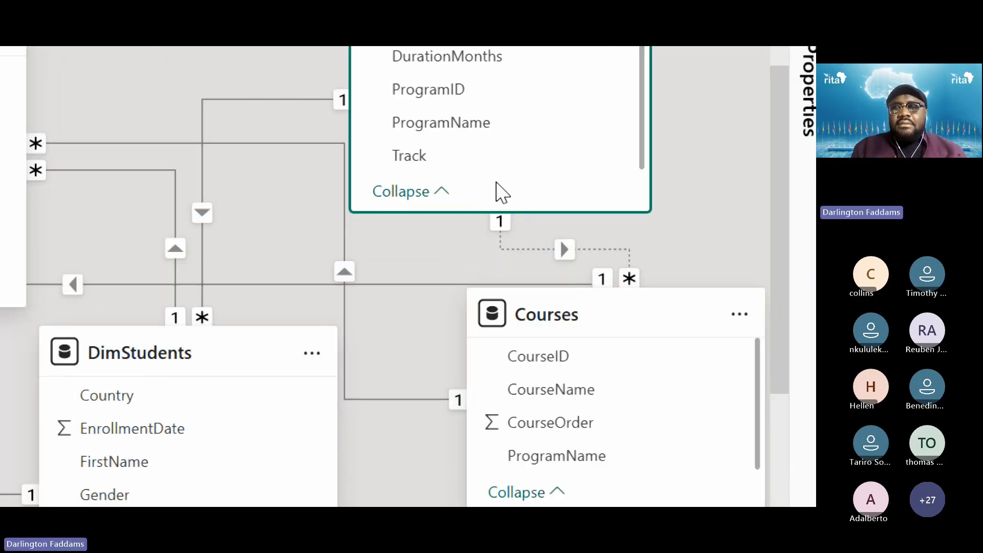
{"action": "mouse_move", "coordinate": [533, 243]}
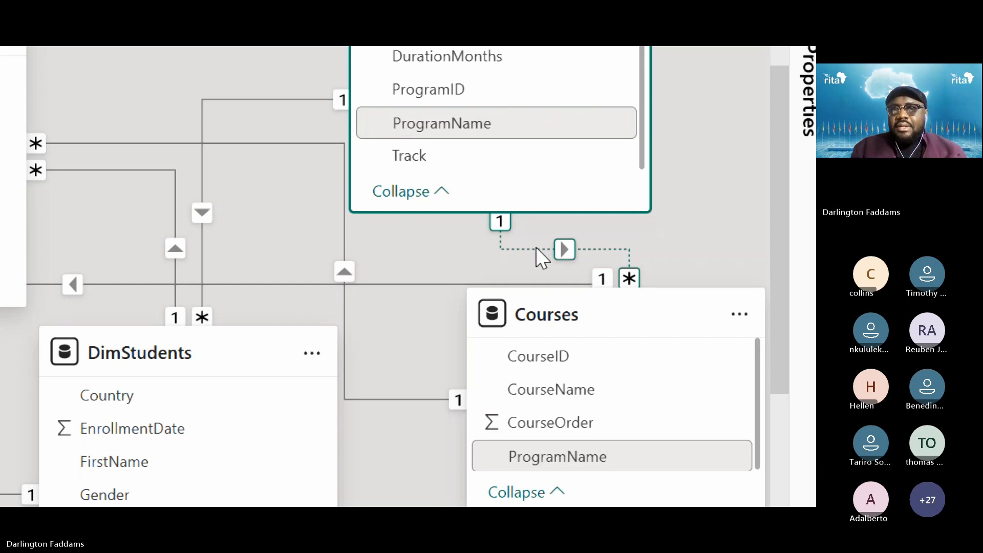
{"action": "scroll", "coordinate": [540, 258], "scroll_direction": "down", "scroll_amount": 1}
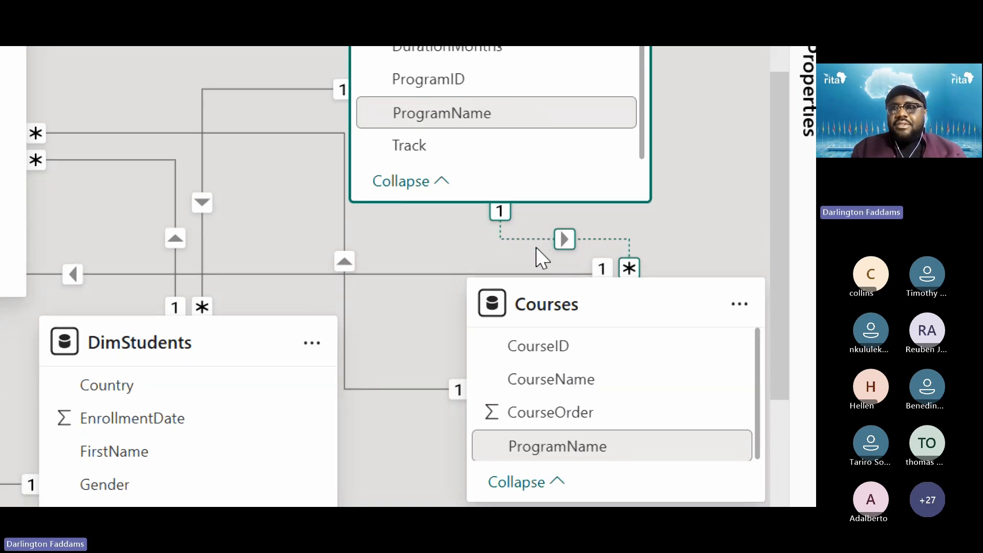
{"action": "scroll", "coordinate": [537, 251], "scroll_direction": "down", "scroll_amount": 1}
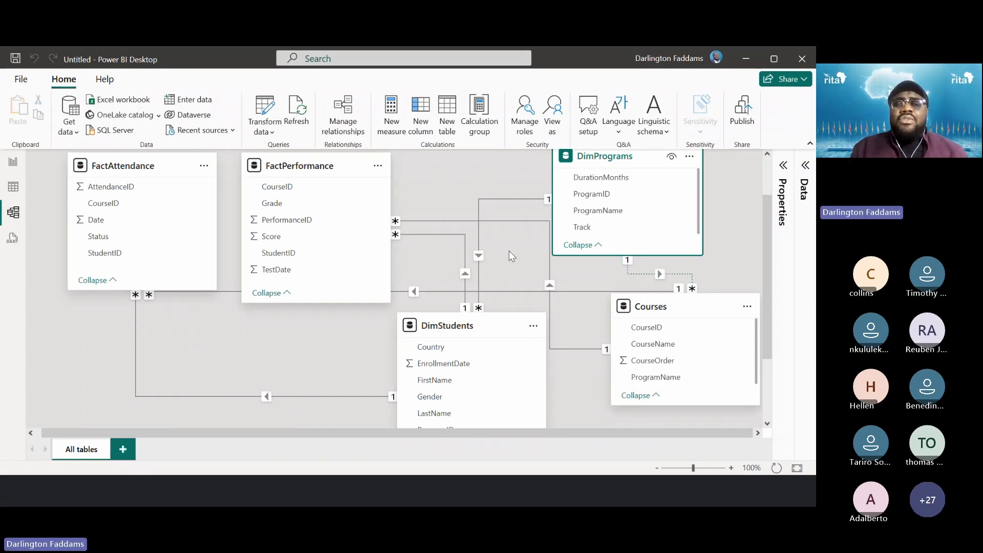
Step: Delete the relationships linking FactPerformance to Courses and FactPerformance to DimStudents
{"action": "right_click", "coordinate": [463, 221]}
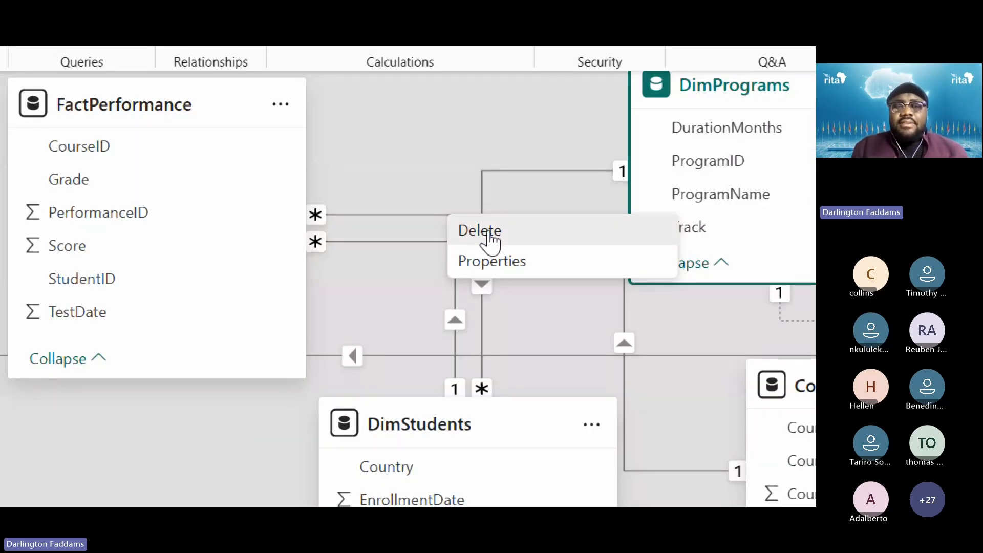
{"action": "left_click", "coordinate": [489, 235]}
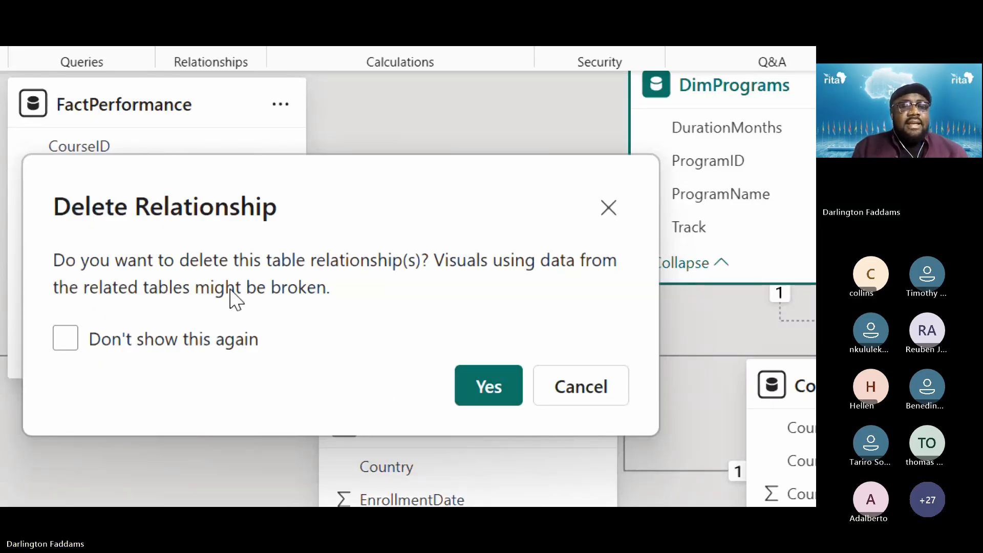
{"action": "left_click", "coordinate": [485, 394]}
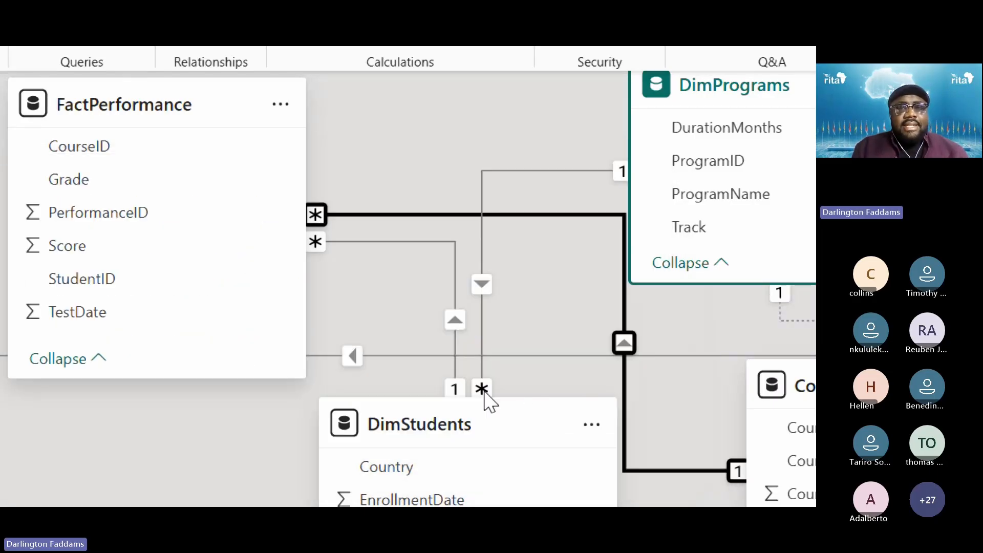
{"action": "right_click", "coordinate": [422, 334]}
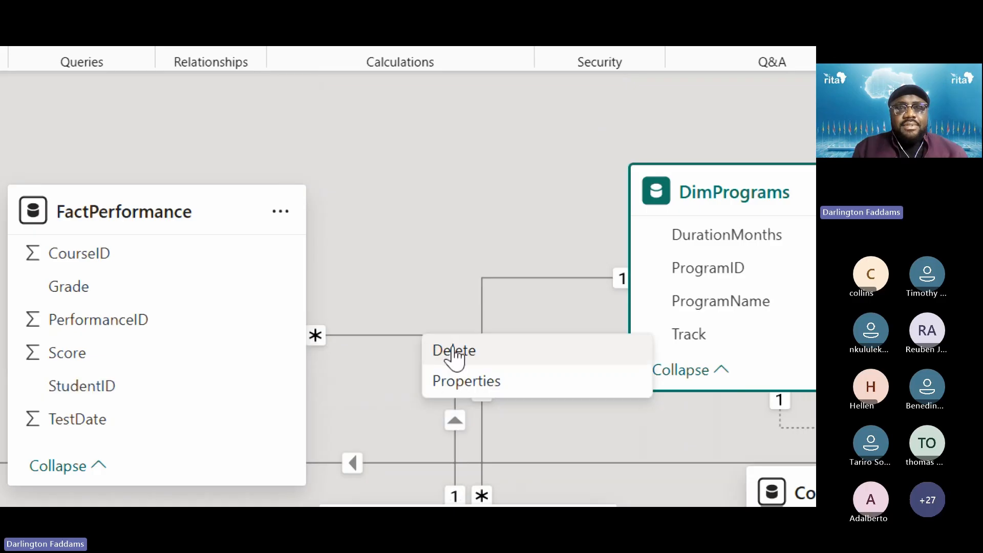
{"action": "left_click", "coordinate": [457, 356]}
{"action": "left_click", "coordinate": [493, 409]}
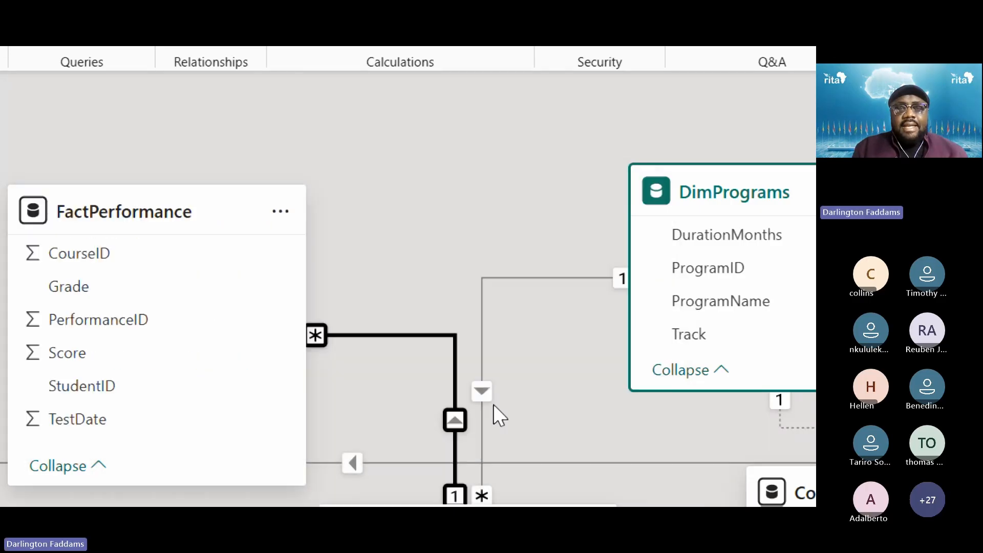
Step: Delete the relationship between DimPrograms and DimStudents and the one between FactAttendance and Courses
{"action": "right_click", "coordinate": [510, 279]}
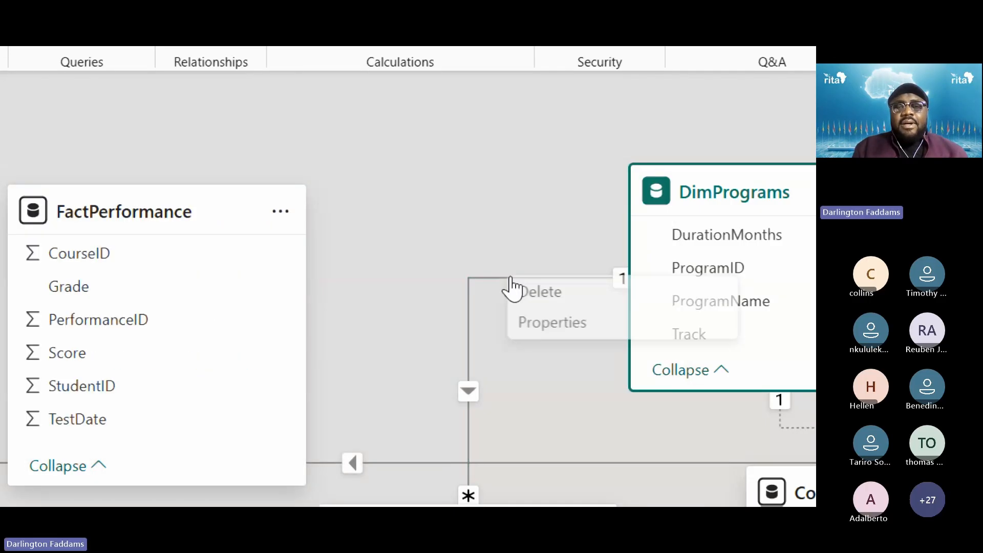
{"action": "left_click", "coordinate": [536, 293]}
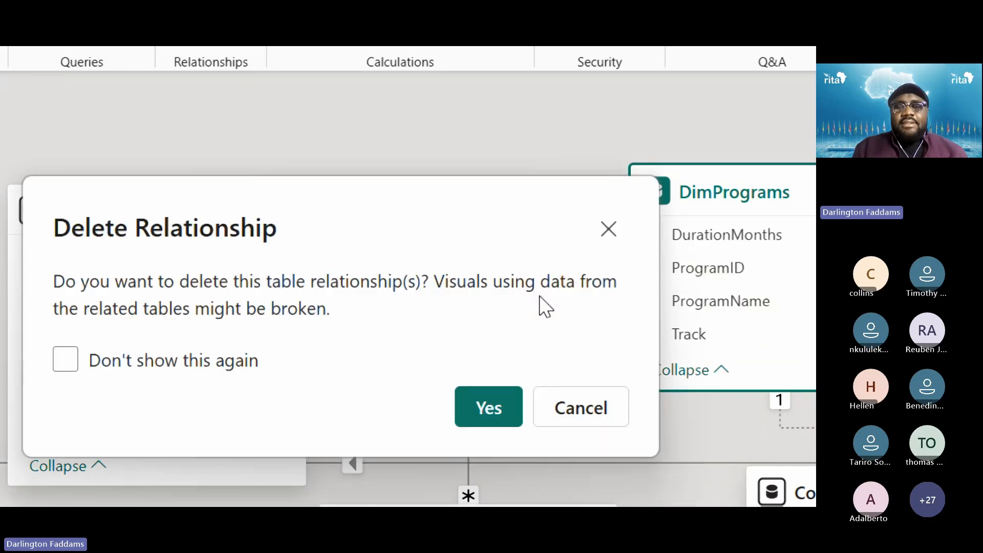
{"action": "left_click", "coordinate": [487, 420]}
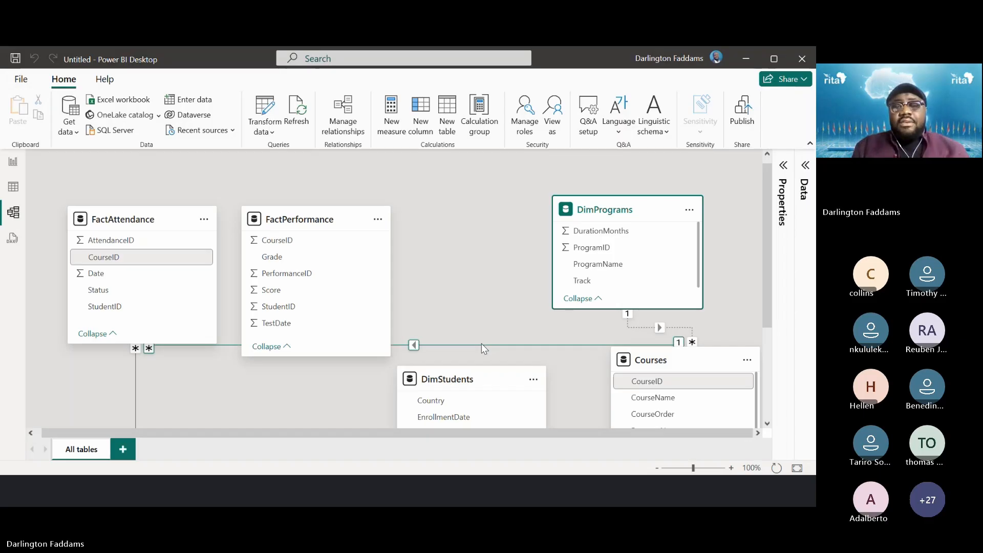
{"action": "right_click", "coordinate": [481, 344]}
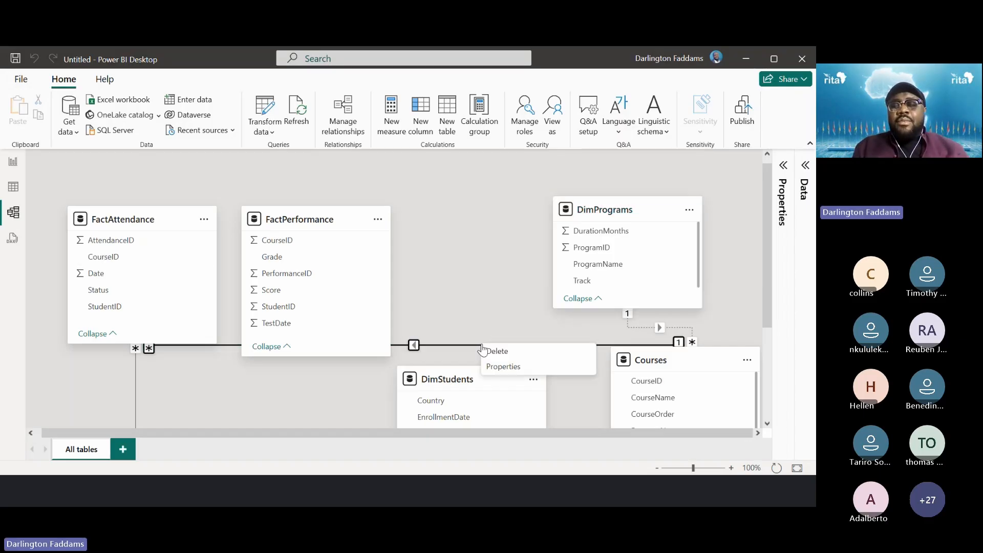
{"action": "left_click", "coordinate": [488, 351]}
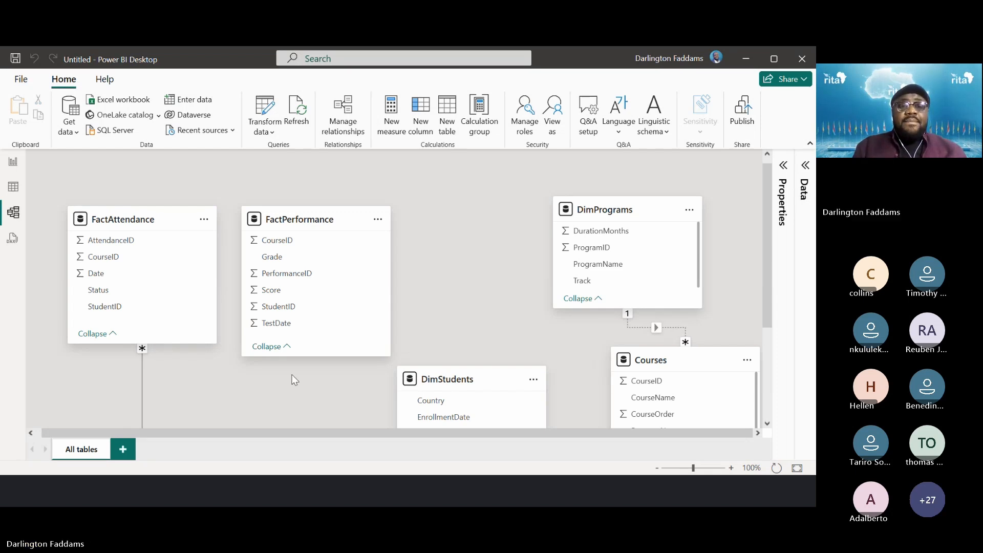
Step: Delete the relationship between the FactAttendance and DimStudents tables
{"action": "scroll", "coordinate": [295, 379], "scroll_direction": "down", "scroll_amount": 3}
{"action": "right_click", "coordinate": [295, 296]}
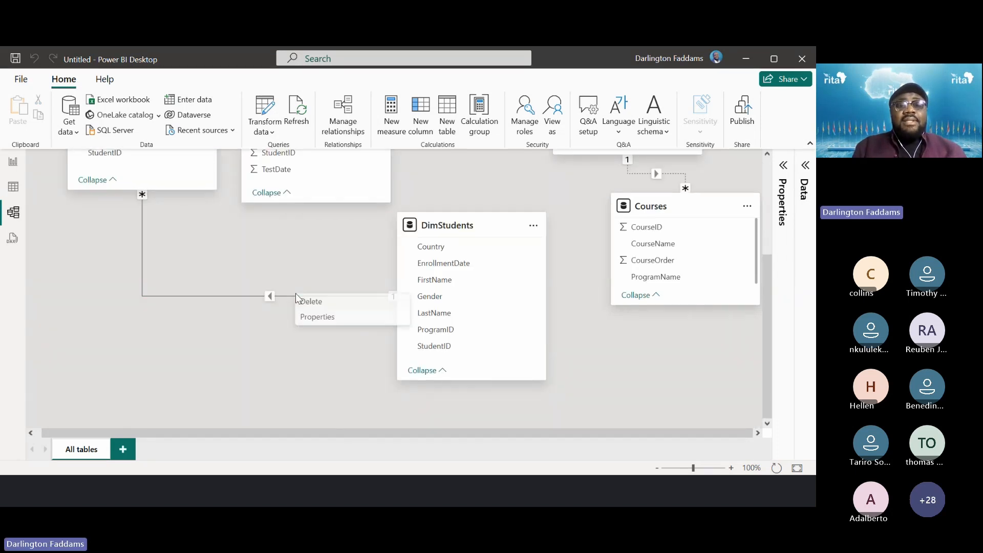
{"action": "right_click", "coordinate": [287, 296]}
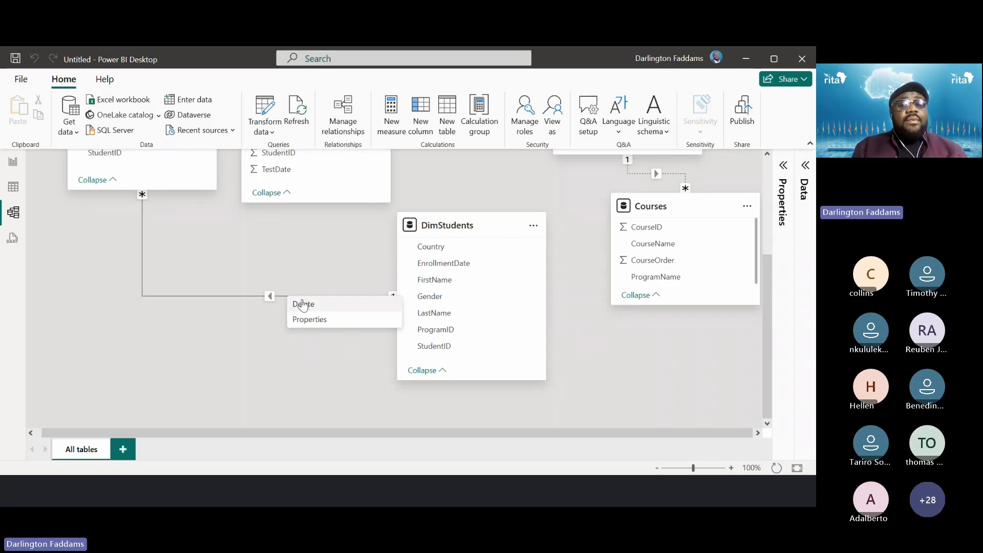
{"action": "left_click", "coordinate": [303, 305]}
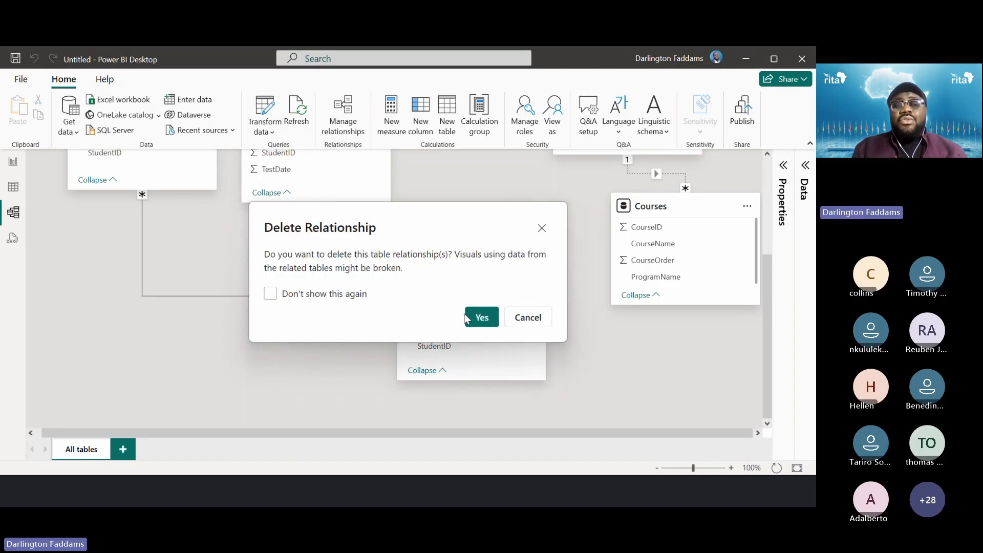
{"action": "left_click", "coordinate": [479, 318]}
Step: Delete the relationship between the DimPrograms and Courses tables
{"action": "scroll", "coordinate": [477, 316], "scroll_direction": "up", "scroll_amount": 1}
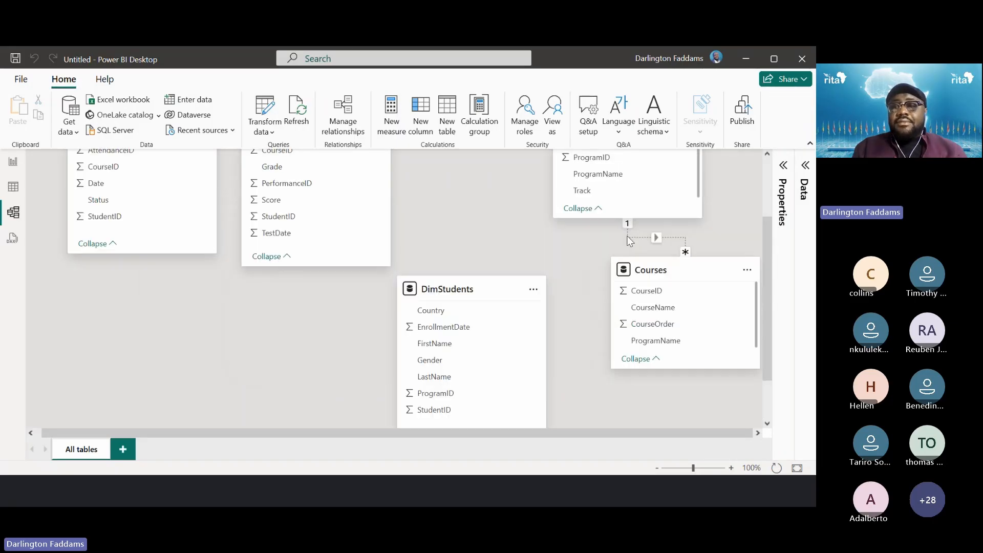
{"action": "right_click", "coordinate": [644, 237]}
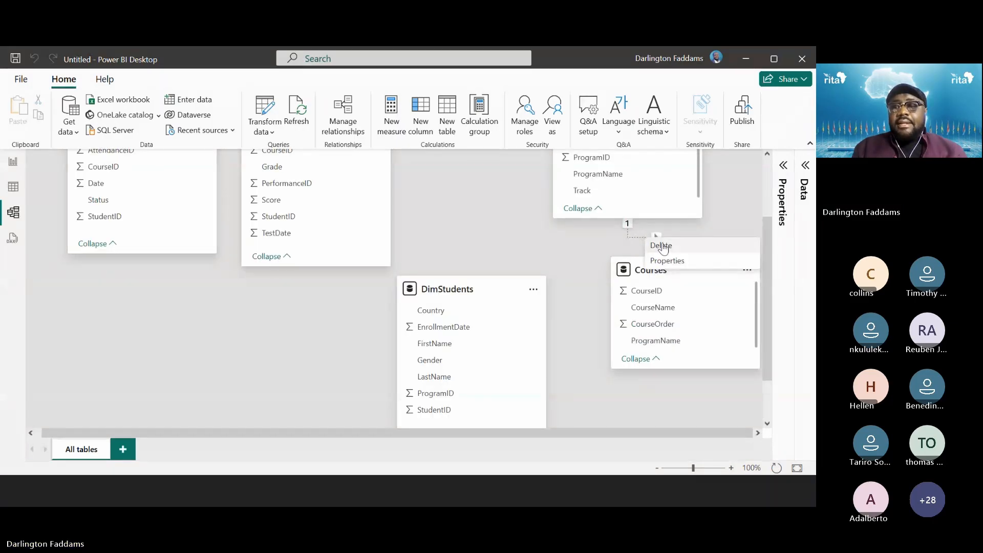
{"action": "left_click", "coordinate": [661, 243]}
{"action": "left_click", "coordinate": [482, 318]}
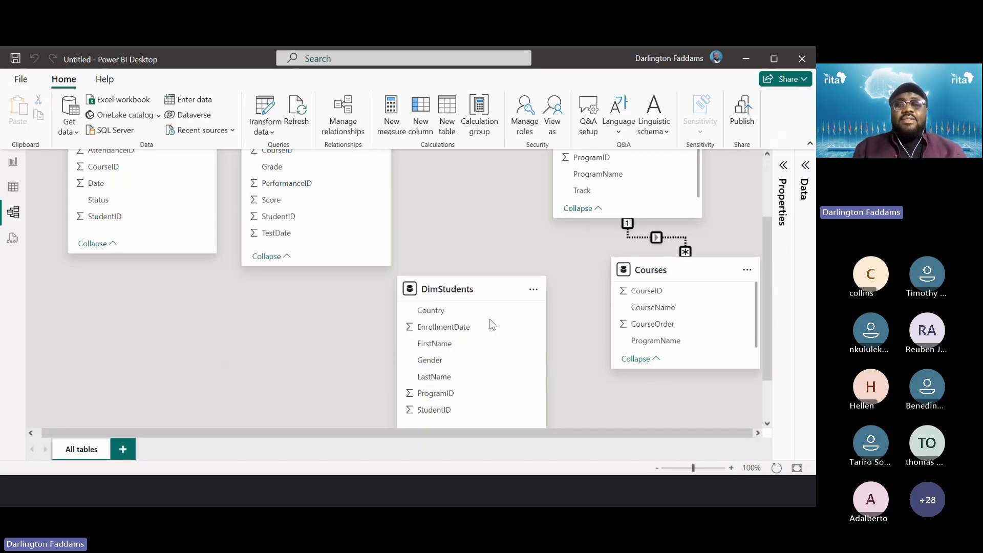
Step: Arrange the FactPerformance and DimStudents tables in one row beside FactAttendance, with even gaps between them
{"action": "scroll", "coordinate": [551, 299], "scroll_direction": "up", "scroll_amount": 1}
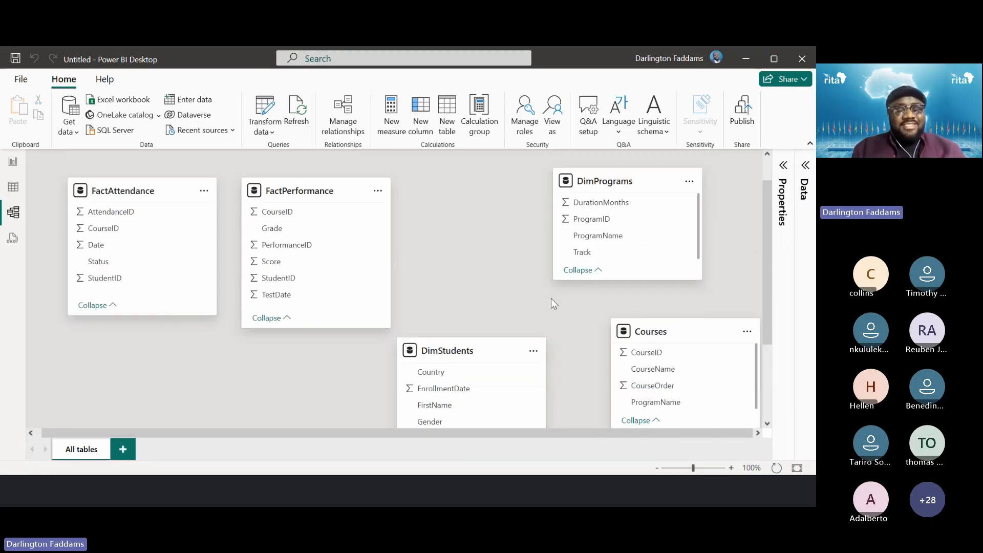
{"action": "scroll", "coordinate": [551, 299], "scroll_direction": "up", "scroll_amount": 1}
{"action": "key", "text": "alt+Tab"}
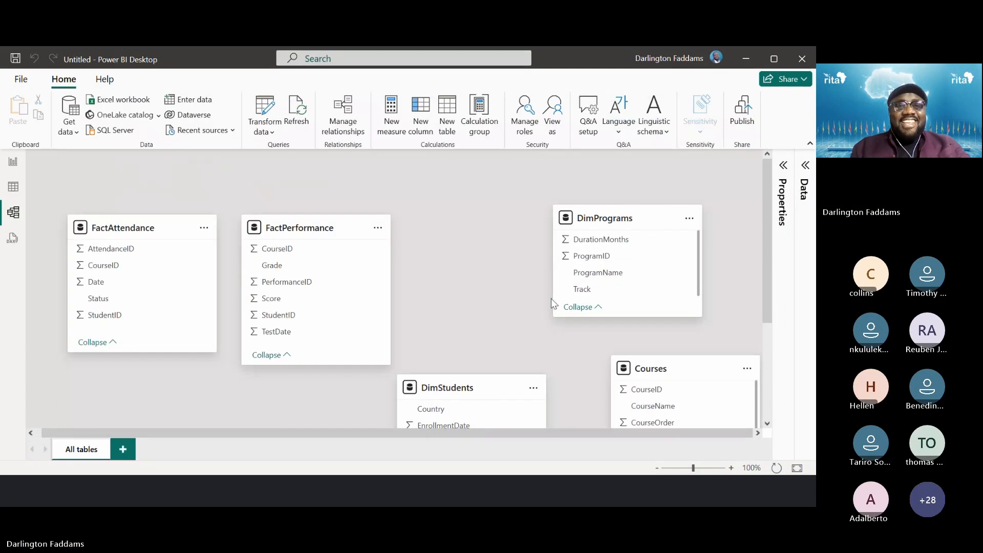
{"action": "key", "text": "alt+Tab"}
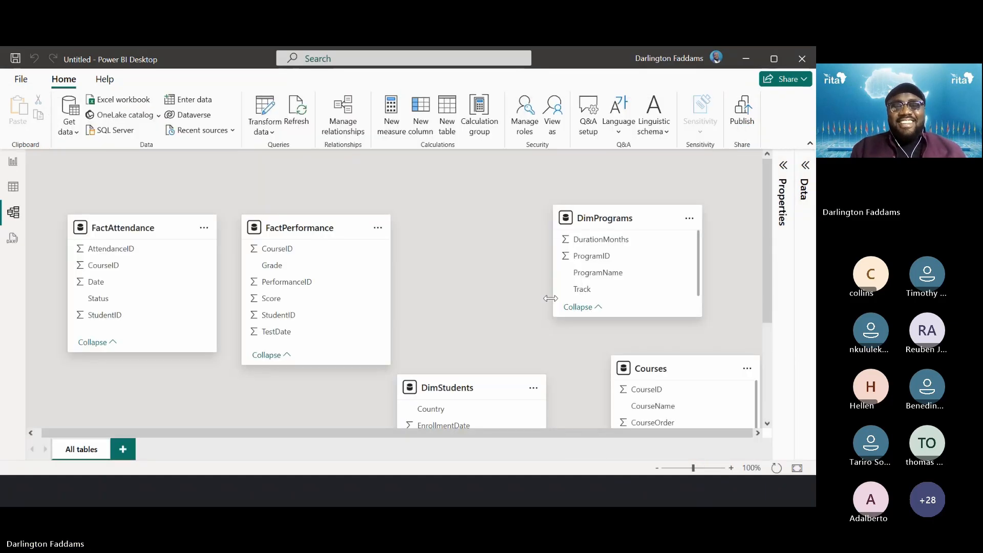
{"action": "left_click_drag", "start_coordinate": [464, 385], "coordinate": [476, 234]}
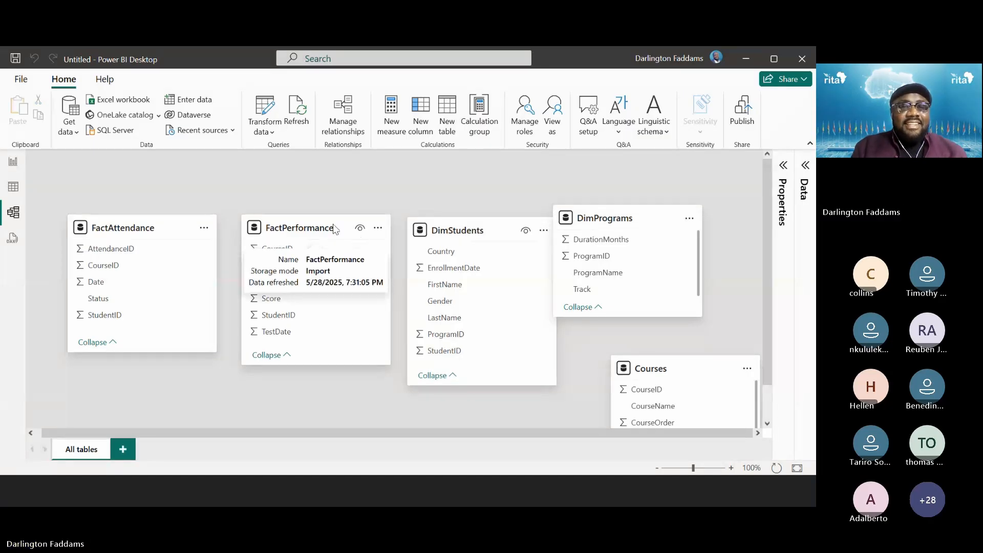
{"action": "left_click_drag", "start_coordinate": [333, 225], "coordinate": [320, 226]}
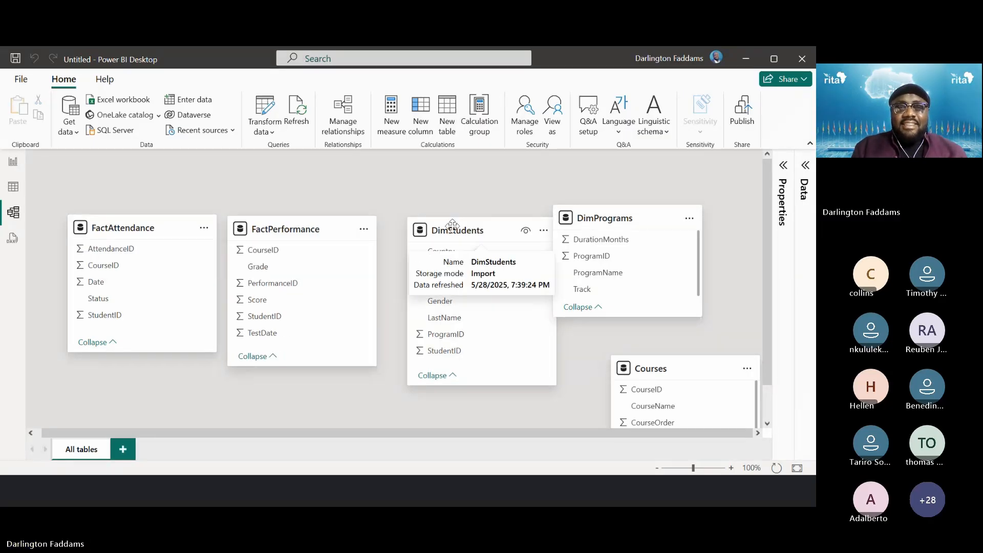
{"action": "left_click_drag", "start_coordinate": [453, 227], "coordinate": [431, 224]}
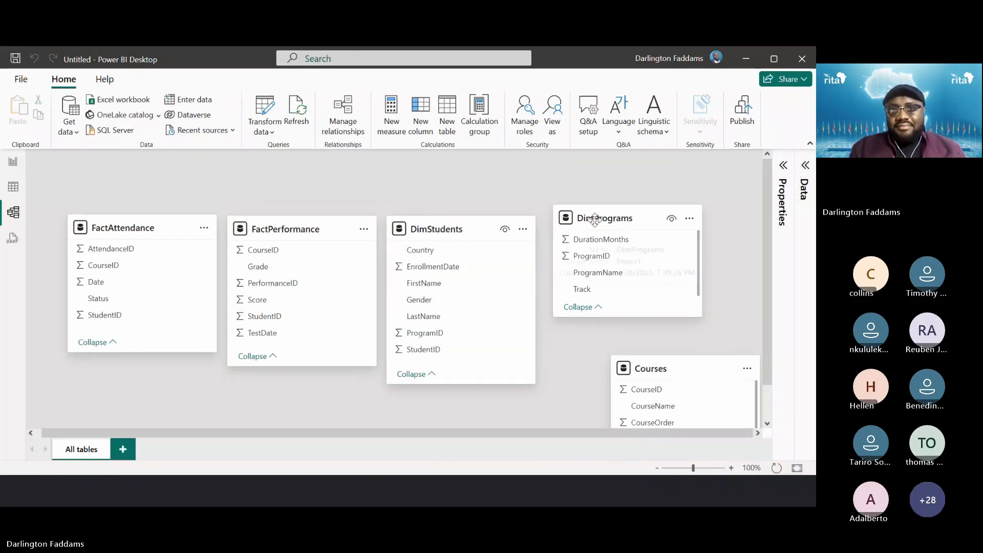
Step: Stack the DimPrograms and Courses tables in one aligned column beside DimStudents, making both cards slightly taller
{"action": "left_click_drag", "start_coordinate": [600, 212], "coordinate": [611, 205]}
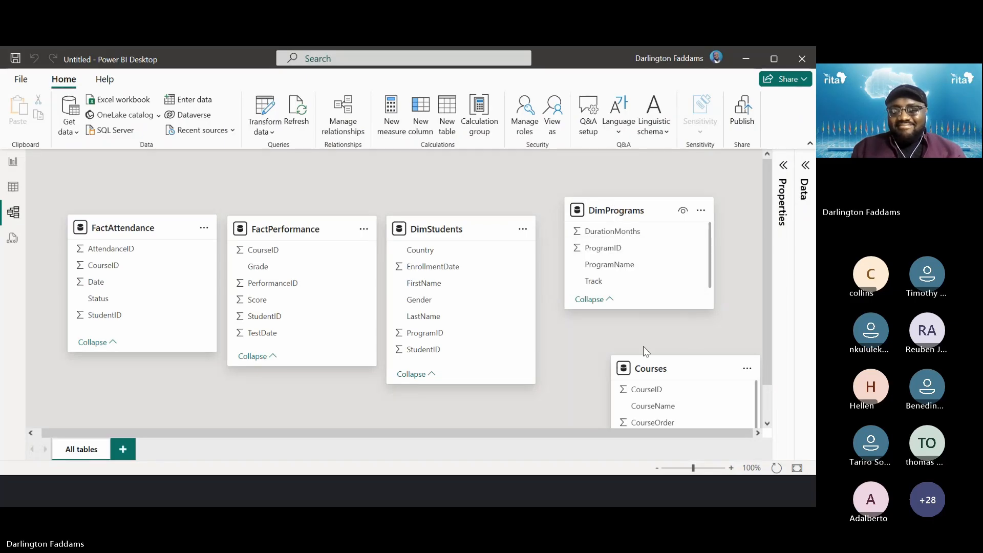
{"action": "left_click_drag", "start_coordinate": [651, 369], "coordinate": [609, 331]}
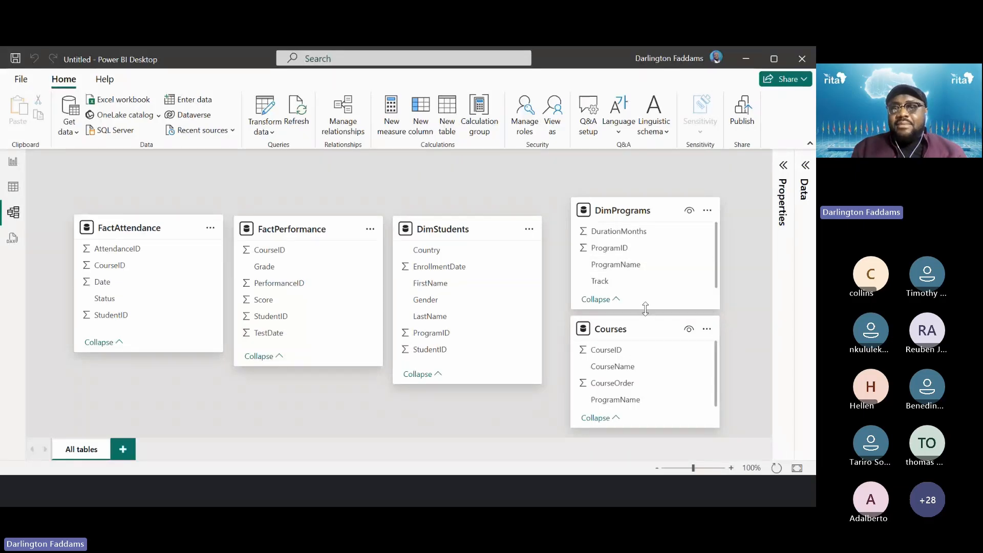
{"action": "left_click_drag", "start_coordinate": [646, 308], "coordinate": [646, 310]}
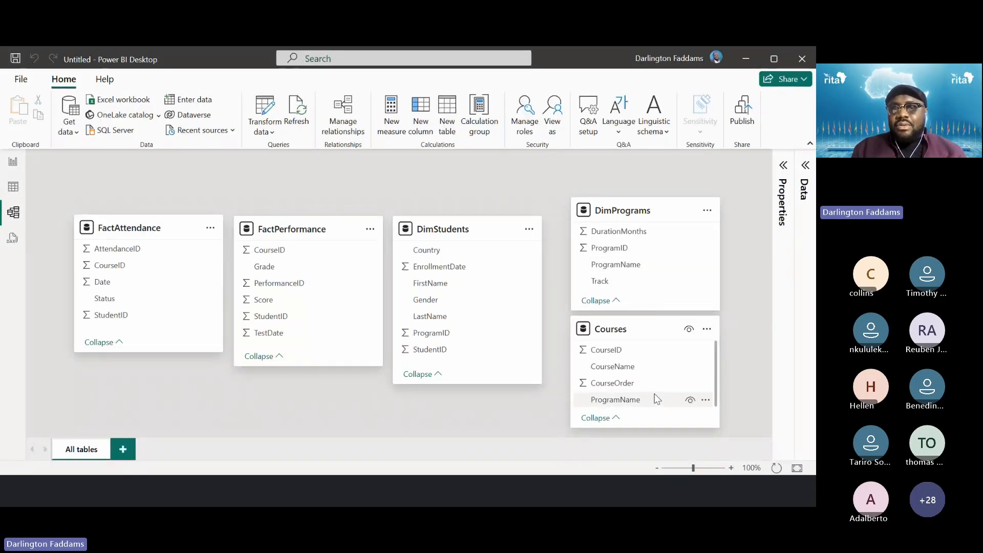
{"action": "left_click_drag", "start_coordinate": [647, 426], "coordinate": [647, 429]}
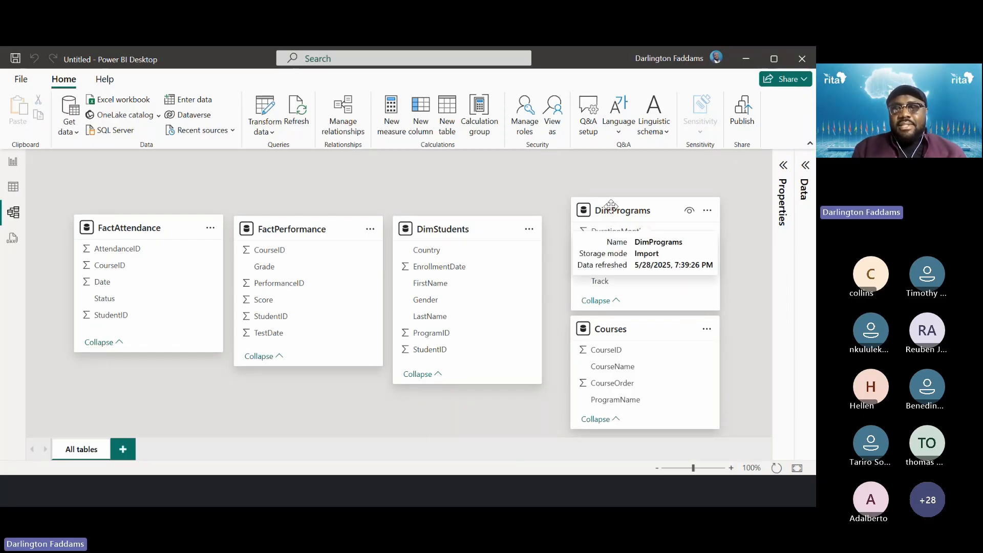
{"action": "left_click_drag", "start_coordinate": [613, 210], "coordinate": [601, 210]}
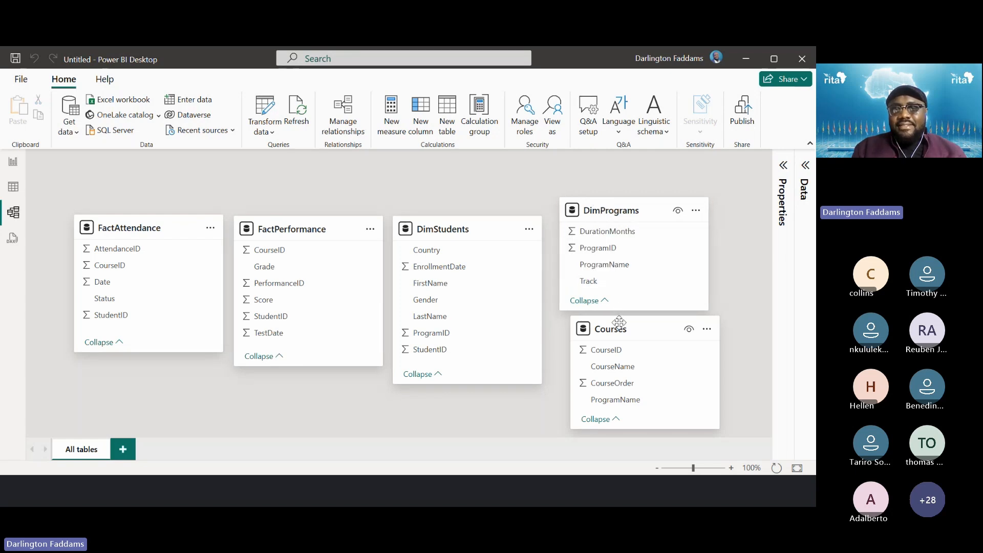
{"action": "left_click_drag", "start_coordinate": [618, 328], "coordinate": [608, 329]}
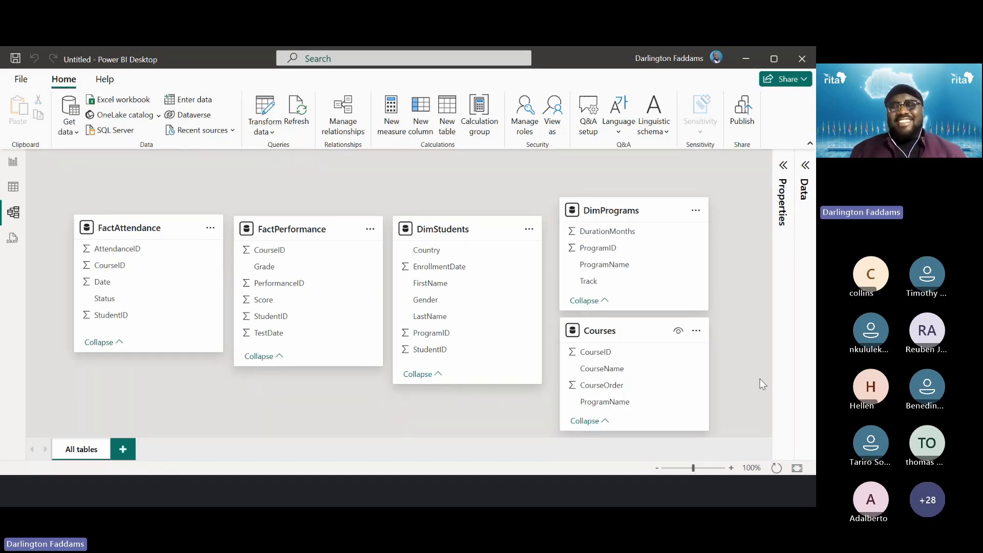
Step: Rename the Courses table to DimCourses
{"action": "left_click", "coordinate": [806, 234]}
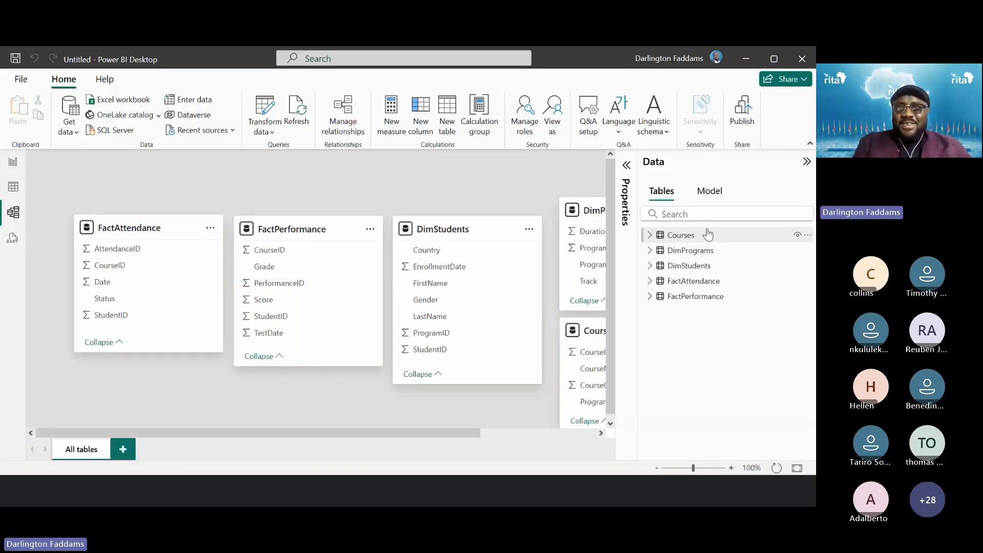
{"action": "key", "text": "super+plus"}
{"action": "key", "text": "super+plus"}
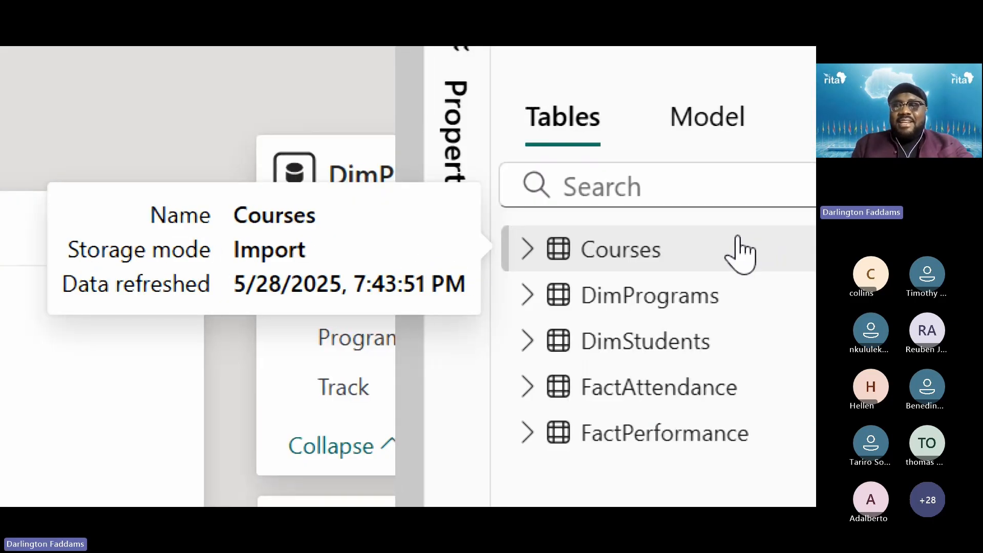
{"action": "double_click", "coordinate": [593, 258]}
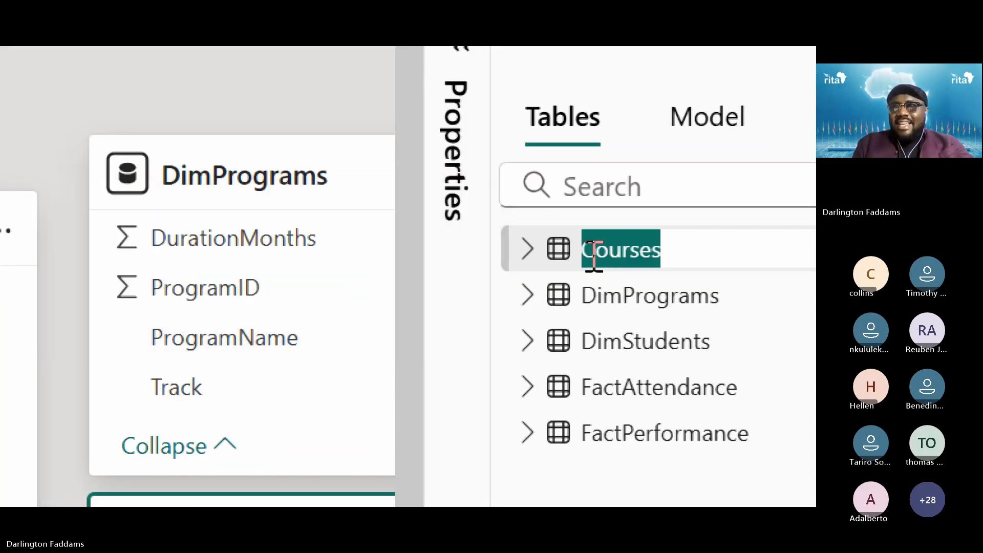
{"action": "left_click", "coordinate": [593, 258]}
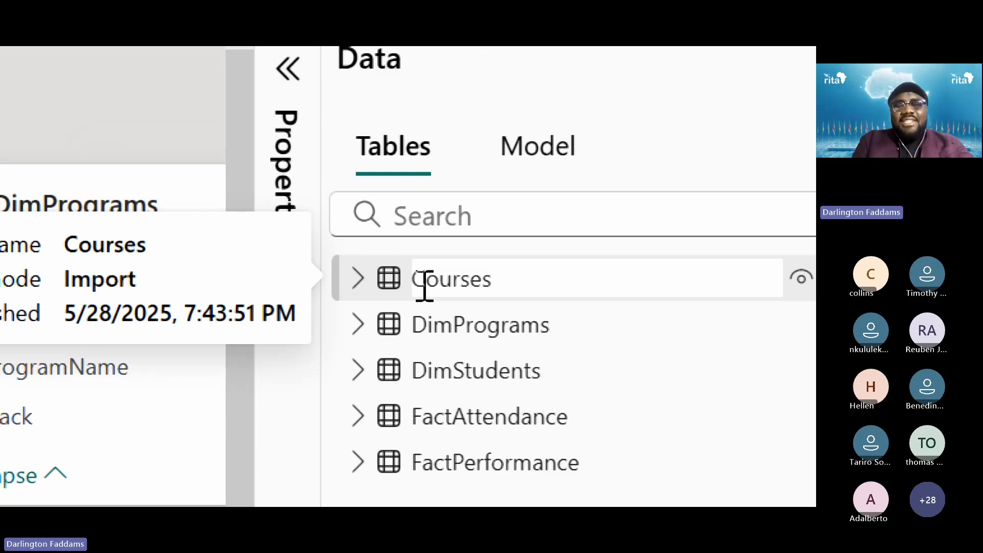
{"action": "type", "text": "Dim"}
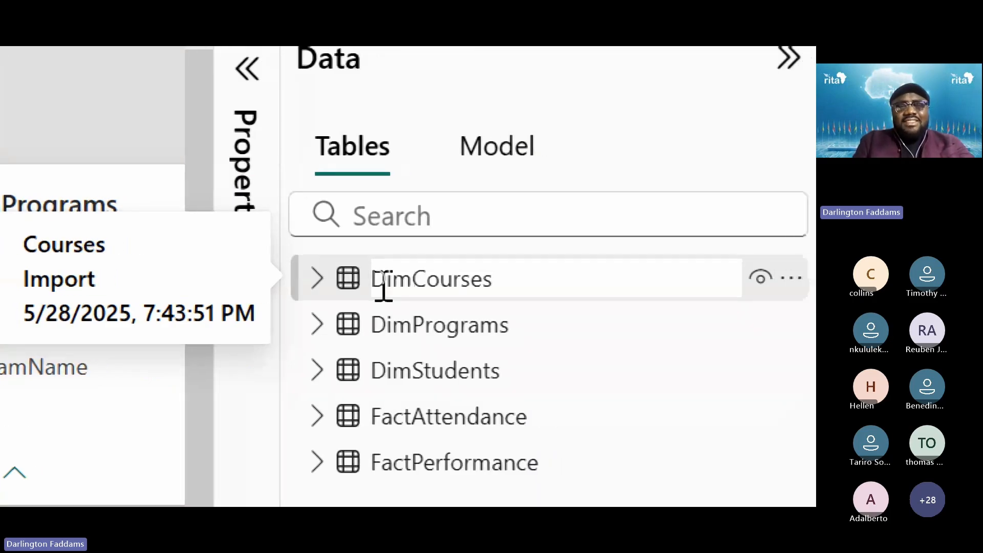
{"action": "key", "text": "Return"}
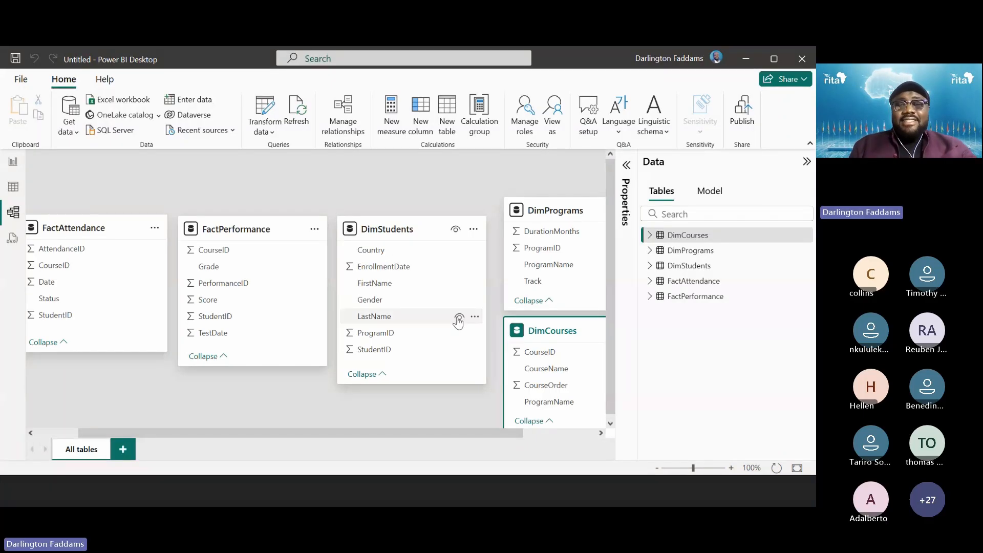
{"action": "scroll", "coordinate": [458, 322], "scroll_direction": "right", "scroll_amount": 1}
{"action": "scroll", "coordinate": [457, 318], "scroll_direction": "left", "scroll_amount": 2}
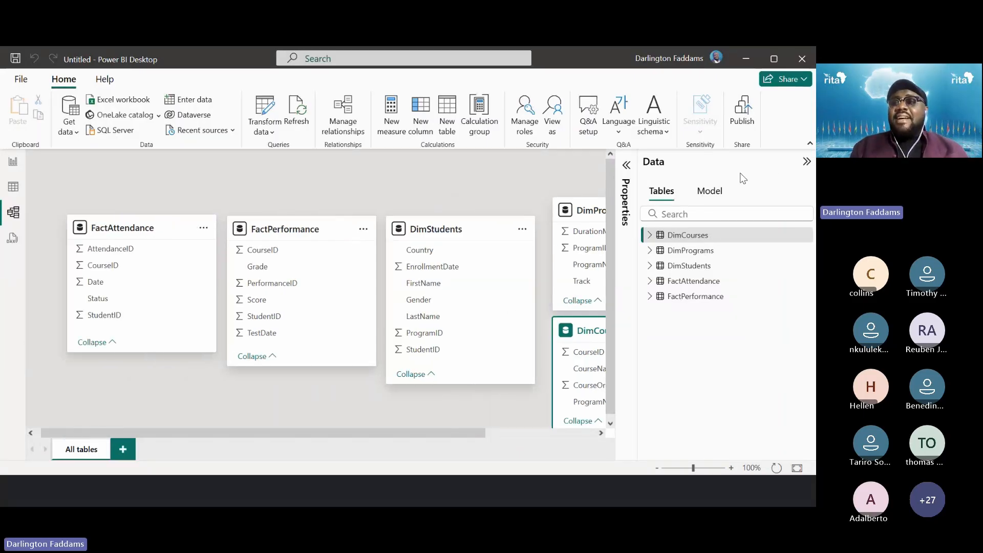
{"action": "left_click", "coordinate": [807, 162]}
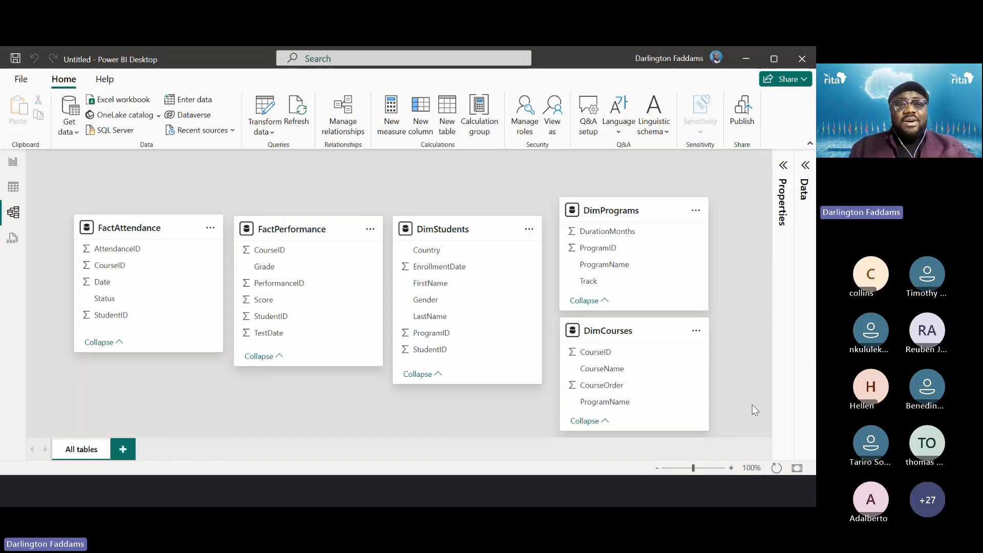
Step: Switch to the slide presentation and go to the slide explaining the Dimension Table
{"action": "key", "text": "alt+Tab"}
{"action": "key", "text": "Escape"}
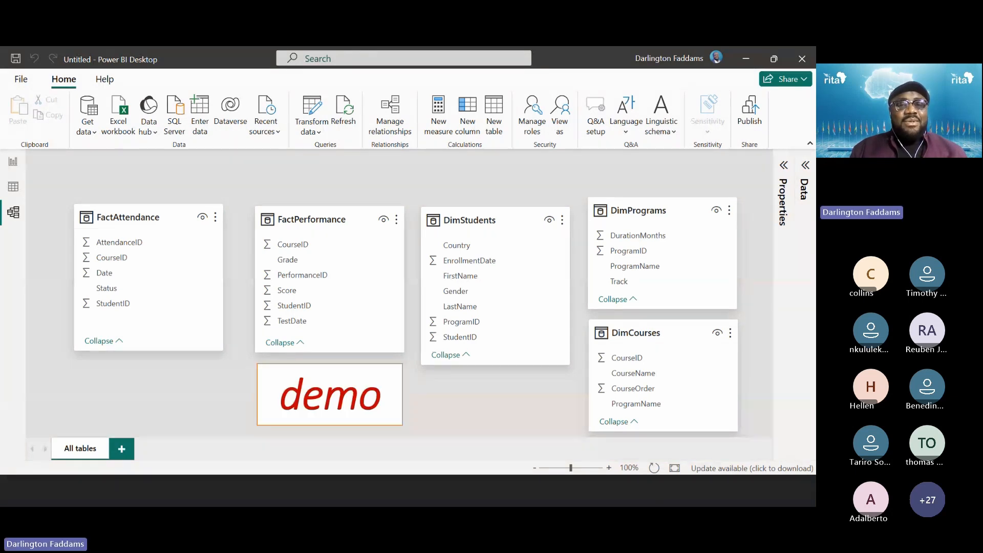
{"action": "key", "text": "Right"}
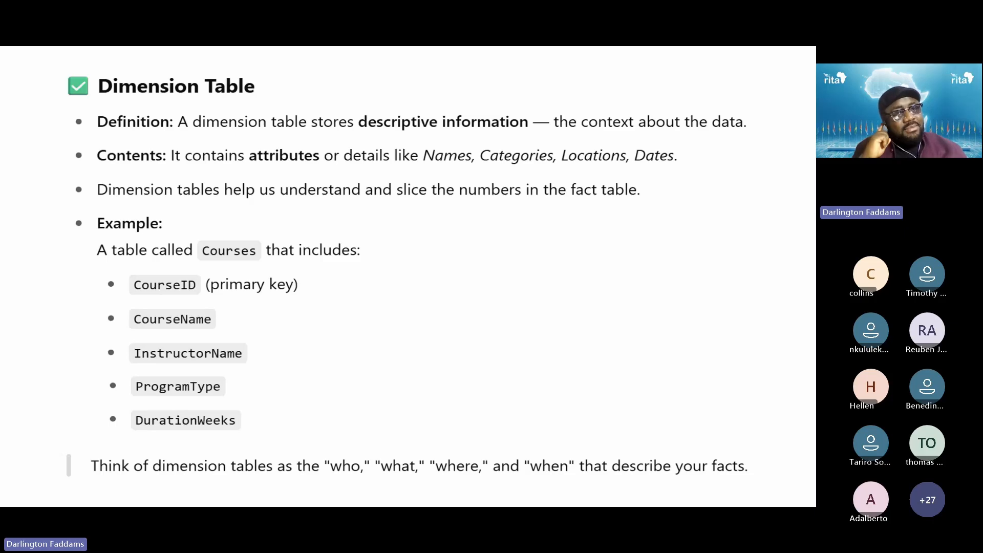
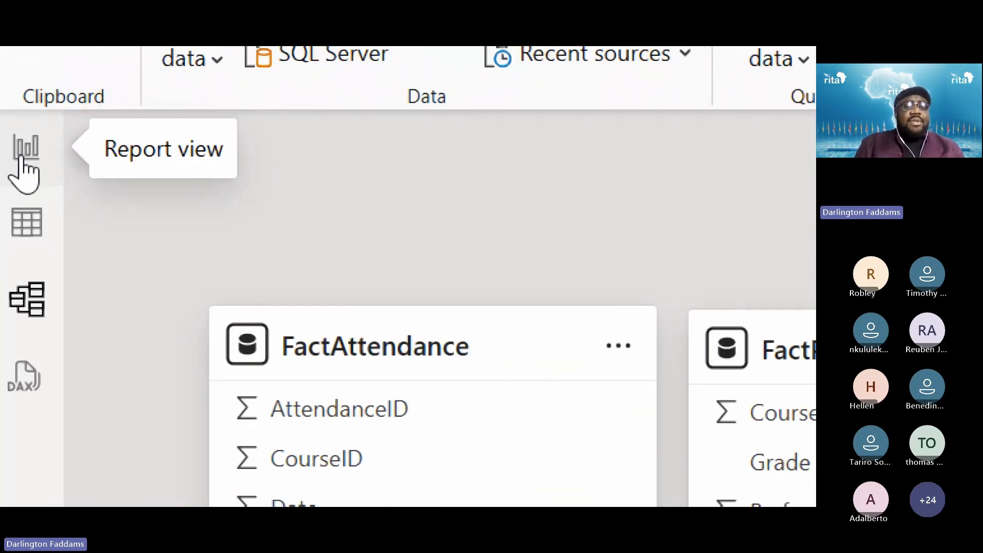
Step: Insert a stacked bar chart on Page 1 of the report and enlarge it
{"action": "left_click", "coordinate": [22, 161]}
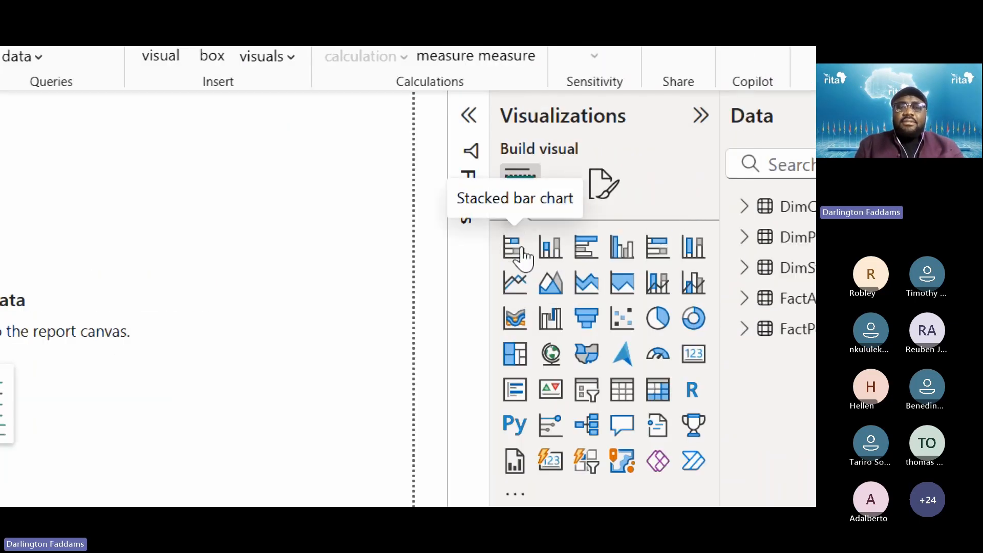
{"action": "left_click", "coordinate": [516, 247]}
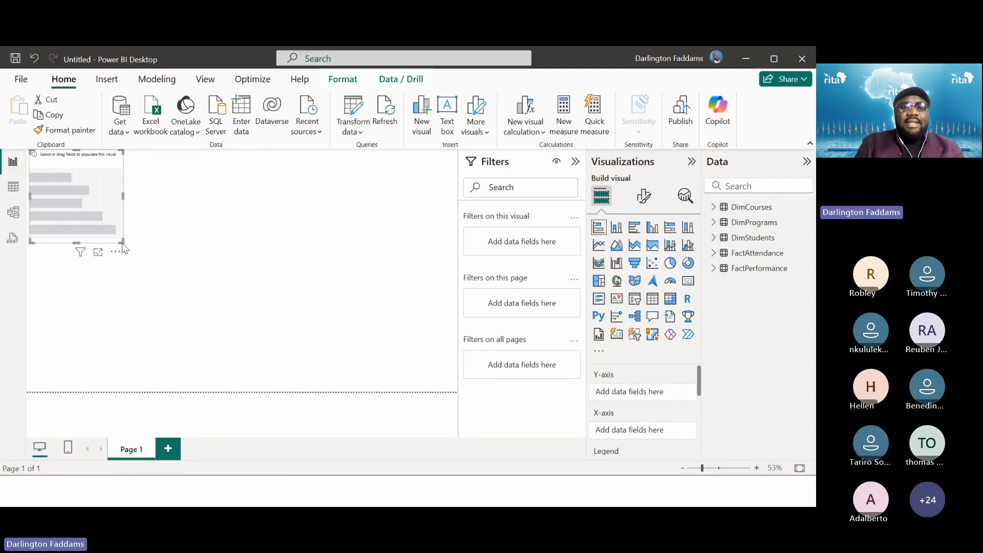
{"action": "left_click_drag", "start_coordinate": [122, 242], "coordinate": [237, 402]}
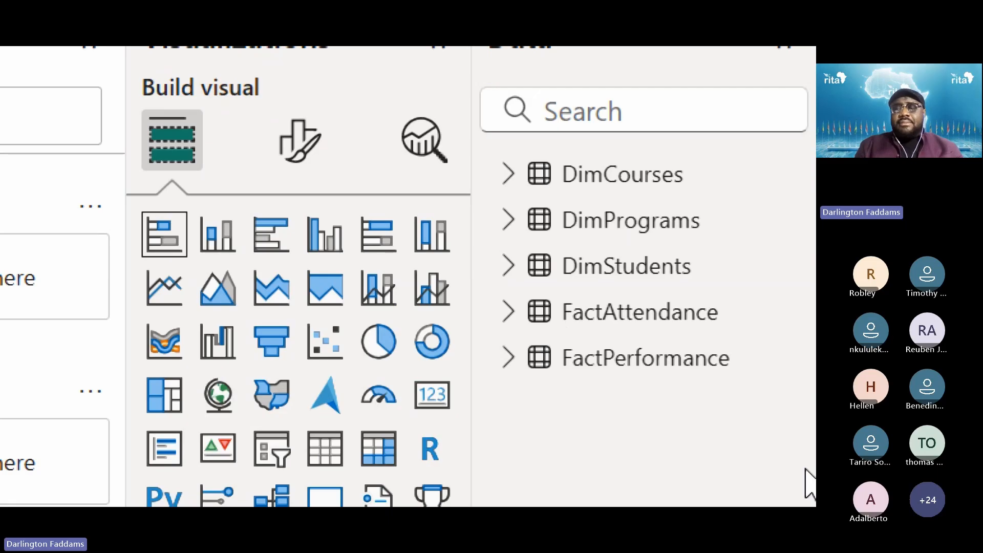
Step: Add CourseID and ProgramName from DimCourses to the stacked bar chart, with ProgramName on the Y-axis and Count of CourseID on the X-axis
{"action": "left_click", "coordinate": [506, 176]}
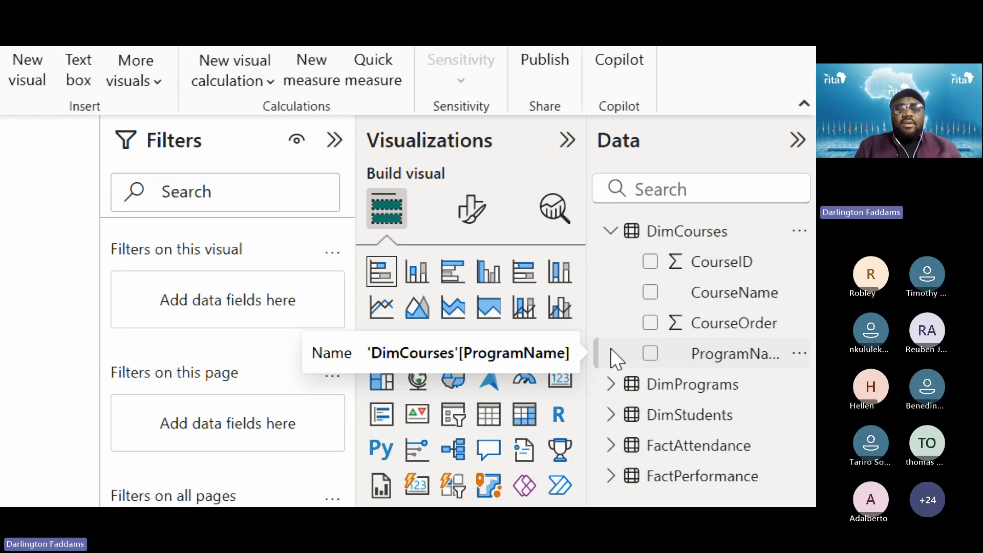
{"action": "key", "text": "super+plus"}
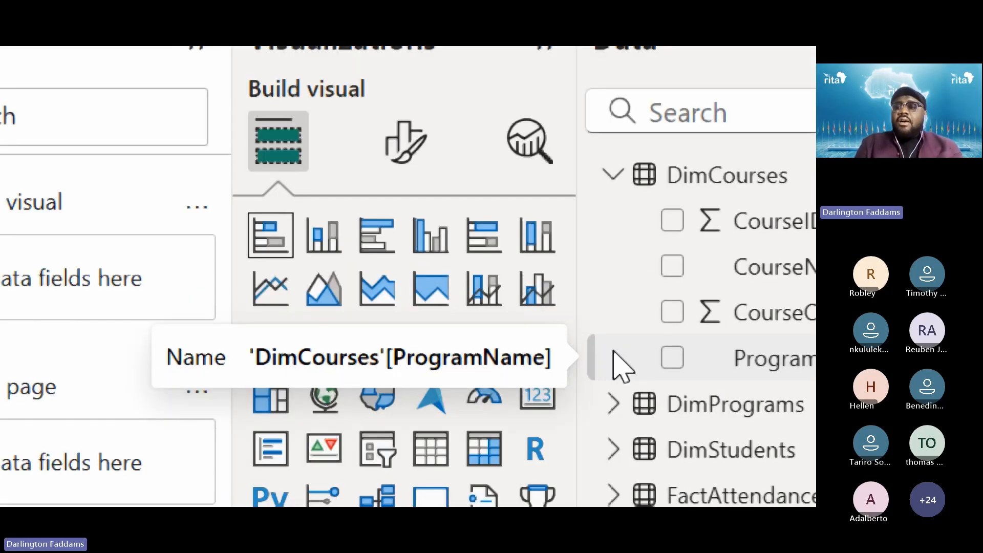
{"action": "left_click_drag", "start_coordinate": [612, 352], "coordinate": [697, 395]}
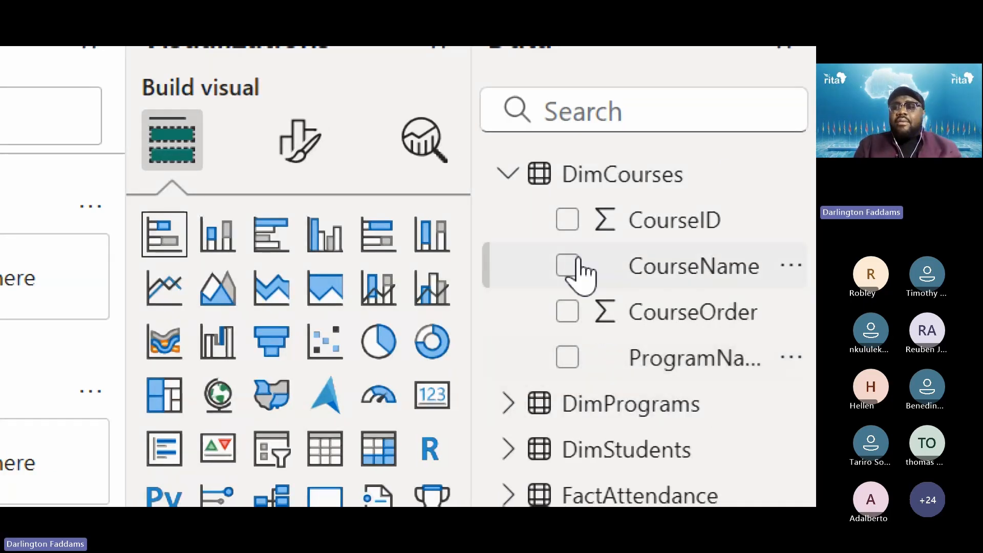
{"action": "left_click", "coordinate": [568, 225]}
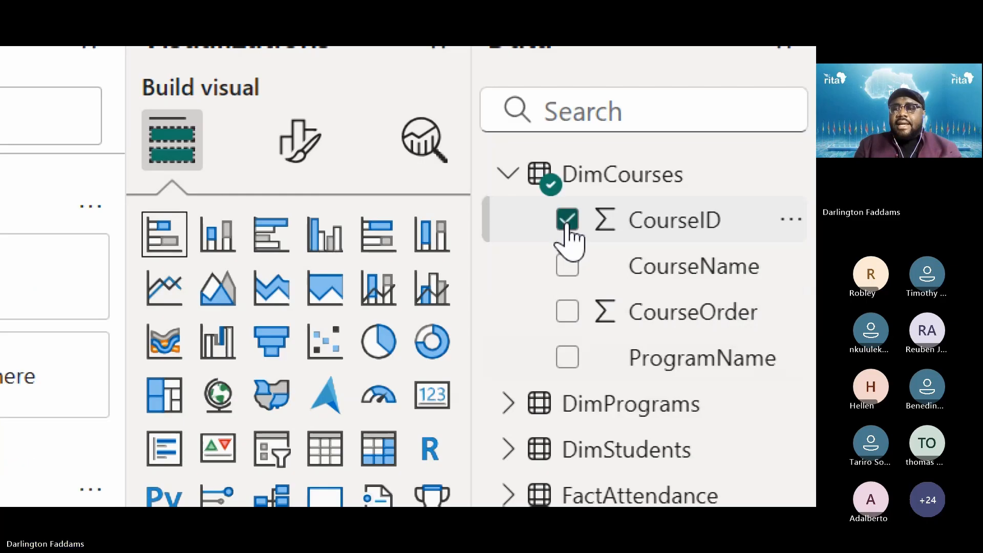
{"action": "left_click", "coordinate": [567, 359]}
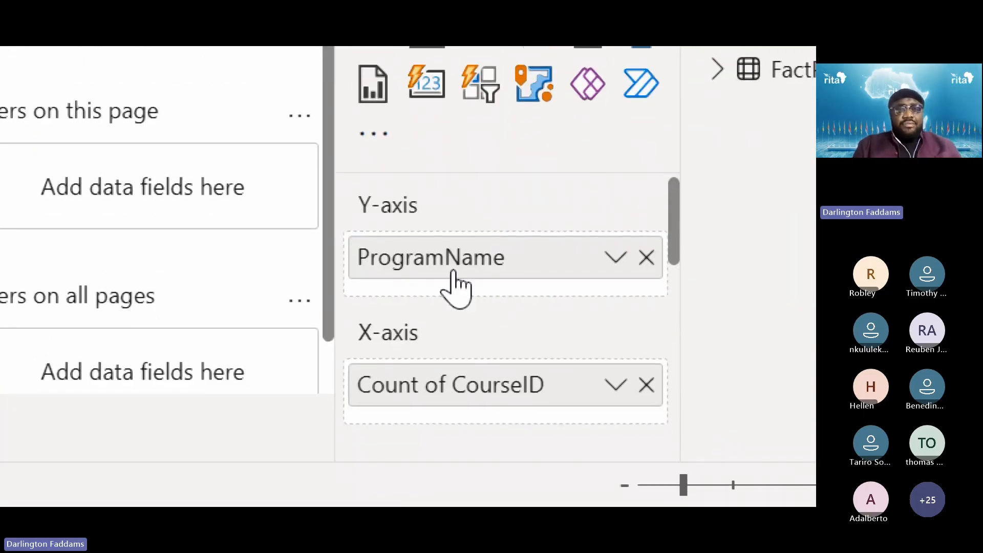
{"action": "scroll", "coordinate": [484, 225], "scroll_direction": "down", "scroll_amount": 2}
{"action": "scroll", "coordinate": [484, 225], "scroll_direction": "up", "scroll_amount": 2}
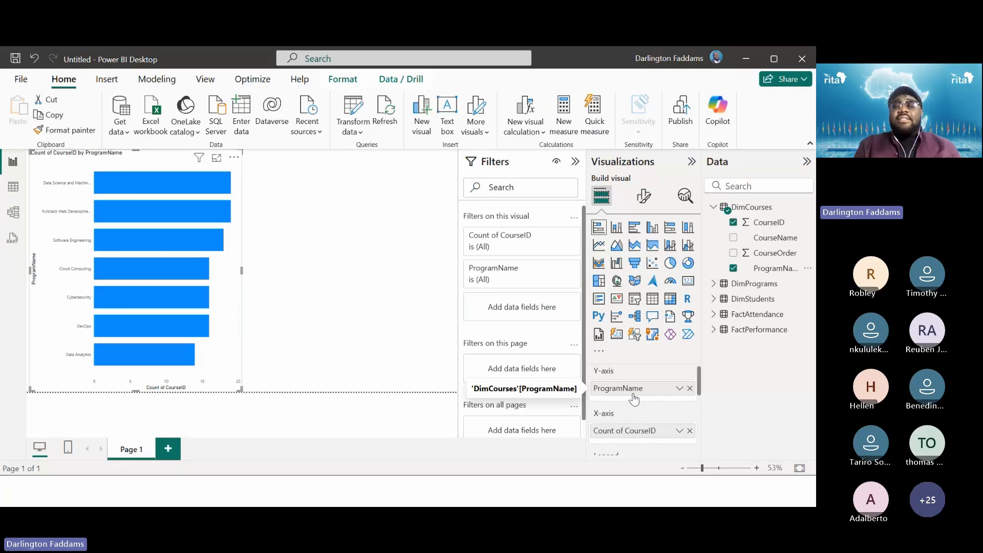
Step: Highlight the Data Science and Machine Learning, Fullstack Web Development and Software Engineering bars one after another and clear the highlighting
{"action": "left_click", "coordinate": [367, 293]}
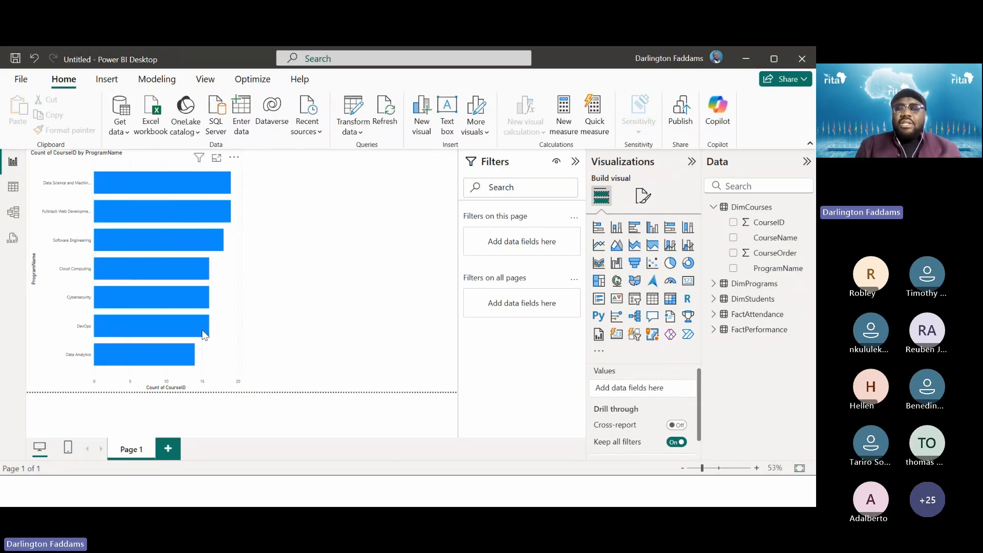
{"action": "left_click", "coordinate": [151, 184]}
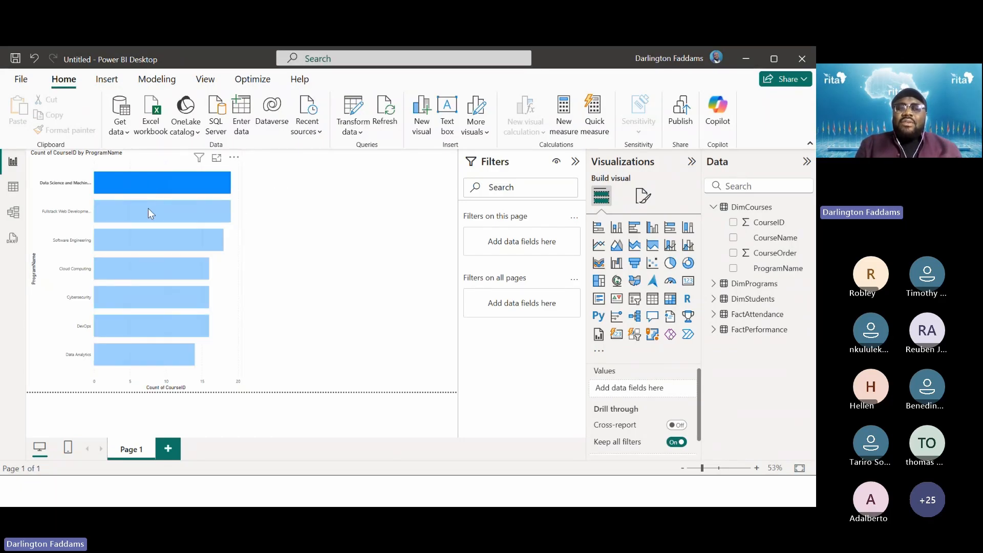
{"action": "left_click", "coordinate": [148, 208]}
{"action": "left_click", "coordinate": [144, 239]}
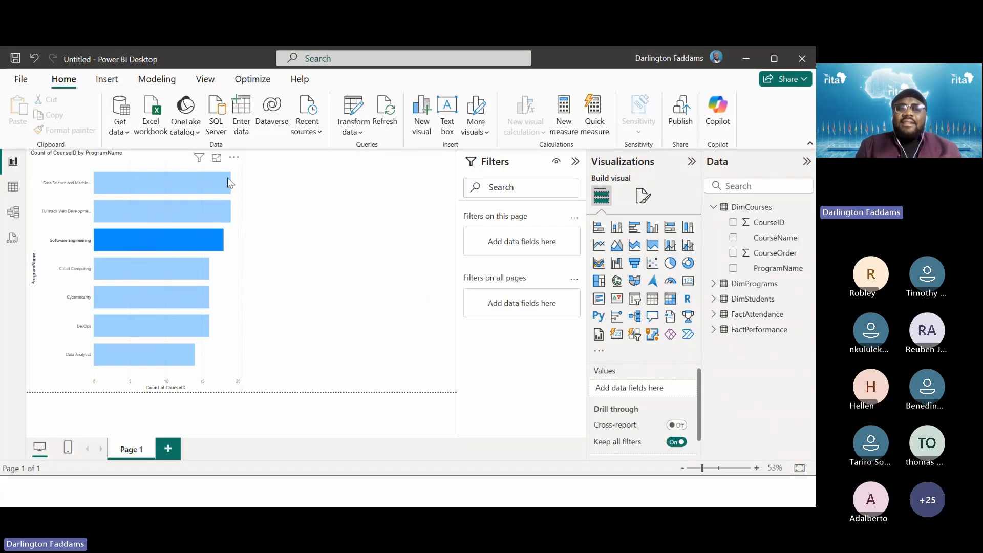
{"action": "mouse_move", "coordinate": [228, 182]}
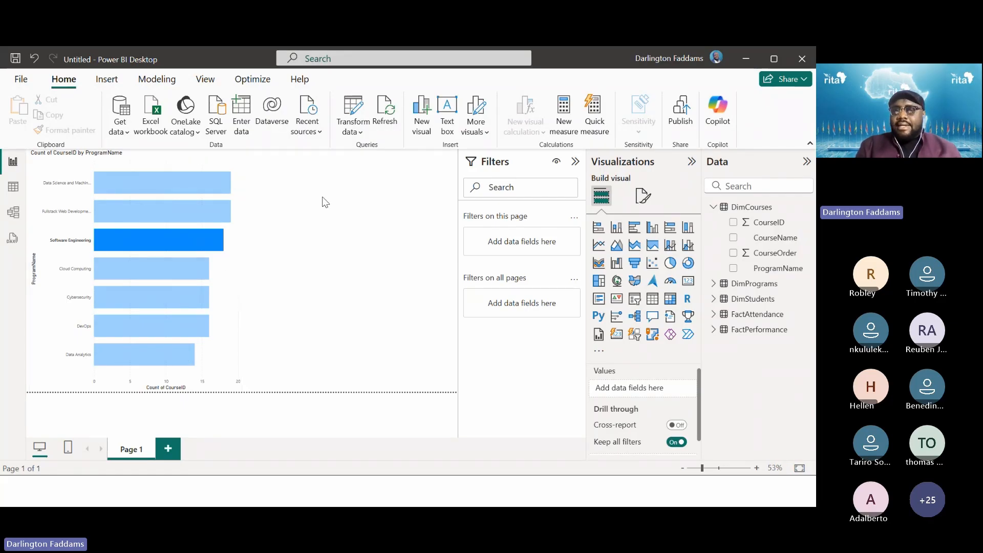
{"action": "left_click", "coordinate": [232, 305]}
{"action": "left_click", "coordinate": [303, 307]}
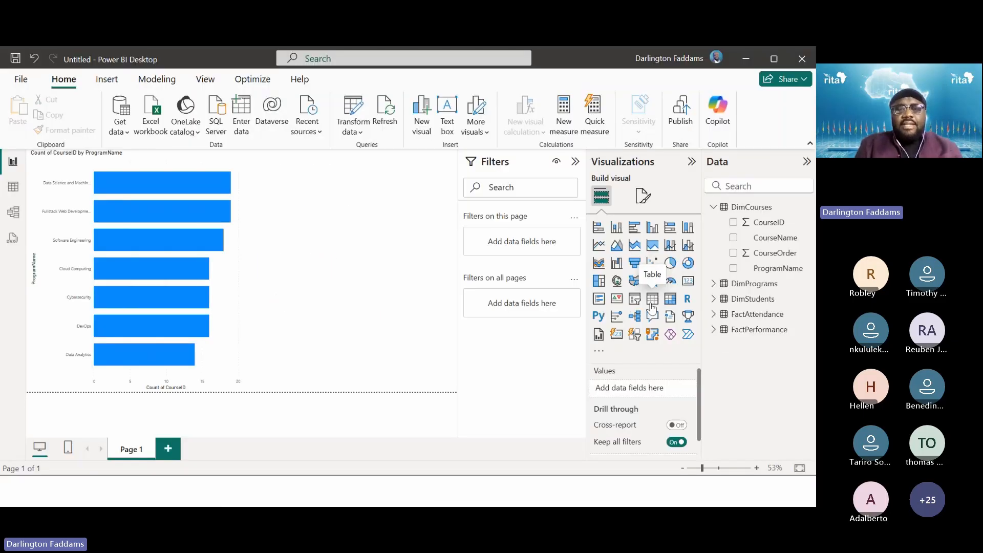
Step: Insert a table visual beside the bar chart with CourseID and ProgramName from DimCourses as columns
{"action": "left_click", "coordinate": [544, 295]}
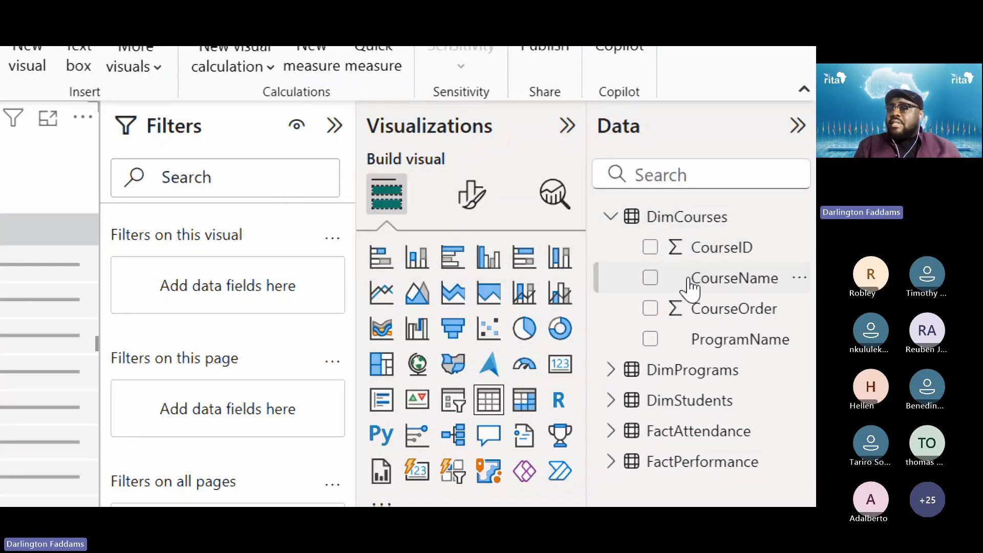
{"action": "left_click", "coordinate": [650, 248]}
{"action": "left_click", "coordinate": [650, 338]}
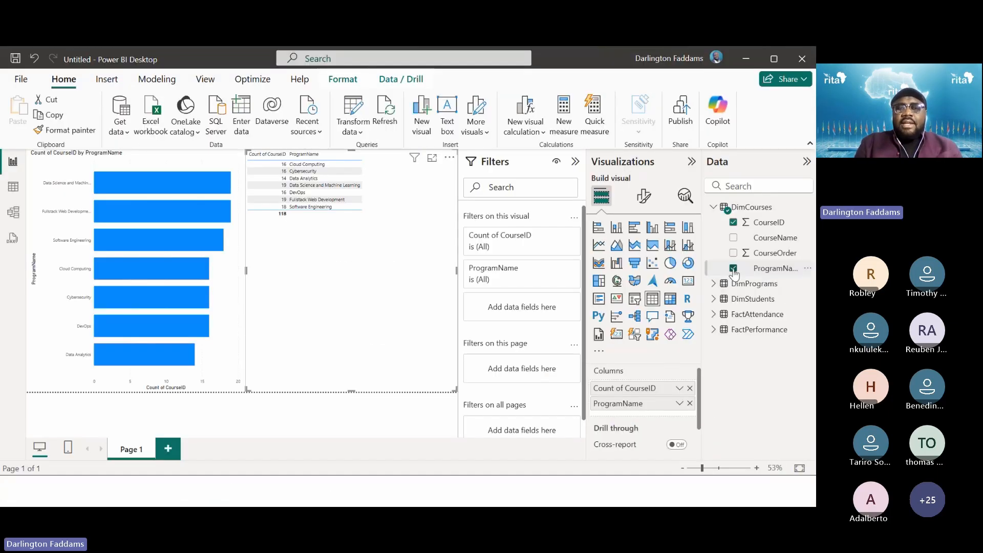
Step: Collapse the Filters pane and set the font size of the table visual's values to 21
{"action": "left_click", "coordinate": [575, 162]}
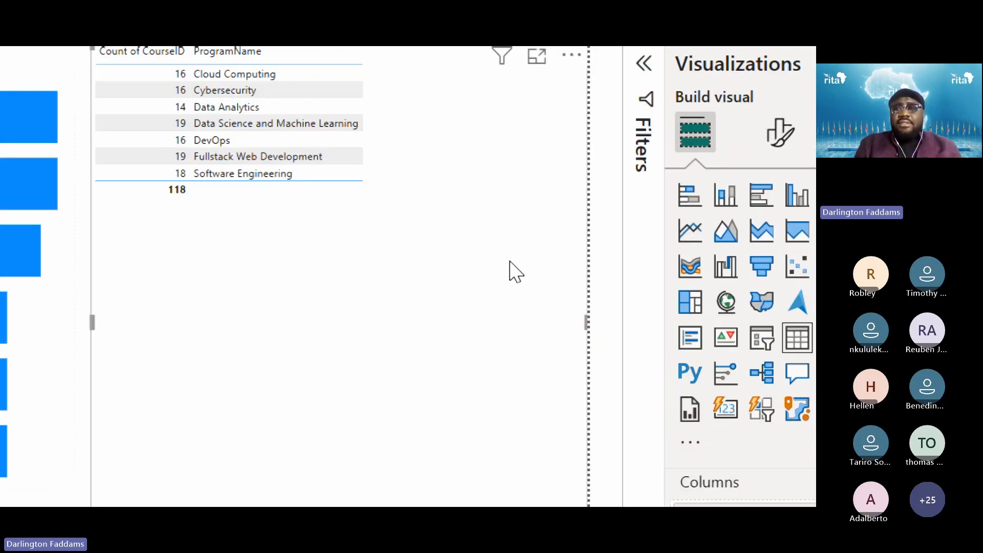
{"action": "left_click", "coordinate": [565, 150]}
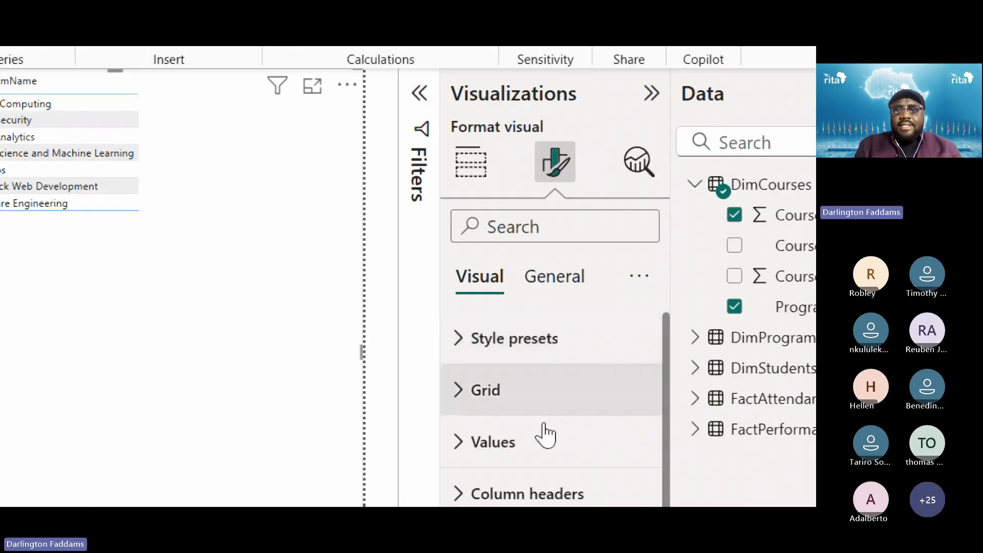
{"action": "left_click", "coordinate": [534, 443]}
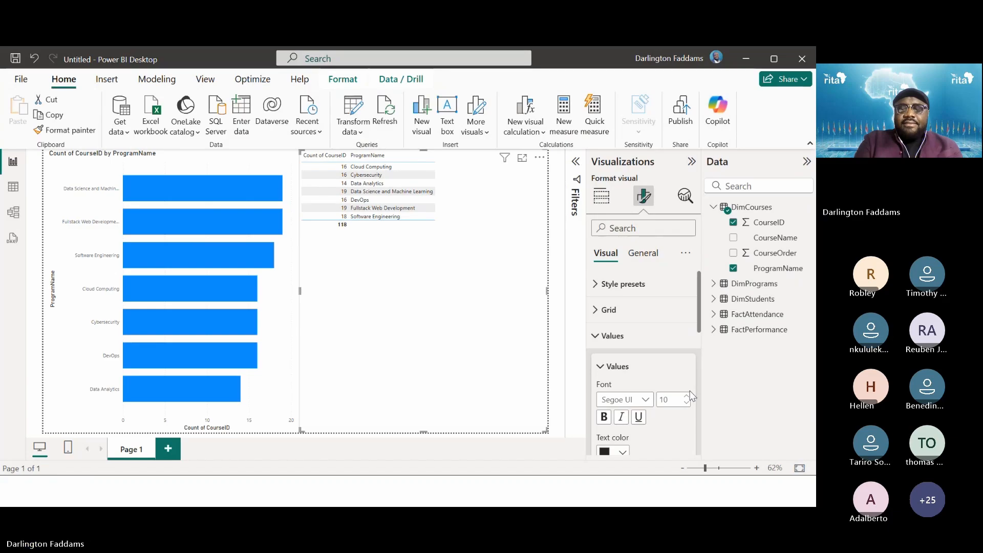
{"action": "left_click", "coordinate": [688, 397]}
{"action": "left_click", "coordinate": [688, 397]}
{"action": "left_click", "coordinate": [689, 397]}
{"action": "left_click", "coordinate": [688, 397]}
{"action": "left_click", "coordinate": [688, 397]}
{"action": "left_click", "coordinate": [688, 397]}
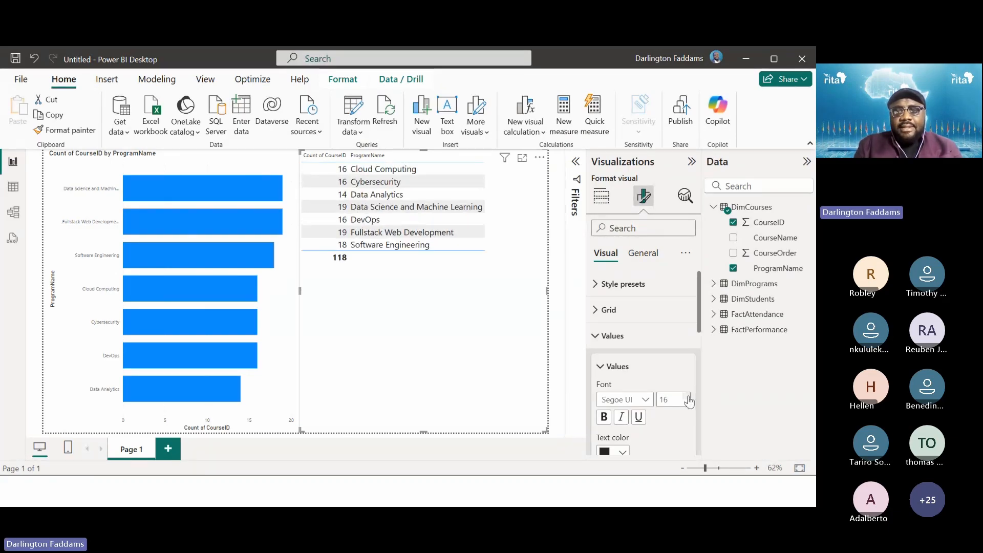
{"action": "left_click", "coordinate": [689, 399]}
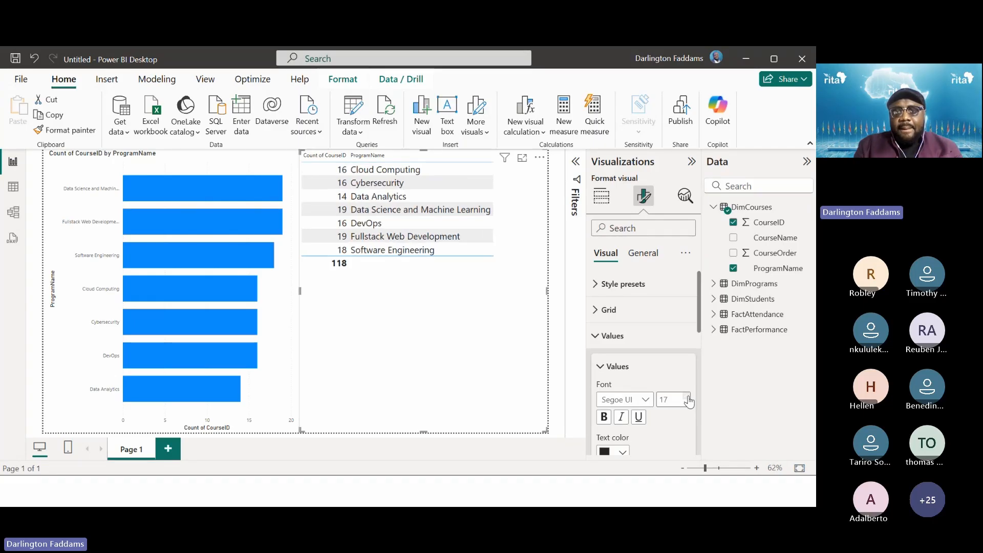
{"action": "double_click", "coordinate": [687, 398]}
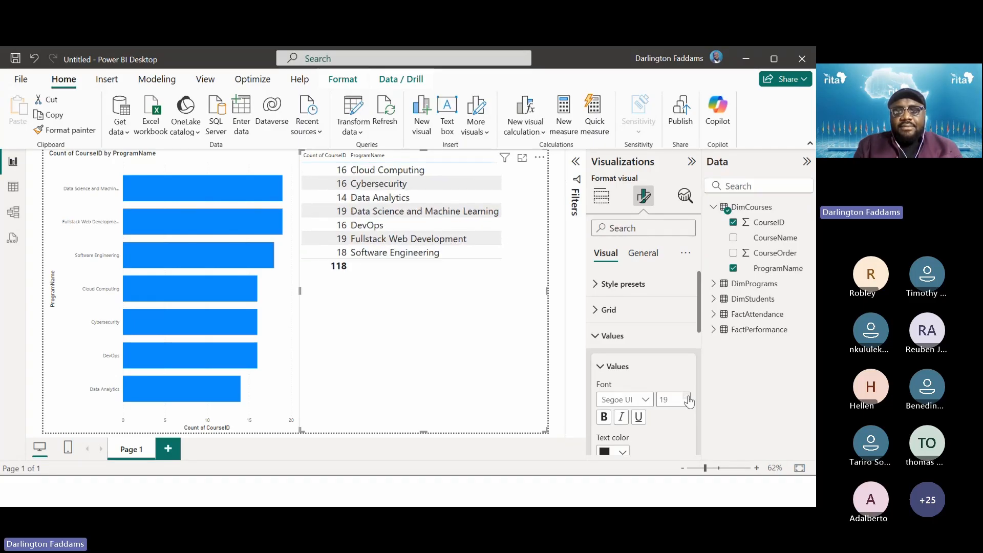
{"action": "double_click", "coordinate": [687, 397]}
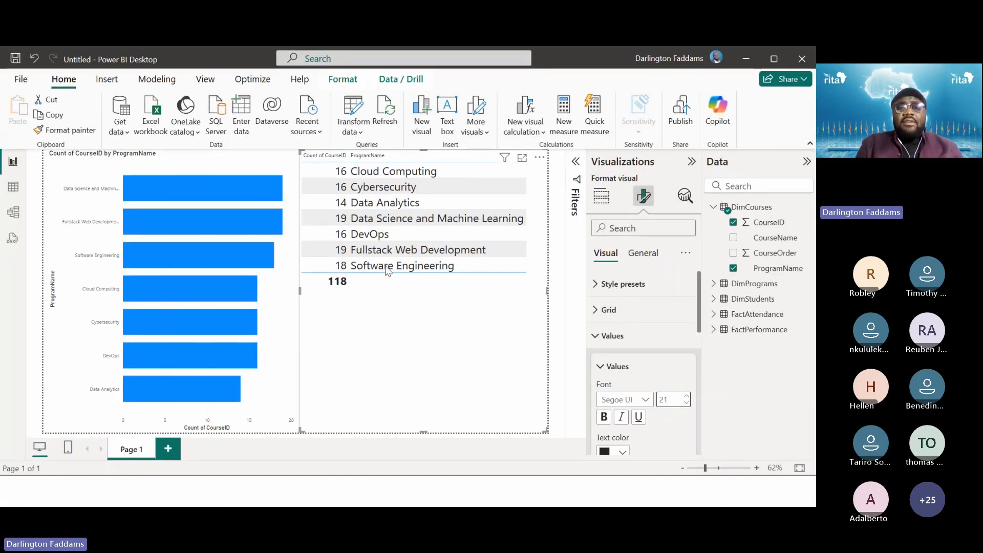
Step: Cross-highlight the bar chart by selecting each program row in the table visual, and clear the selection
{"action": "left_click", "coordinate": [401, 193]}
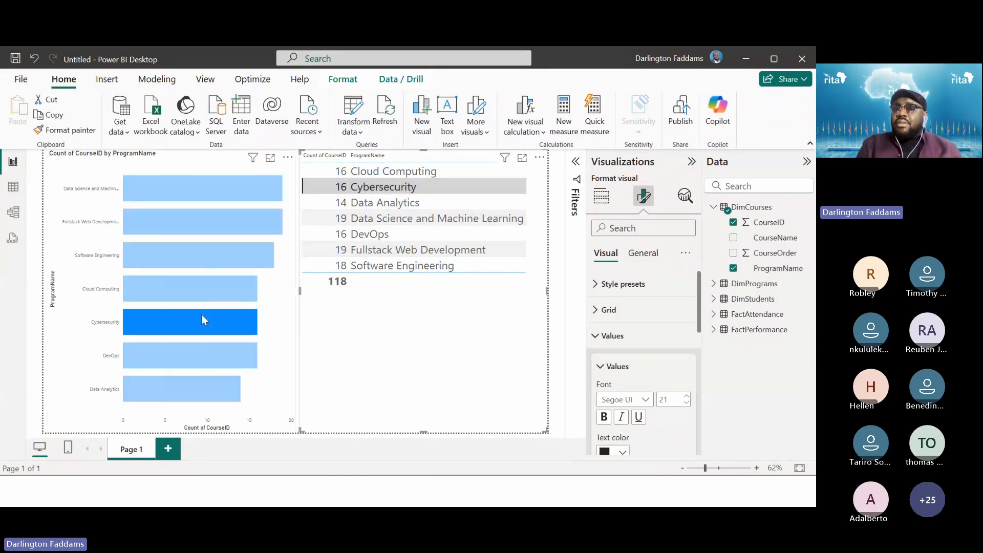
{"action": "left_click", "coordinate": [367, 203]}
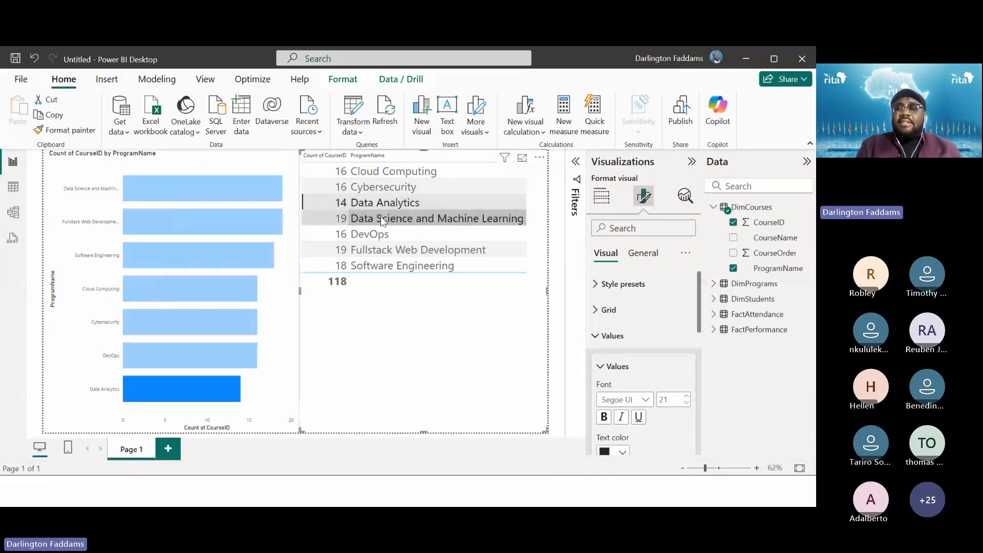
{"action": "left_click", "coordinate": [383, 220]}
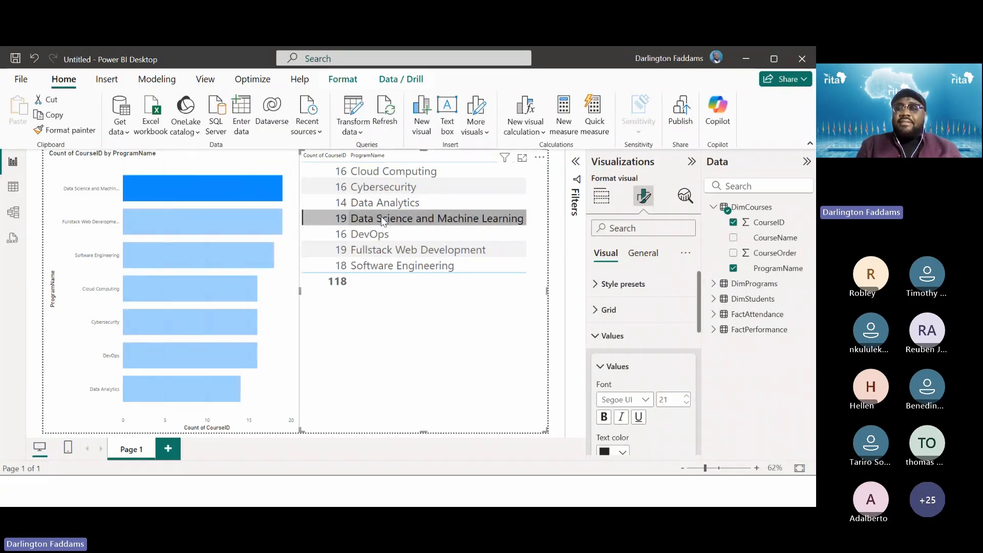
{"action": "left_click", "coordinate": [385, 175]}
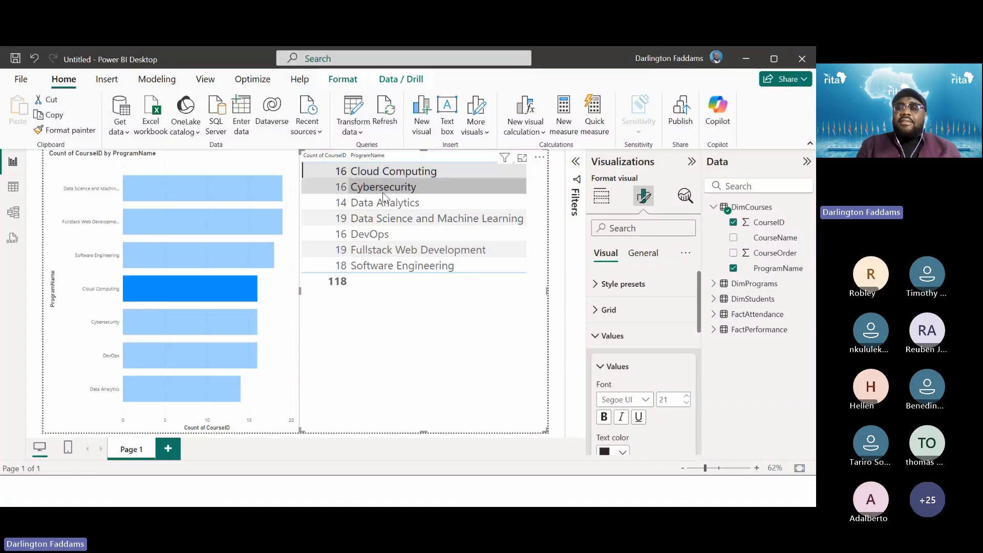
{"action": "left_click", "coordinate": [380, 234]}
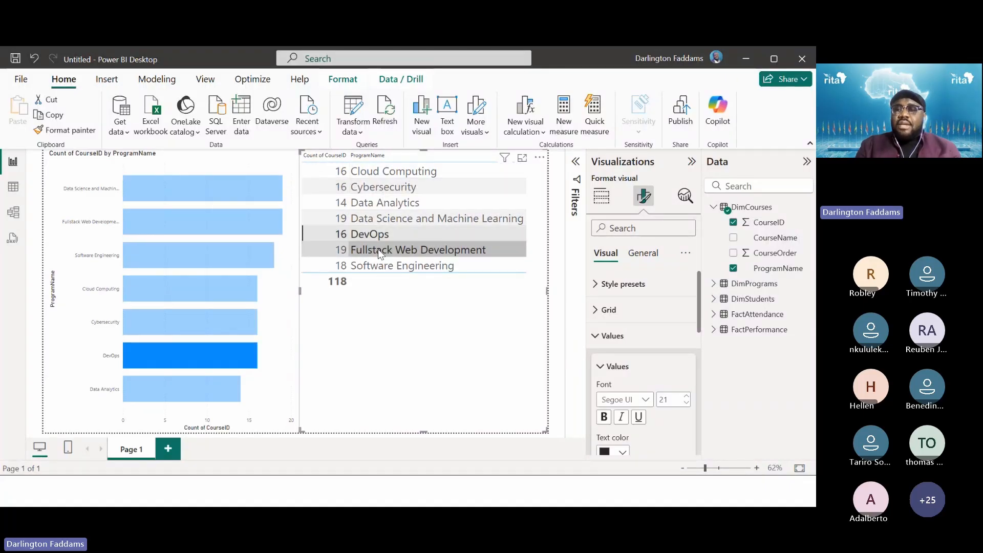
{"action": "left_click", "coordinate": [377, 249]}
{"action": "left_click", "coordinate": [380, 261]}
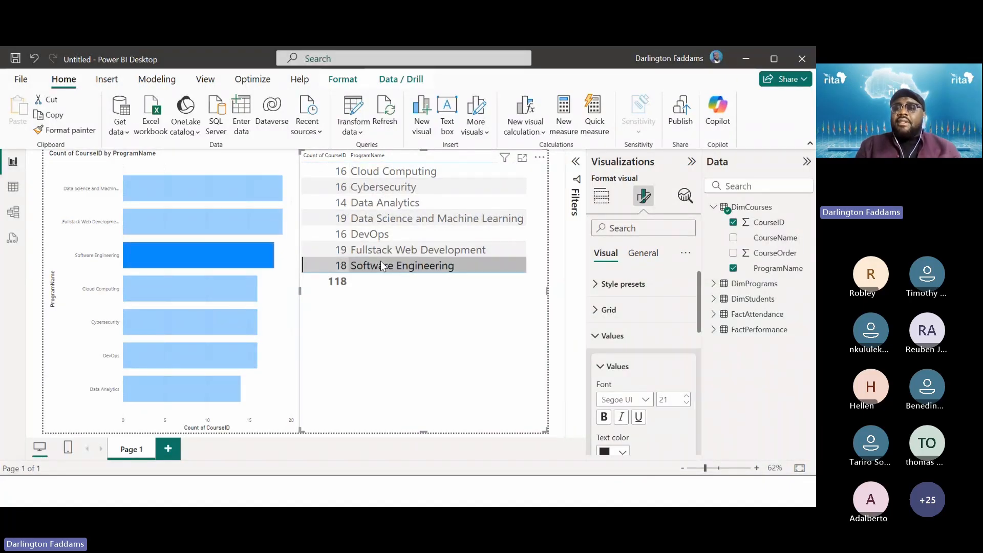
{"action": "left_click", "coordinate": [389, 336]}
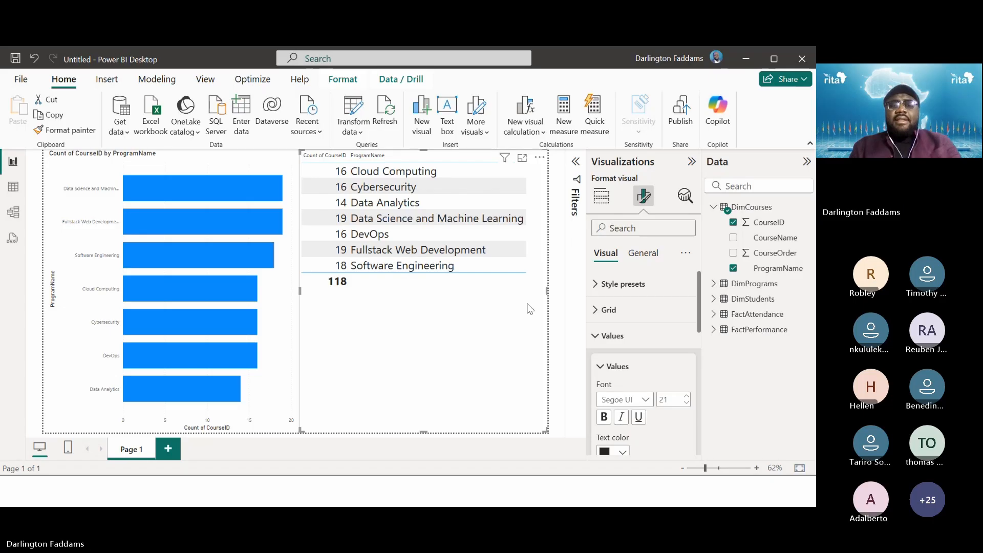
{"action": "left_click", "coordinate": [560, 308]}
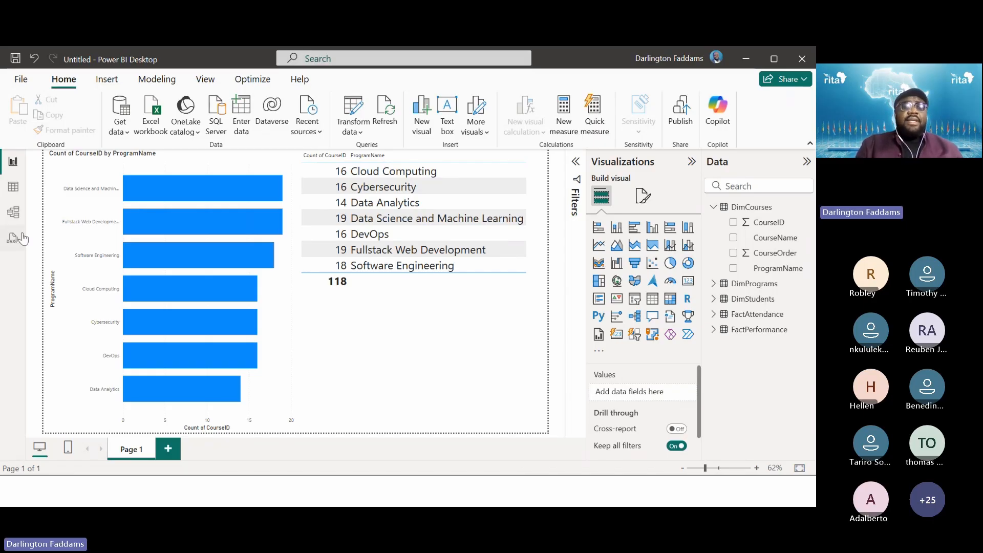
Step: Review the tables in the model view, and switch to the slides on building a bar chart and table from DimCourses alone
{"action": "left_click", "coordinate": [14, 218]}
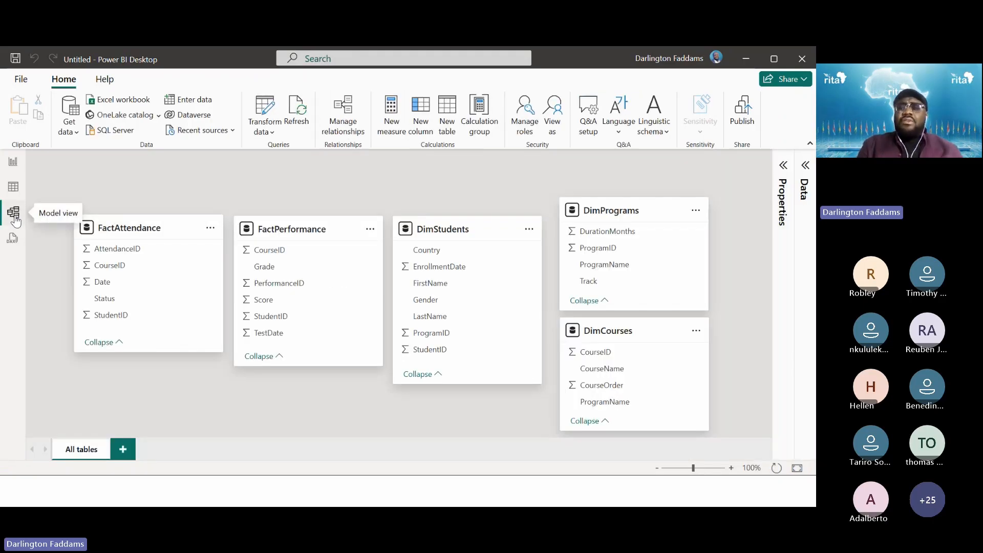
{"action": "left_click", "coordinate": [12, 163]}
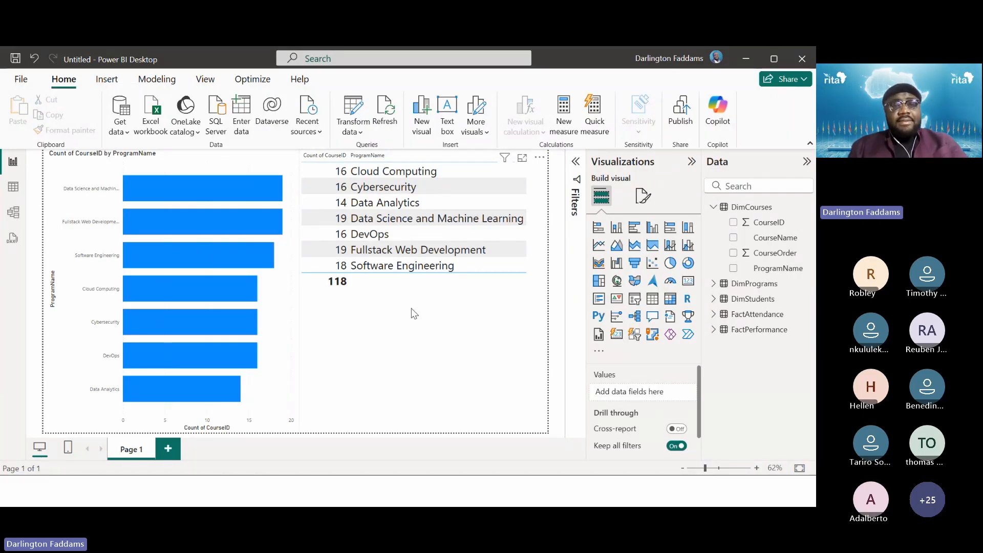
{"action": "key", "text": "alt+Tab"}
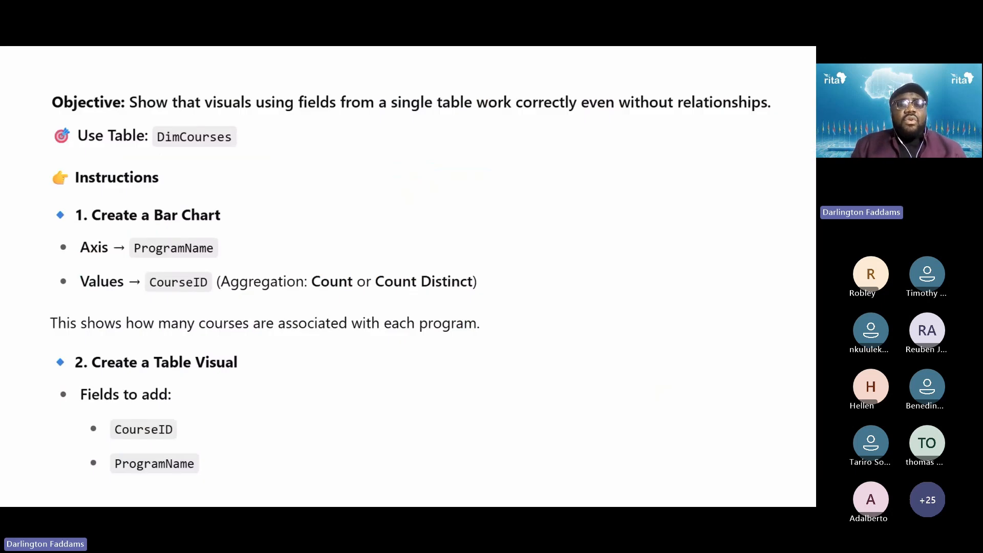
{"action": "key", "text": "alt+Tab"}
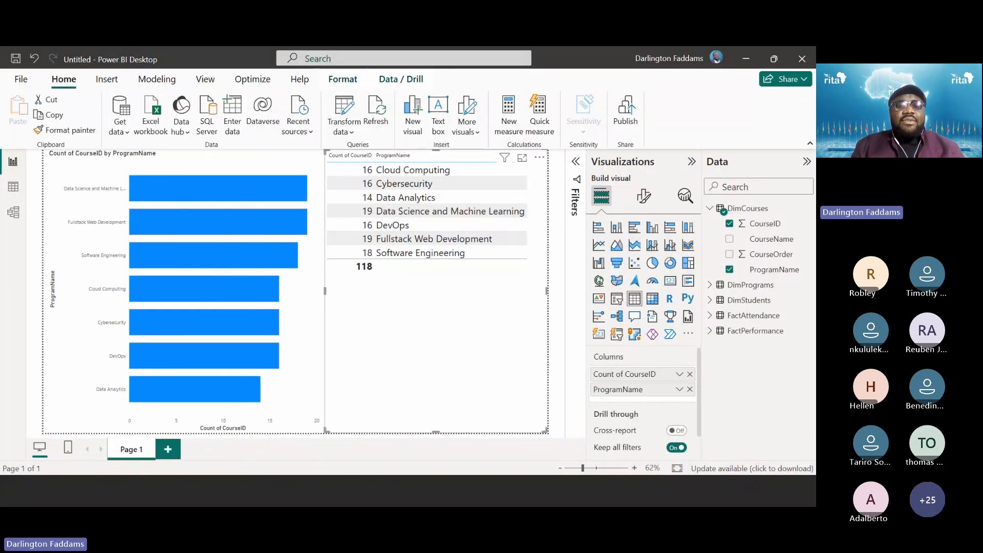
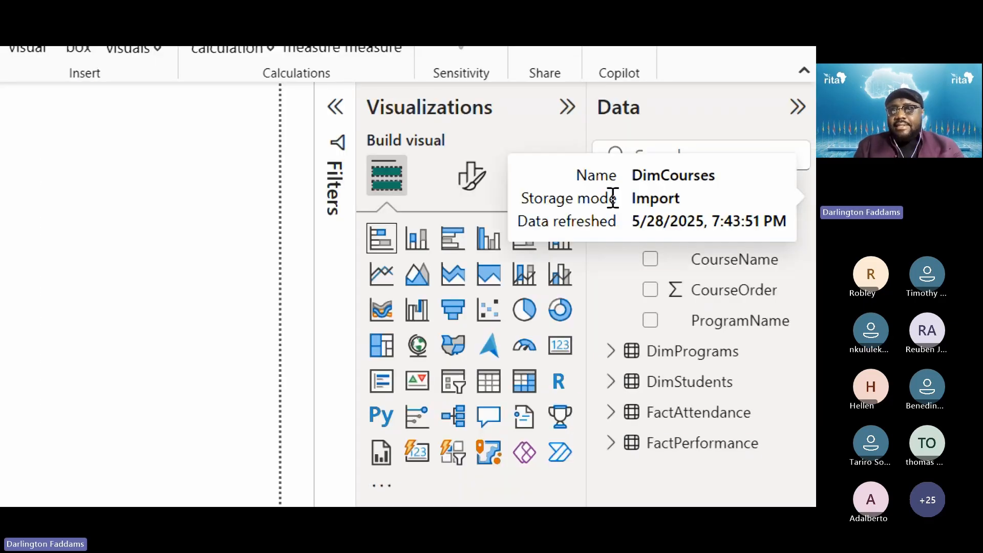
Step: Populate the stacked bar chart on Page 2 with ProgramName from DimPrograms and Score from FactPerformance
{"action": "left_click", "coordinate": [613, 200]}
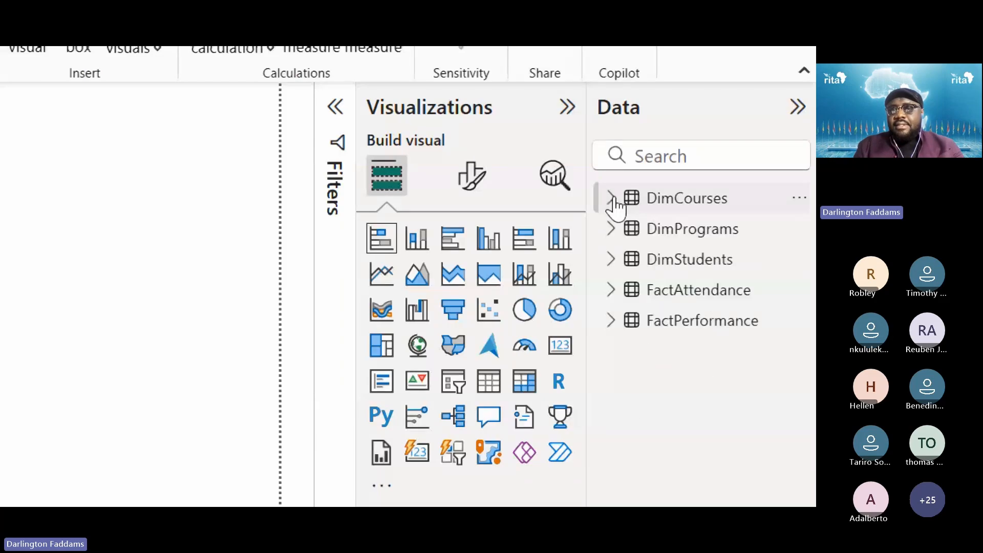
{"action": "left_click", "coordinate": [613, 230]}
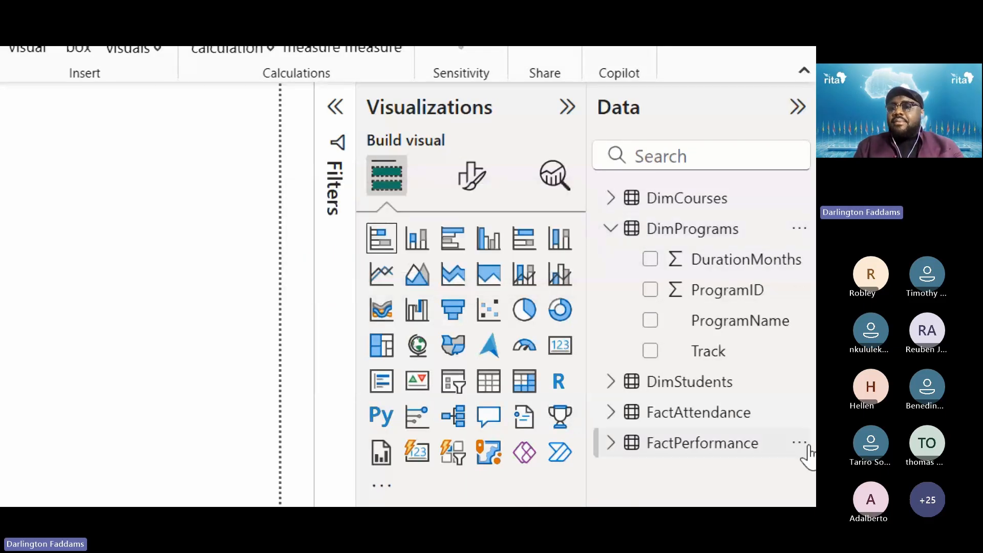
{"action": "left_click", "coordinate": [650, 320]}
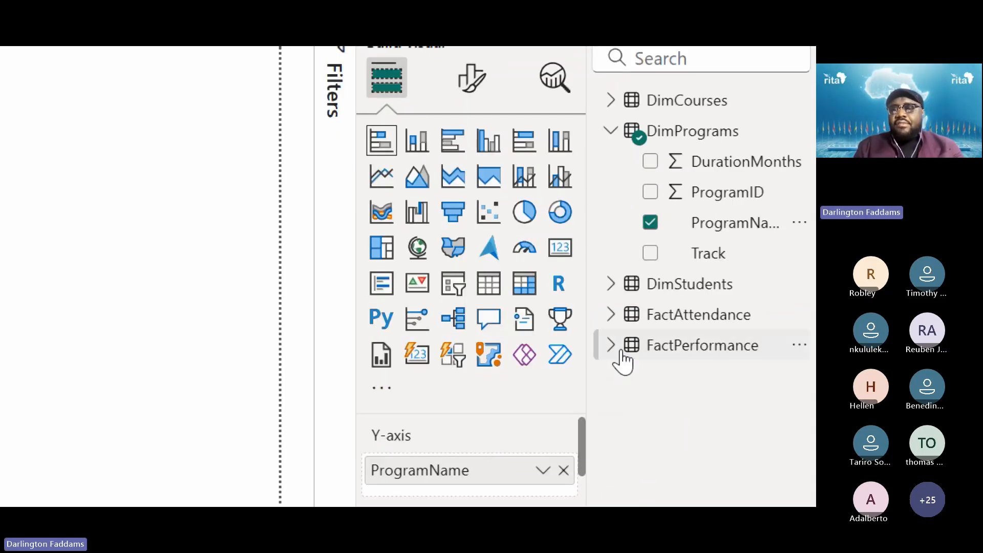
{"action": "left_click", "coordinate": [612, 351]}
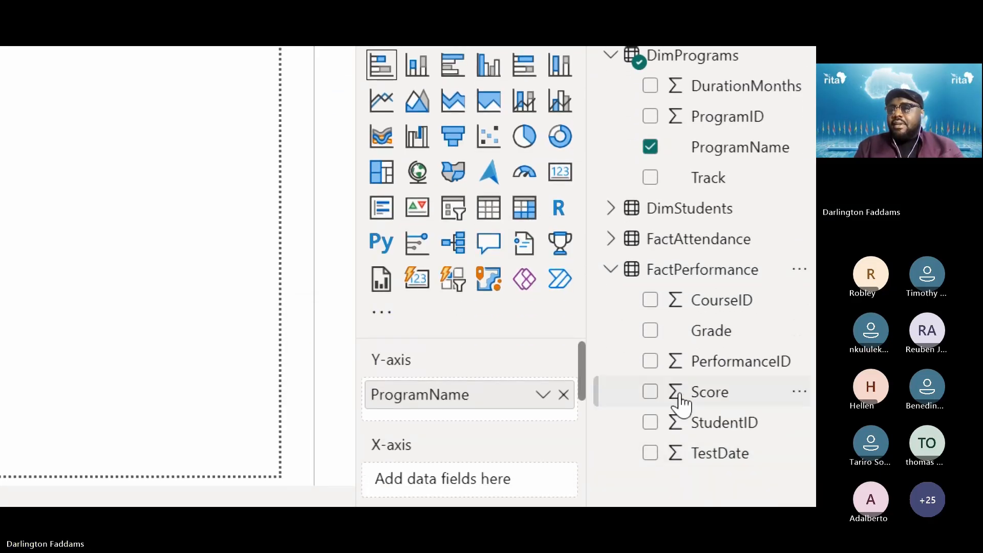
{"action": "left_click", "coordinate": [651, 392]}
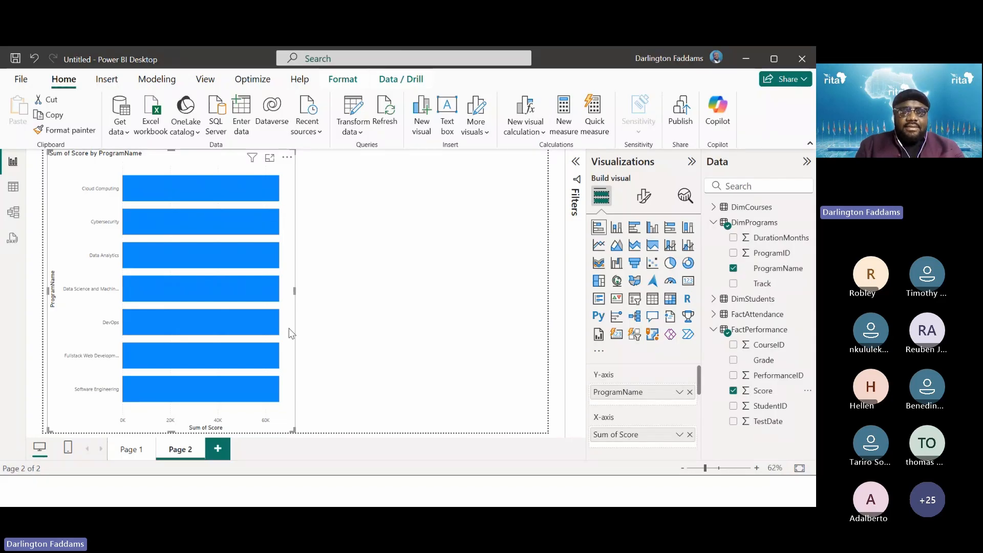
Step: Compare with Page 1, and insert a table visual on Page 2 with ProgramName from DimPrograms and Score from FactPerformance
{"action": "left_click", "coordinate": [129, 451]}
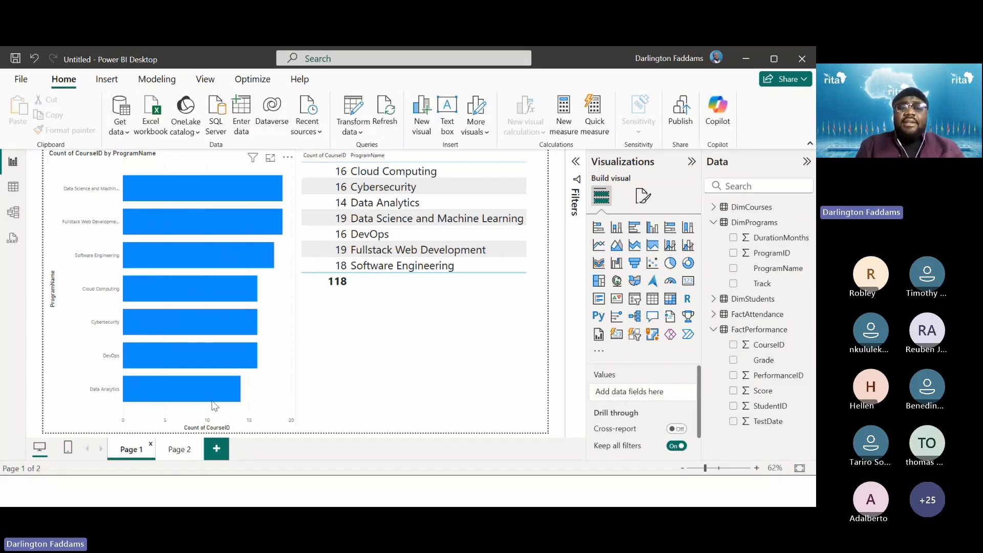
{"action": "left_click", "coordinate": [180, 451]}
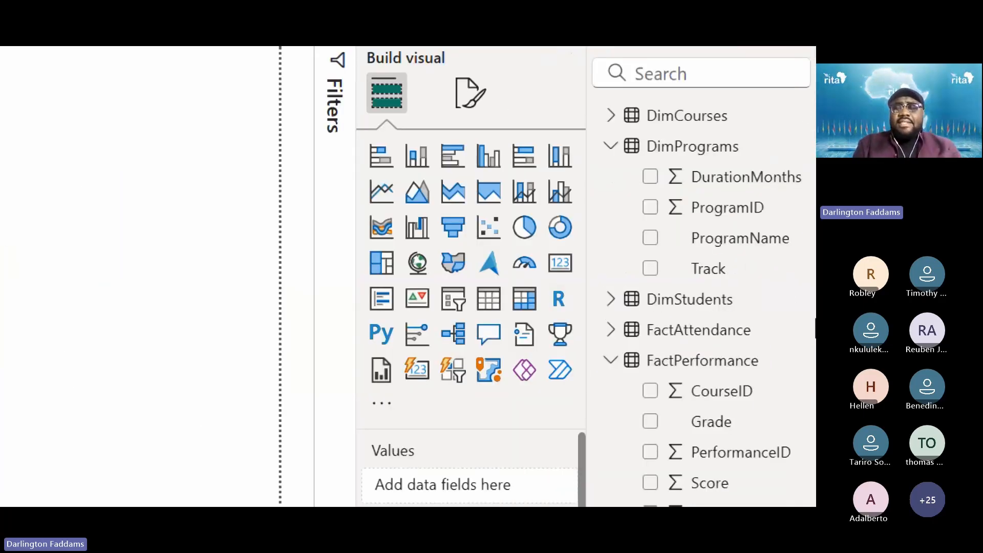
{"action": "left_click", "coordinate": [489, 298]}
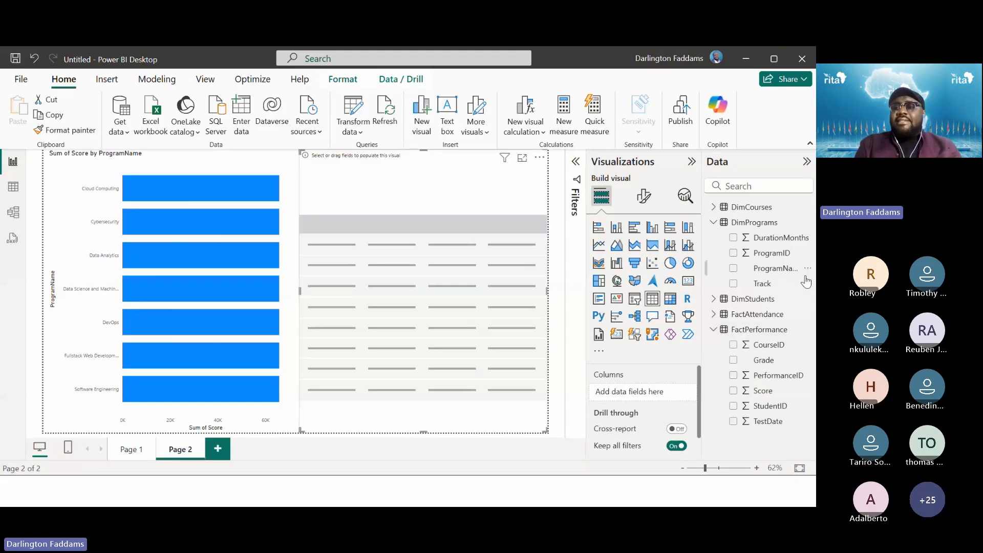
{"action": "mouse_move", "coordinate": [792, 311]}
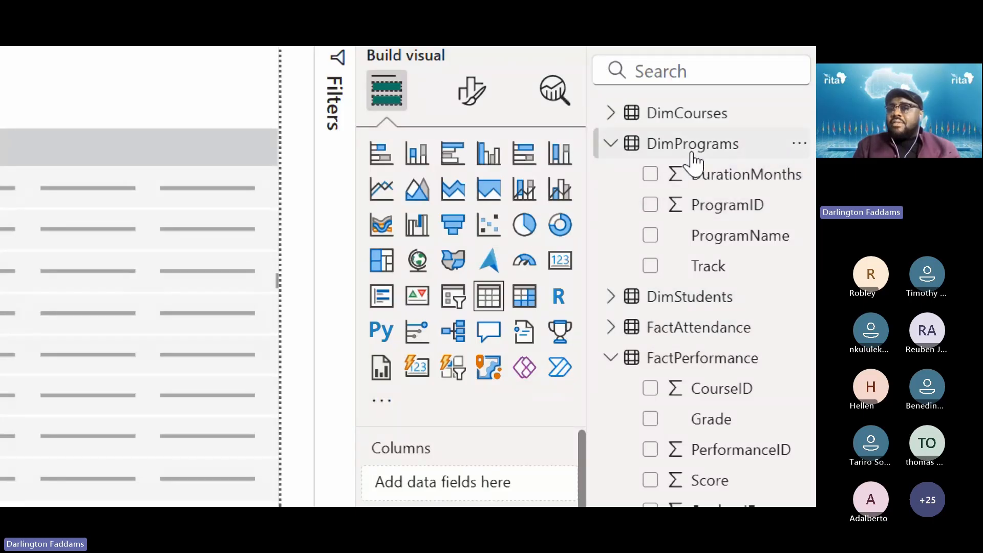
{"action": "left_click", "coordinate": [653, 239]}
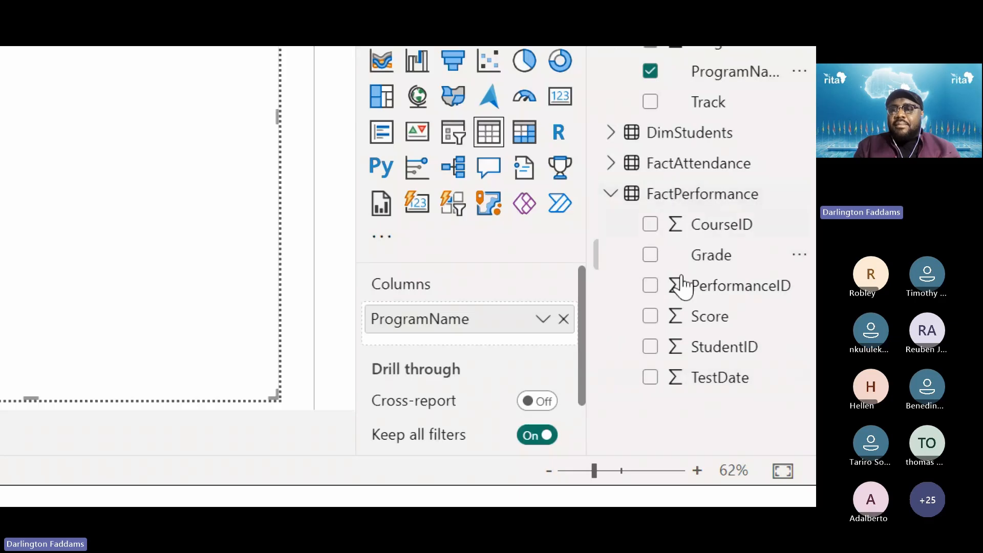
{"action": "left_click", "coordinate": [652, 319]}
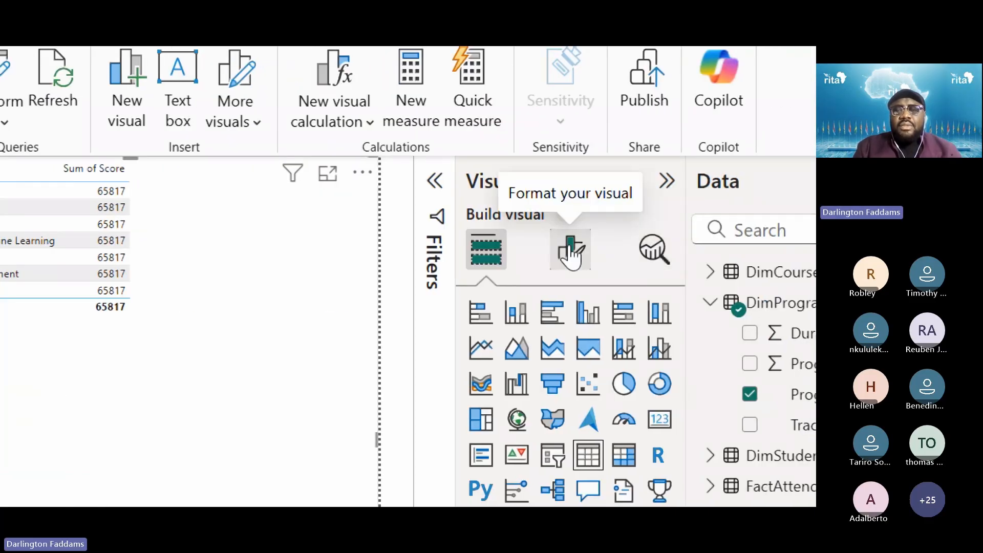
Step: Set the font size of the Page 2 table visual's values to 19
{"action": "left_click", "coordinate": [570, 251]}
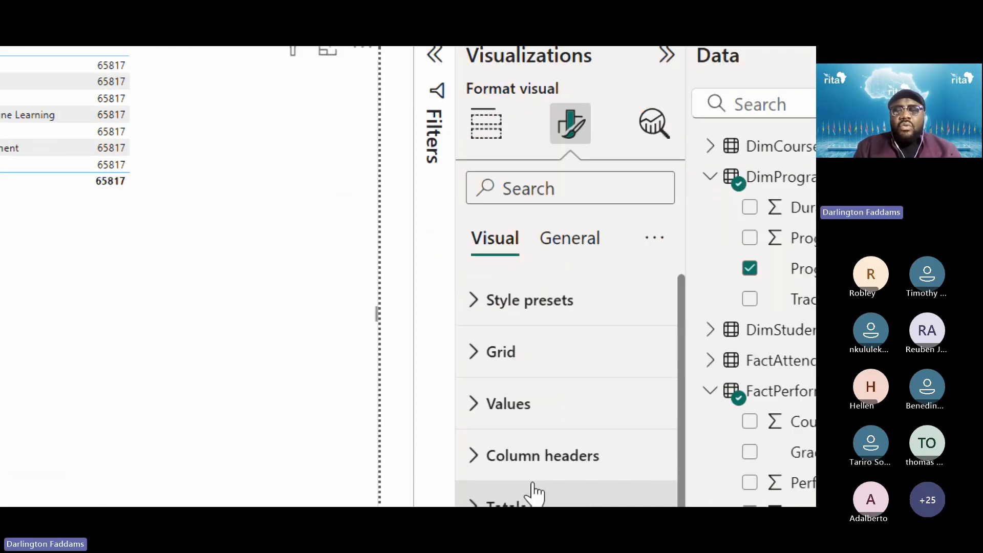
{"action": "left_click", "coordinate": [535, 412]}
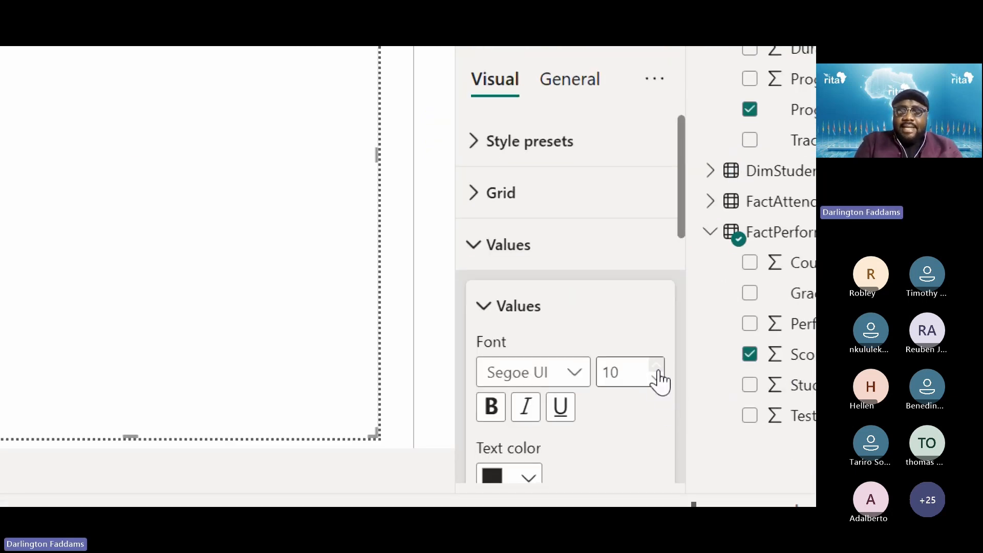
{"action": "left_click", "coordinate": [657, 367]}
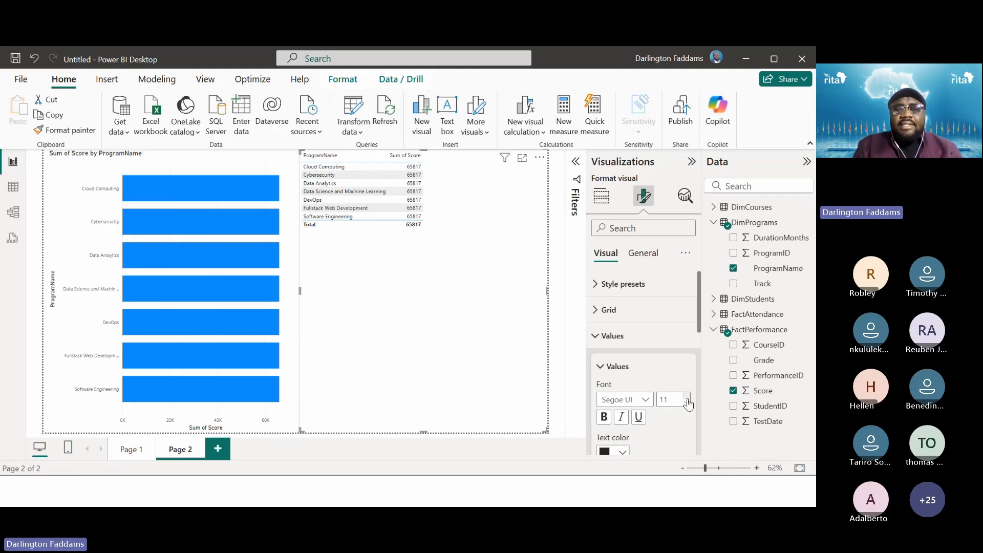
{"action": "left_click", "coordinate": [687, 400]}
{"action": "left_click", "coordinate": [687, 399]}
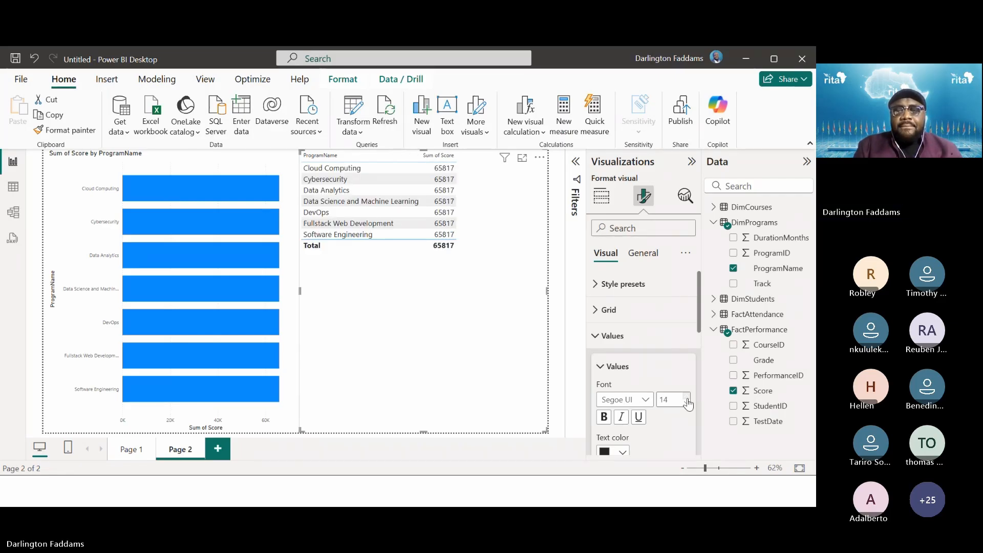
{"action": "left_click", "coordinate": [687, 400]}
{"action": "left_click", "coordinate": [687, 400]}
{"action": "left_click", "coordinate": [687, 400]}
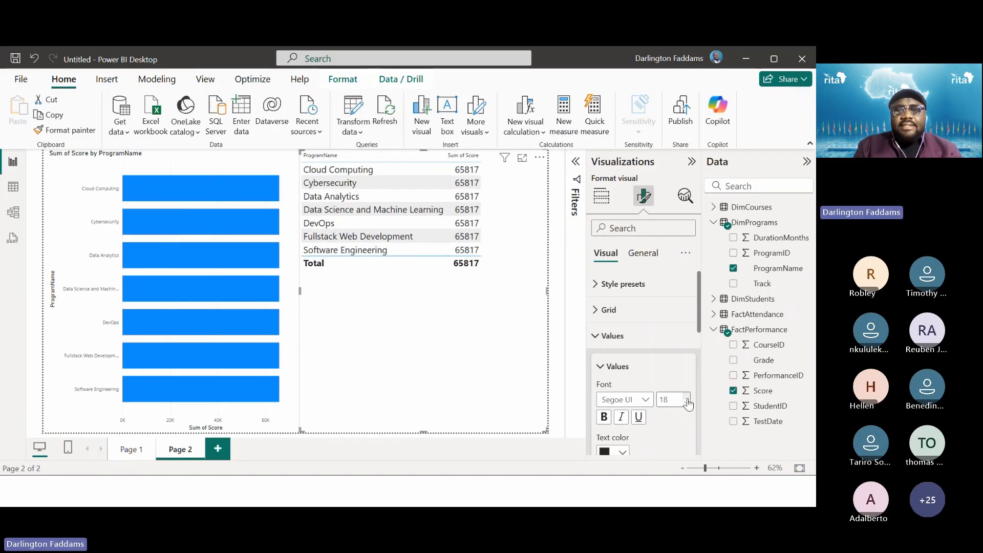
{"action": "left_click", "coordinate": [687, 400]}
{"action": "left_click", "coordinate": [687, 400]}
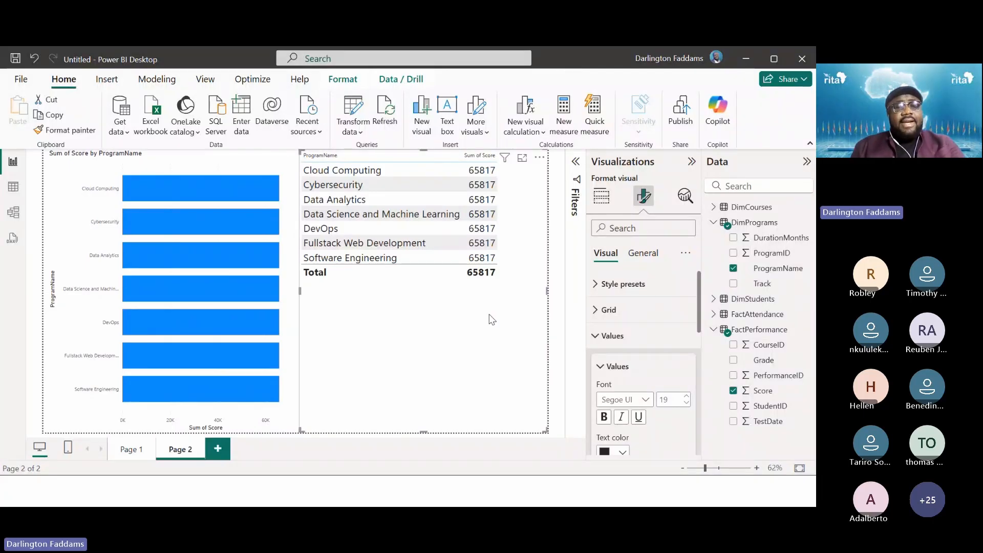
Step: Switch to the slides, check the multi-table visual instructions, and advance to the Challenge 3 slide on establishing the relationship
{"action": "key", "text": "alt+Tab"}
{"action": "key", "text": "alt+Tab"}
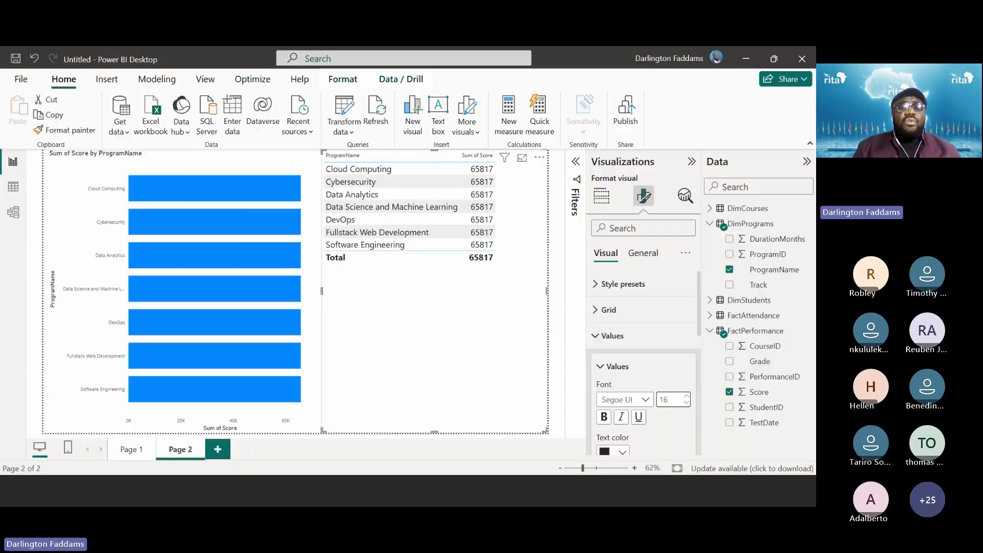
{"action": "key", "text": "alt+Tab"}
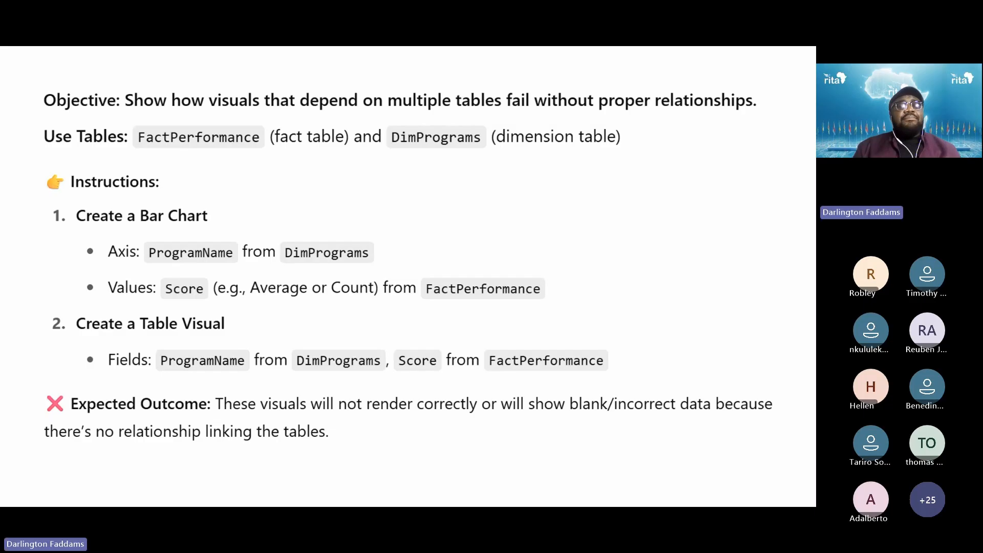
{"action": "key", "text": "alt+Tab"}
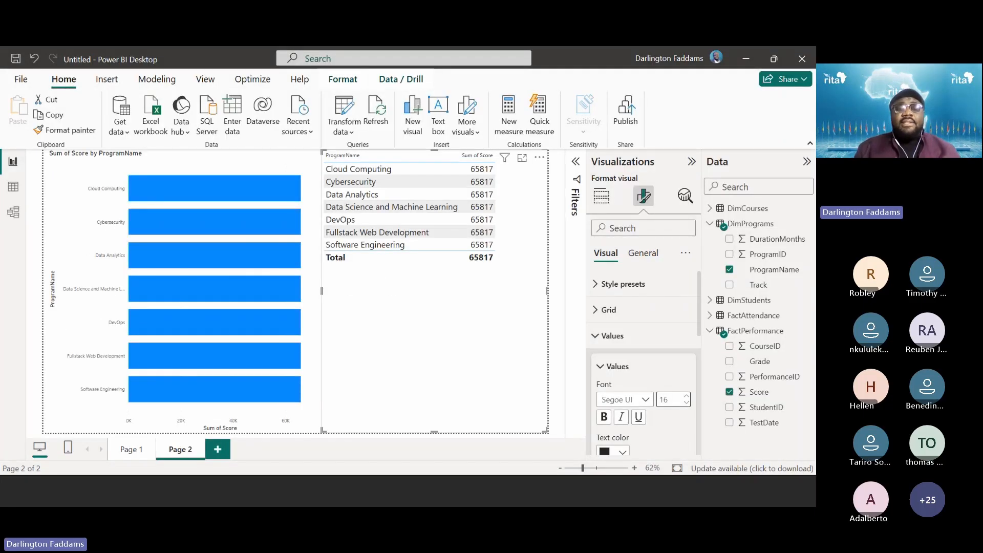
{"action": "key", "text": "Right"}
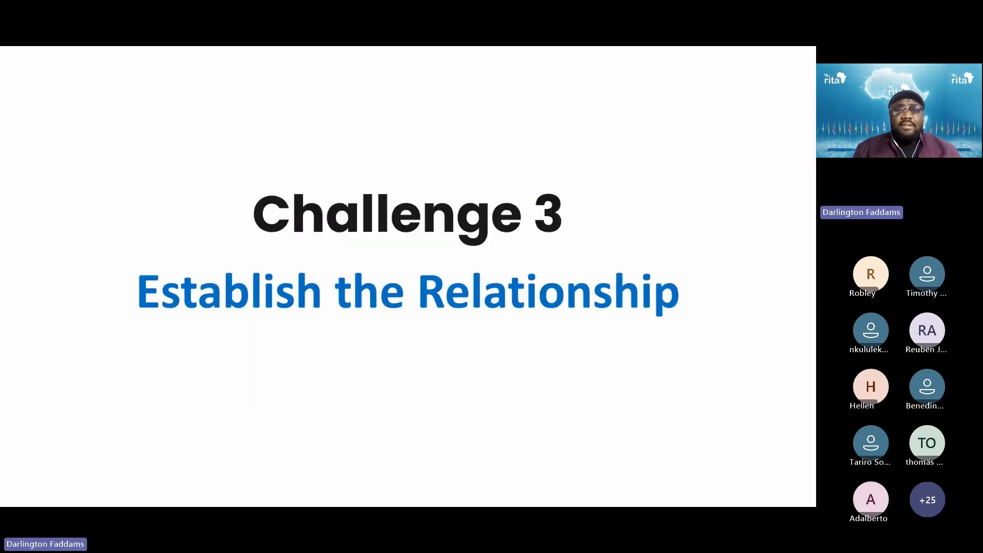
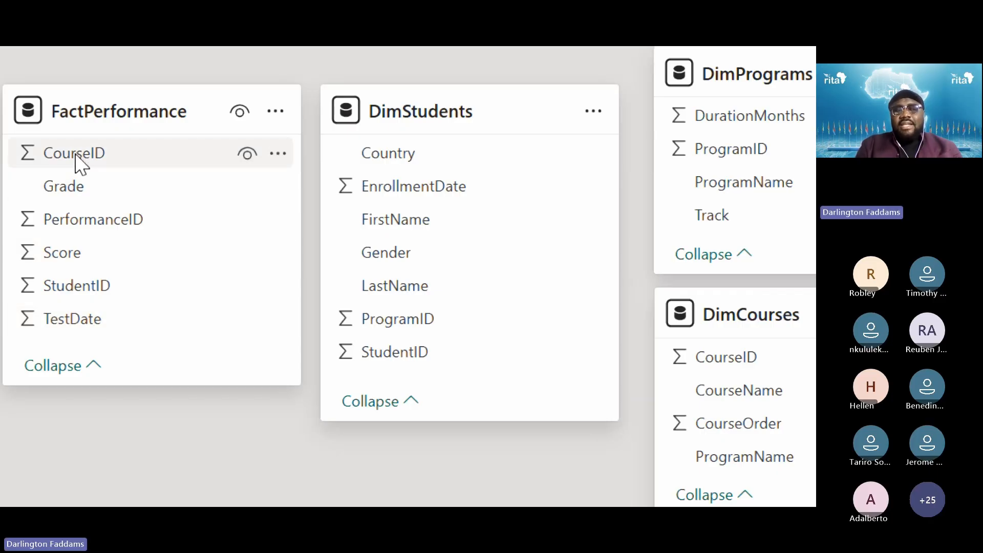
Step: Create an active many-to-one relationship from FactPerformance CourseID to DimCourses CourseID, and place the DimCourses table below FactPerformance and DimStudents
{"action": "left_click_drag", "start_coordinate": [76, 155], "coordinate": [729, 355]}
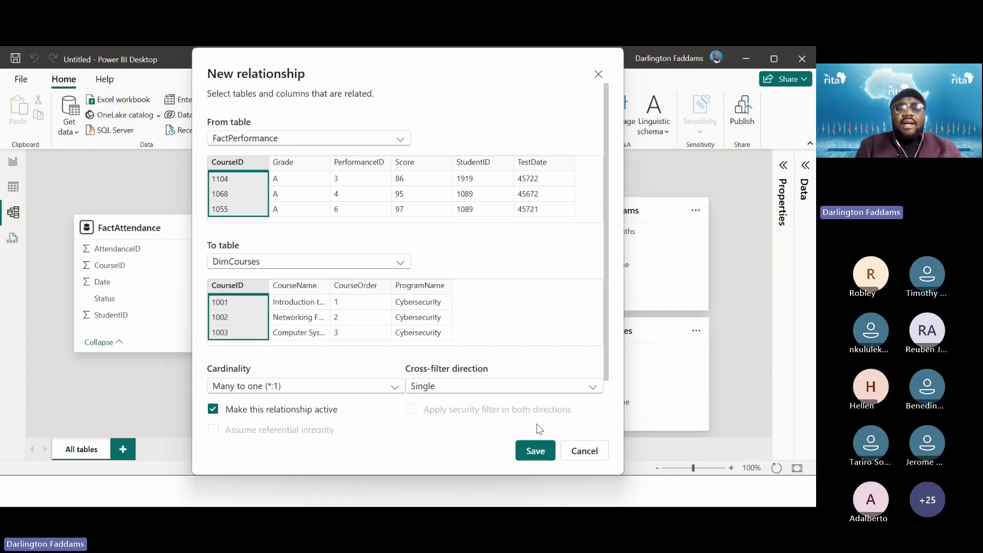
{"action": "left_click", "coordinate": [535, 452]}
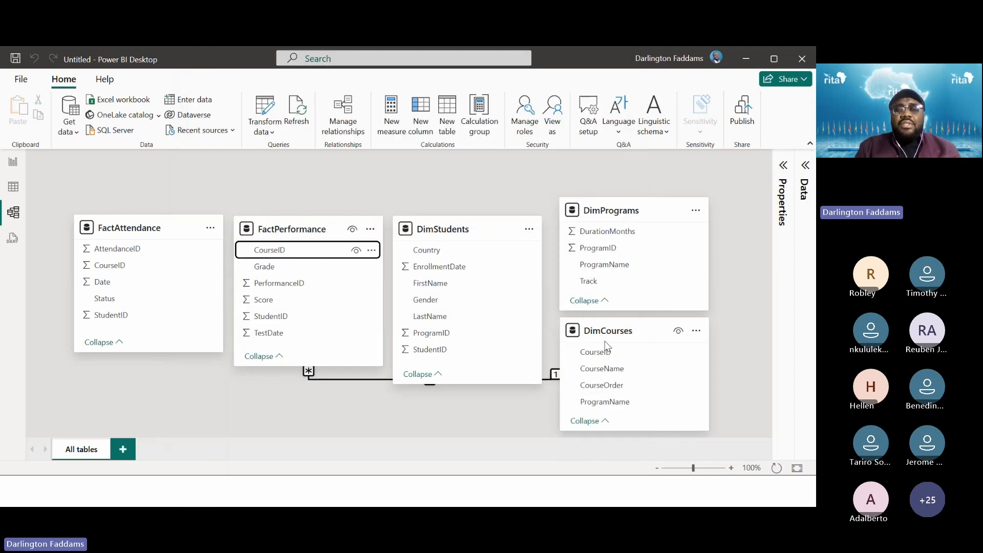
{"action": "left_click_drag", "start_coordinate": [609, 337], "coordinate": [351, 428]}
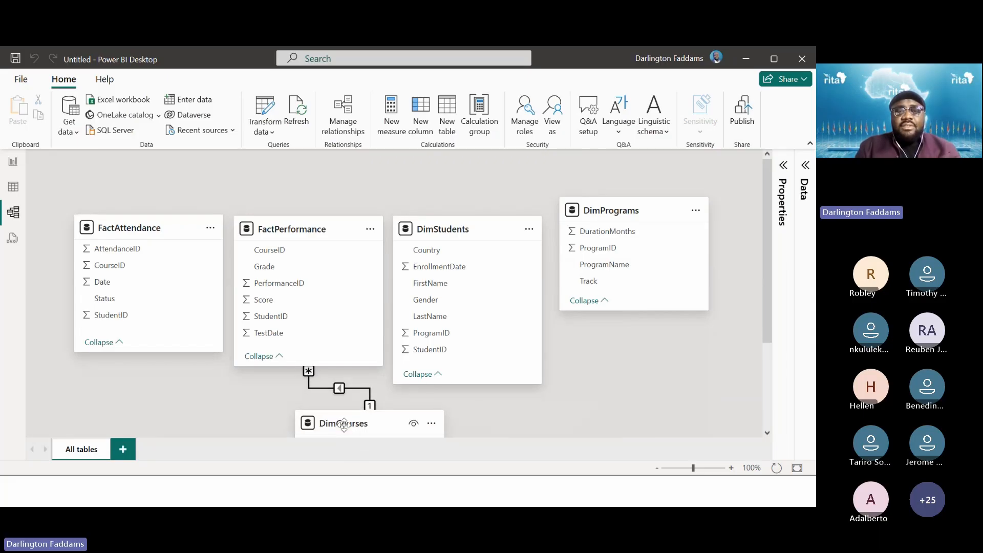
{"action": "scroll", "coordinate": [457, 373], "scroll_direction": "down", "scroll_amount": 1}
{"action": "scroll", "coordinate": [460, 371], "scroll_direction": "down", "scroll_amount": 2}
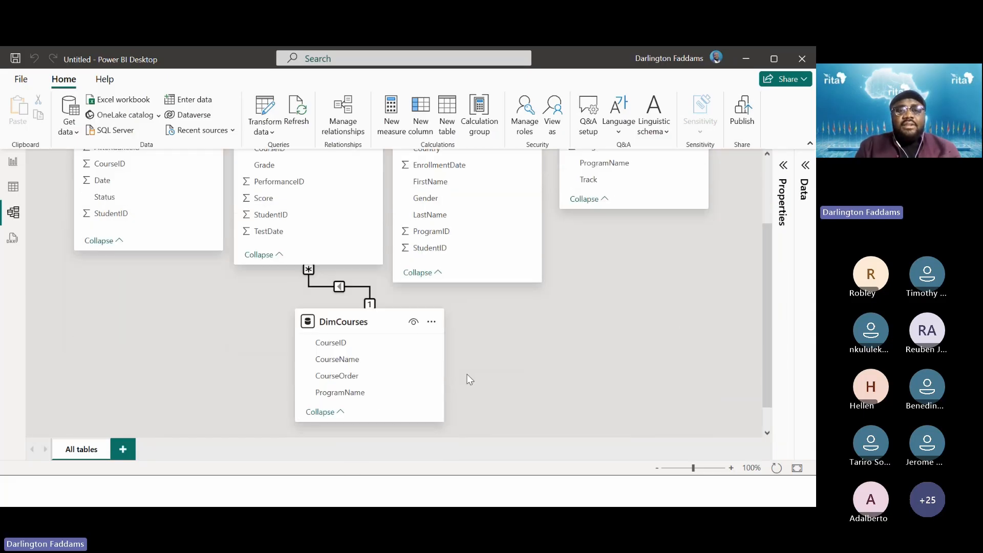
{"action": "left_click_drag", "start_coordinate": [376, 325], "coordinate": [392, 357]}
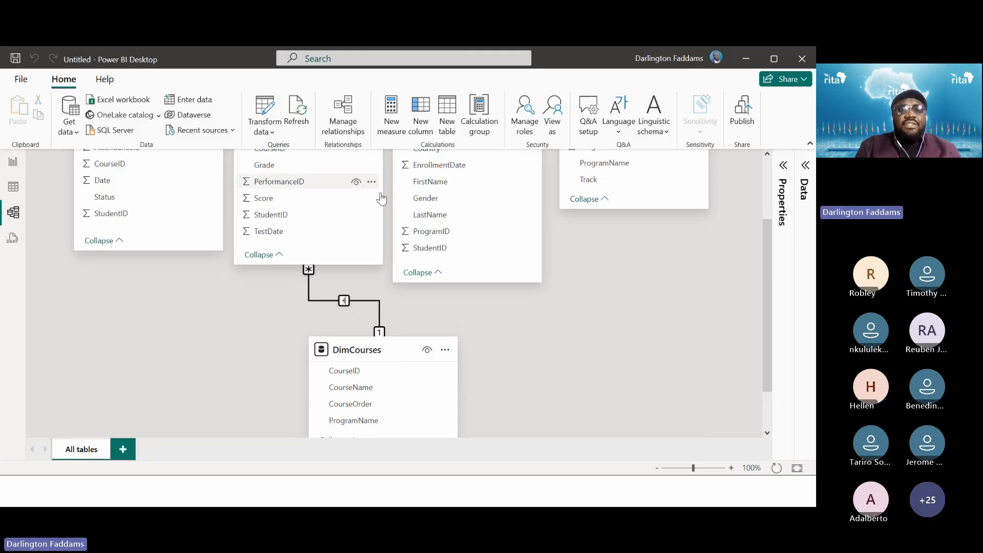
{"action": "scroll", "coordinate": [381, 194], "scroll_direction": "up", "scroll_amount": 3}
{"action": "scroll", "coordinate": [384, 199], "scroll_direction": "down", "scroll_amount": 4}
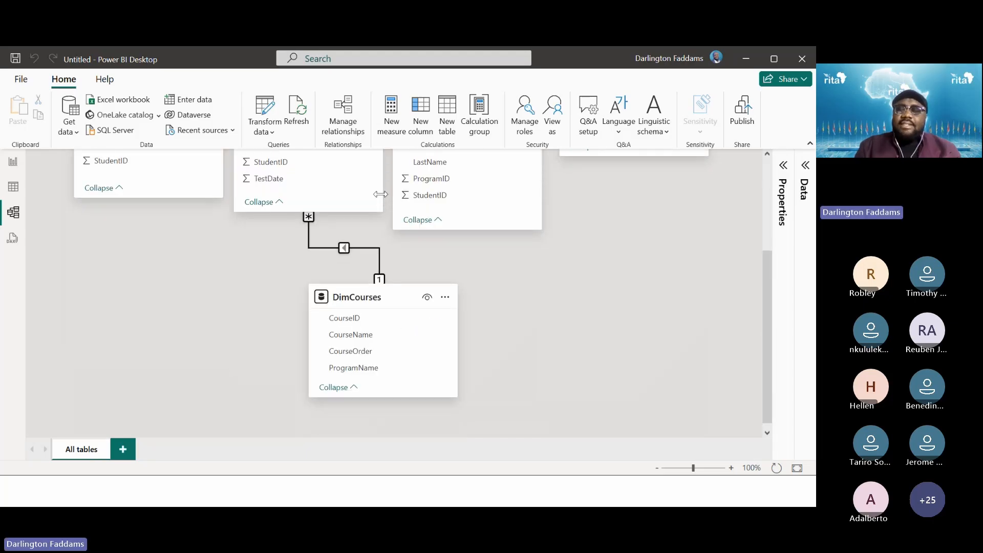
{"action": "scroll", "coordinate": [380, 194], "scroll_direction": "up", "scroll_amount": 3}
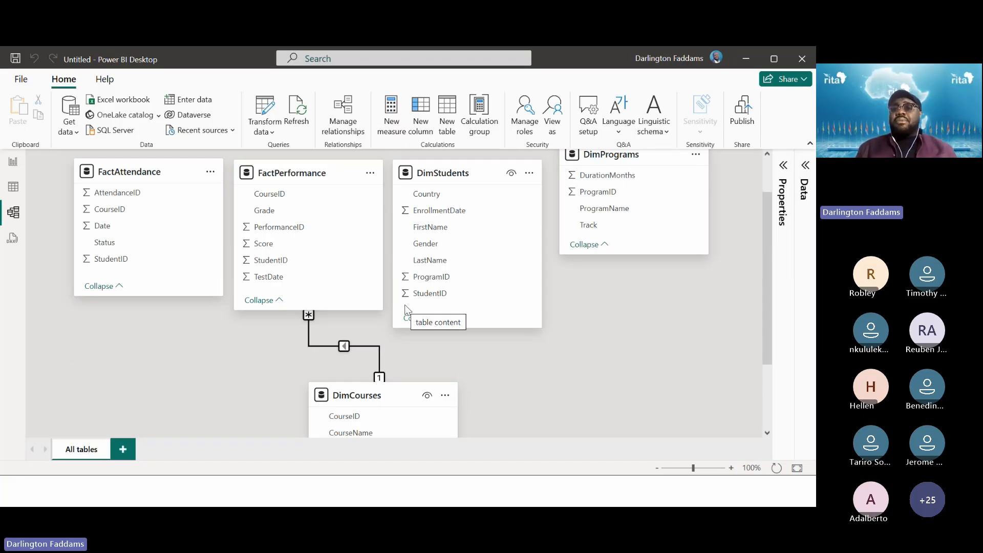
Step: Check the required relationships on the Step 3 slide, and move the DimPrograms table down roughly level with DimStudents in the model view
{"action": "key", "text": "alt+Tab"}
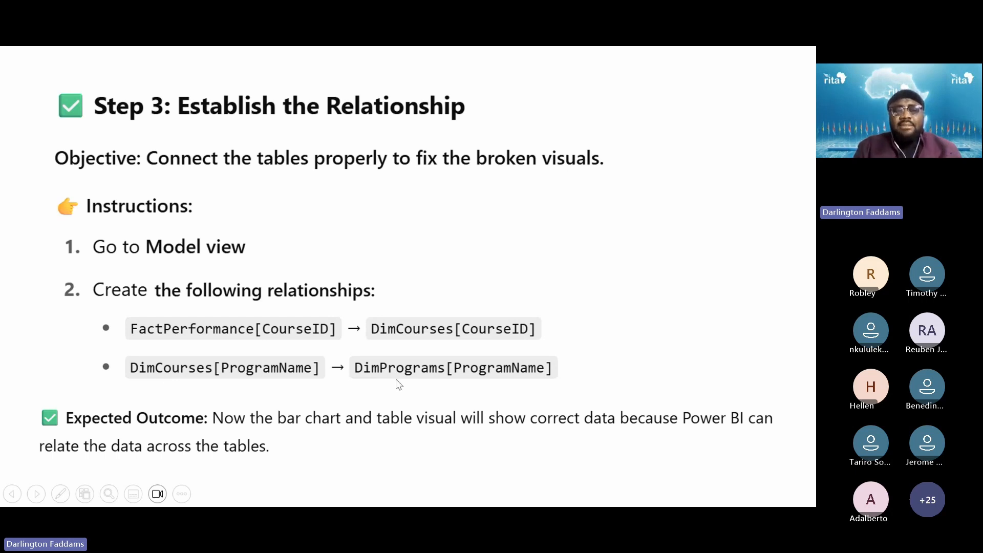
{"action": "key", "text": "alt+Tab"}
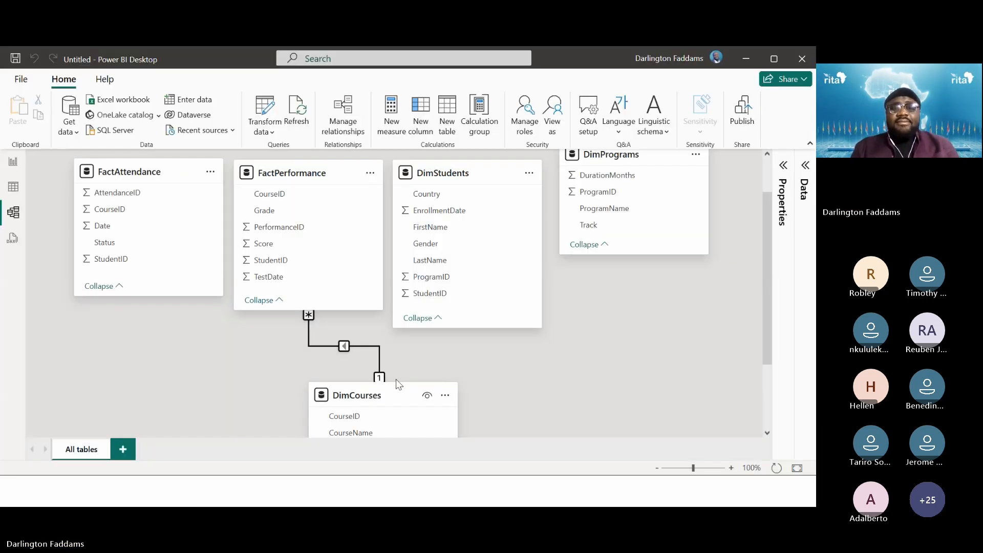
{"action": "scroll", "coordinate": [667, 239], "scroll_direction": "up", "scroll_amount": 2}
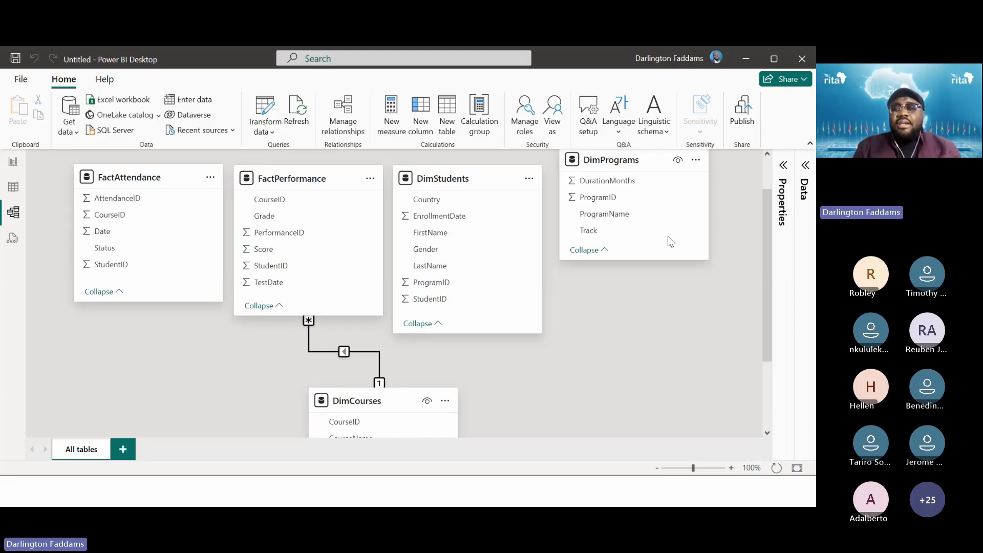
{"action": "left_click_drag", "start_coordinate": [625, 186], "coordinate": [626, 199]}
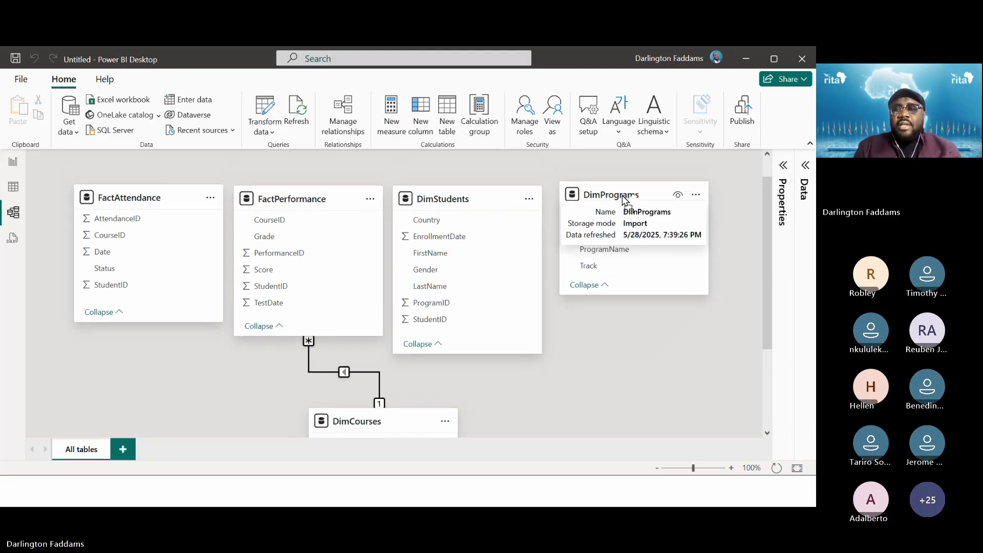
{"action": "scroll", "coordinate": [428, 434], "scroll_direction": "down", "scroll_amount": 3}
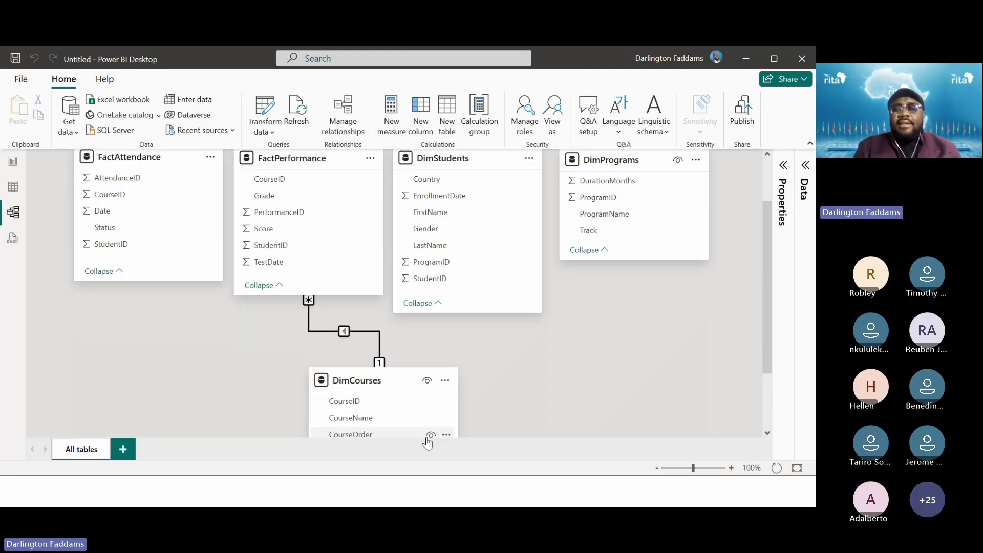
{"action": "key", "text": "alt+Tab"}
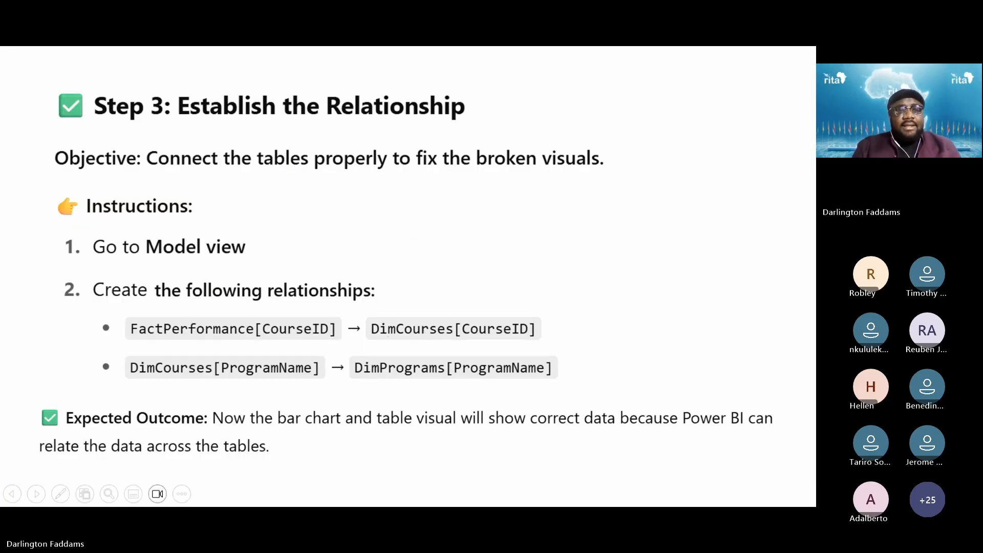
Step: Mark DimCourses, DimPrograms and the link between their ProgramName columns on the Step 3 slide, and clear the markings
{"action": "left_click_drag", "start_coordinate": [122, 351], "coordinate": [217, 381]}
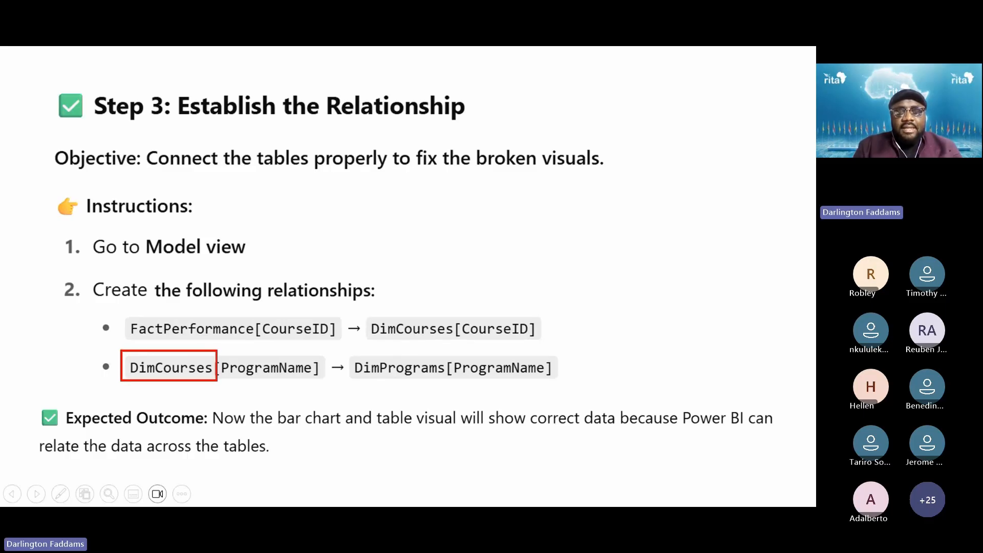
{"action": "left_click_drag", "start_coordinate": [346, 349], "coordinate": [446, 388]}
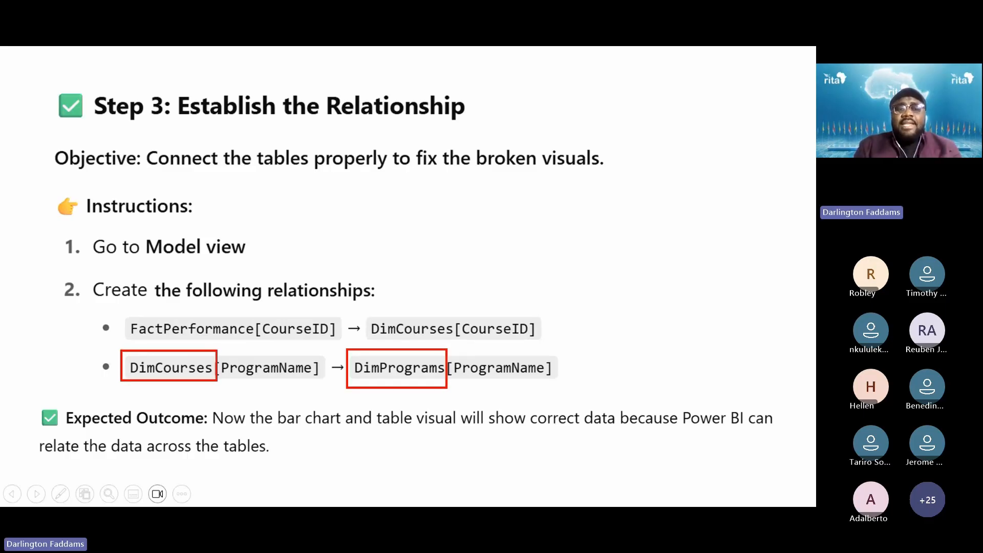
{"action": "mouse_move", "coordinate": [260, 354]}
{"action": "left_mouse_down"}
{"action": "mouse_move", "coordinate": [330, 304]}
{"action": "mouse_move", "coordinate": [479, 305]}
{"action": "mouse_move", "coordinate": [496, 361]}
{"action": "left_mouse_up"}
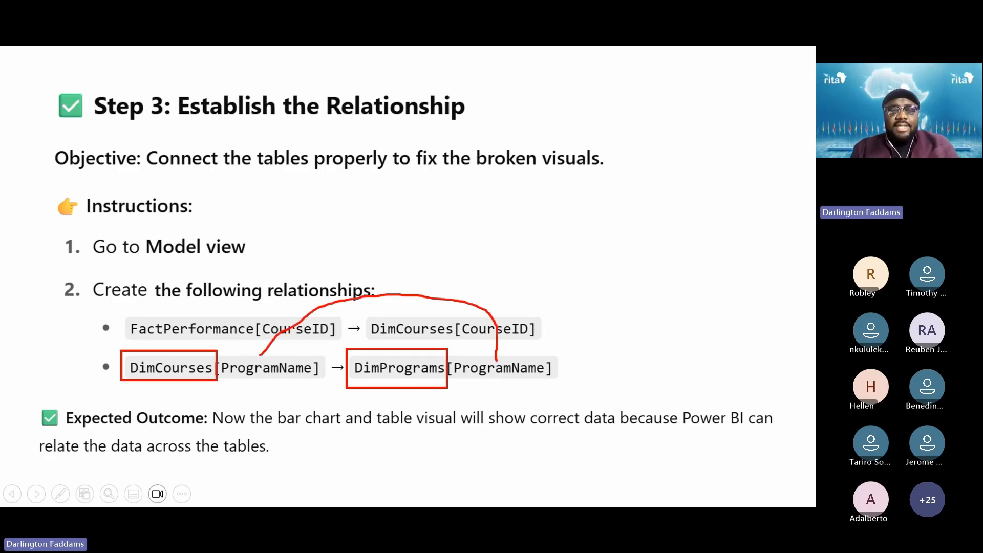
{"action": "key", "text": "Escape"}
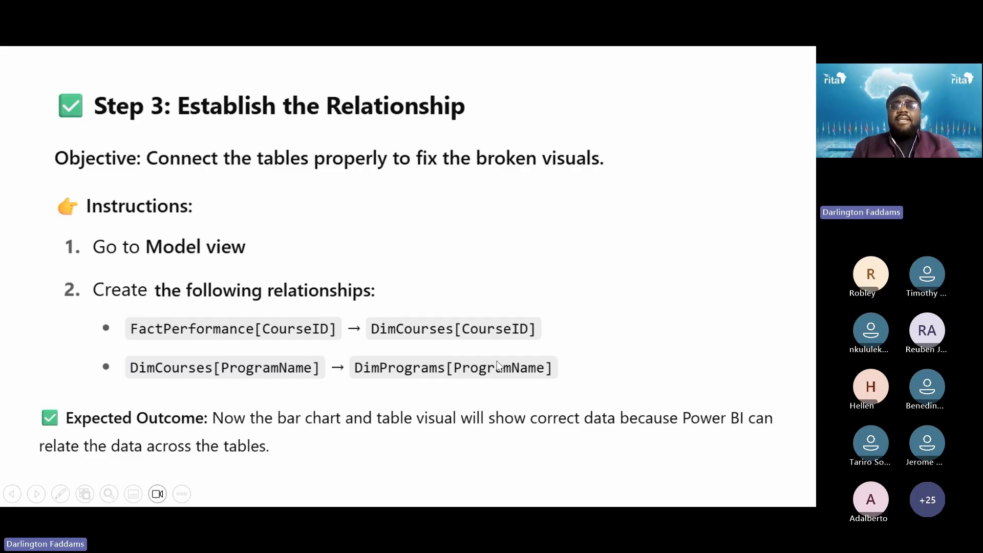
Step: Create an active many-to-one relationship with single cross-filter direction from DimCourses ProgramName to DimPrograms ProgramName, checking it against the Step 3 slide
{"action": "key", "text": "alt+Tab"}
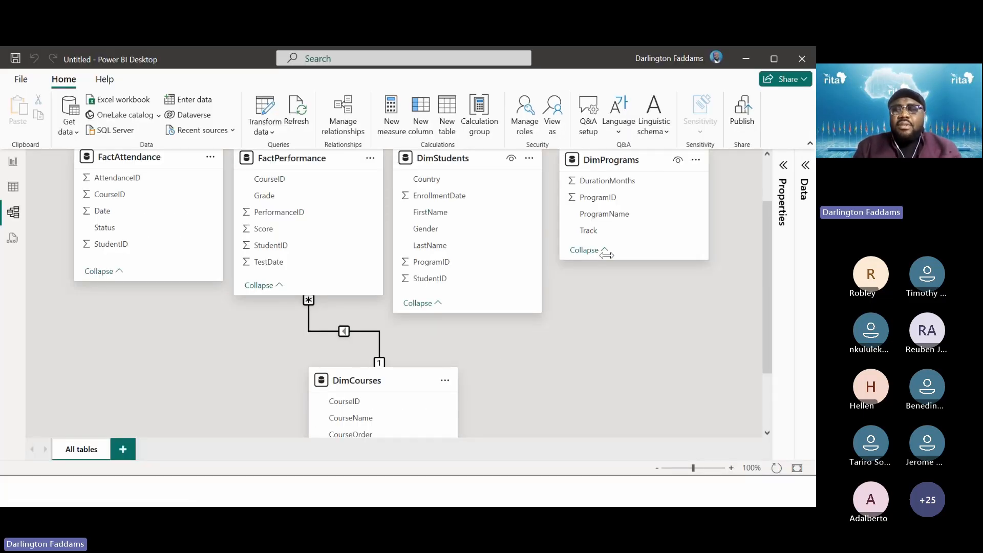
{"action": "scroll", "coordinate": [540, 374], "scroll_direction": "down", "scroll_amount": 3}
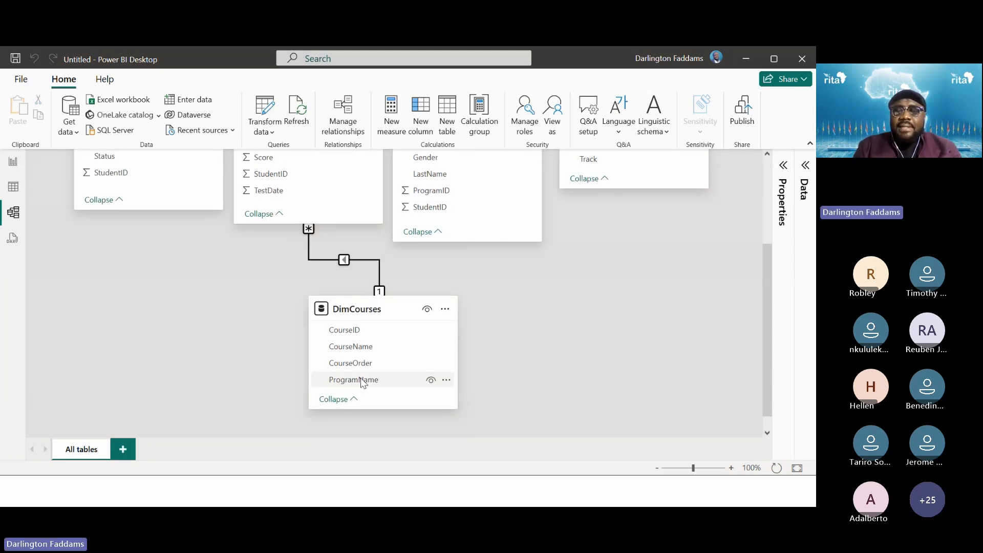
{"action": "scroll", "coordinate": [362, 383], "scroll_direction": "up", "scroll_amount": 1}
{"action": "left_click", "coordinate": [355, 411]}
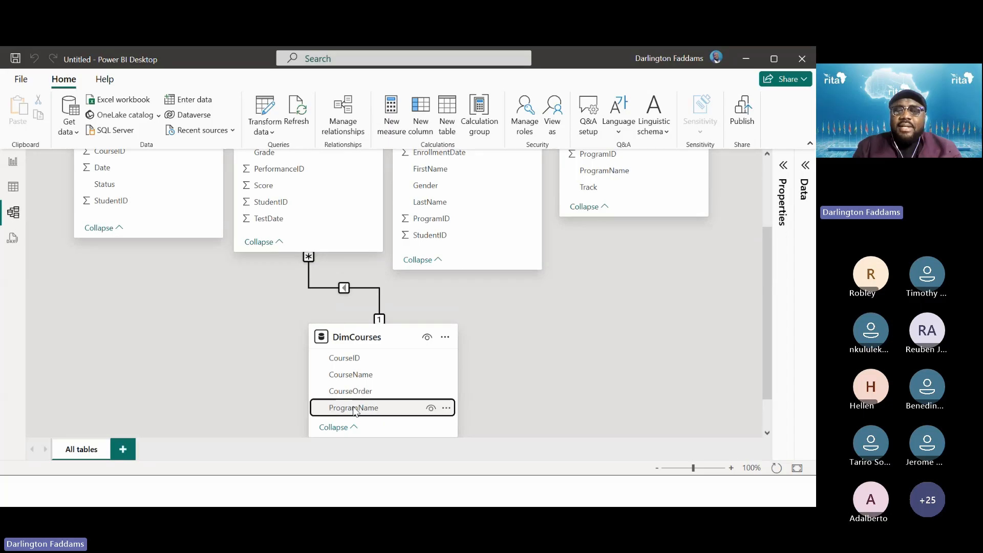
{"action": "left_click_drag", "start_coordinate": [355, 411], "coordinate": [606, 171]}
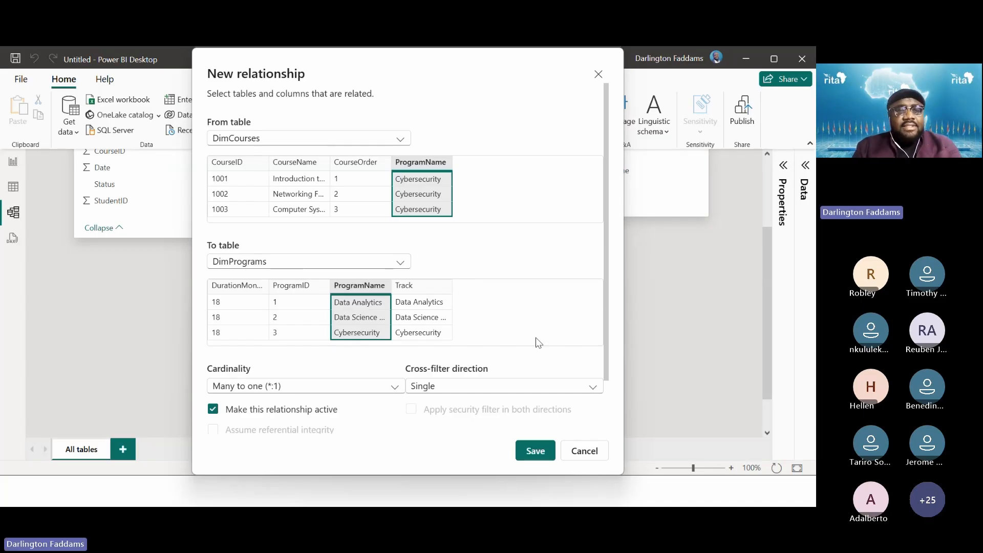
{"action": "key", "text": "alt+Tab"}
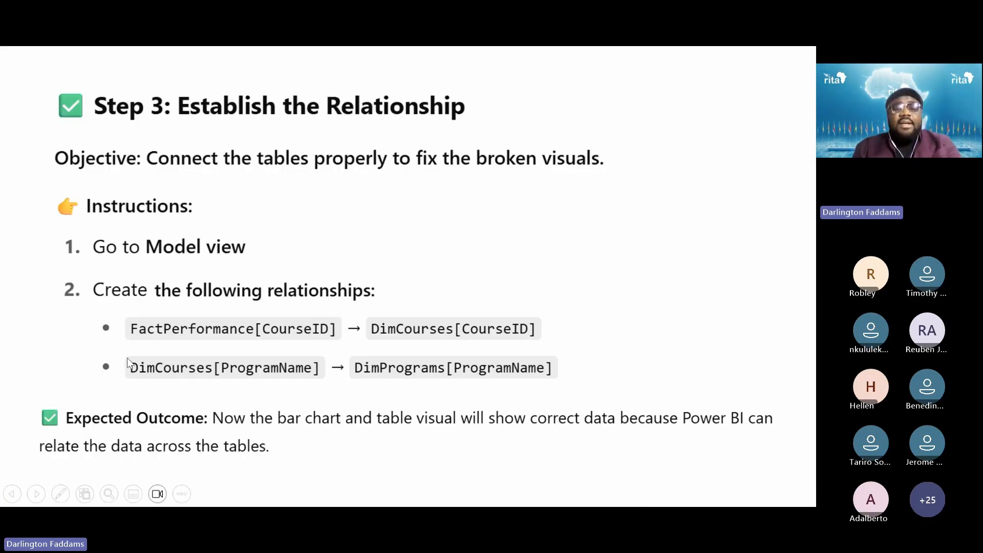
{"action": "key", "text": "alt+Tab"}
{"action": "key", "text": "alt+Tab"}
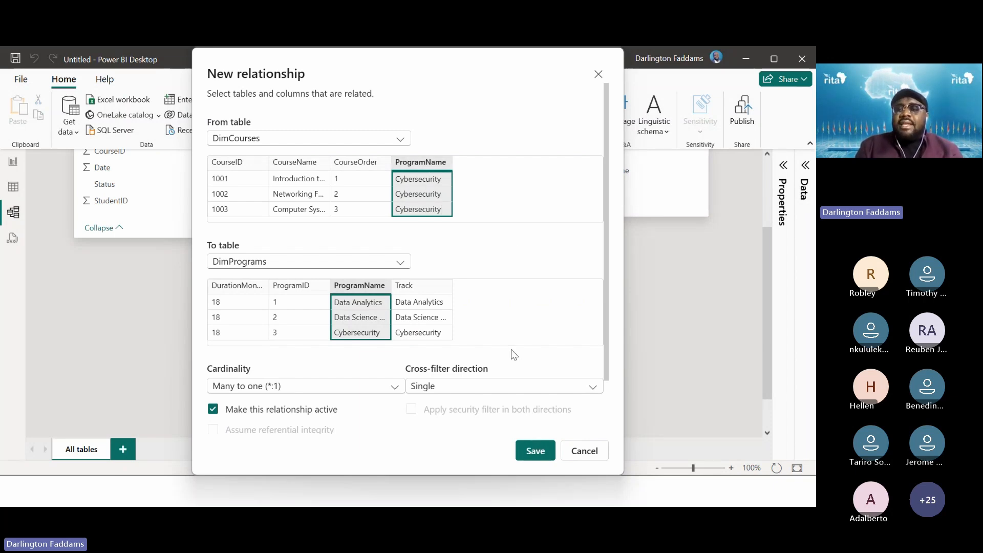
{"action": "left_click", "coordinate": [529, 452]}
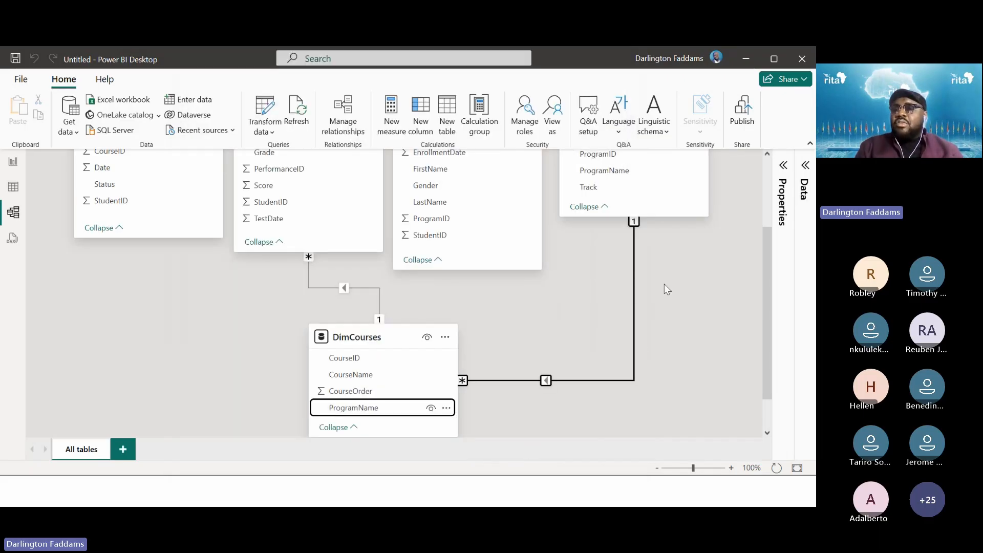
Step: Shift the DimCourses table slightly to the left below FactPerformance in the model view
{"action": "scroll", "coordinate": [638, 341], "scroll_direction": "up", "scroll_amount": 1}
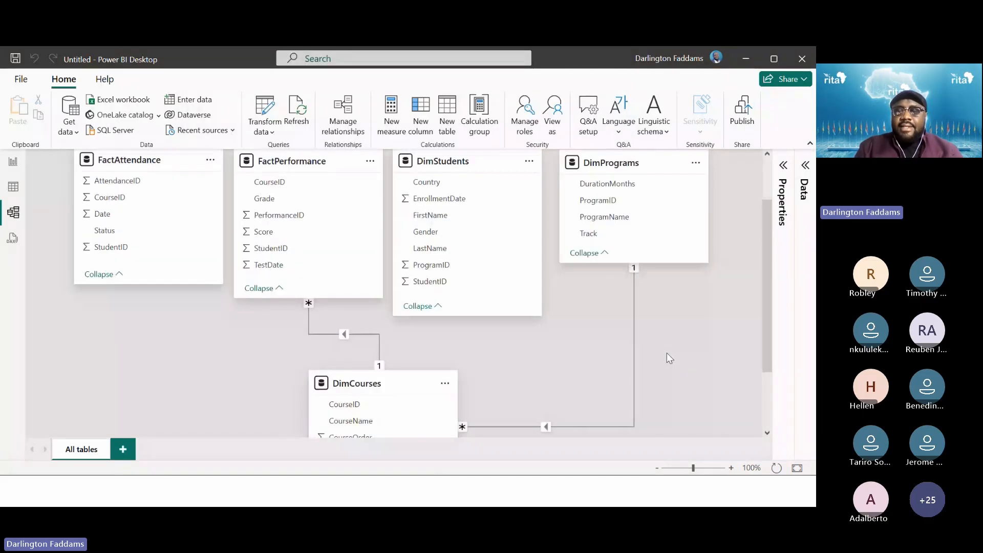
{"action": "mouse_move", "coordinate": [397, 385]}
{"action": "left_mouse_down"}
{"action": "mouse_move", "coordinate": [445, 379]}
{"action": "mouse_move", "coordinate": [381, 379]}
{"action": "left_mouse_up"}
{"action": "scroll", "coordinate": [380, 378], "scroll_direction": "down", "scroll_amount": 1}
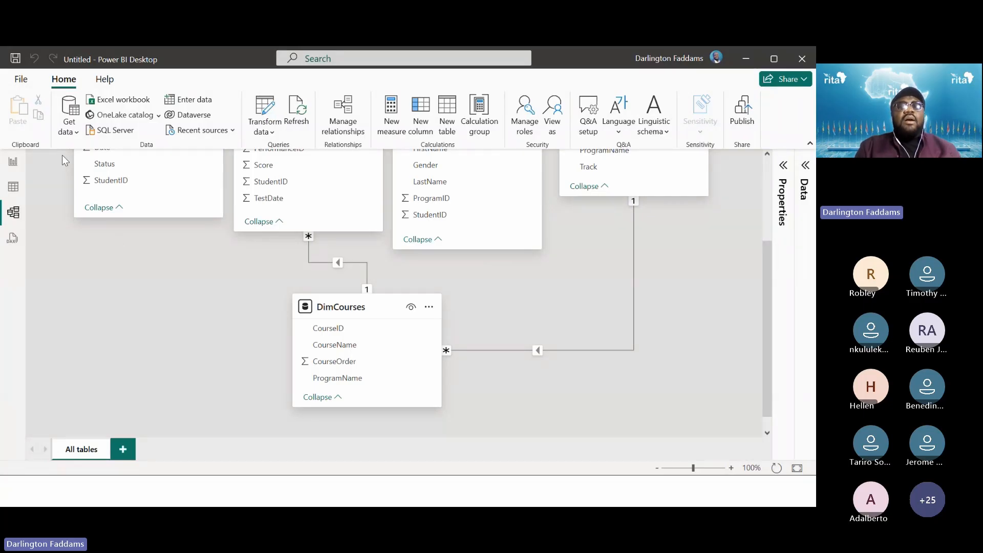
Step: Examine the Page 2 visuals, cross-highlighting the bar chart by Data Analytics, Data Science and Machine Learning, DevOps and Cybersecurity in turn
{"action": "left_click", "coordinate": [12, 163]}
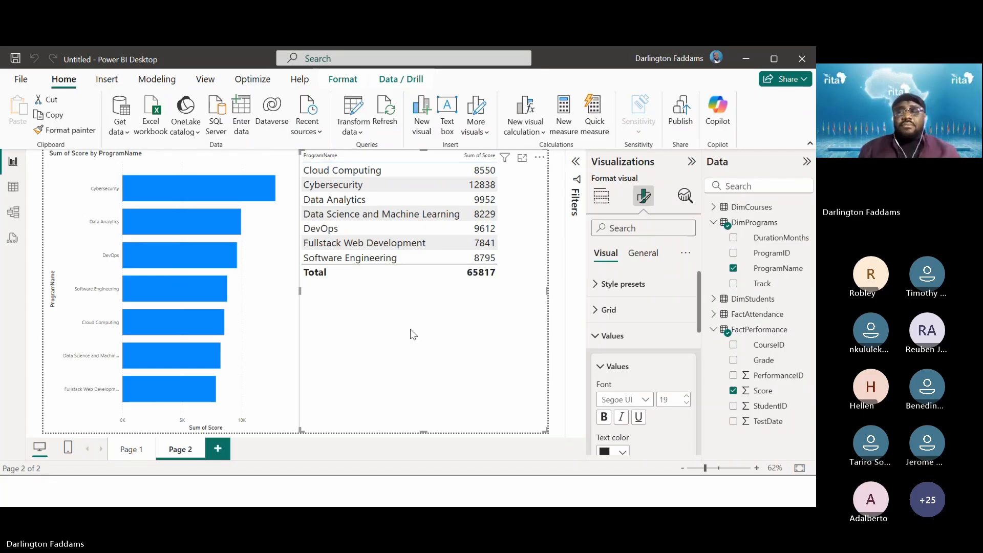
{"action": "left_click", "coordinate": [562, 334]}
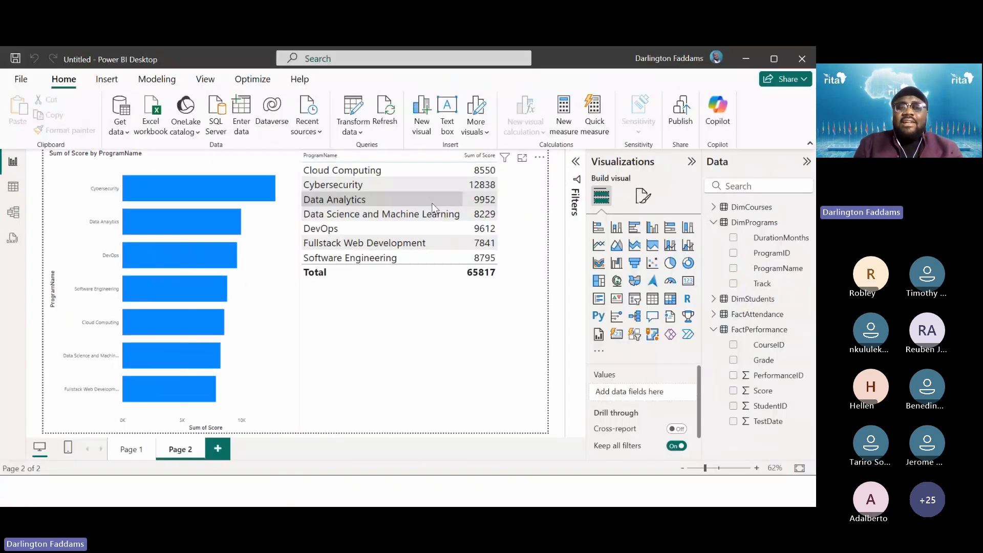
{"action": "left_click", "coordinate": [361, 207]}
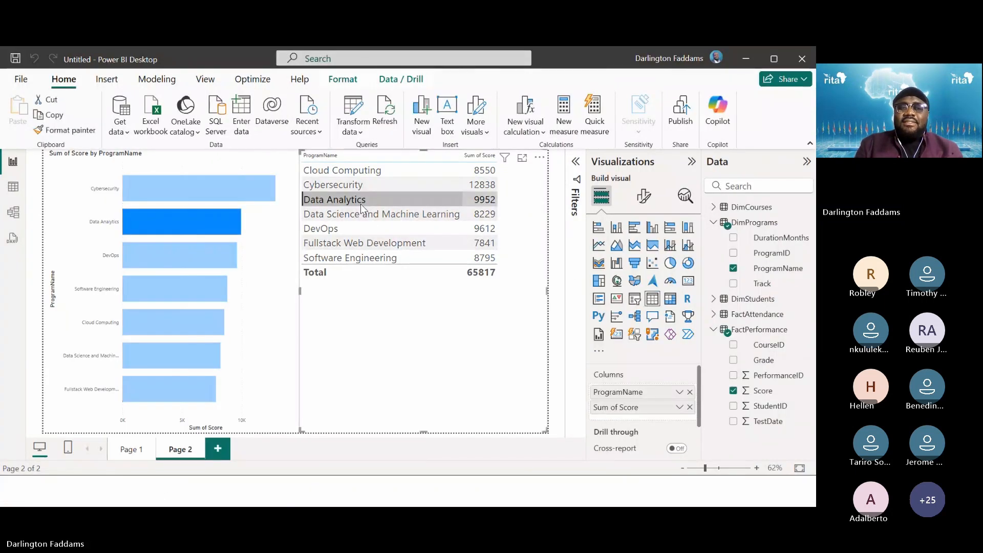
{"action": "left_click", "coordinate": [363, 215]}
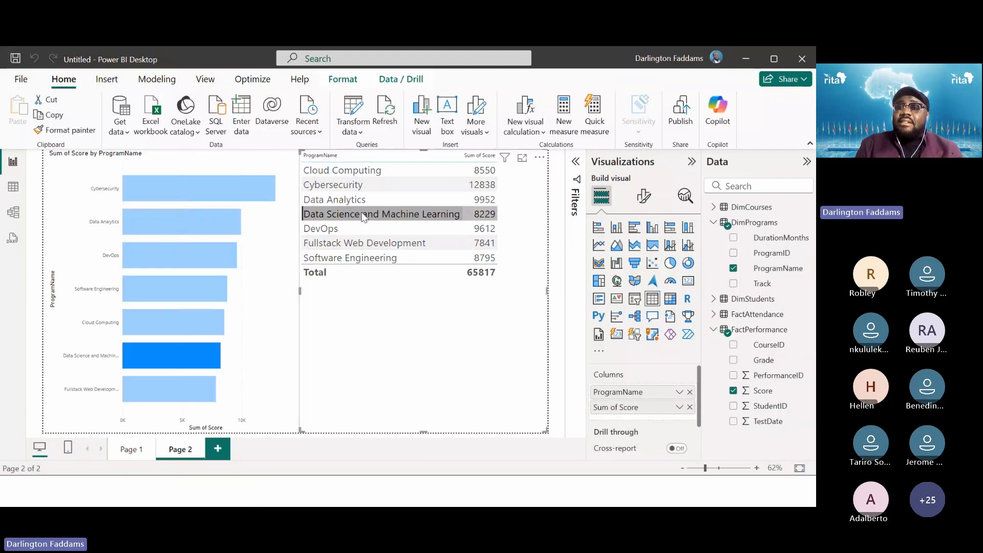
{"action": "left_click", "coordinate": [357, 226]}
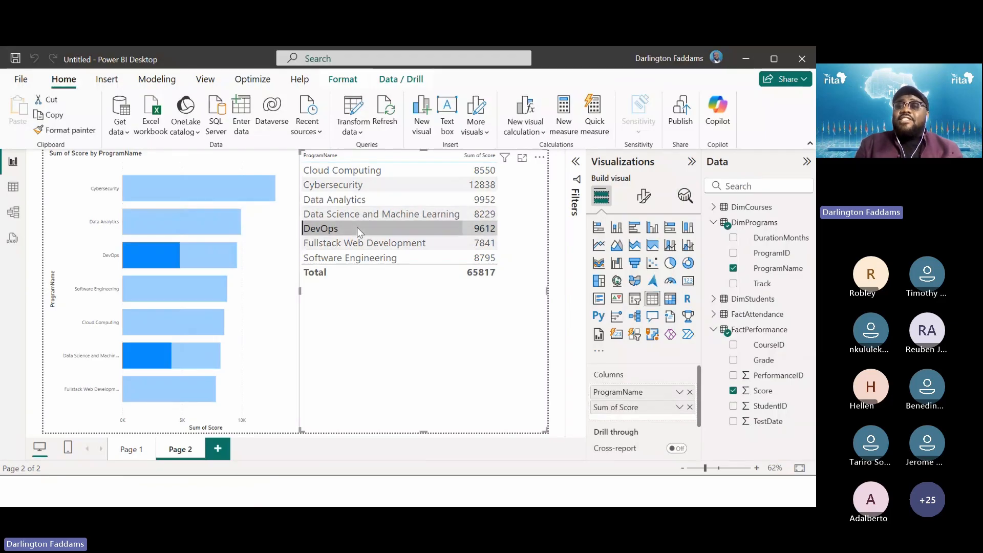
{"action": "left_click", "coordinate": [356, 189]}
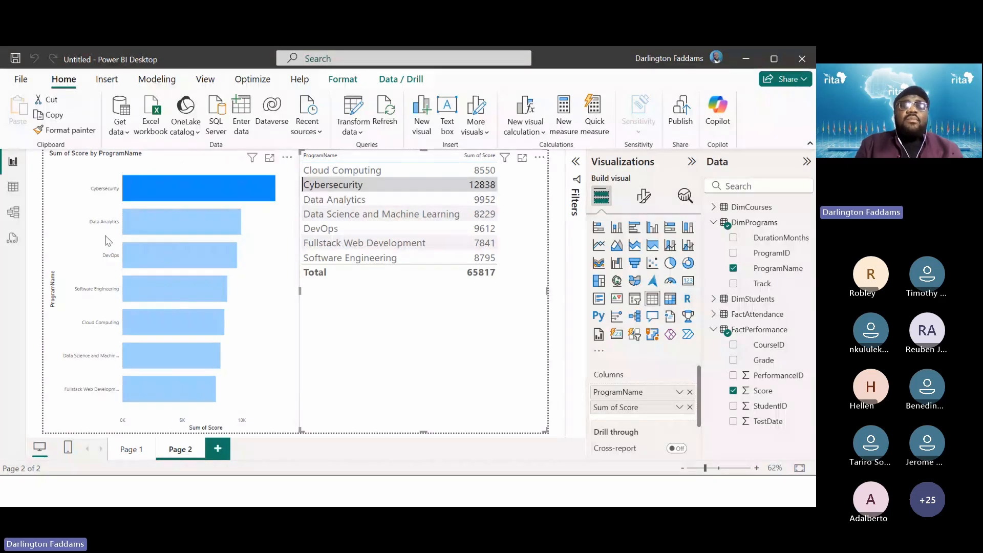
Step: Delete the FactPerformance–DimCourses and DimCourses–DimPrograms relationships in the model view
{"action": "left_click", "coordinate": [13, 212]}
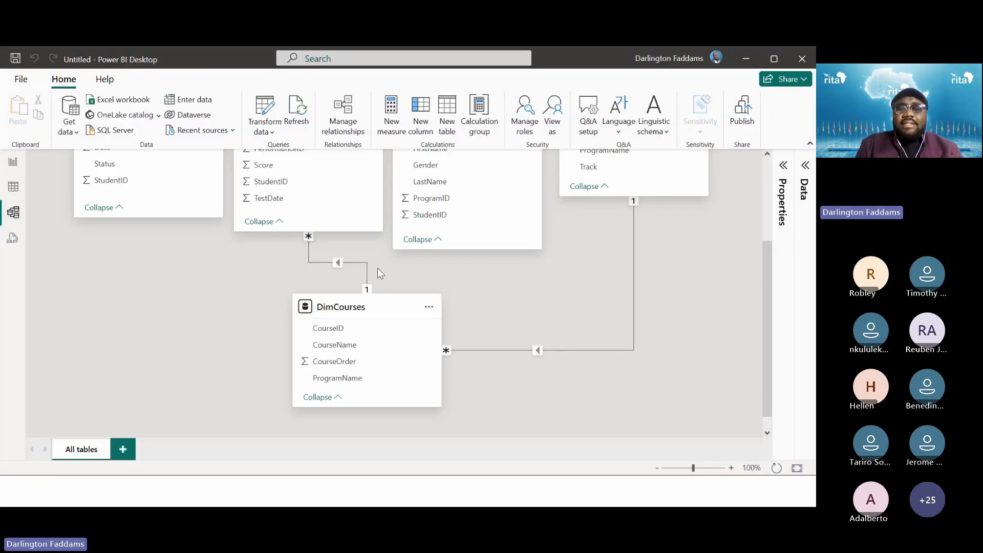
{"action": "right_click", "coordinate": [355, 264]}
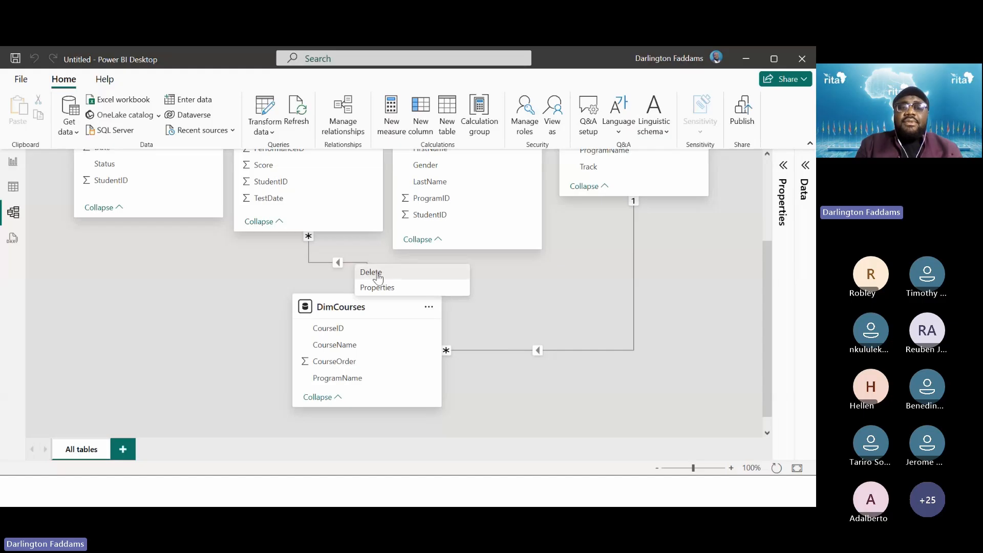
{"action": "left_click", "coordinate": [376, 270]}
{"action": "left_click", "coordinate": [480, 317]}
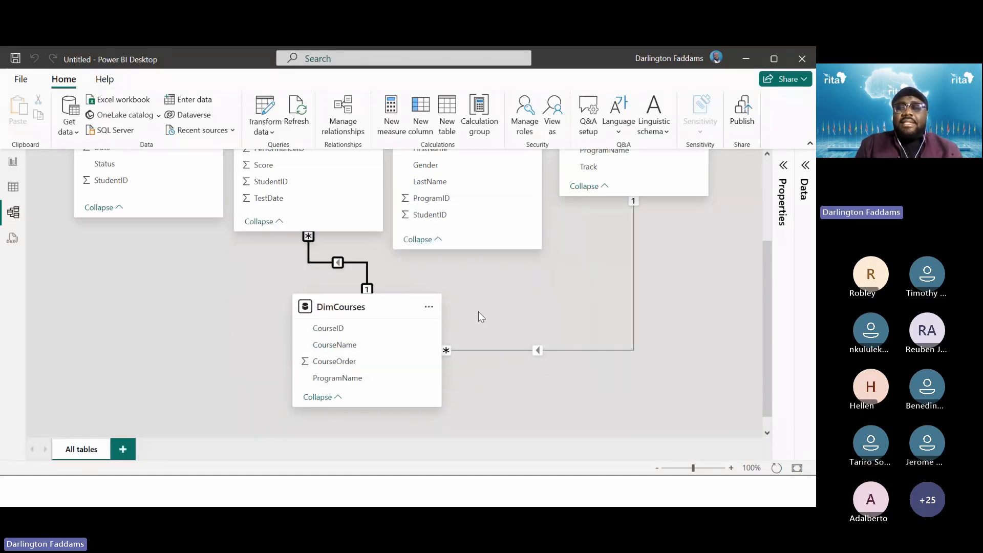
{"action": "right_click", "coordinate": [633, 291]}
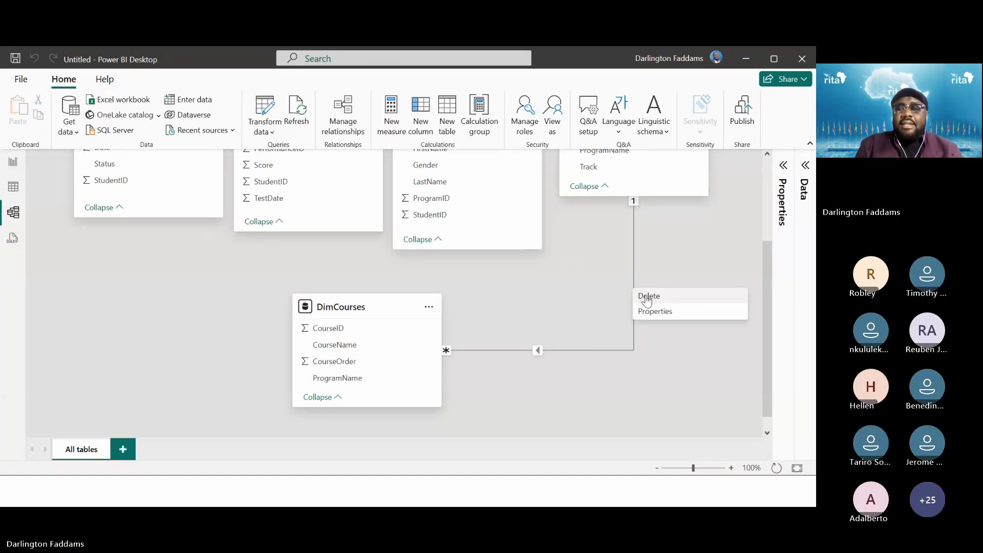
{"action": "left_click", "coordinate": [646, 296]}
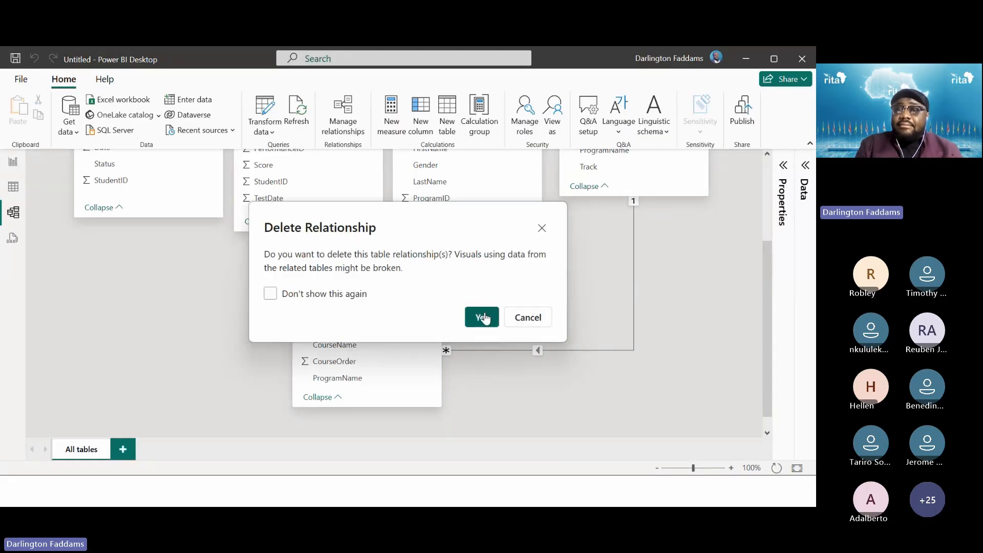
{"action": "left_click", "coordinate": [492, 313]}
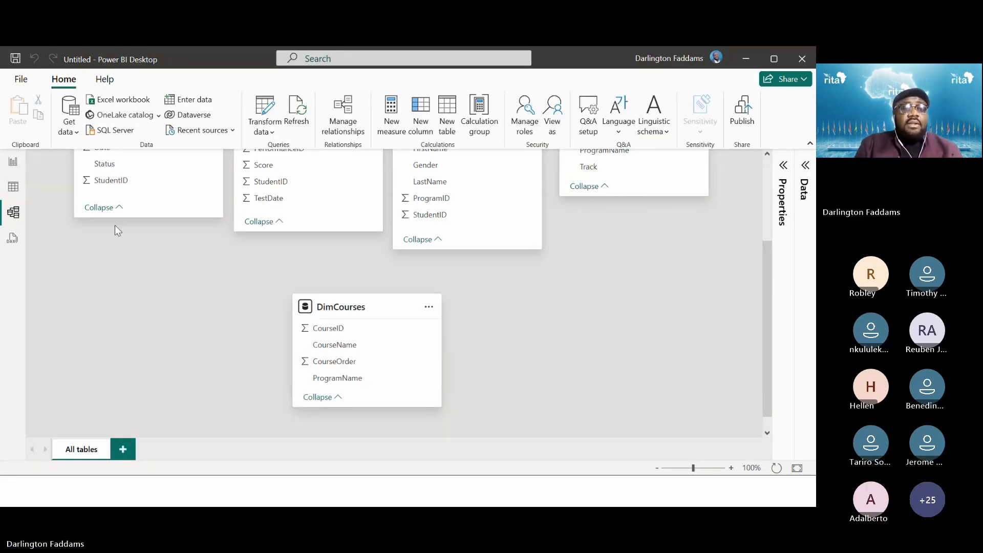
Step: Examine the Page 2 visuals without relationships, selecting different program rows in the table to check whether the bar chart responds
{"action": "left_click", "coordinate": [16, 164]}
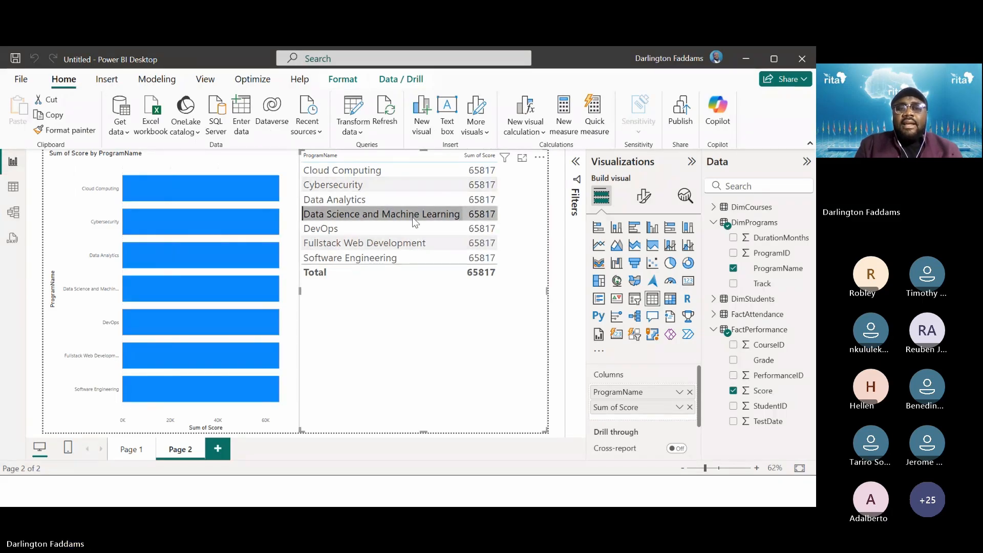
{"action": "left_click", "coordinate": [410, 232]}
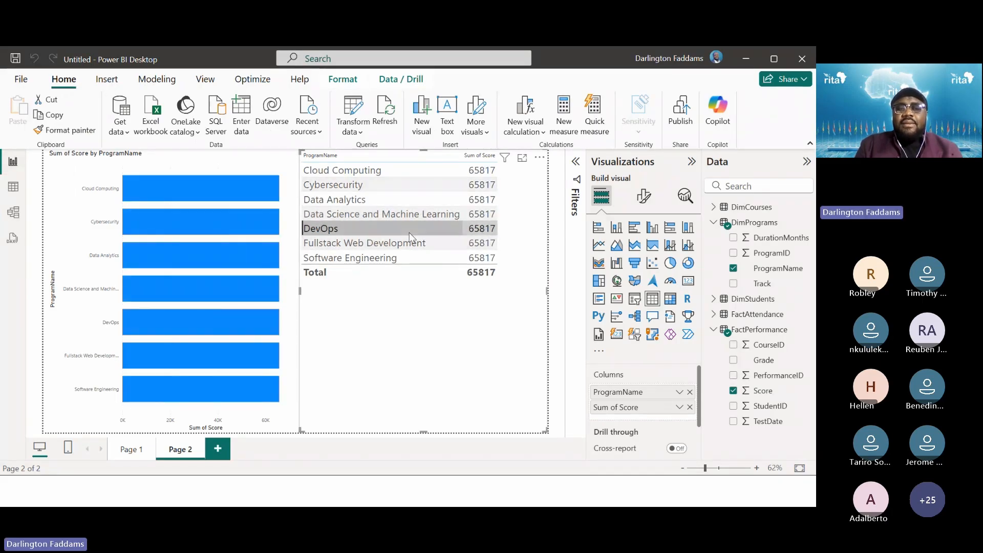
{"action": "left_click", "coordinate": [398, 204]}
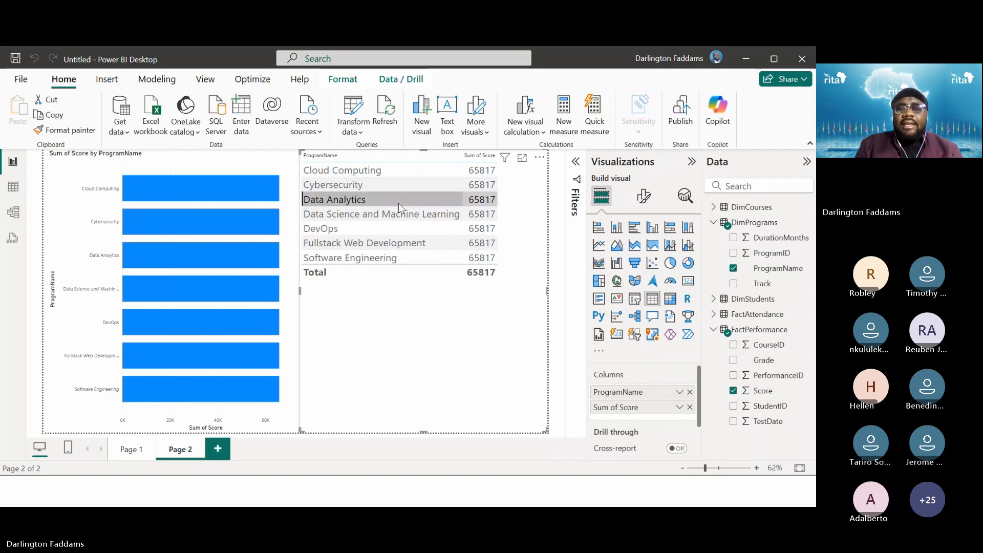
{"action": "left_click", "coordinate": [350, 186]}
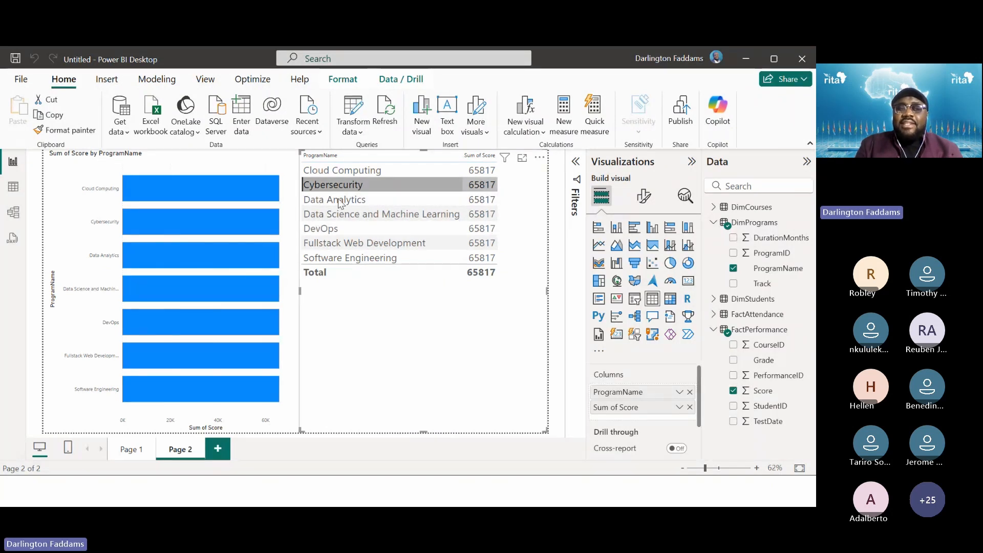
{"action": "left_click", "coordinate": [394, 229]}
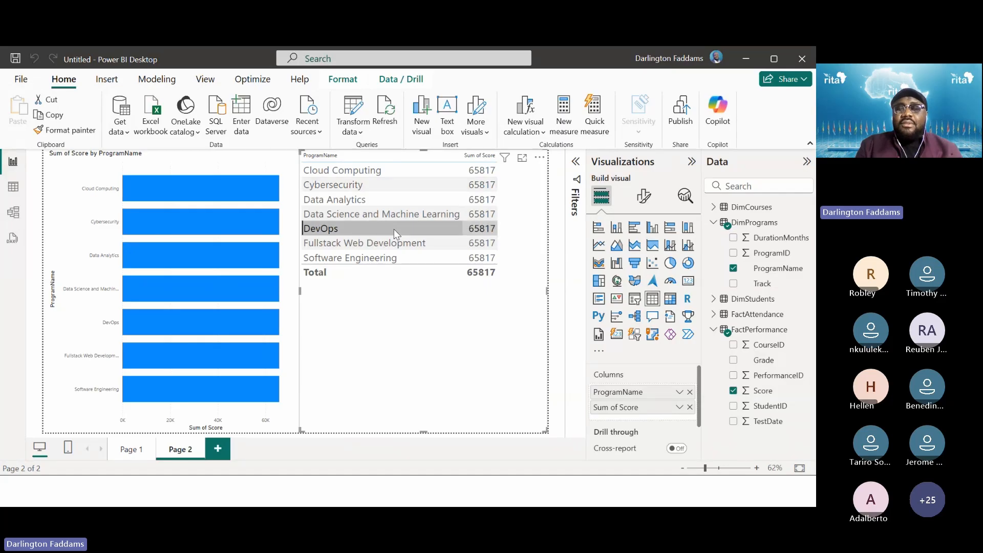
{"action": "left_click", "coordinate": [392, 246]}
{"action": "left_click", "coordinate": [372, 261]}
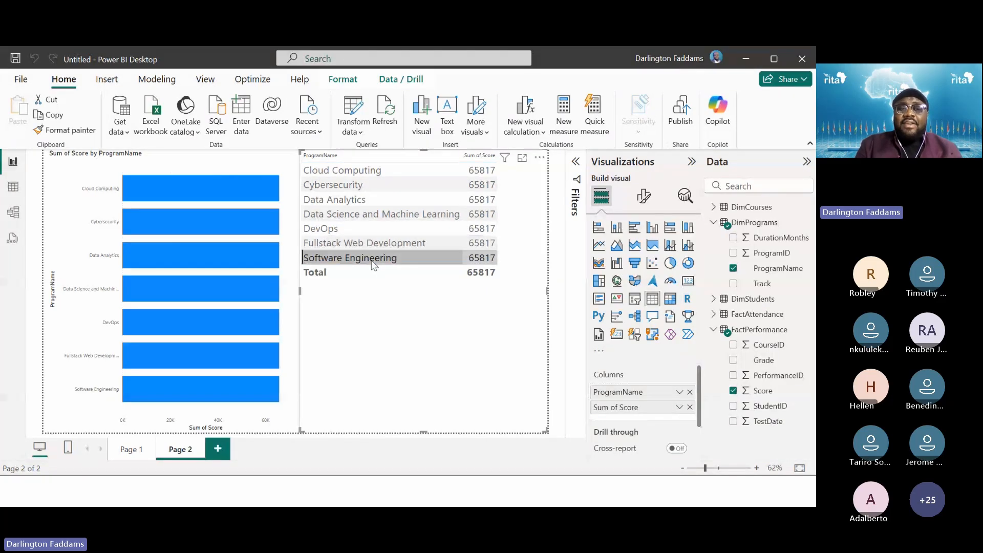
{"action": "left_click", "coordinate": [360, 214]}
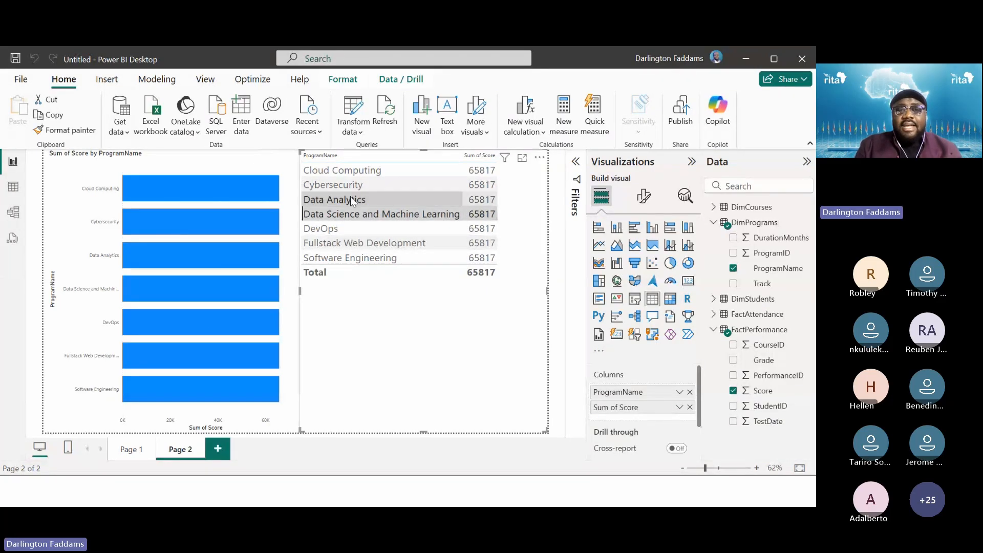
{"action": "left_click", "coordinate": [352, 200]}
{"action": "left_click", "coordinate": [348, 186]}
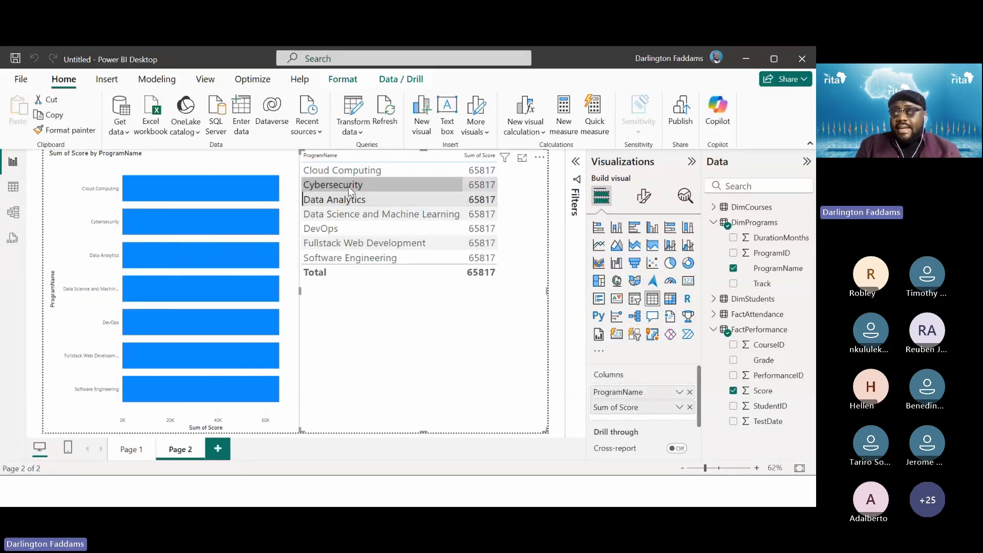
{"action": "left_click", "coordinate": [351, 200]}
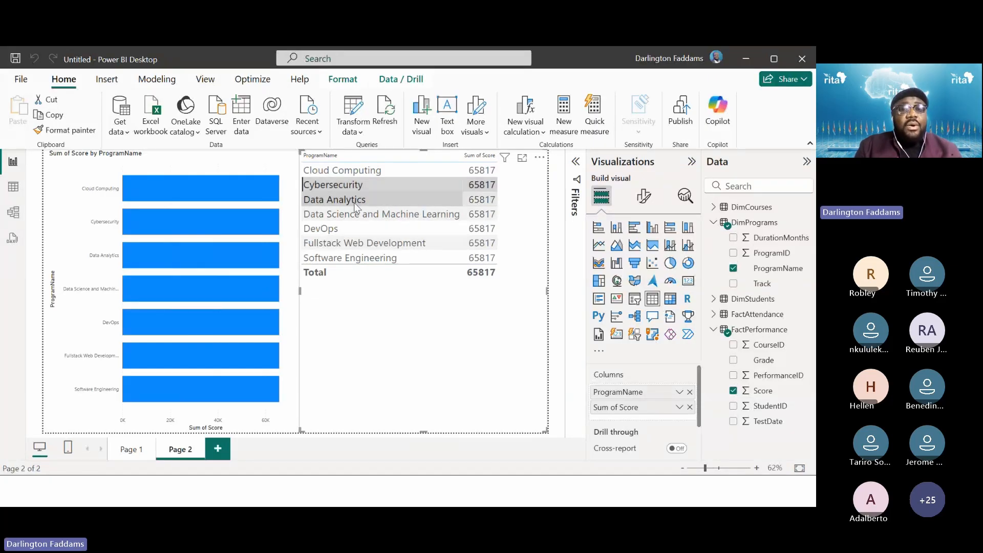
{"action": "left_click", "coordinate": [355, 213]}
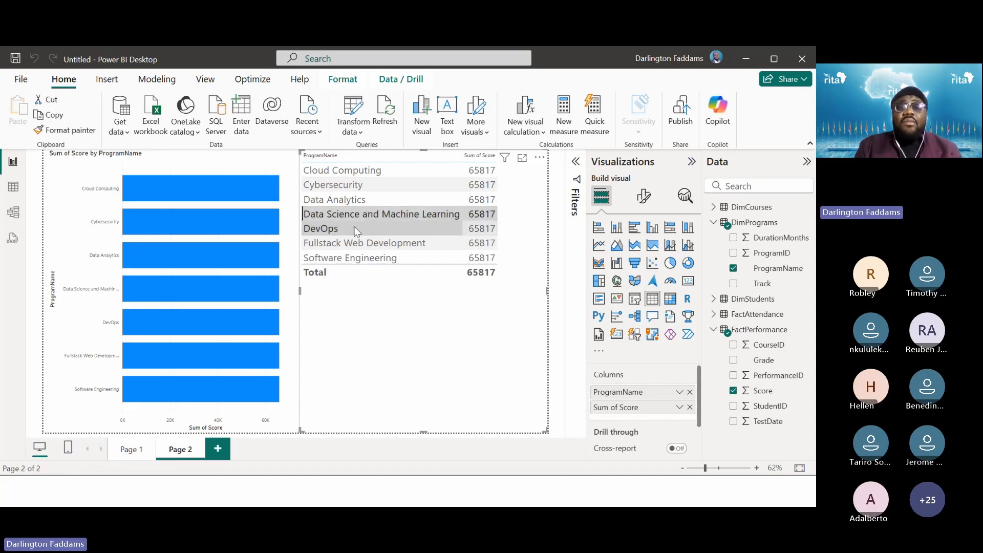
Step: Check cross-filtering without relationships by selecting DevOps, Fullstack Web Development, Software Engineering and Cybersecurity rows and the Cloud Computing bar, and clear the selection
{"action": "left_click", "coordinate": [357, 229]}
{"action": "left_click", "coordinate": [362, 243]}
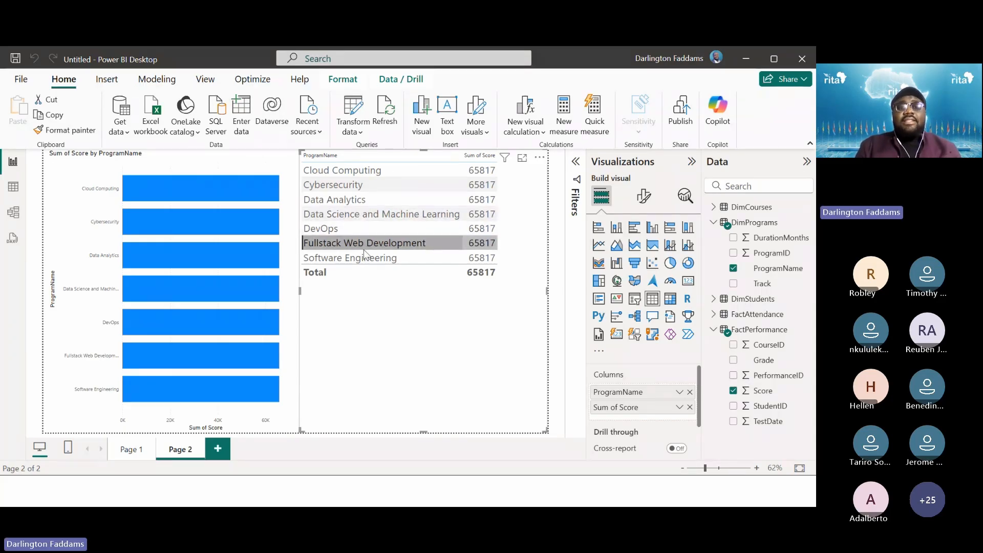
{"action": "left_click", "coordinate": [364, 257]}
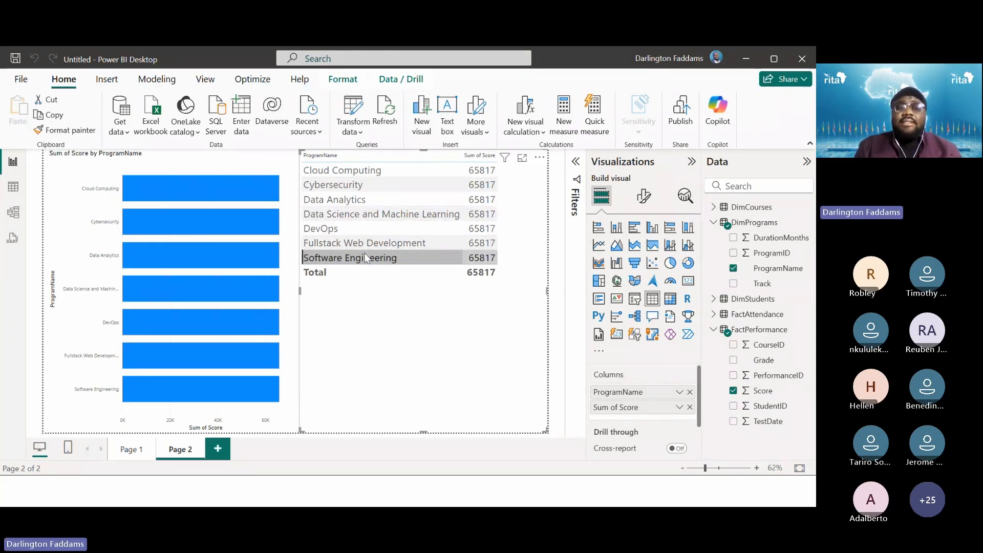
{"action": "left_click", "coordinate": [348, 185]}
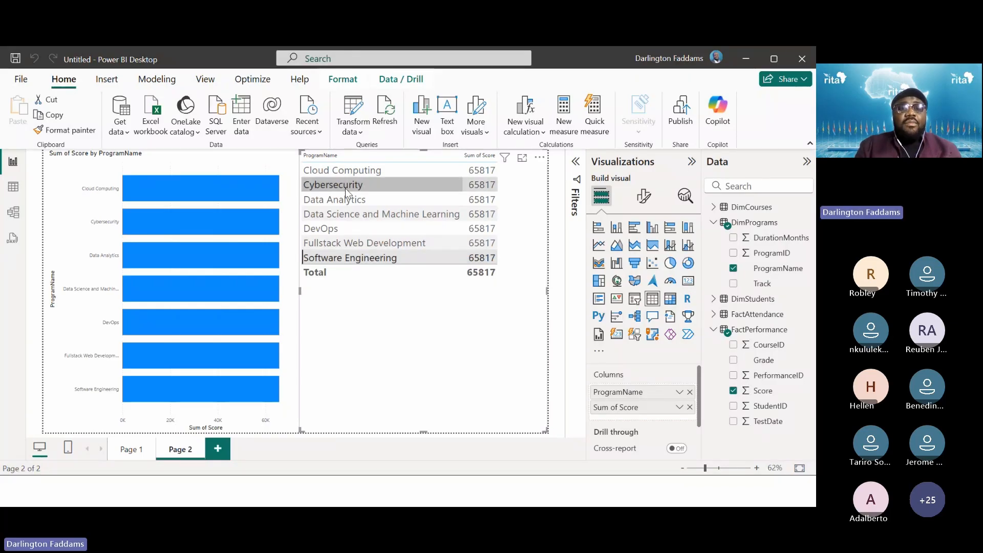
{"action": "left_click", "coordinate": [241, 200]}
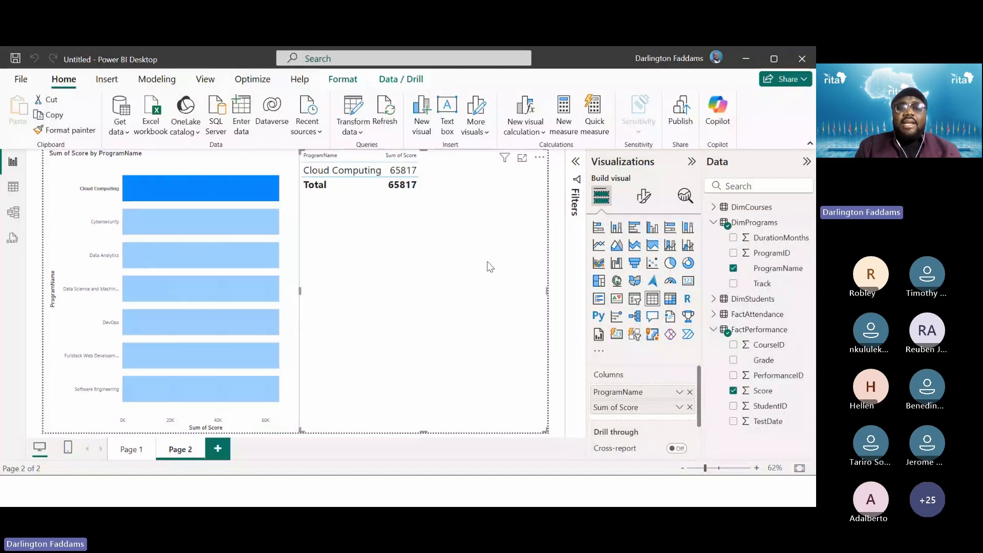
{"action": "left_click", "coordinate": [291, 191]}
{"action": "left_click", "coordinate": [291, 191]}
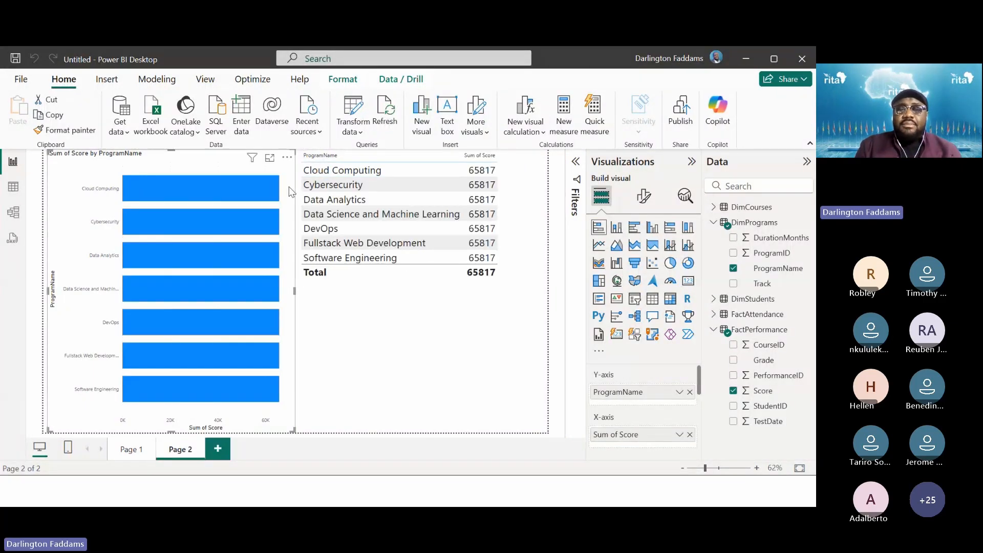
Step: Inspect the unconnected tables in the model view, return to the Page 2 visuals and switch to the presentation slides
{"action": "left_click", "coordinate": [9, 217]}
{"action": "scroll", "coordinate": [433, 283], "scroll_direction": "up", "scroll_amount": 3}
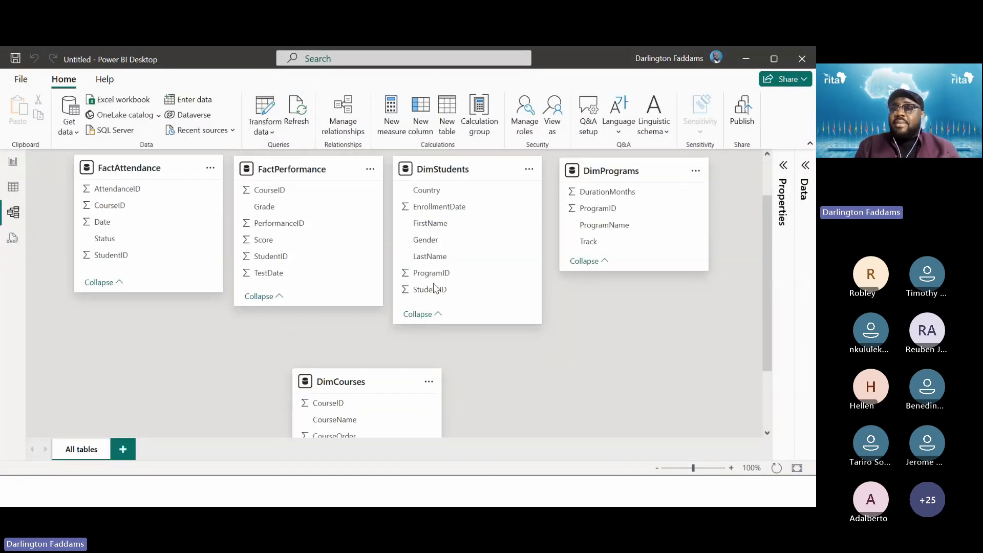
{"action": "scroll", "coordinate": [433, 287], "scroll_direction": "up", "scroll_amount": 1}
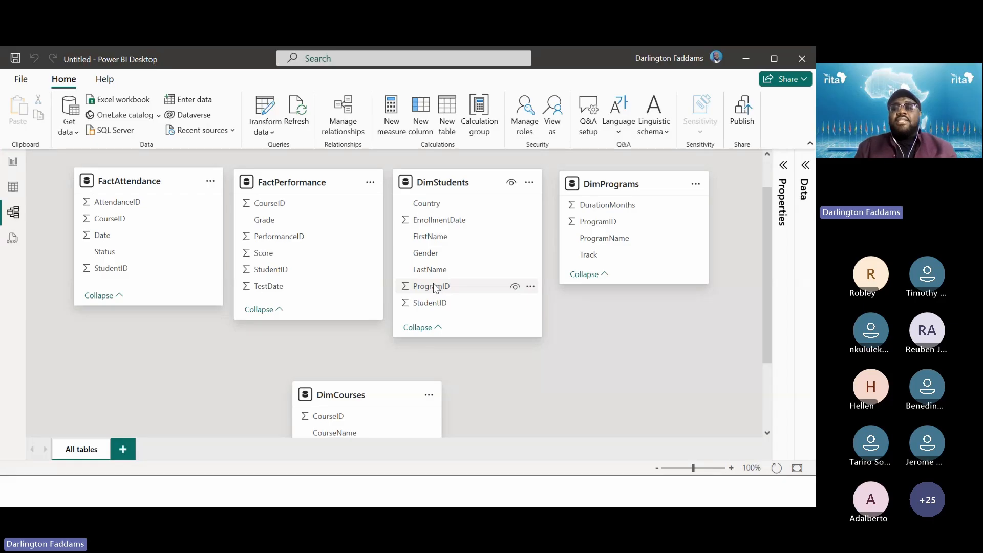
{"action": "left_click", "coordinate": [9, 162]}
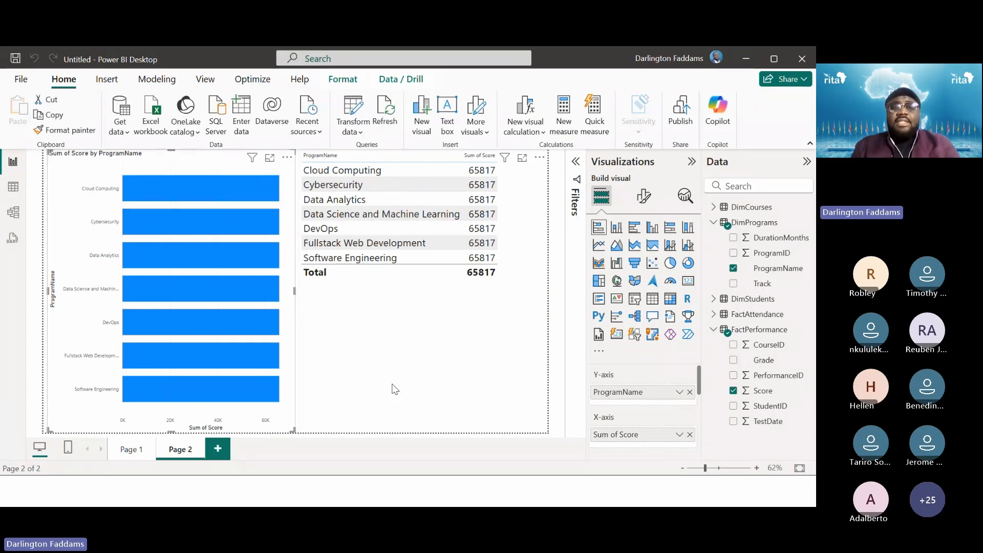
{"action": "key", "text": "alt+Tab"}
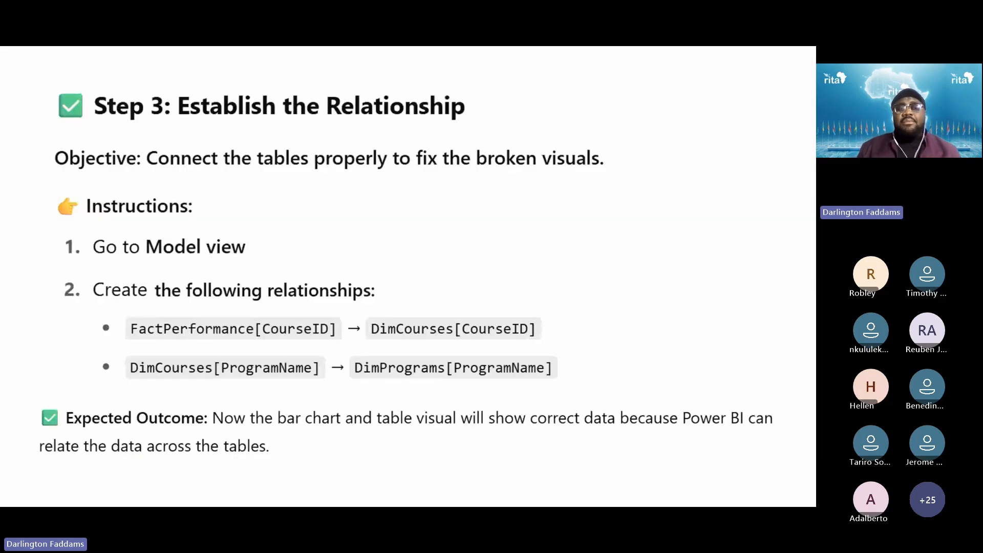
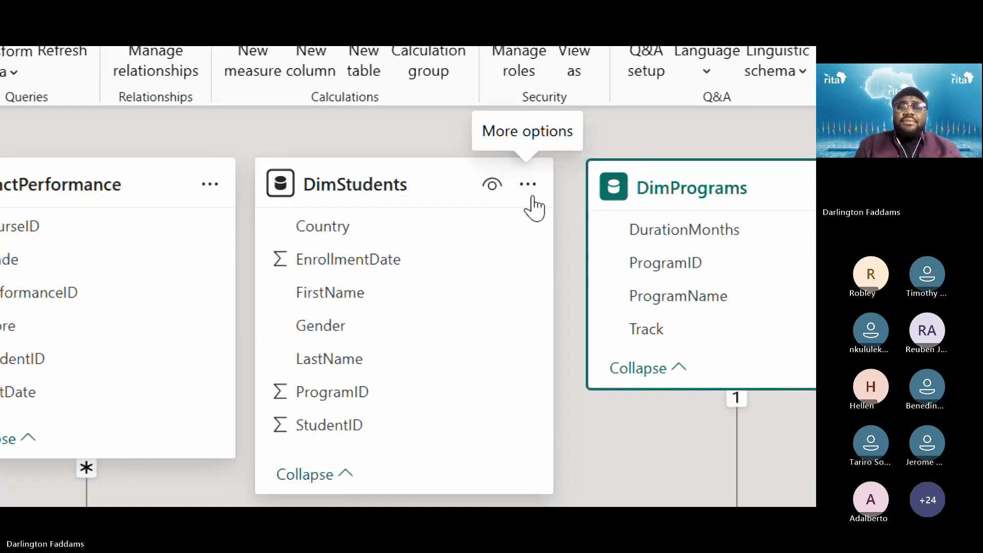
Step: Annotate the StudentID field of DimStudents on screen with a red box, an arrow and the label "Primary Key"
{"action": "scroll", "coordinate": [475, 301], "scroll_direction": "down", "scroll_amount": 1}
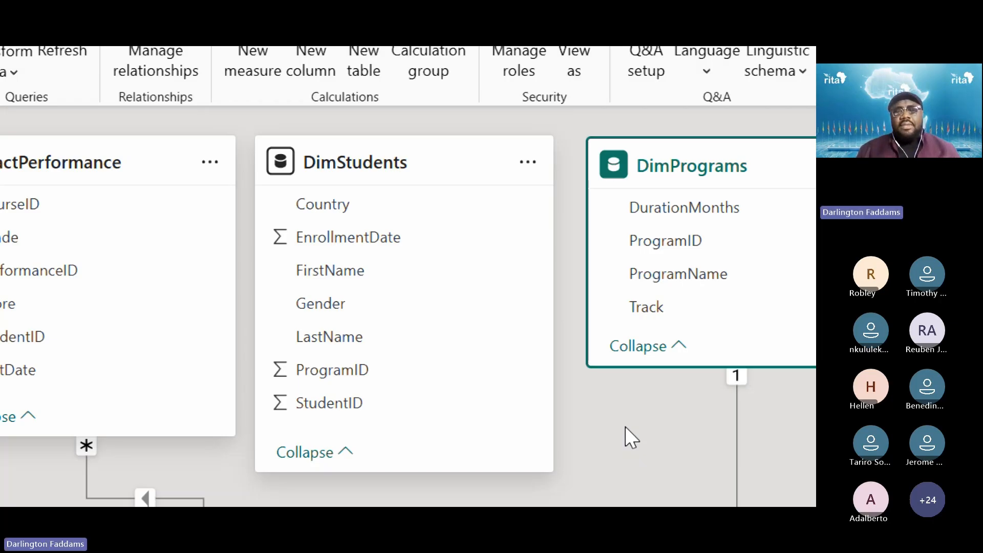
{"action": "mouse_move", "coordinate": [379, 172]}
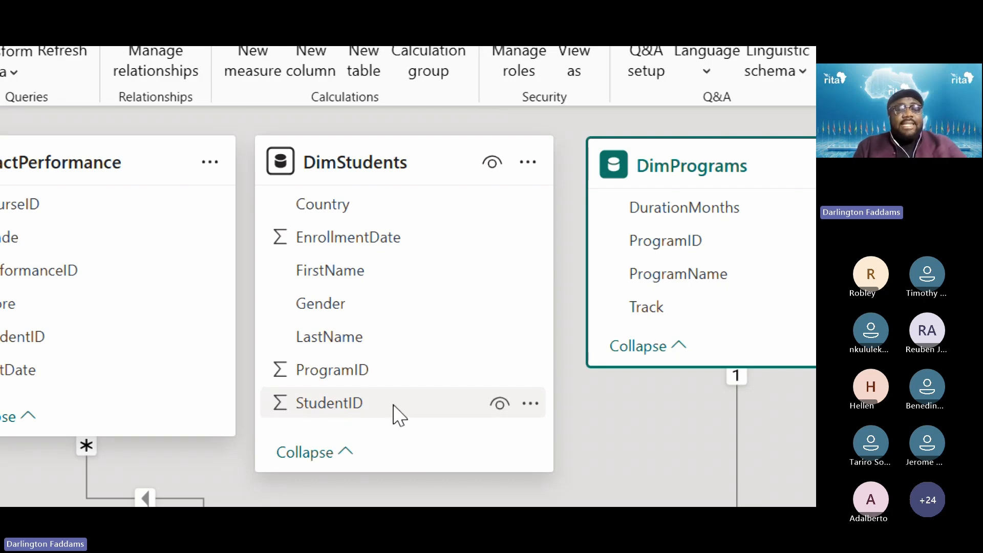
{"action": "key", "text": "ctrl+2"}
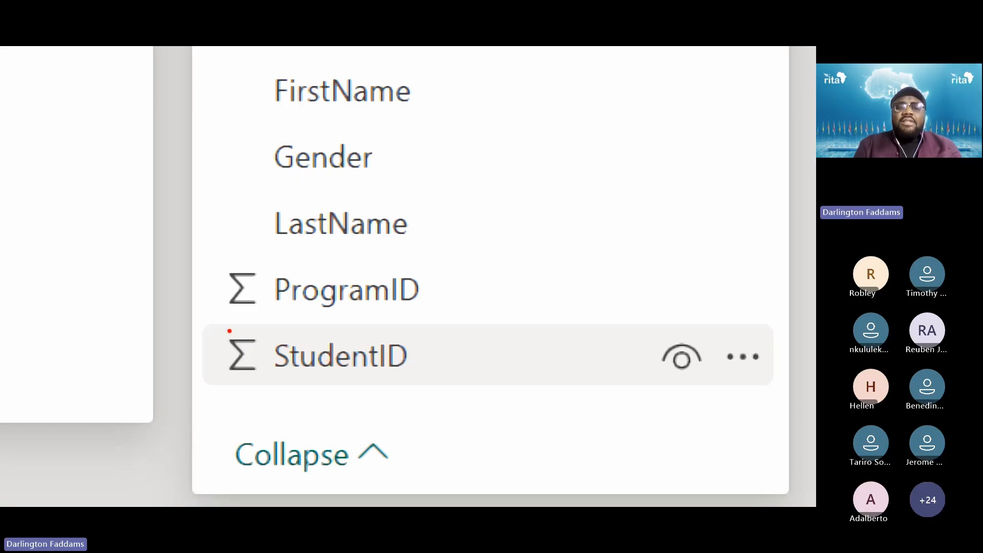
{"action": "left_click_drag", "start_coordinate": [221, 324], "coordinate": [432, 392]}
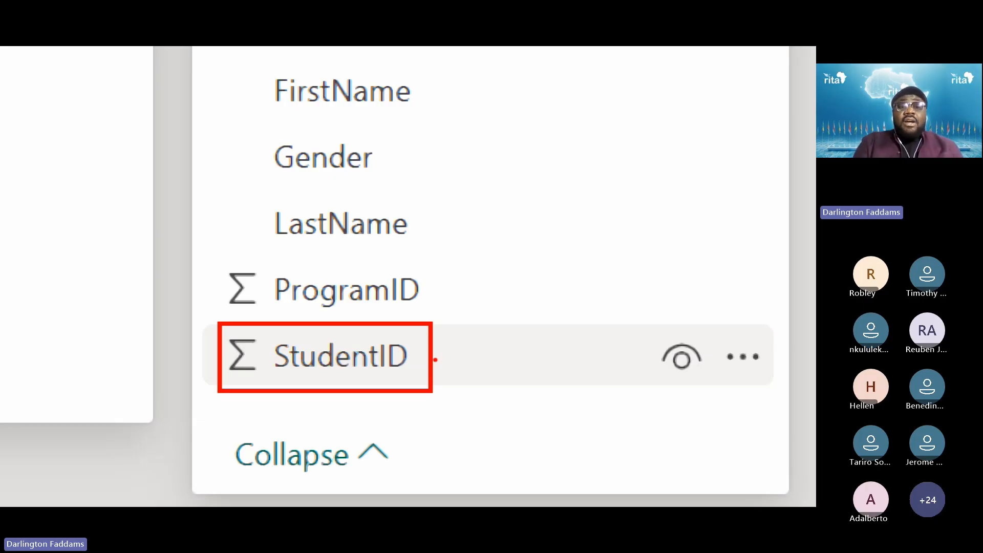
{"action": "key", "text": "Escape"}
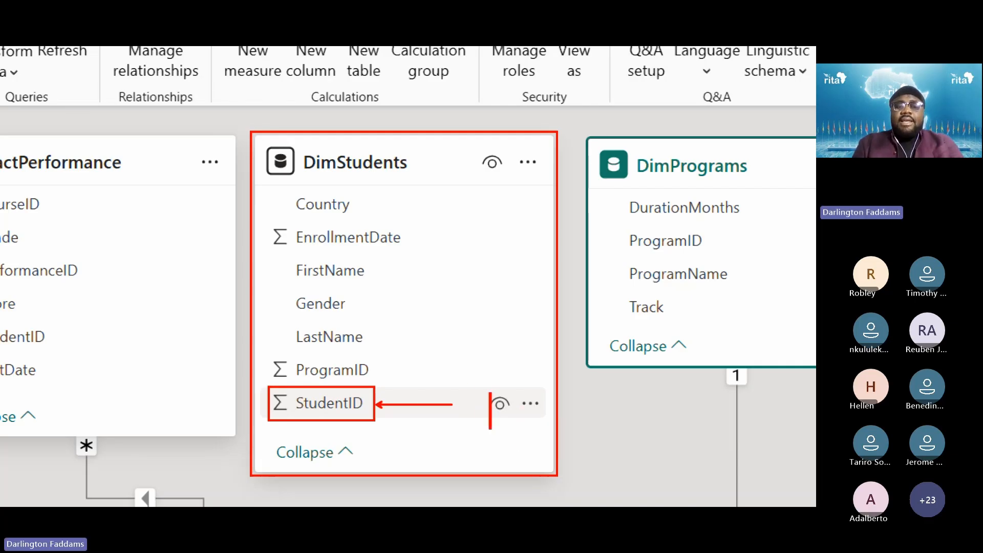
{"action": "type", "text": "Prim"}
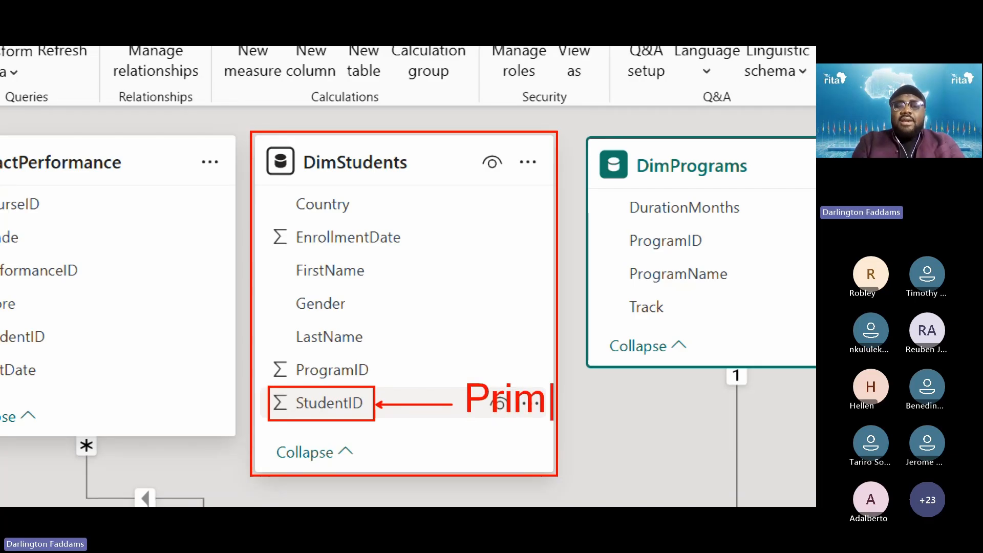
{"action": "type", "text": "ary Key"}
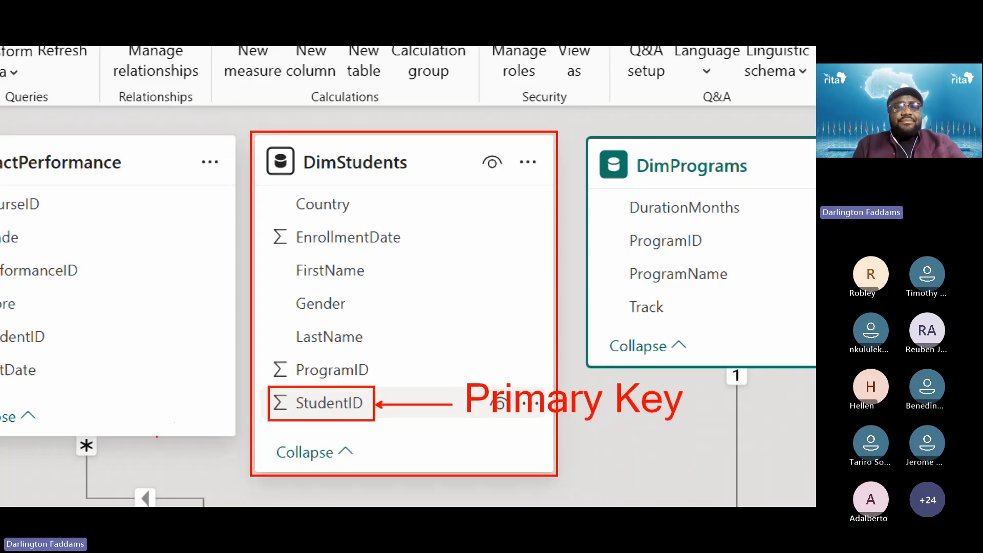
{"action": "key", "text": "Escape"}
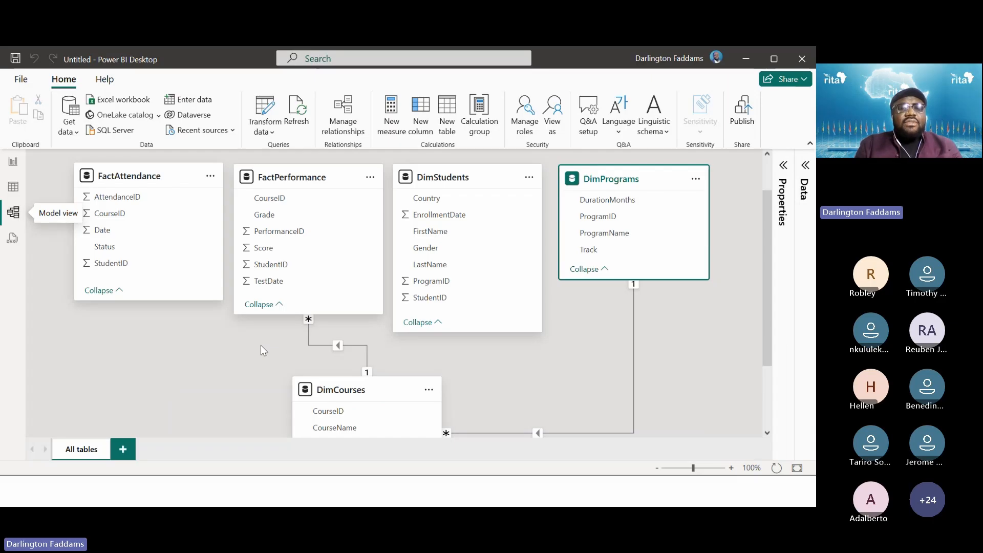
Step: Box the FactPerformance table name and its PerformanceID field in red, with an arrow and the label "Primary Key" beside PerformanceID
{"action": "scroll", "coordinate": [260, 345], "scroll_direction": "down", "scroll_amount": 3}
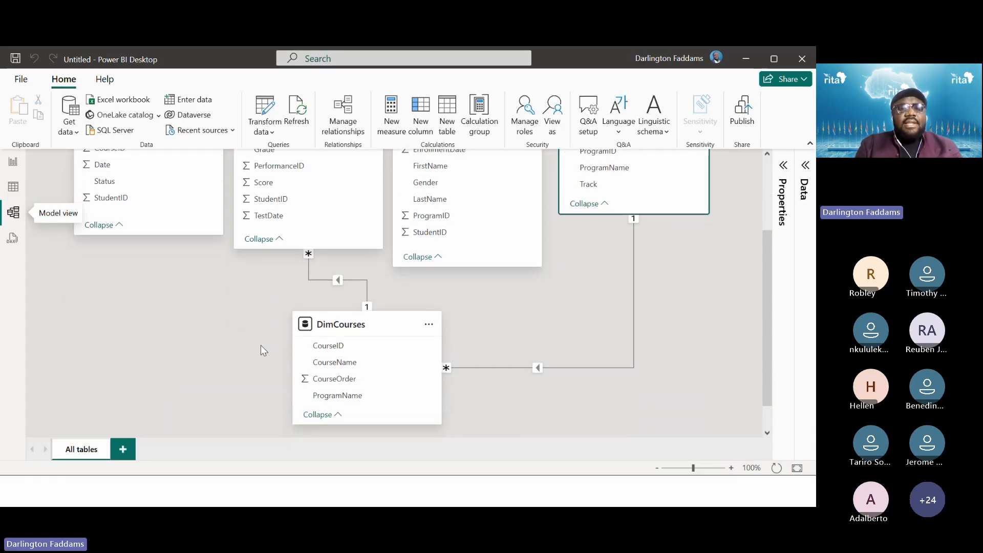
{"action": "scroll", "coordinate": [260, 345], "scroll_direction": "up", "scroll_amount": 4}
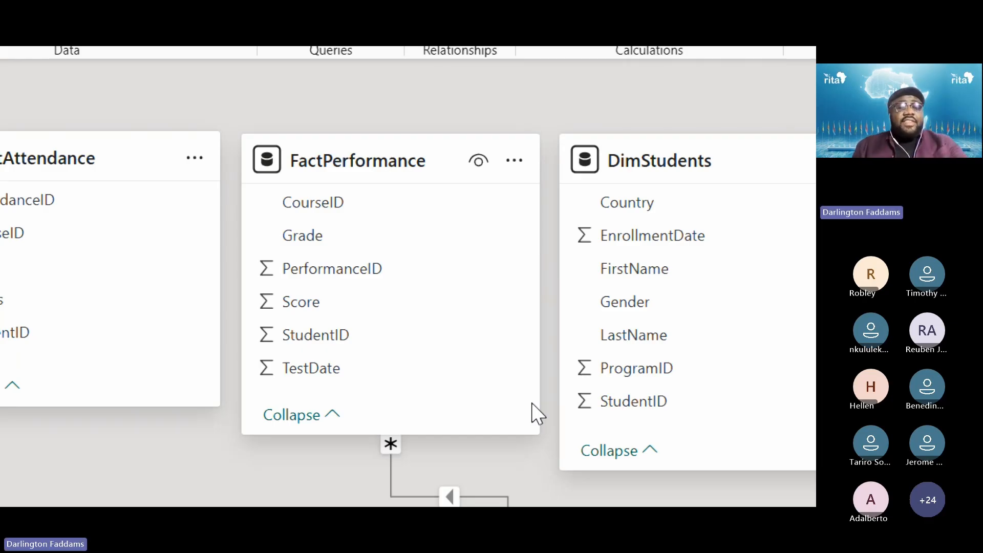
{"action": "key", "text": "ctrl+2"}
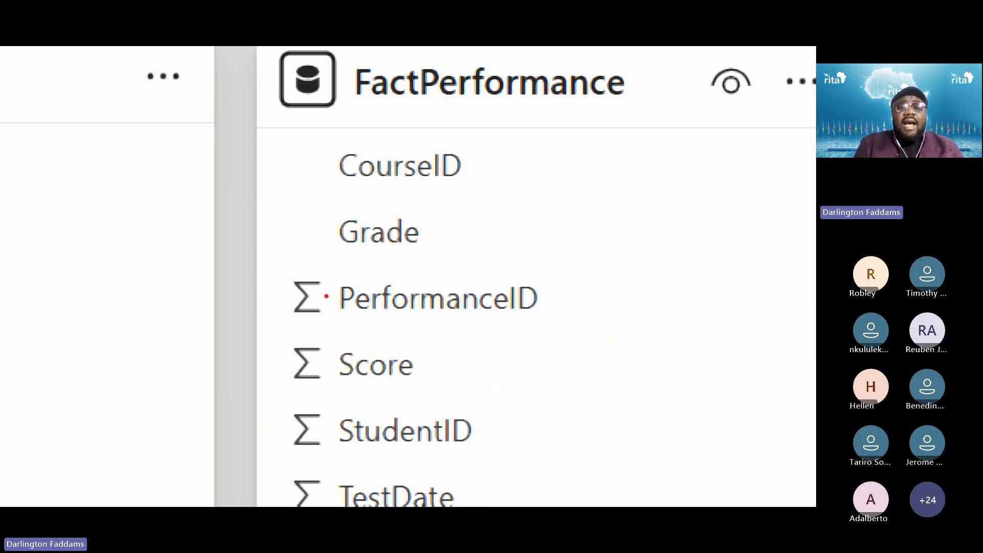
{"action": "mouse_move", "coordinate": [270, 261]}
{"action": "left_mouse_down"}
{"action": "mouse_move", "coordinate": [577, 344]}
{"action": "mouse_move", "coordinate": [561, 328]}
{"action": "left_mouse_up"}
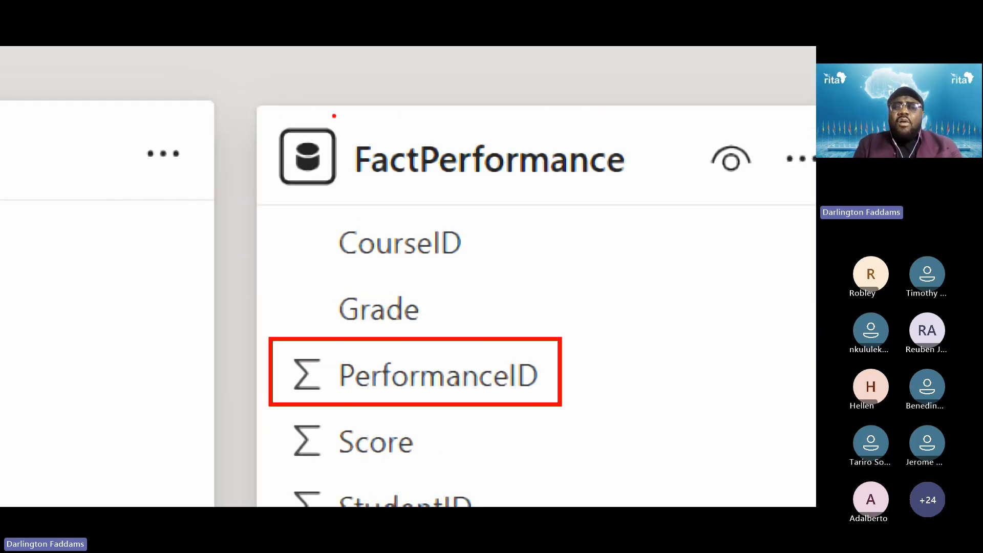
{"action": "left_click_drag", "start_coordinate": [249, 107], "coordinate": [652, 207]}
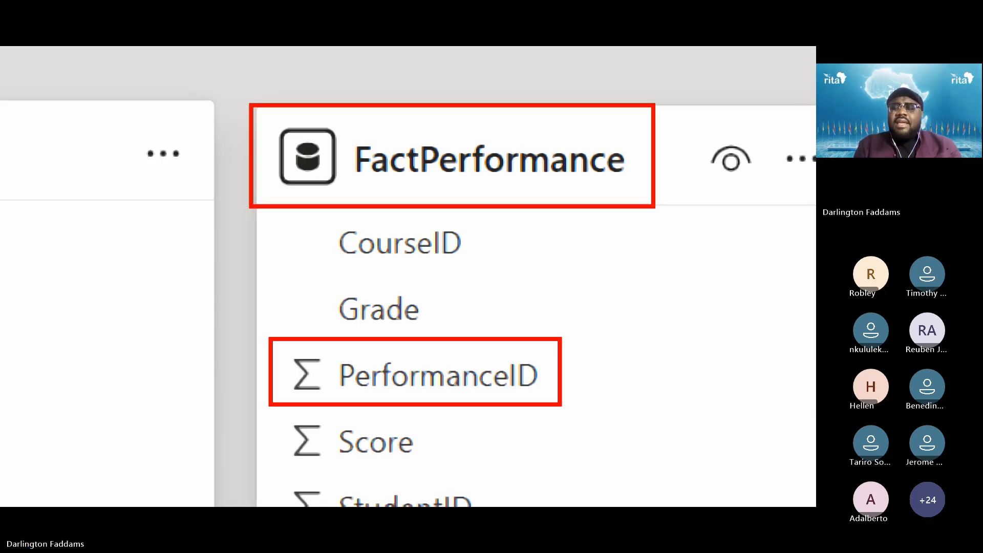
{"action": "left_click_drag", "start_coordinate": [284, 377], "coordinate": [350, 380]}
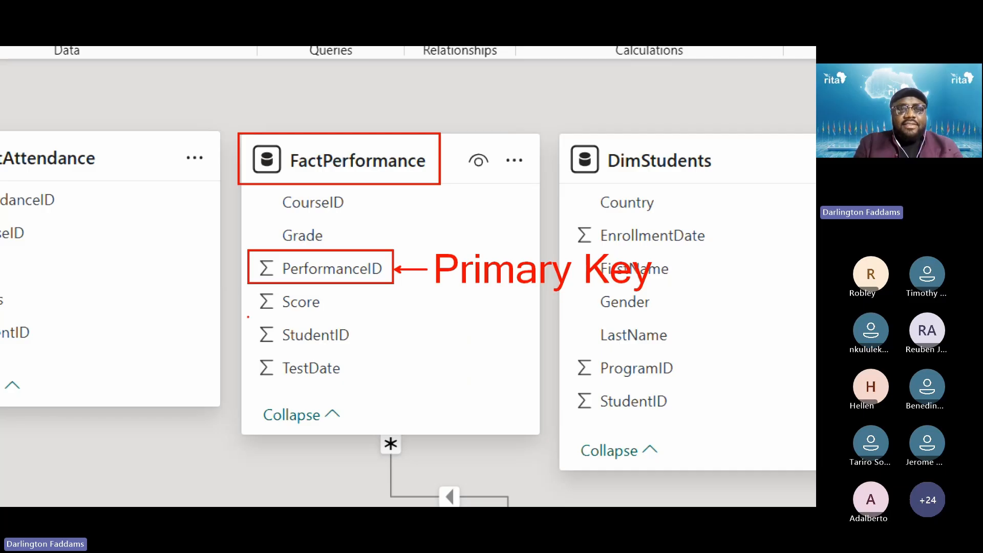
Step: Annotate the StudentID field of FactPerformance with a red box, an arrow and the label "Foreign Key"
{"action": "left_click_drag", "start_coordinate": [248, 317], "coordinate": [370, 351]}
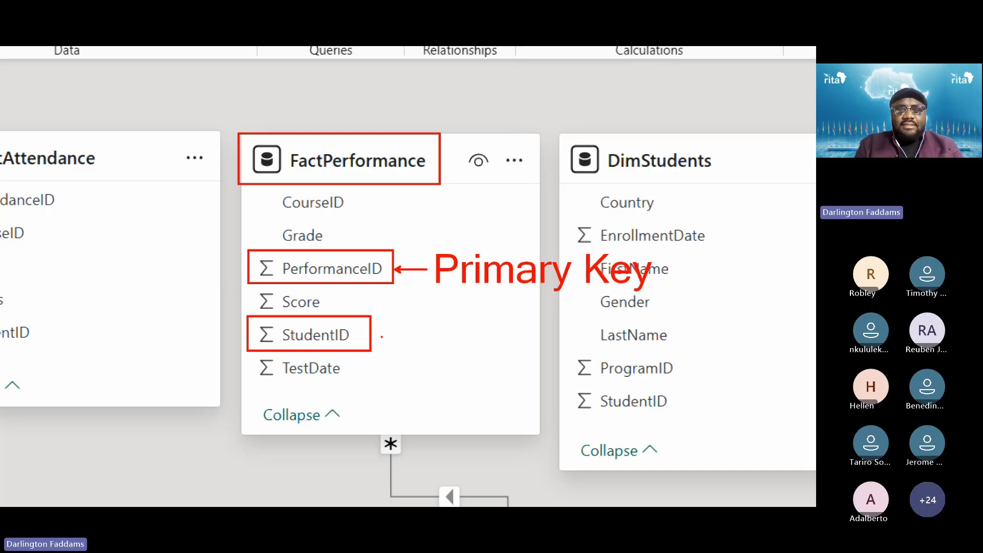
{"action": "left_click_drag", "start_coordinate": [428, 335], "coordinate": [379, 336]}
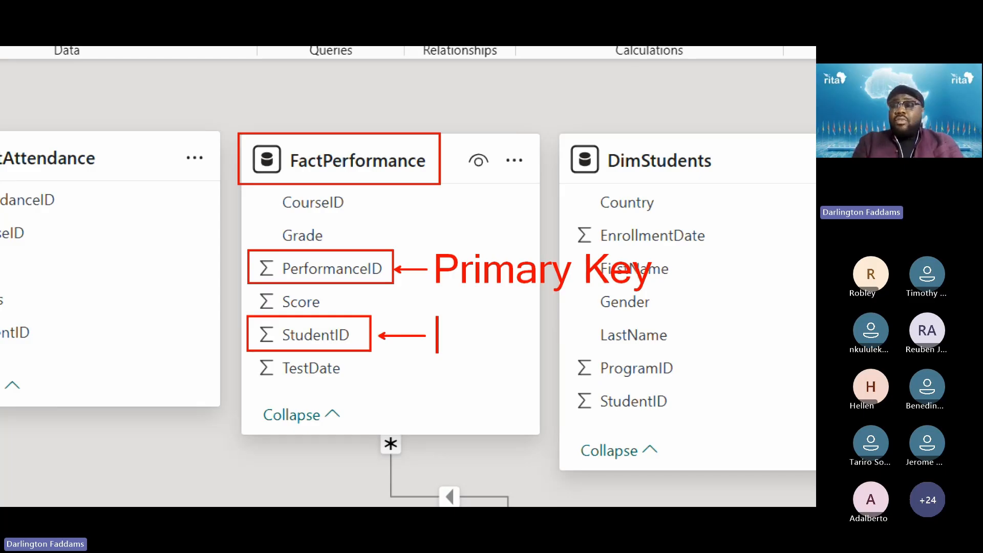
{"action": "type", "text": "Forie"}
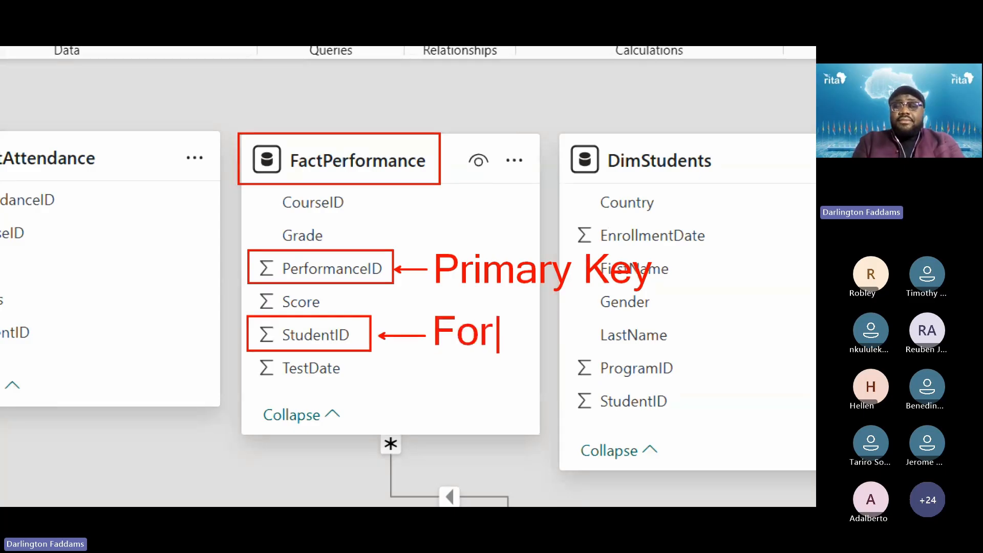
{"action": "key", "text": "BackSpace"}
{"action": "key", "text": "BackSpace"}
{"action": "type", "text": "ei"}
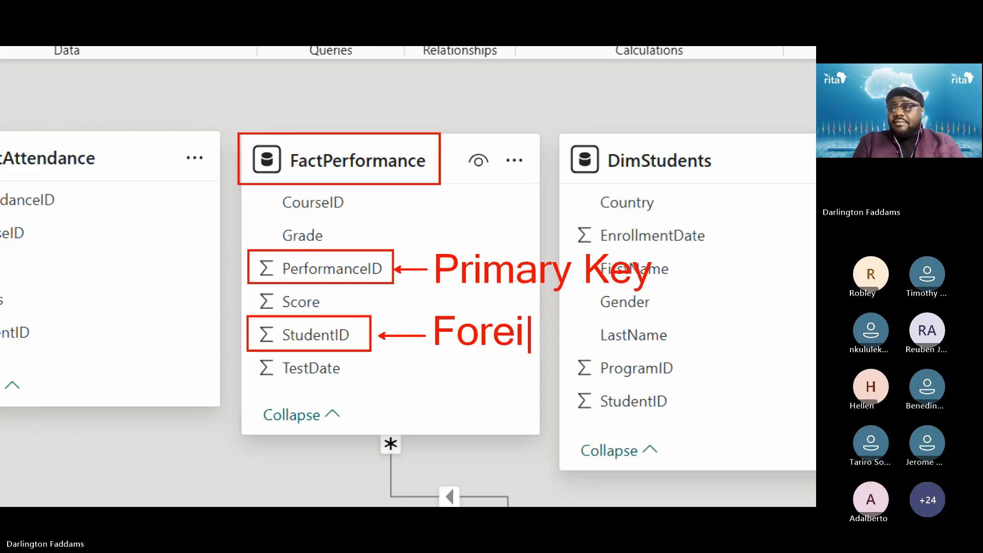
{"action": "type", "text": "gn Key"}
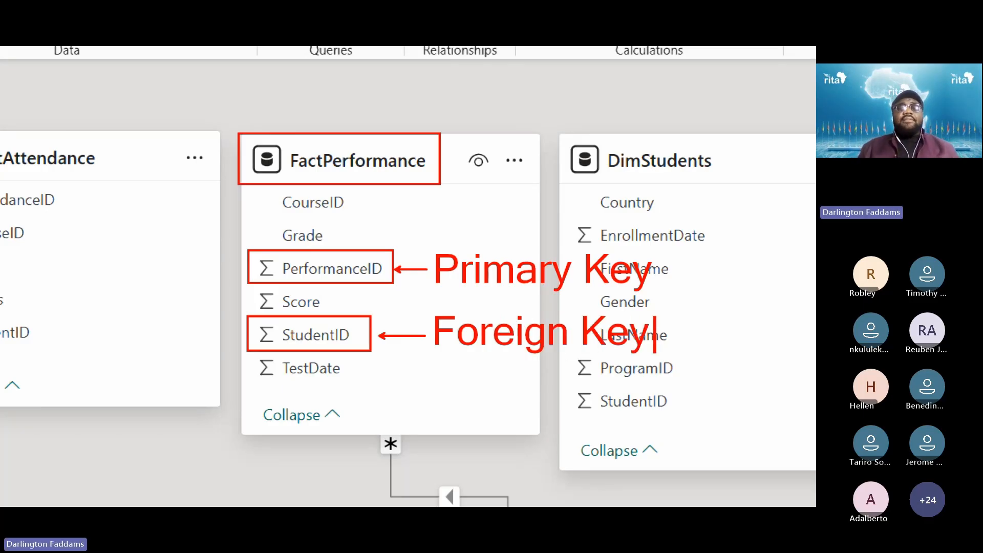
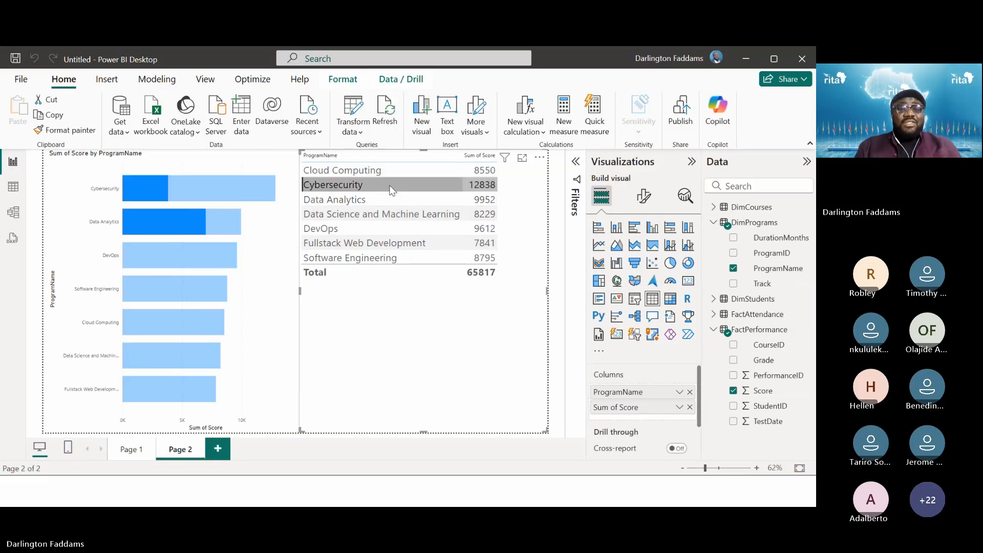
{"action": "key", "text": "alt+Tab"}
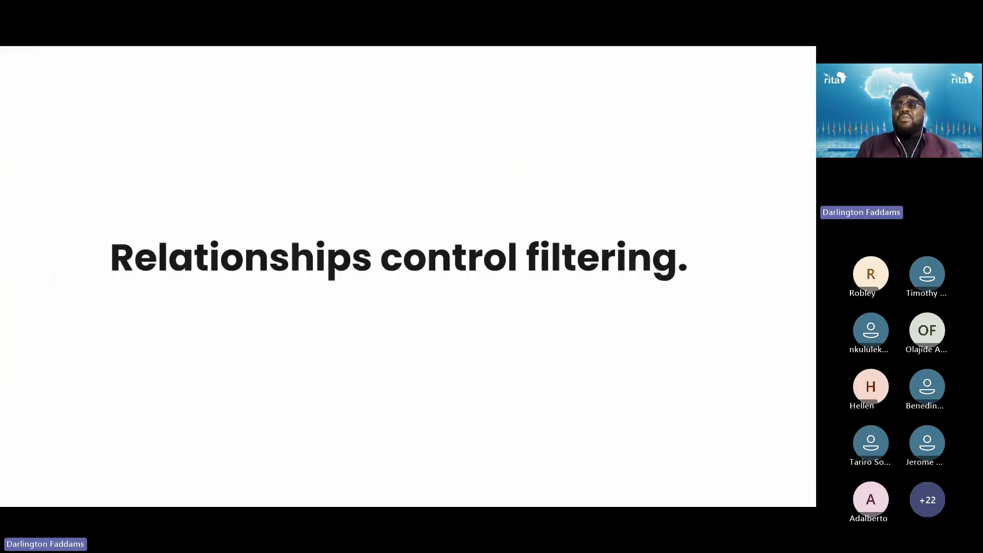
{"action": "key", "text": "Right"}
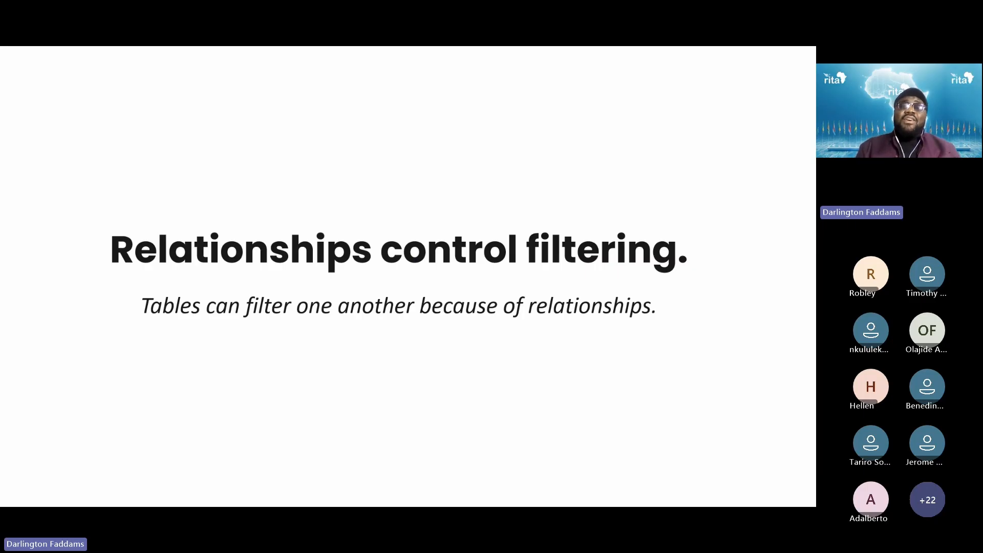
{"action": "key", "text": "Right"}
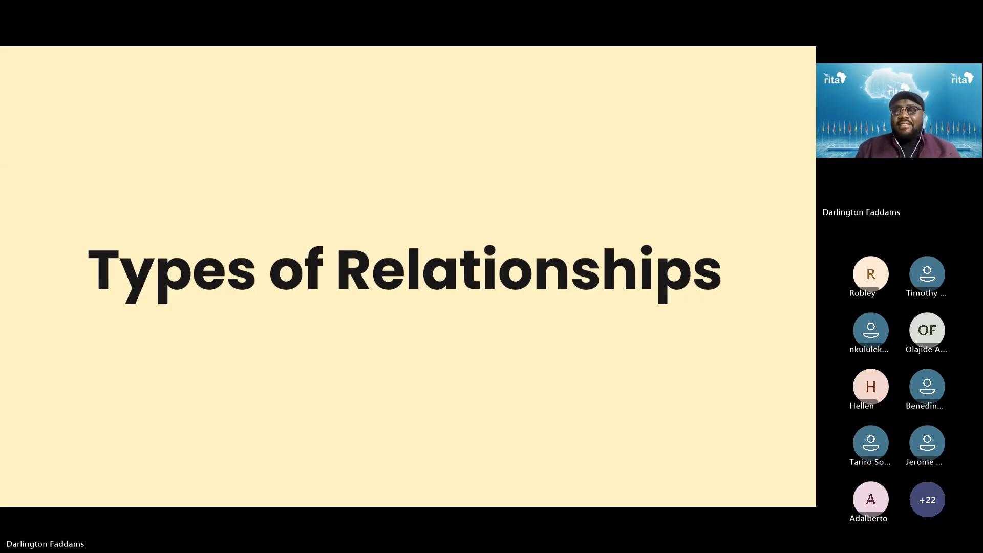
{"action": "key", "text": "Right"}
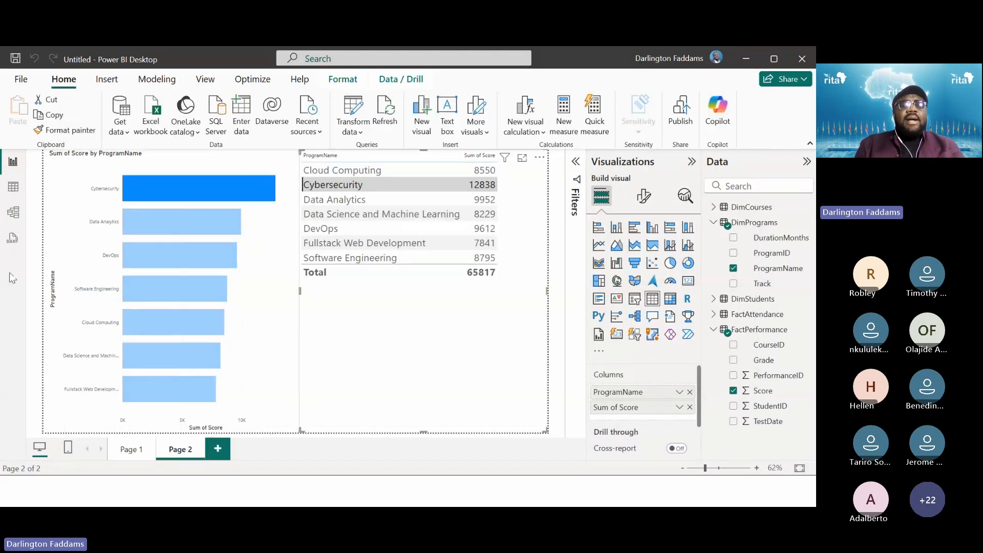
Step: Open the model view and examine the cardinality markers on the relationships joining FactPerformance, DimCourses and DimPrograms
{"action": "left_click", "coordinate": [11, 224]}
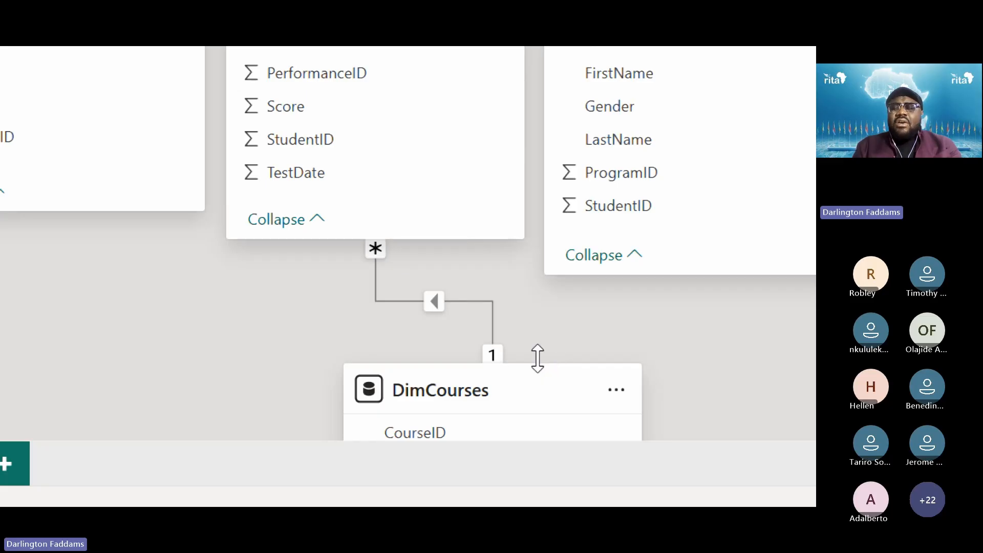
{"action": "scroll", "coordinate": [536, 453], "scroll_direction": "down", "scroll_amount": 2}
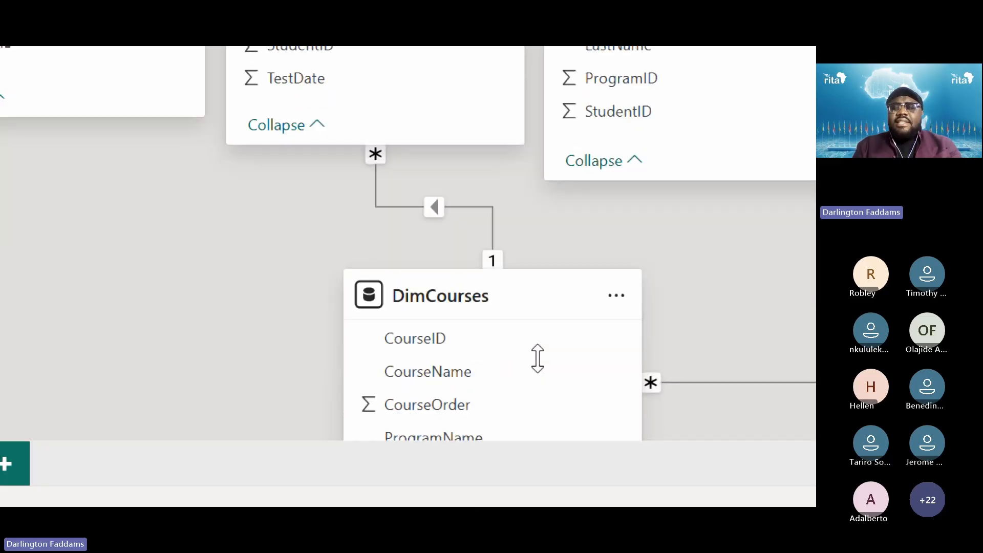
{"action": "scroll", "coordinate": [542, 368], "scroll_direction": "up", "scroll_amount": 3}
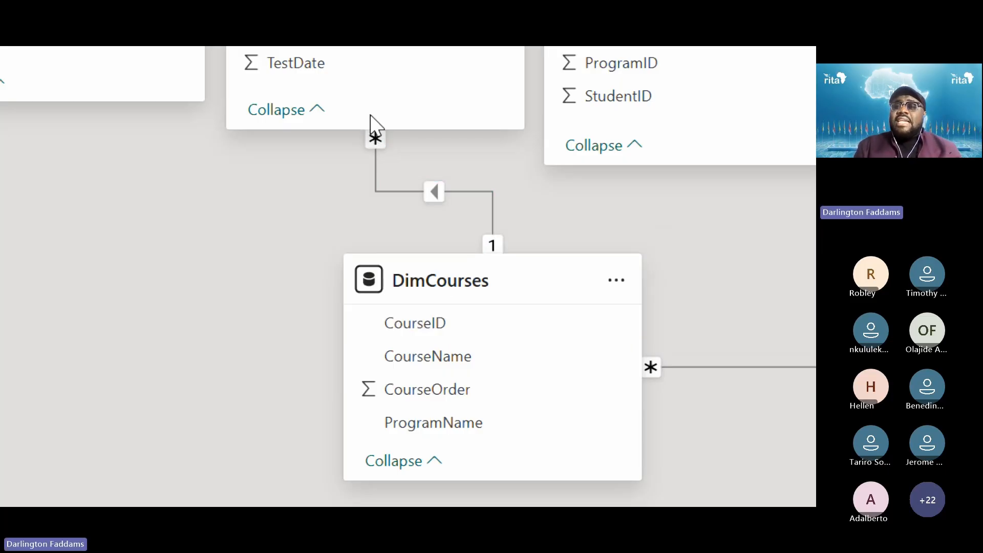
{"action": "scroll", "coordinate": [369, 102], "scroll_direction": "up", "scroll_amount": 2}
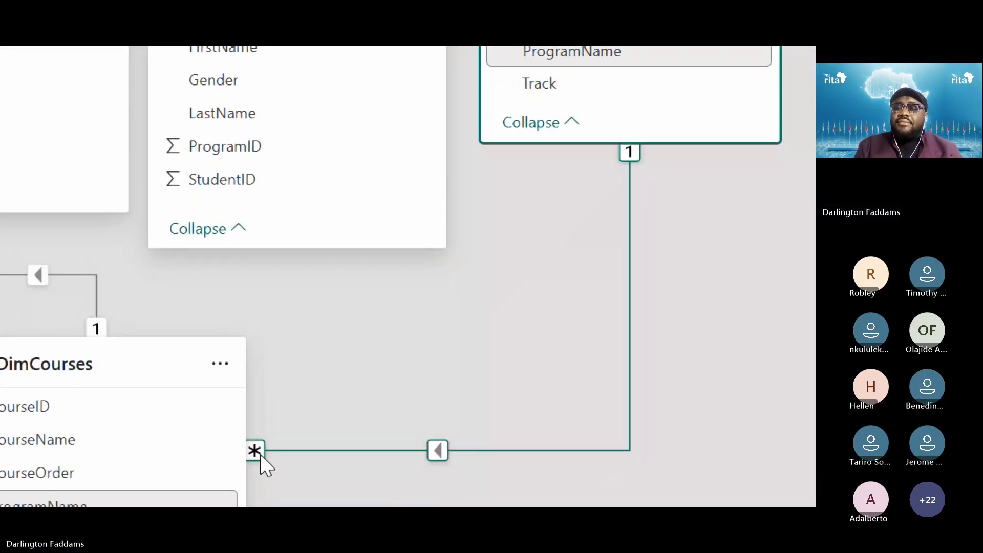
{"action": "scroll", "coordinate": [683, 203], "scroll_direction": "up", "scroll_amount": 3}
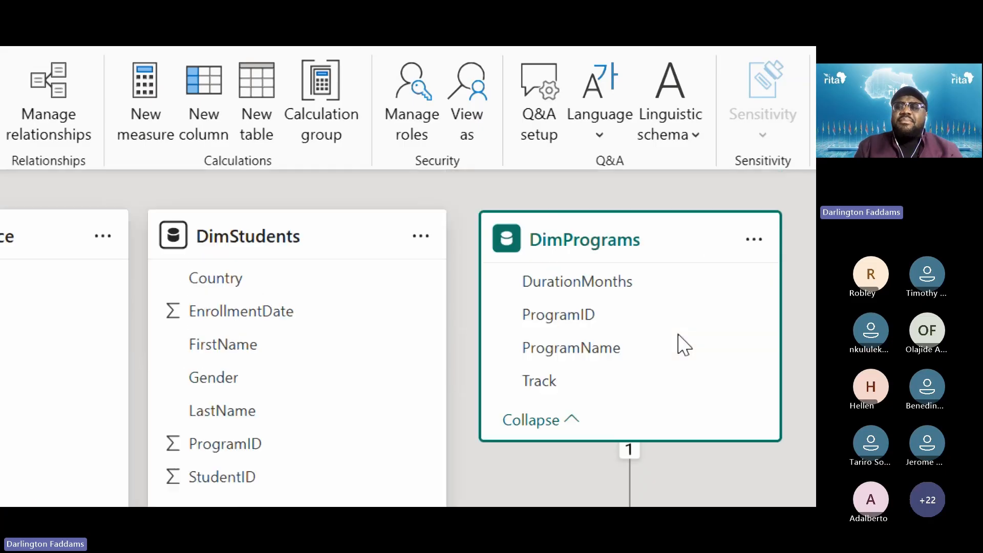
{"action": "scroll", "coordinate": [681, 344], "scroll_direction": "down", "scroll_amount": 2}
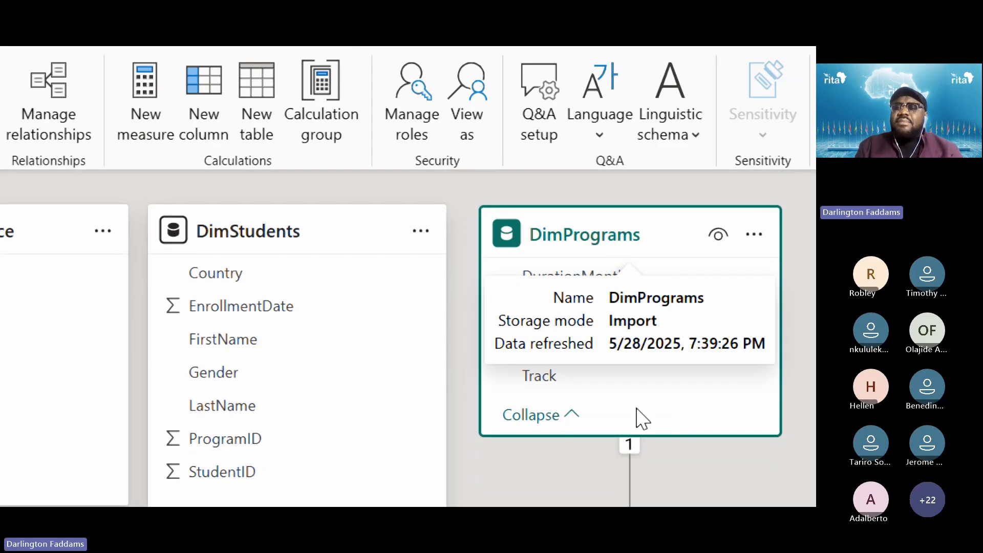
{"action": "scroll", "coordinate": [579, 477], "scroll_direction": "down", "scroll_amount": 2}
{"action": "scroll", "coordinate": [578, 485], "scroll_direction": "down", "scroll_amount": 4}
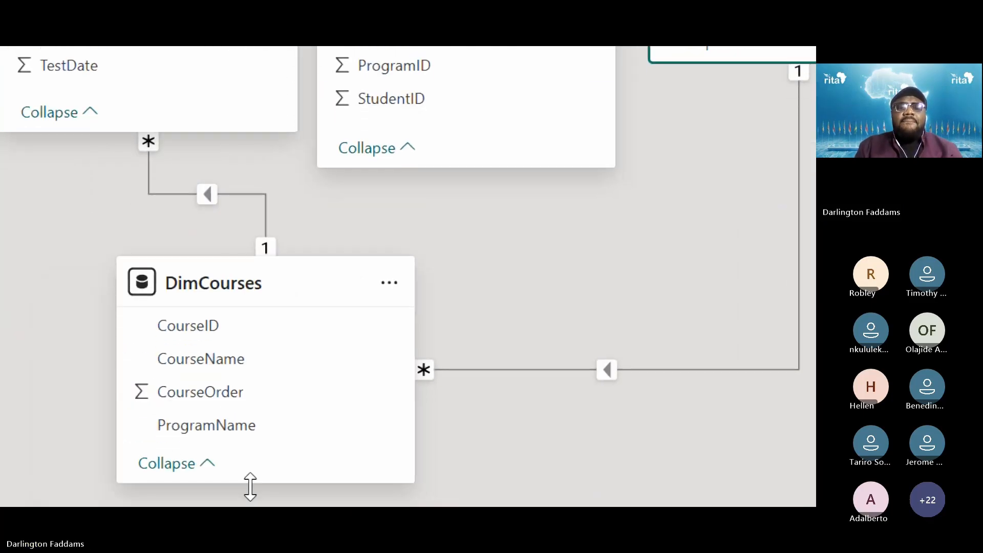
Step: Move the DimCourses table directly beneath DimPrograms in the model diagram
{"action": "left_click_drag", "start_coordinate": [250, 487], "coordinate": [249, 486]}
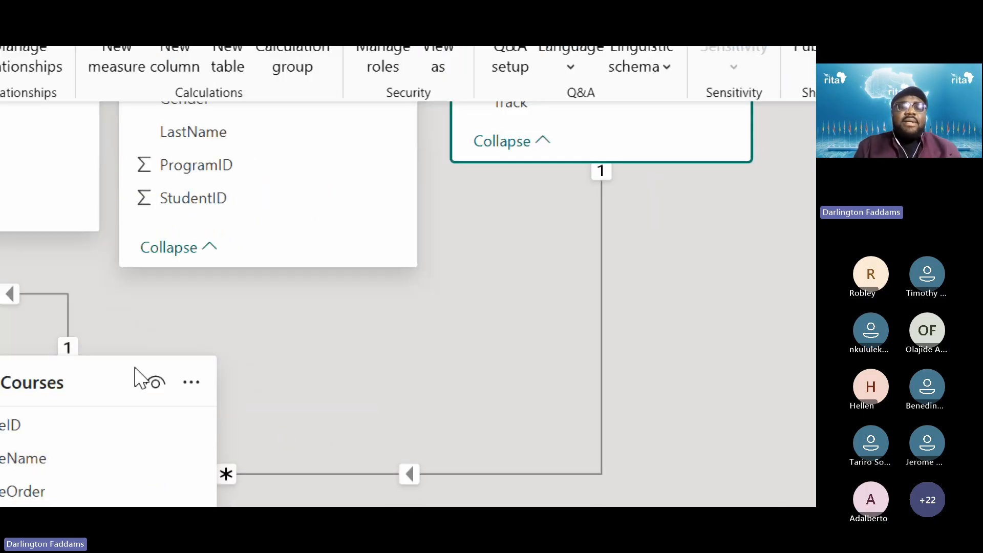
{"action": "left_click_drag", "start_coordinate": [115, 406], "coordinate": [814, 354]}
{"action": "left_click_drag", "start_coordinate": [815, 309], "coordinate": [576, 456]}
Step: Compare the fields of DimPrograms and DimCourses and the cardinality markers at each end of their relationship
{"action": "scroll", "coordinate": [779, 472], "scroll_direction": "down", "scroll_amount": 2}
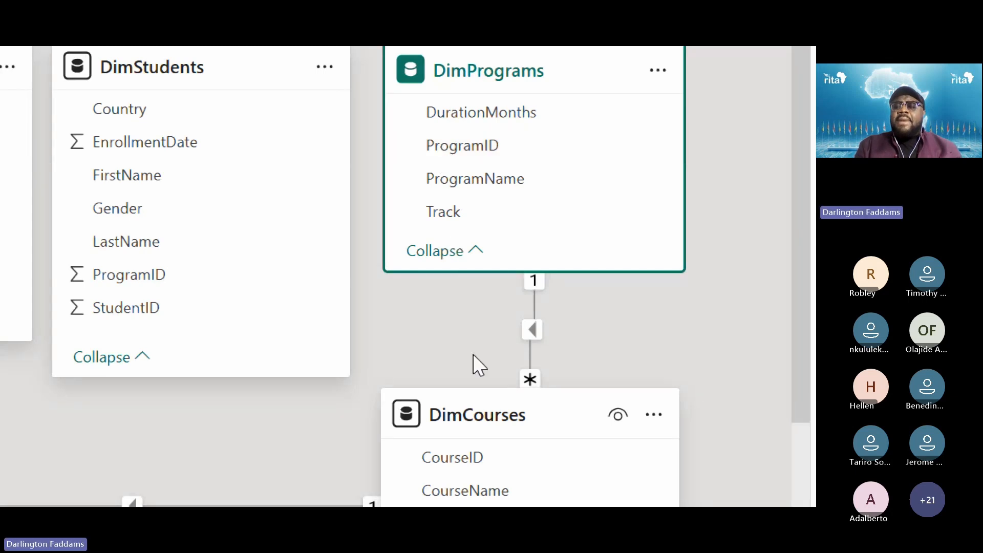
{"action": "scroll", "coordinate": [472, 460], "scroll_direction": "down", "scroll_amount": 3}
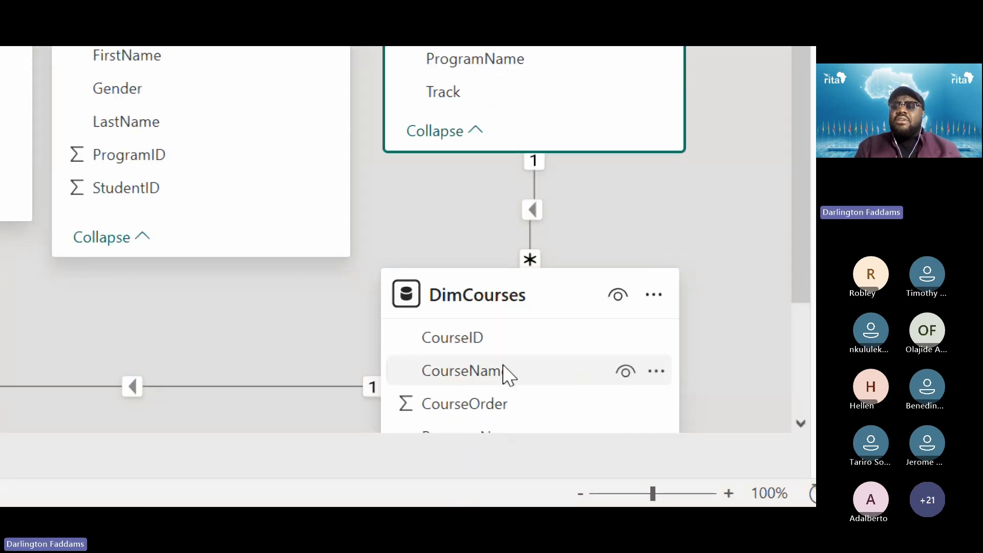
{"action": "scroll", "coordinate": [515, 340], "scroll_direction": "down", "scroll_amount": 3}
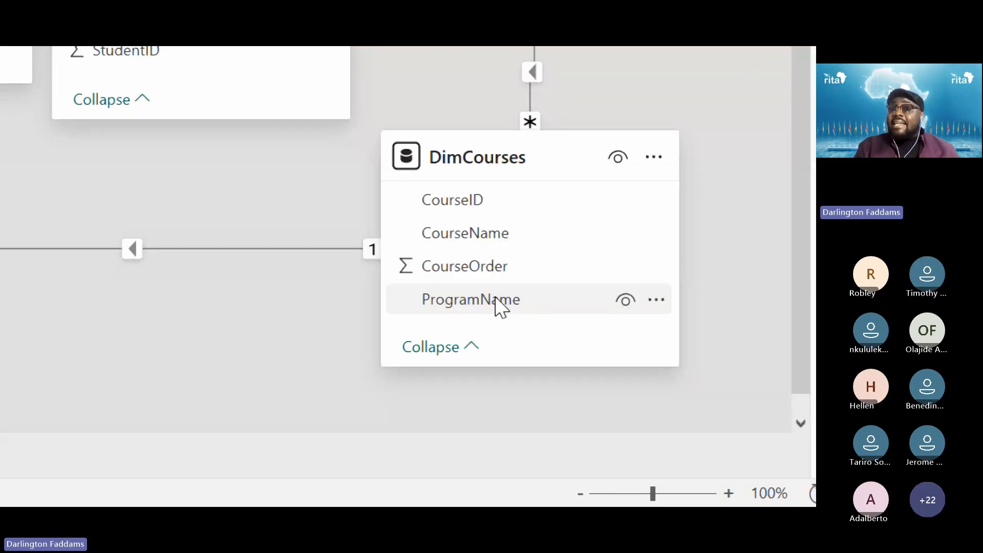
{"action": "scroll", "coordinate": [660, 82], "scroll_direction": "up", "scroll_amount": 3}
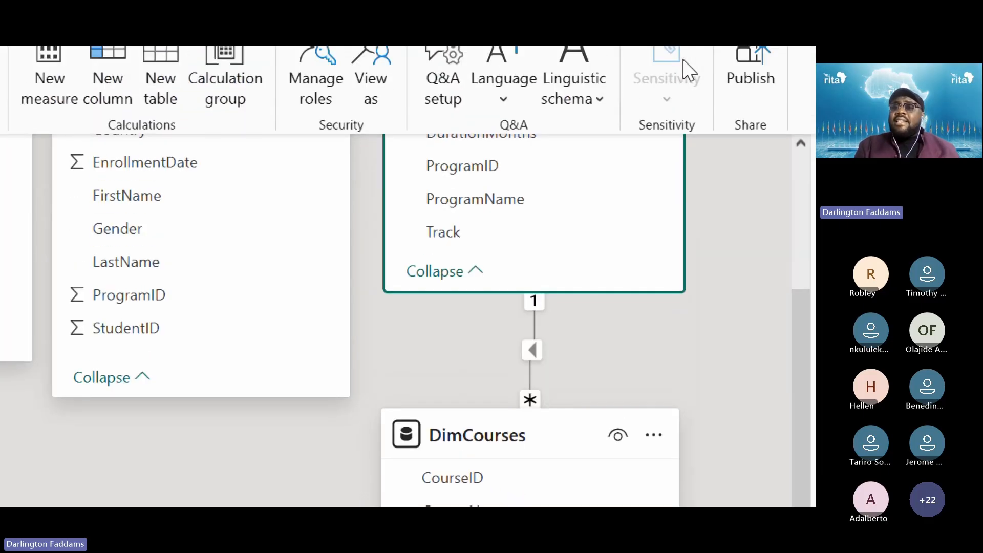
{"action": "scroll", "coordinate": [684, 219], "scroll_direction": "up", "scroll_amount": 3}
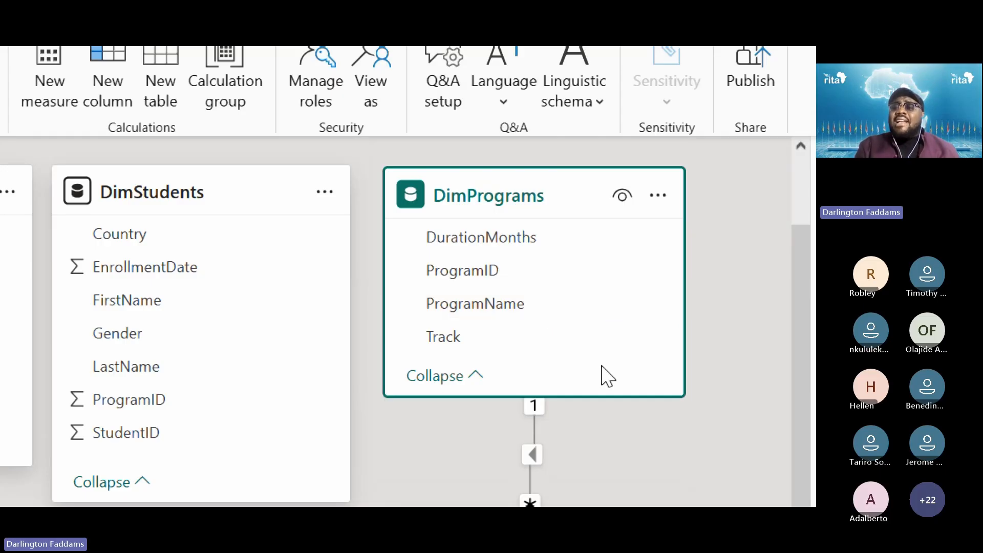
{"action": "scroll", "coordinate": [607, 377], "scroll_direction": "down", "scroll_amount": 3}
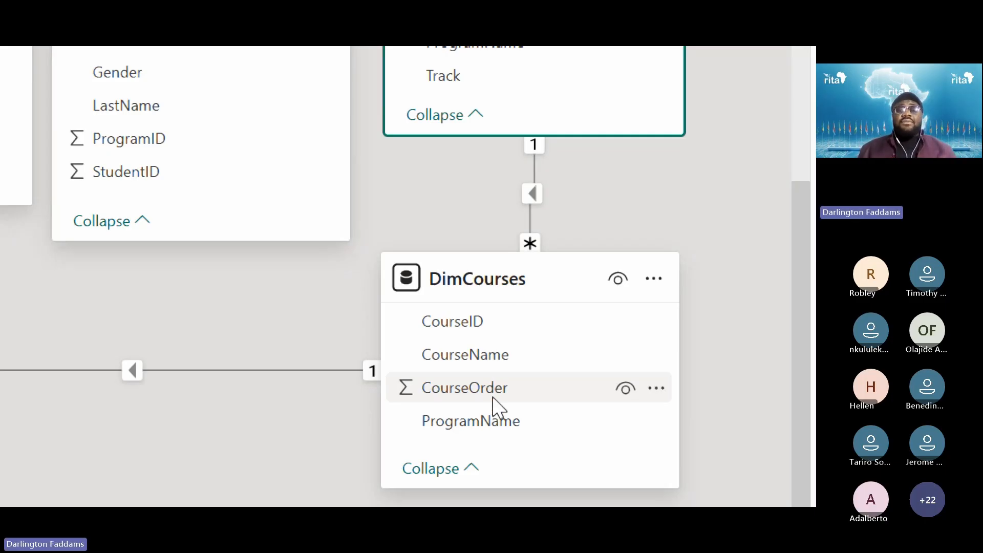
{"action": "scroll", "coordinate": [525, 261], "scroll_direction": "up", "scroll_amount": 2}
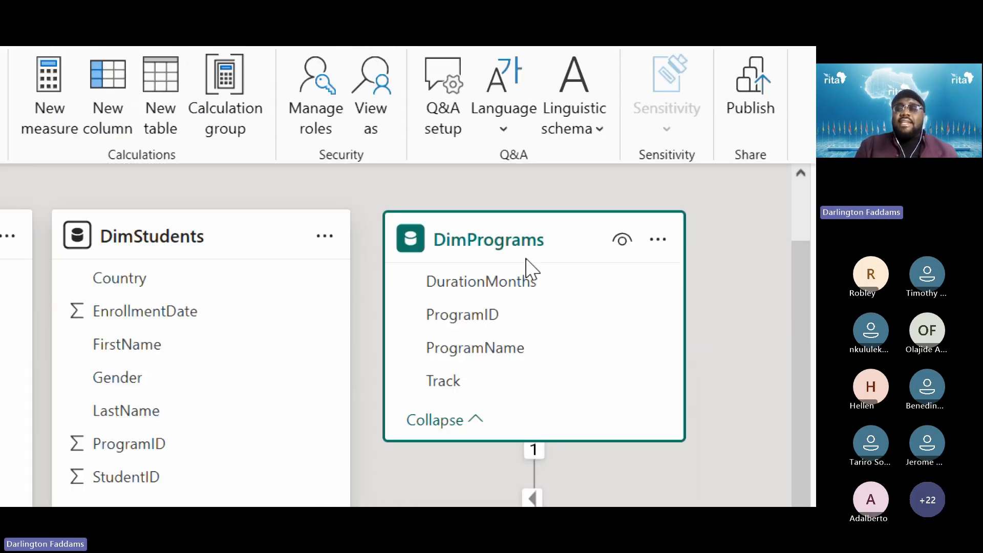
{"action": "scroll", "coordinate": [520, 377], "scroll_direction": "down", "scroll_amount": 6}
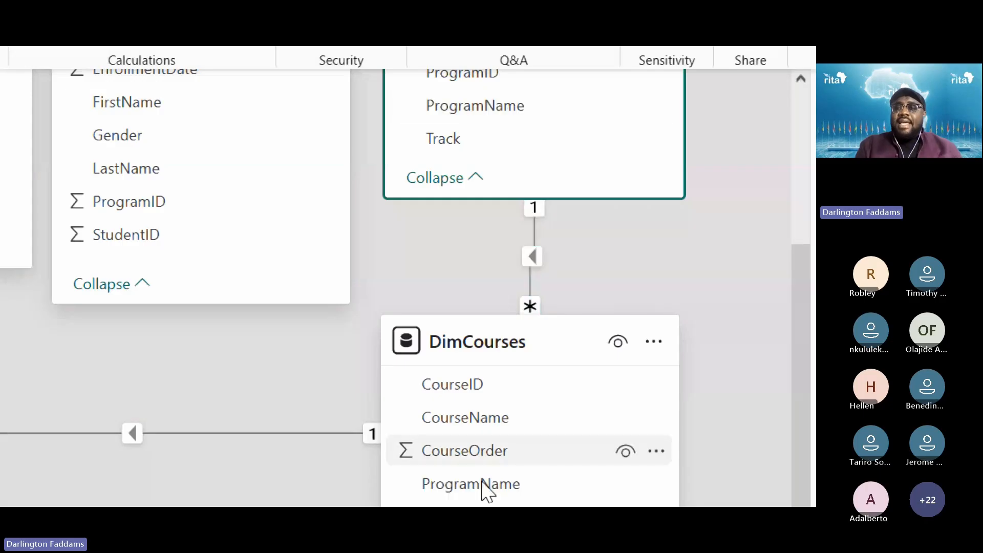
{"action": "scroll", "coordinate": [461, 499], "scroll_direction": "down", "scroll_amount": 2}
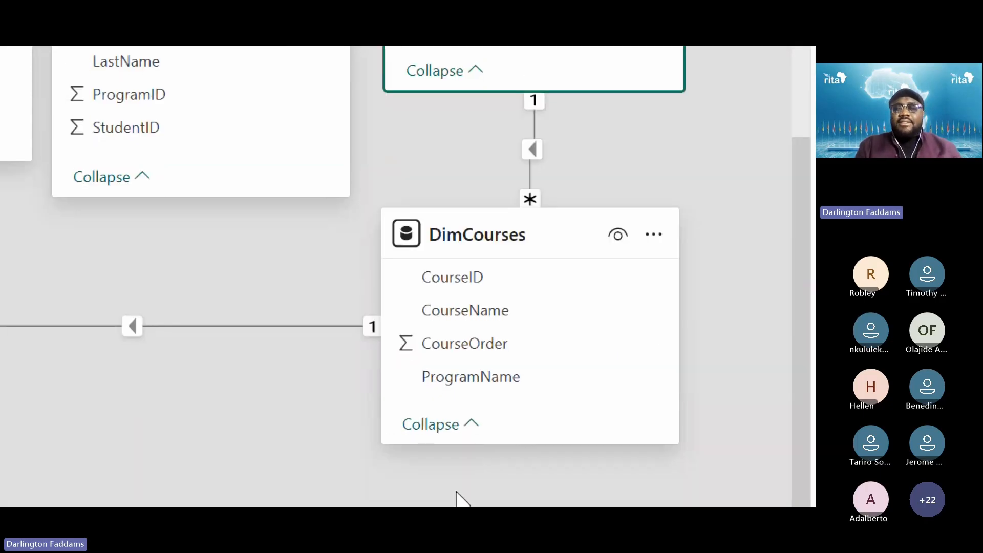
{"action": "scroll", "coordinate": [456, 499], "scroll_direction": "down", "scroll_amount": 1}
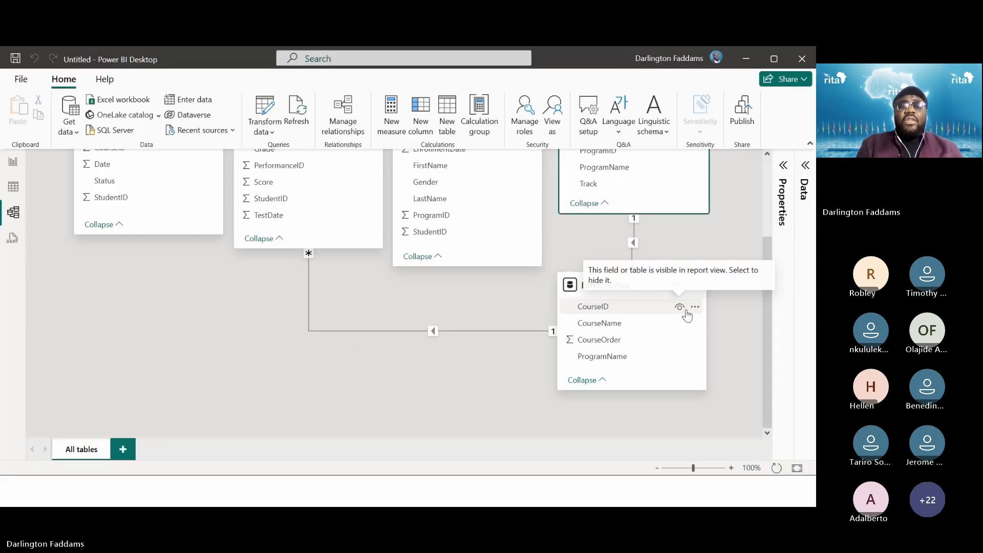
Step: Switch to the PowerPoint slide show and review the cardinality table of relationship types, symbols and descriptions
{"action": "key", "text": "alt+Tab"}
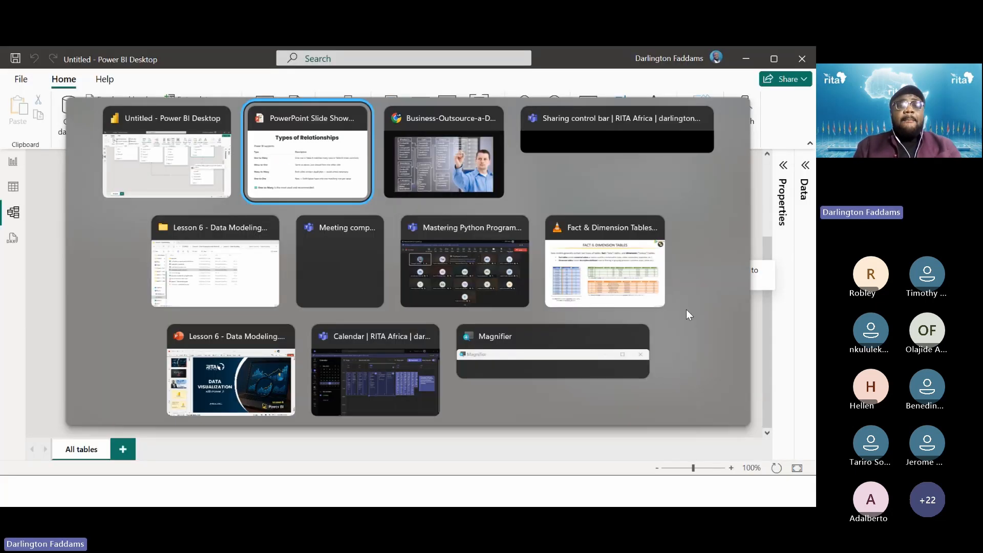
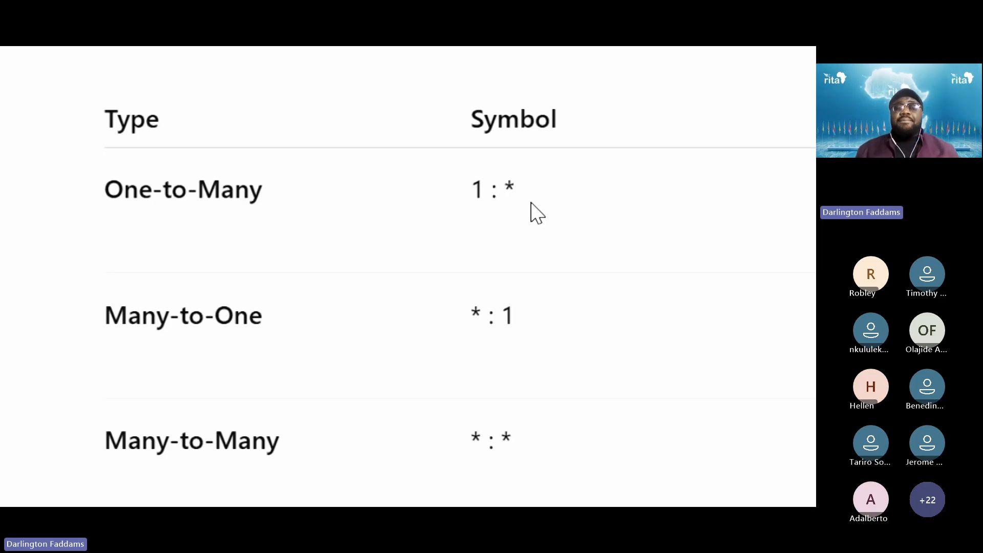
{"action": "scroll", "coordinate": [475, 282], "scroll_direction": "down", "scroll_amount": 1}
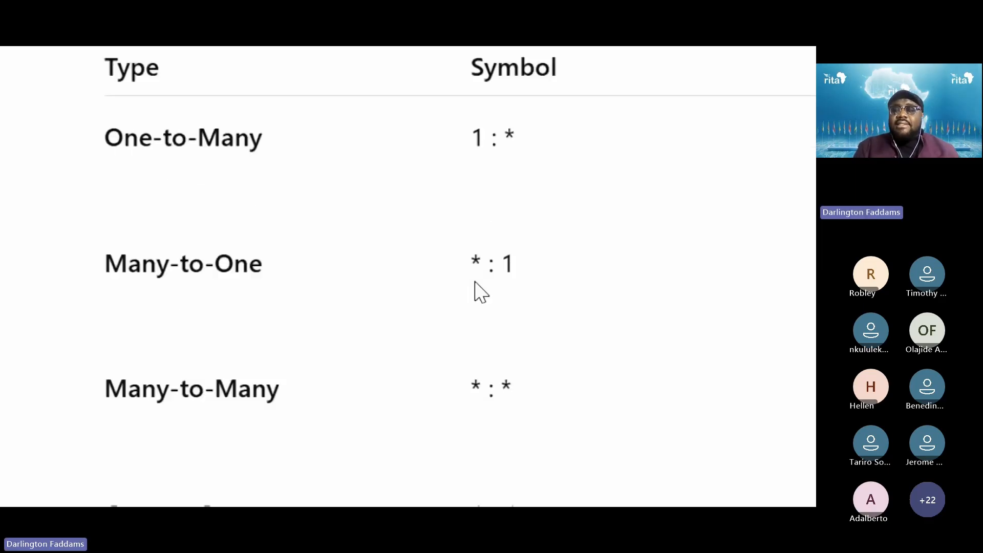
{"action": "scroll", "coordinate": [466, 355], "scroll_direction": "down", "scroll_amount": 1}
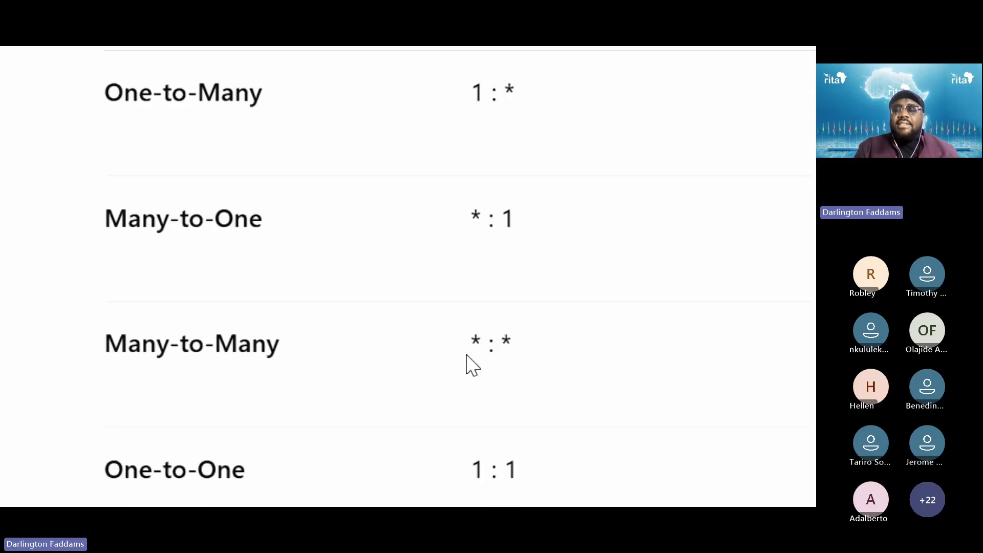
{"action": "key", "text": "super+minus"}
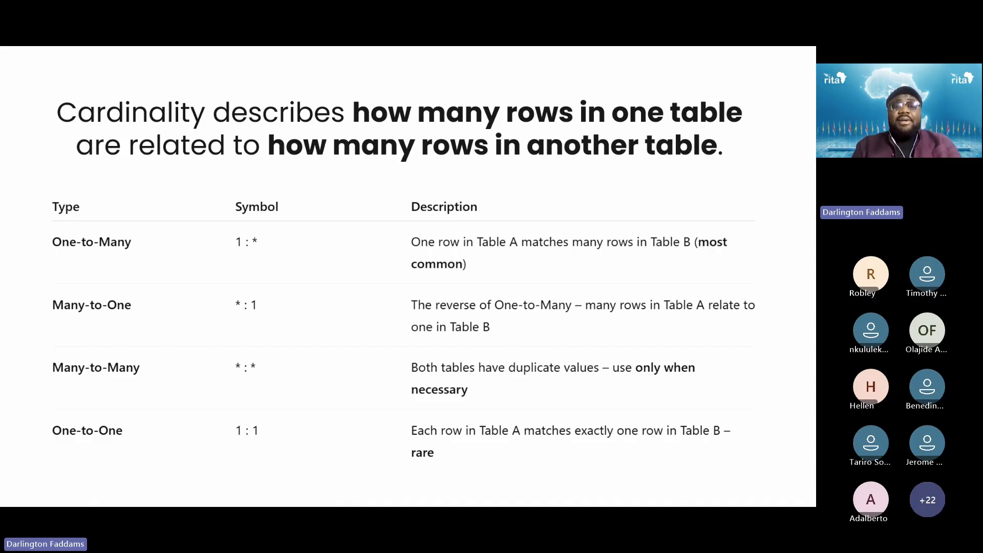
Step: Return to Power BI Desktop and magnify the relationship between DimPrograms and DimCourses to inspect its cardinality markers
{"action": "key", "text": "alt+Tab"}
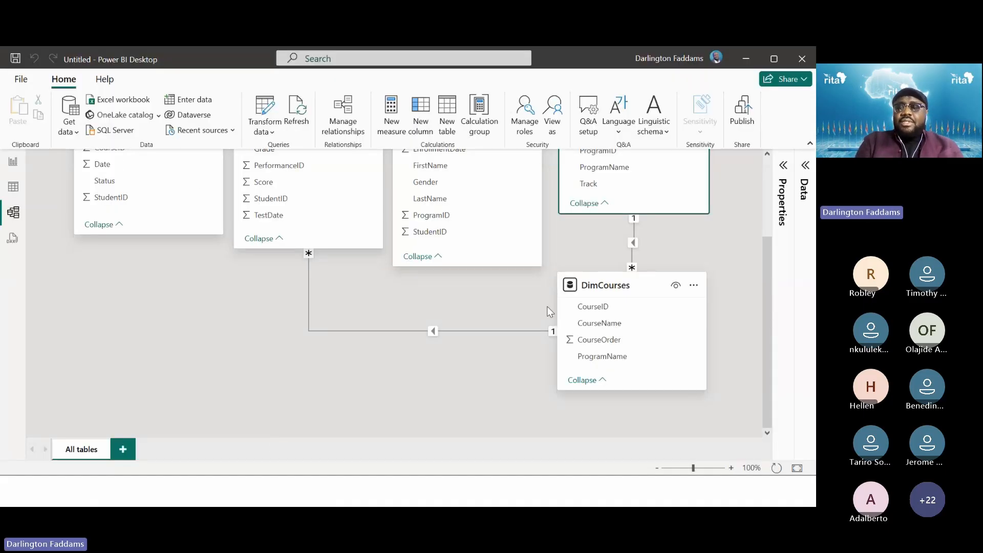
{"action": "key", "text": "super+plus"}
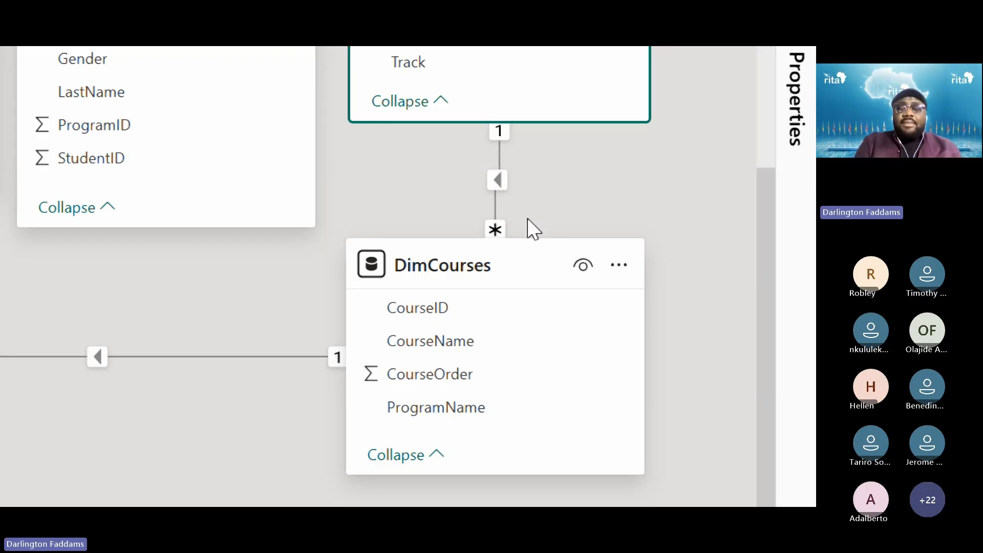
{"action": "key", "text": "super+minus"}
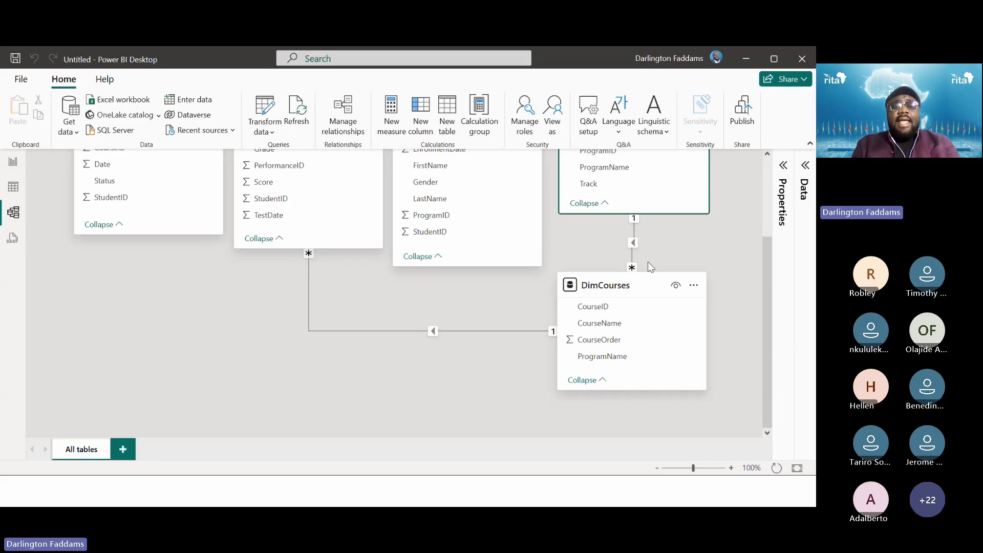
Step: Switch to the PowerPoint slide show and advance to the Direction of Relationships table to review Single and Both
{"action": "key", "text": "alt+Tab"}
{"action": "key", "text": "Right"}
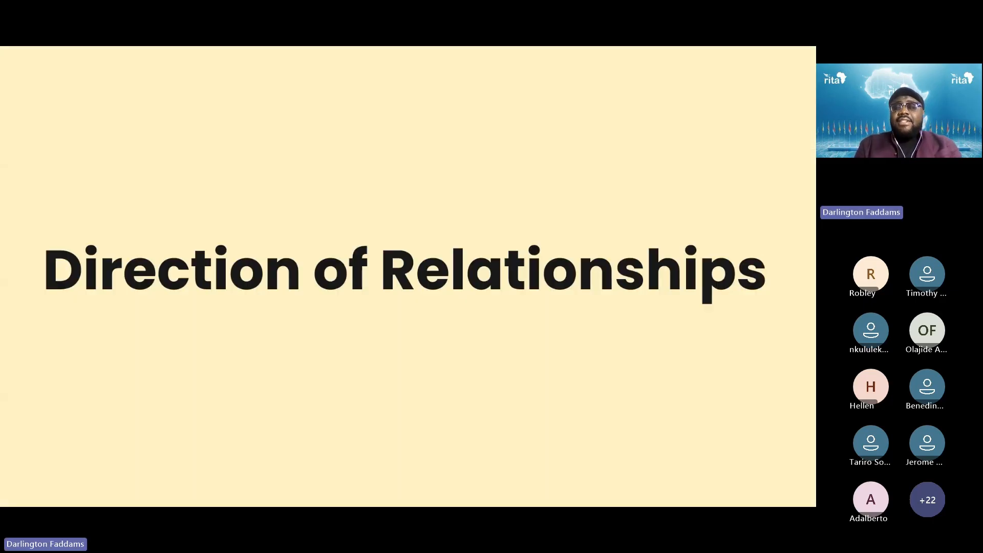
{"action": "key", "text": "Right"}
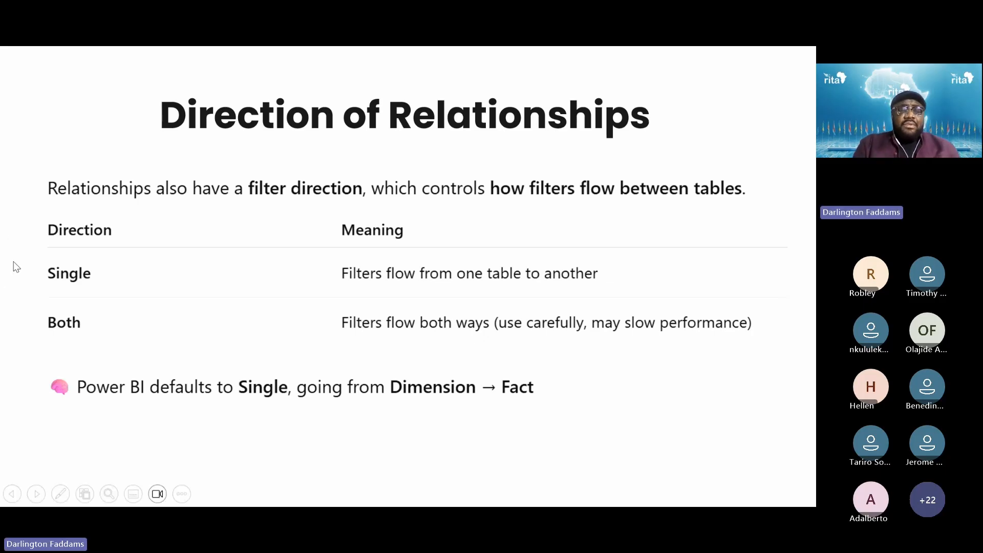
{"action": "scroll", "coordinate": [16, 266], "scroll_direction": "up", "scroll_amount": 3}
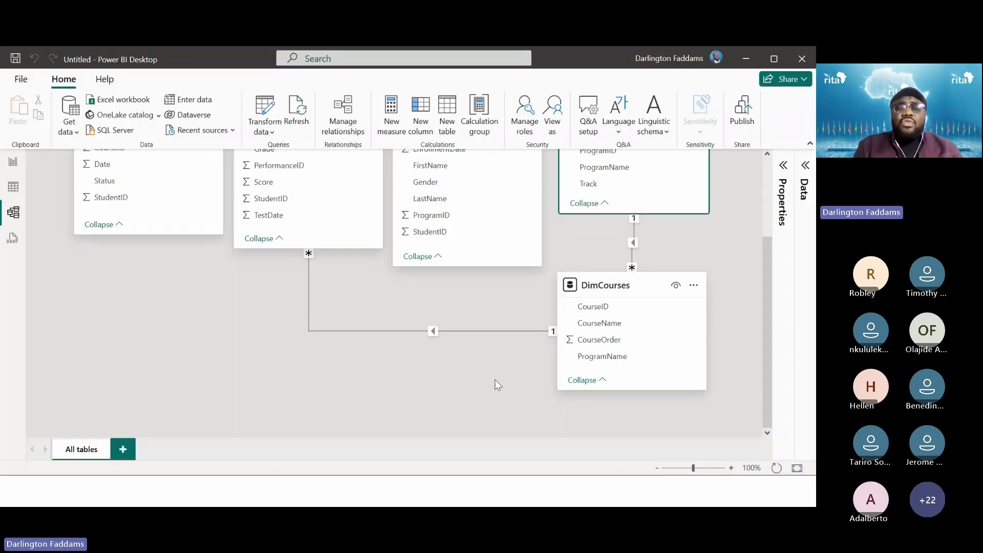
Step: Open the FactPerformance–DimCourses relationship for editing in Power BI Desktop and review its cardinality and cross-filter direction options
{"action": "double_click", "coordinate": [407, 331]}
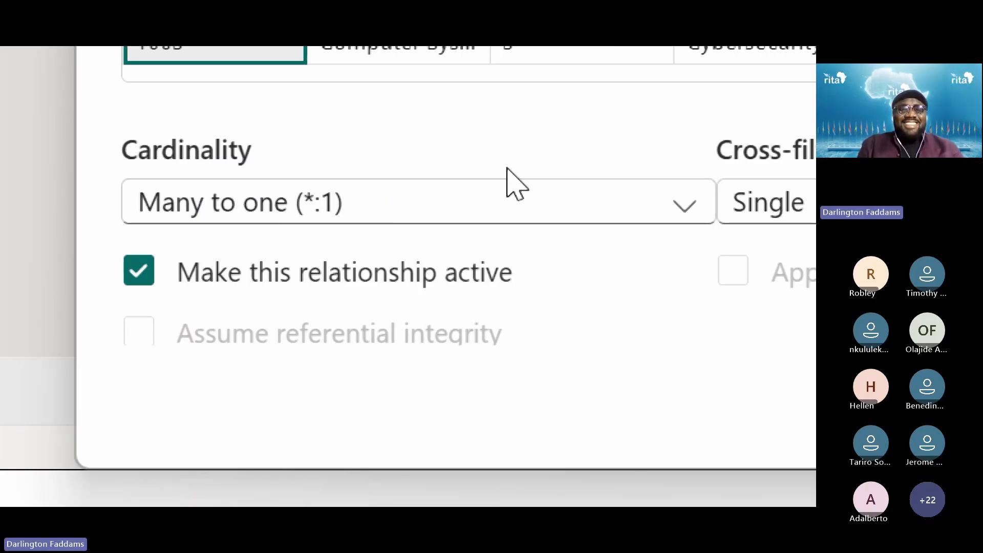
{"action": "left_click", "coordinate": [424, 212]}
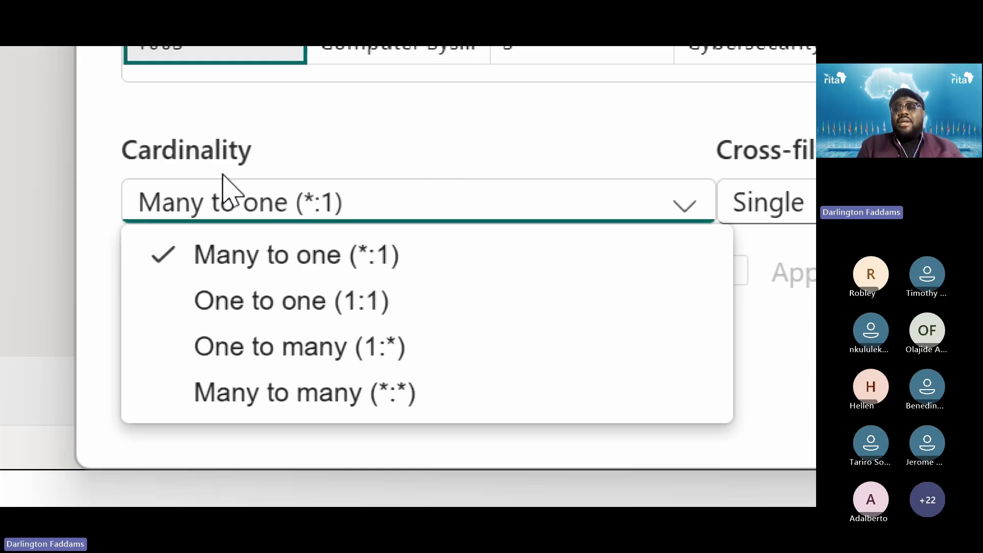
{"action": "left_click", "coordinate": [283, 154]}
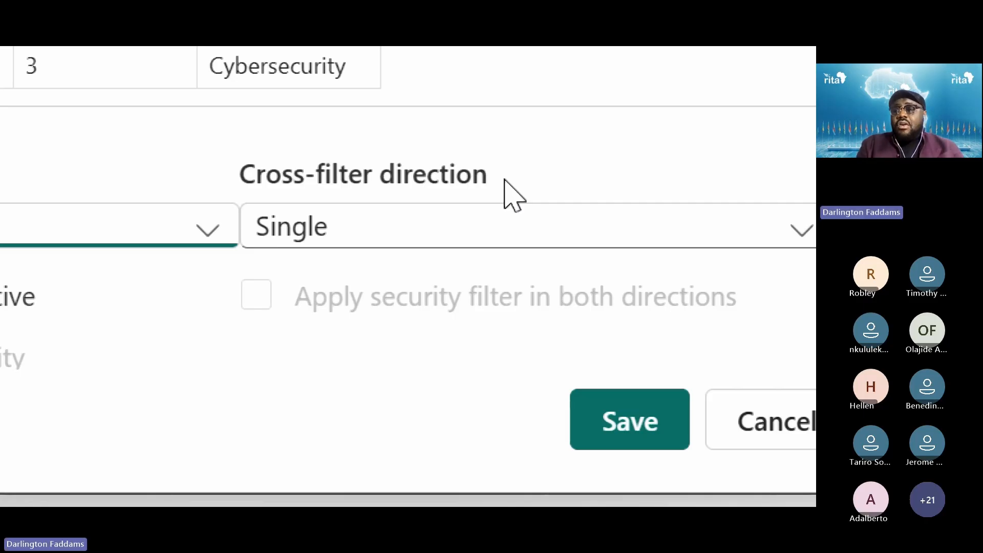
{"action": "left_click", "coordinate": [451, 227]}
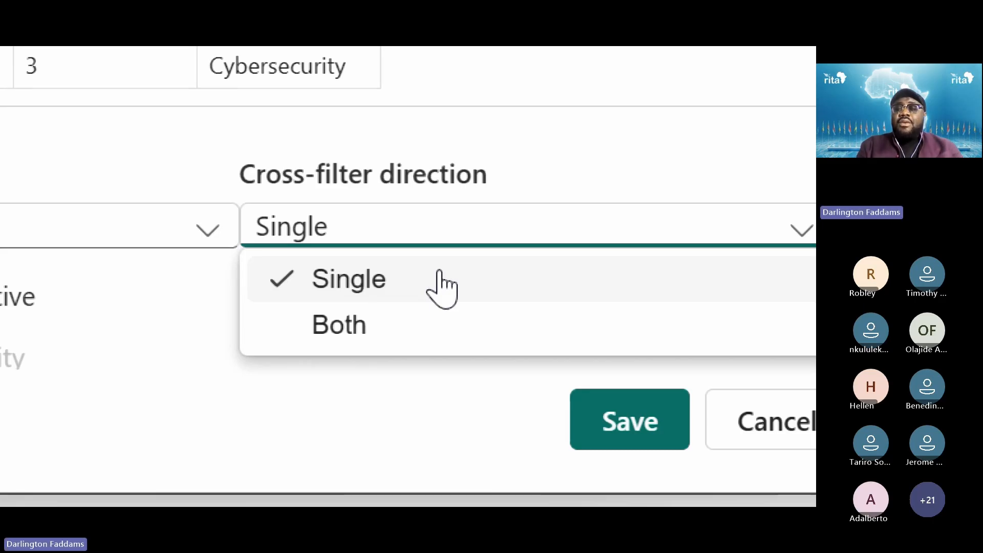
{"action": "left_click", "coordinate": [505, 186]}
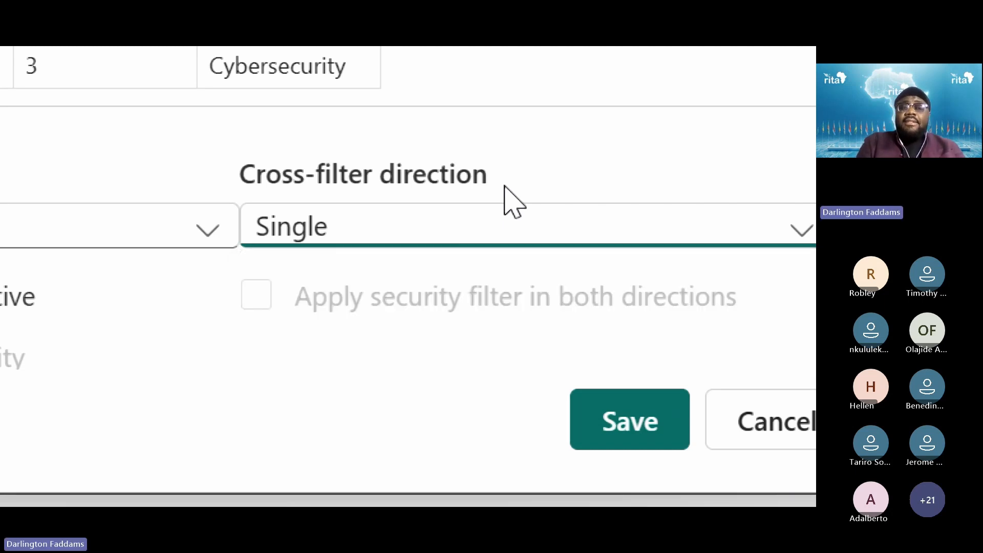